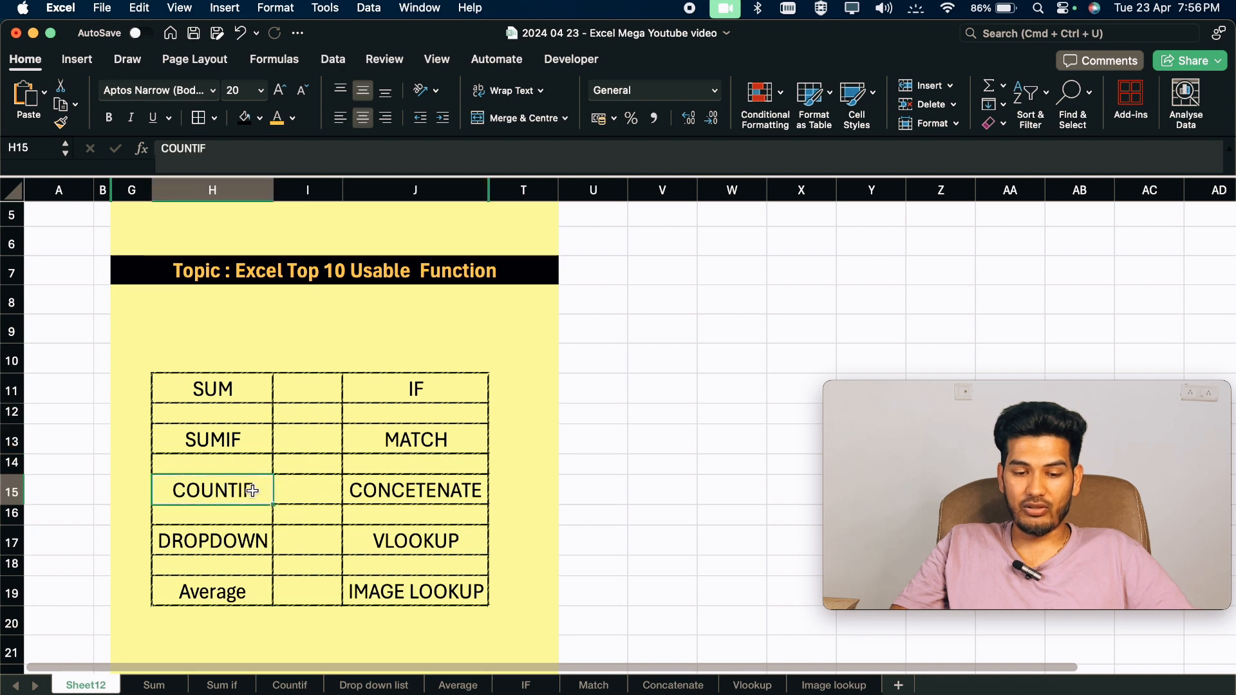
# Review the listed functions on the topic sheet and look through the Sum, Sum if and Countif sheets.
pyautogui.click(415, 500)
pyautogui.click(229, 541)
pyautogui.click(429, 547)
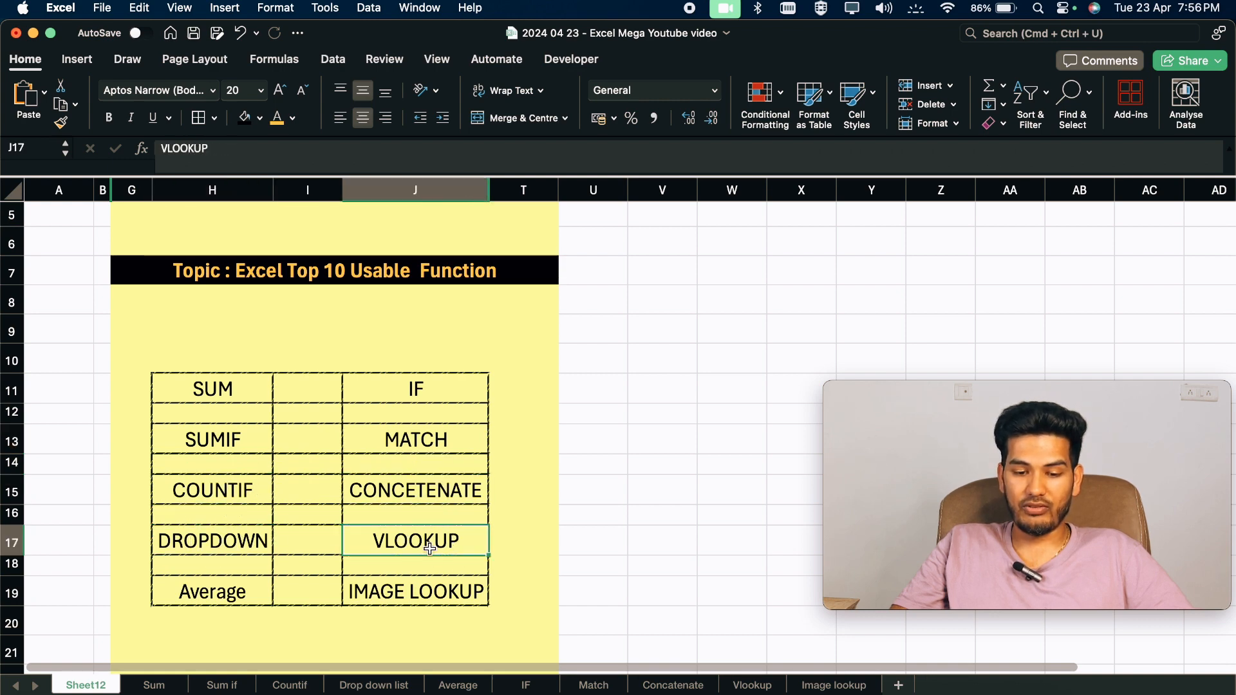
pyautogui.click(219, 593)
pyautogui.click(404, 591)
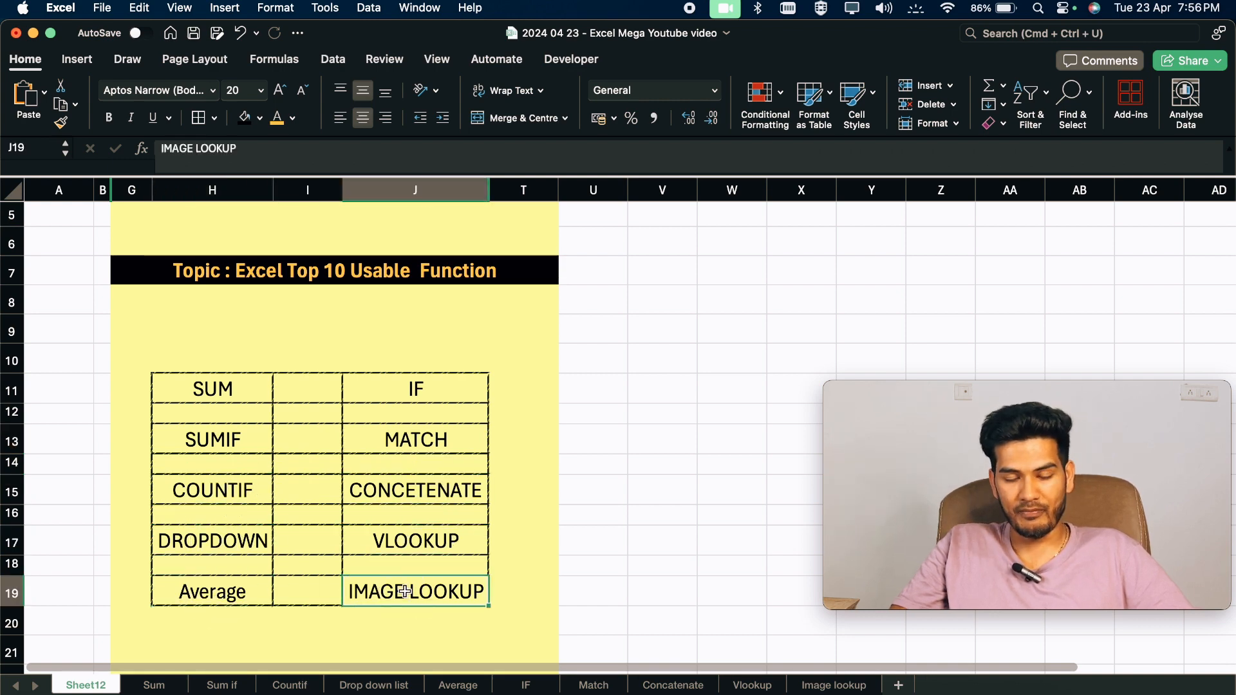
pyautogui.click(160, 689)
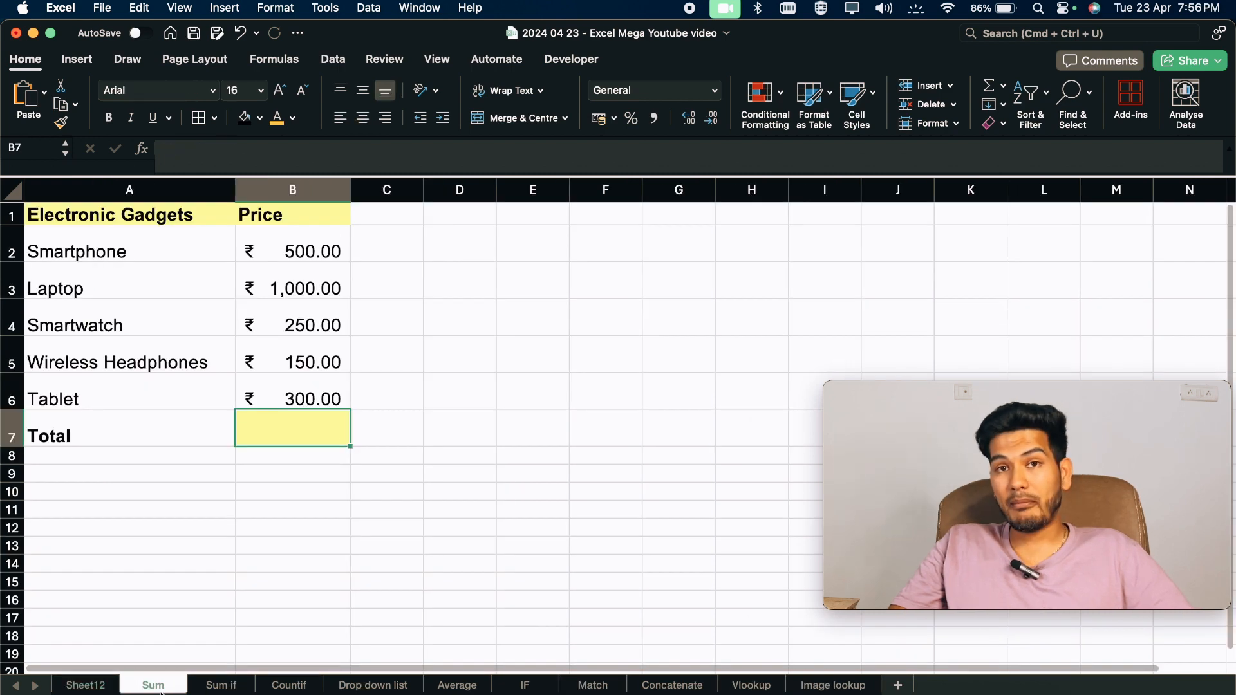
pyautogui.click(222, 685)
pyautogui.click(283, 682)
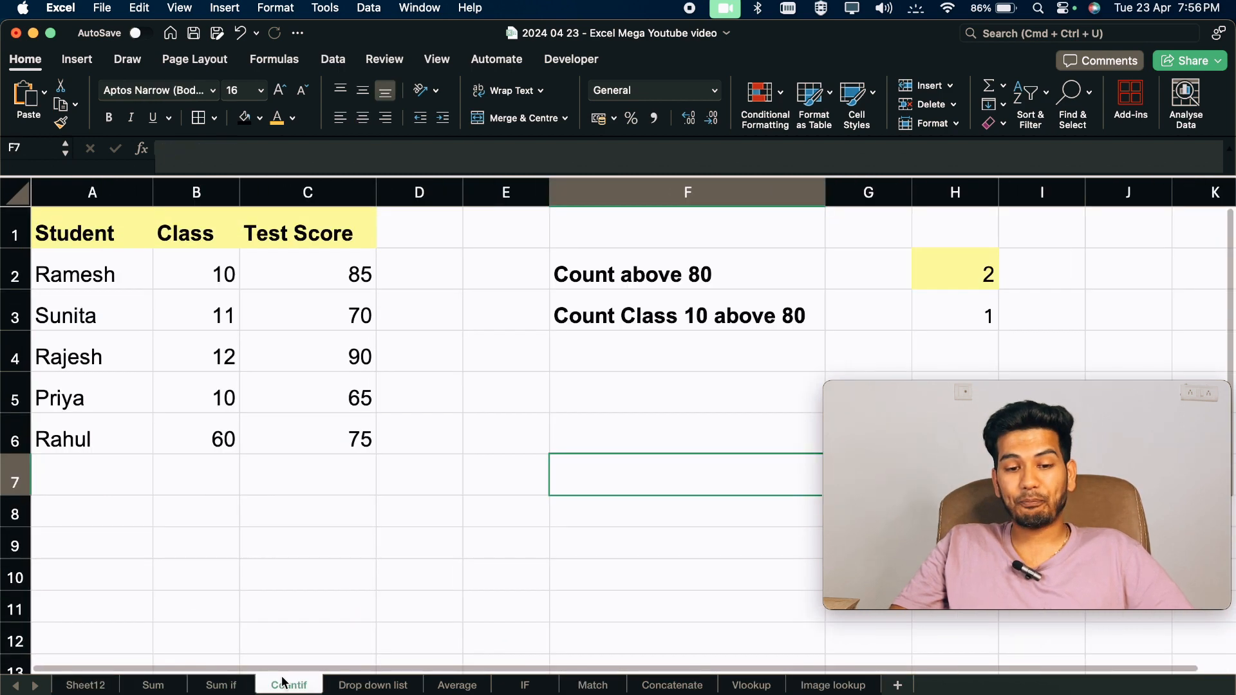
# On the Sum sheet, total the gadget prices in cell B7 with the formula =SUM(B2:B6).
pyautogui.click(150, 685)
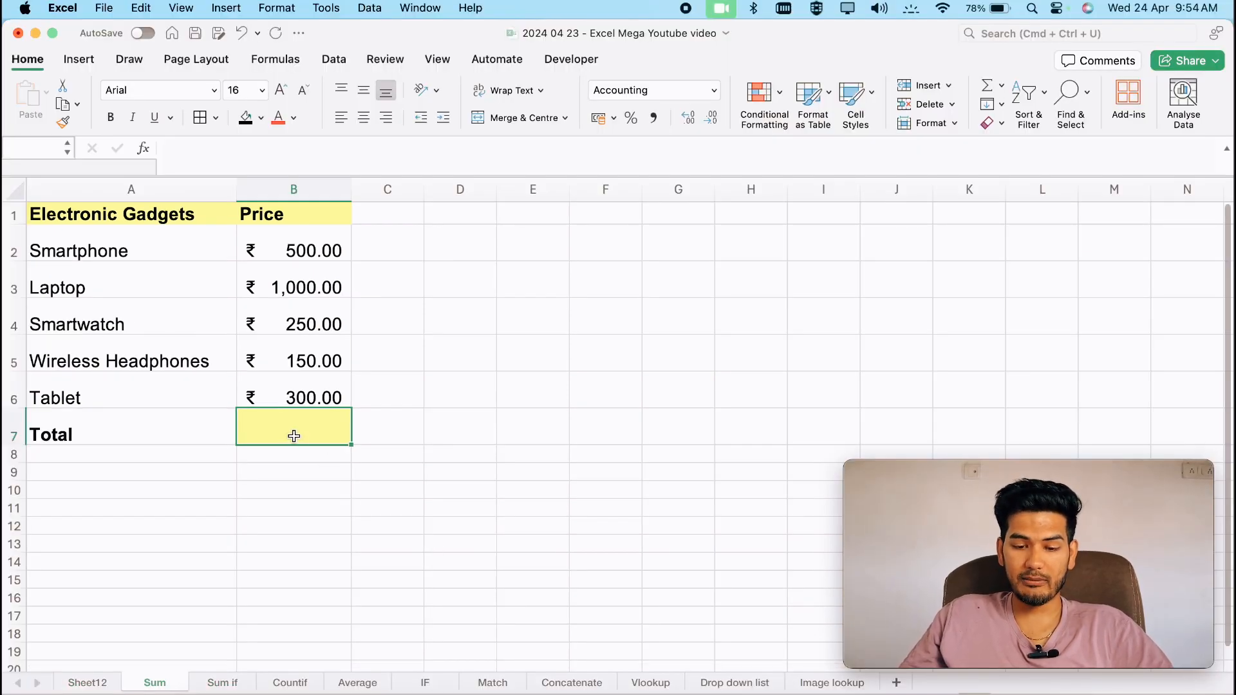
pyautogui.write('=sum(')
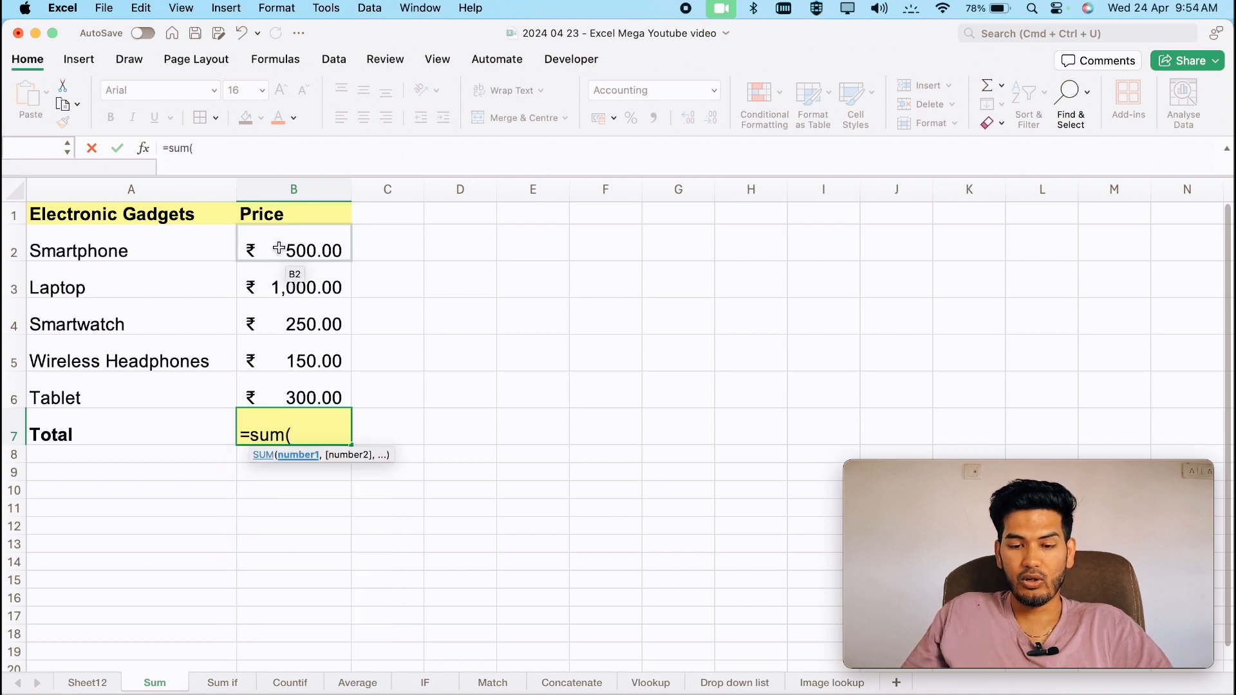
pyautogui.moveTo(282, 248); pyautogui.dragTo(275, 382)
pyautogui.write(')')
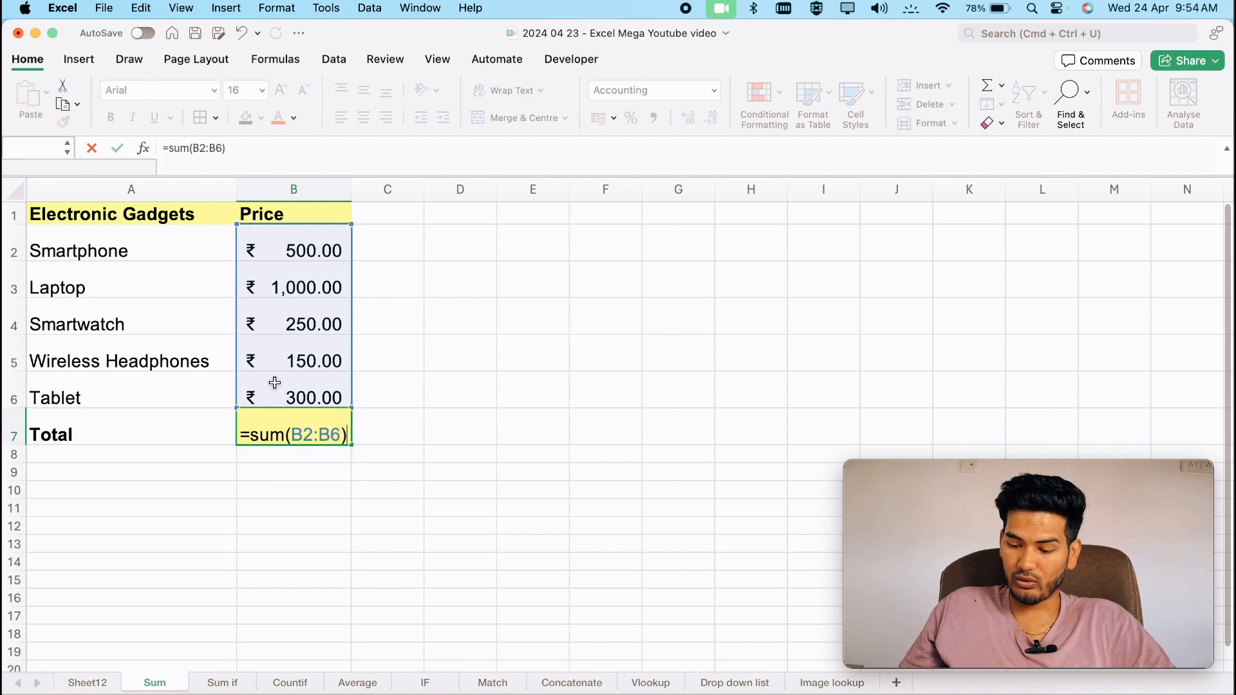
pyautogui.press('Return')
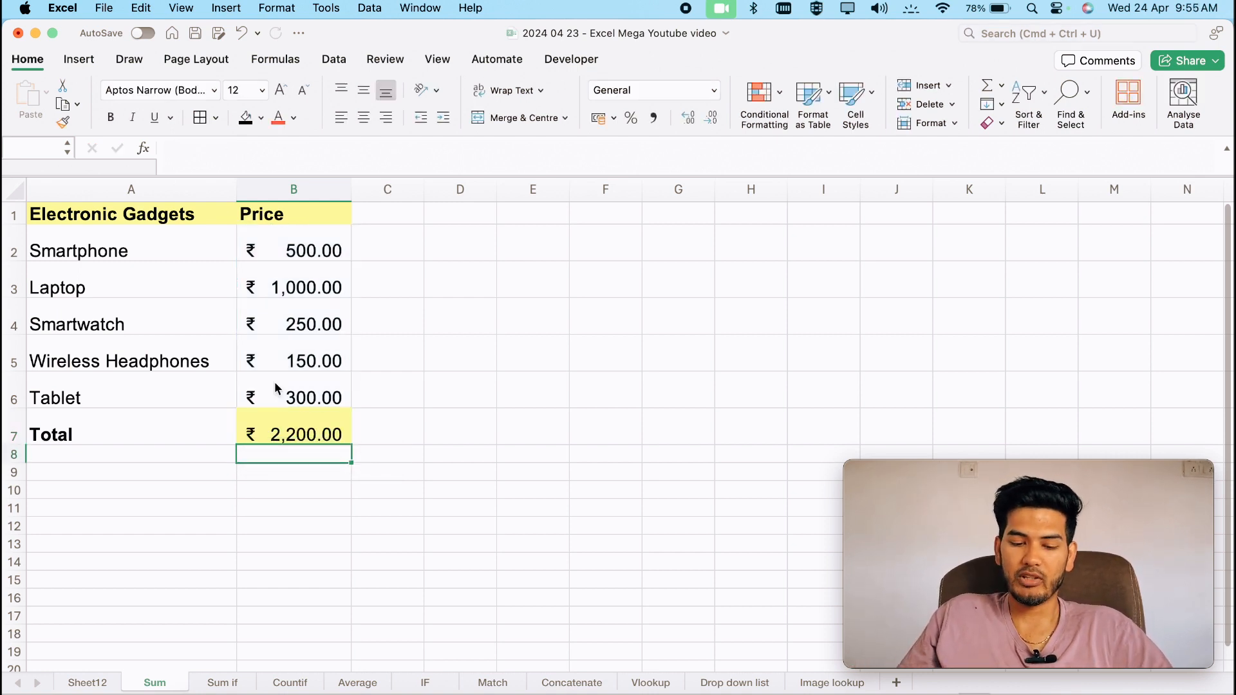
# Open the Sum if sheet and widen column F.
pyautogui.click(222, 685)
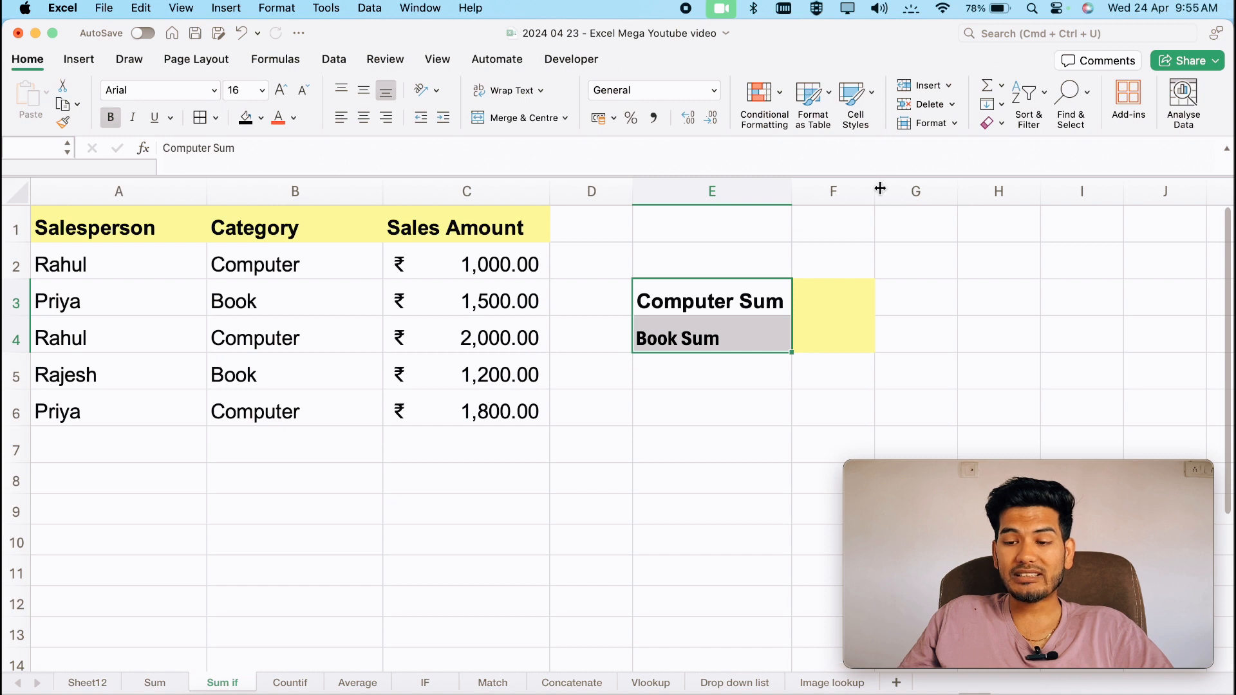
pyautogui.moveTo(875, 191); pyautogui.dragTo(931, 192)
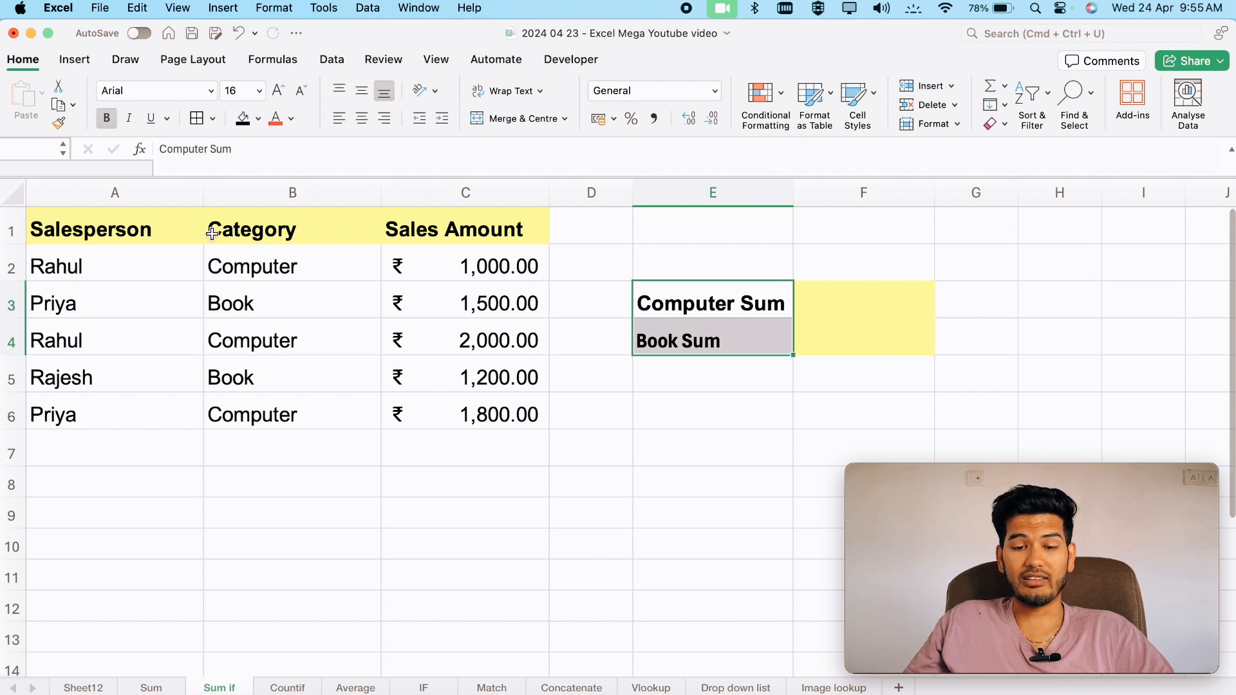
pyautogui.moveTo(102, 224); pyautogui.dragTo(105, 427)
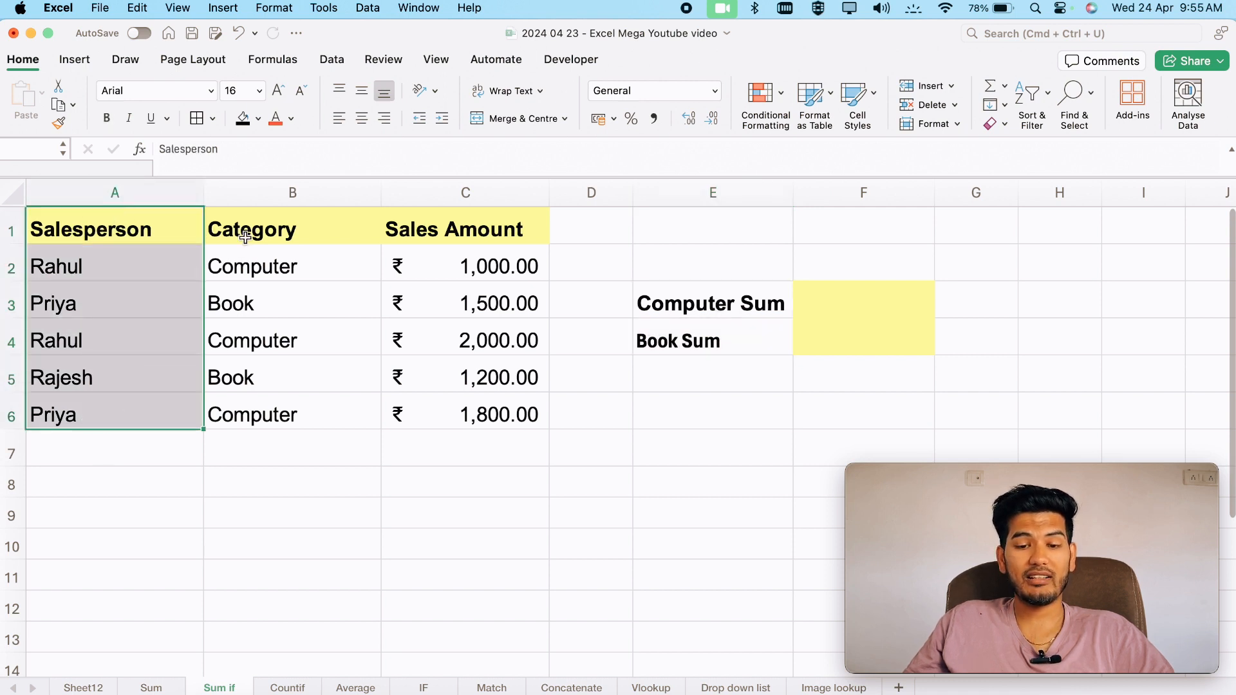
pyautogui.moveTo(243, 232); pyautogui.dragTo(248, 408)
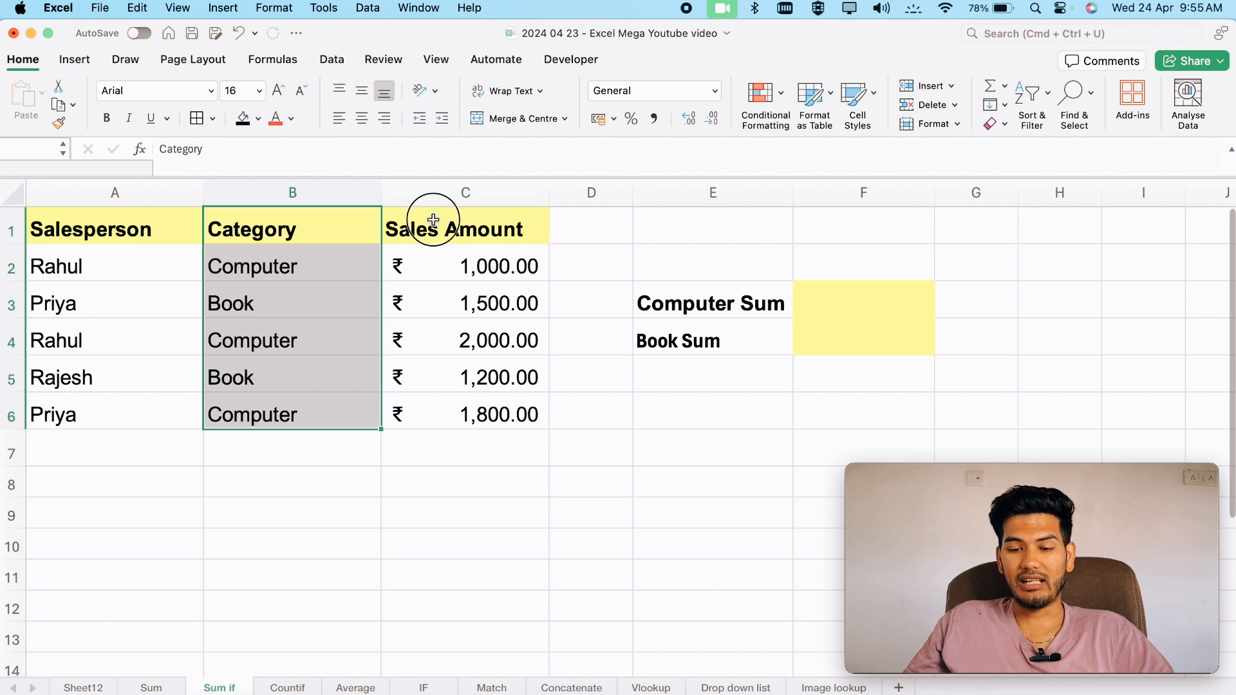
pyautogui.moveTo(433, 220); pyautogui.dragTo(455, 396)
pyautogui.click(694, 307)
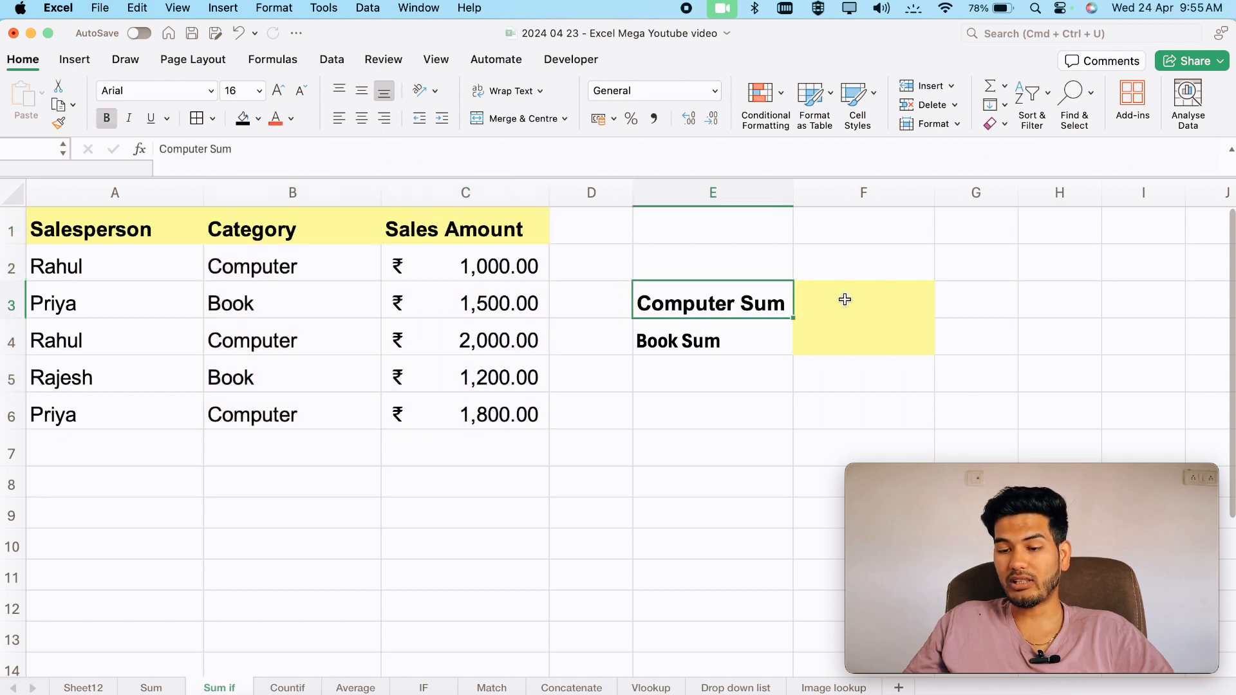
# Start a SUMIF formula in the Computer Sum cell F3 with the category cells B2:B6 as its range.
pyautogui.click(851, 299)
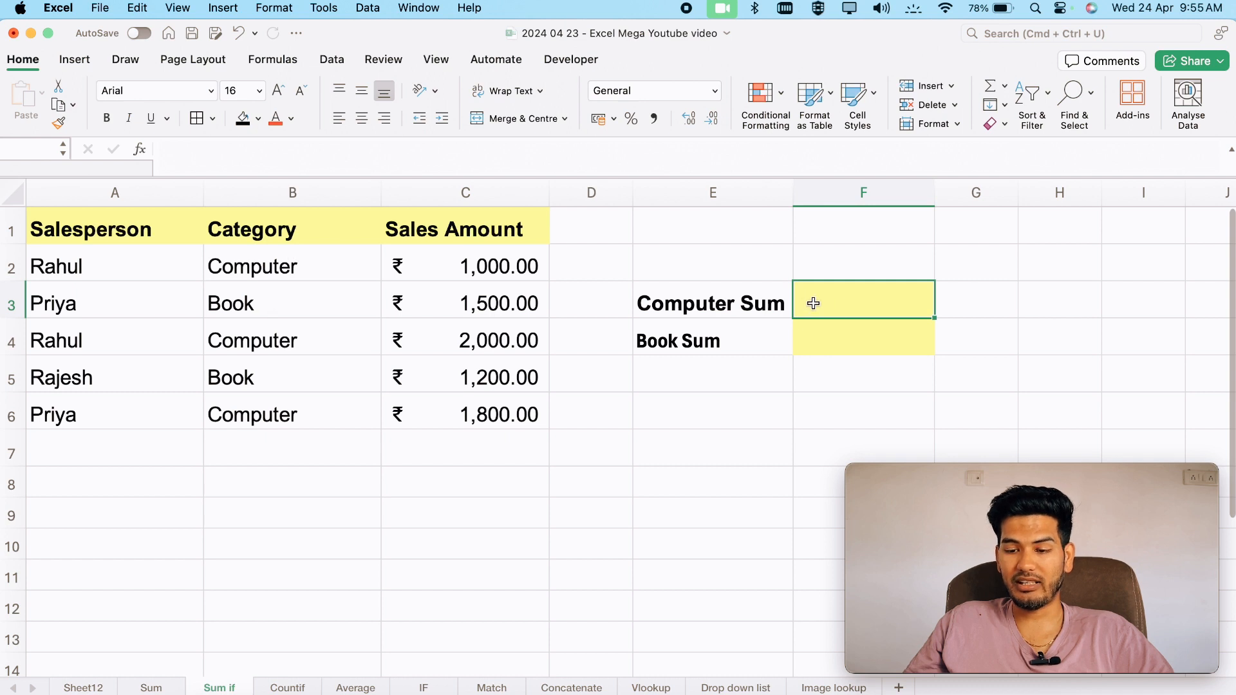
pyautogui.write('=')
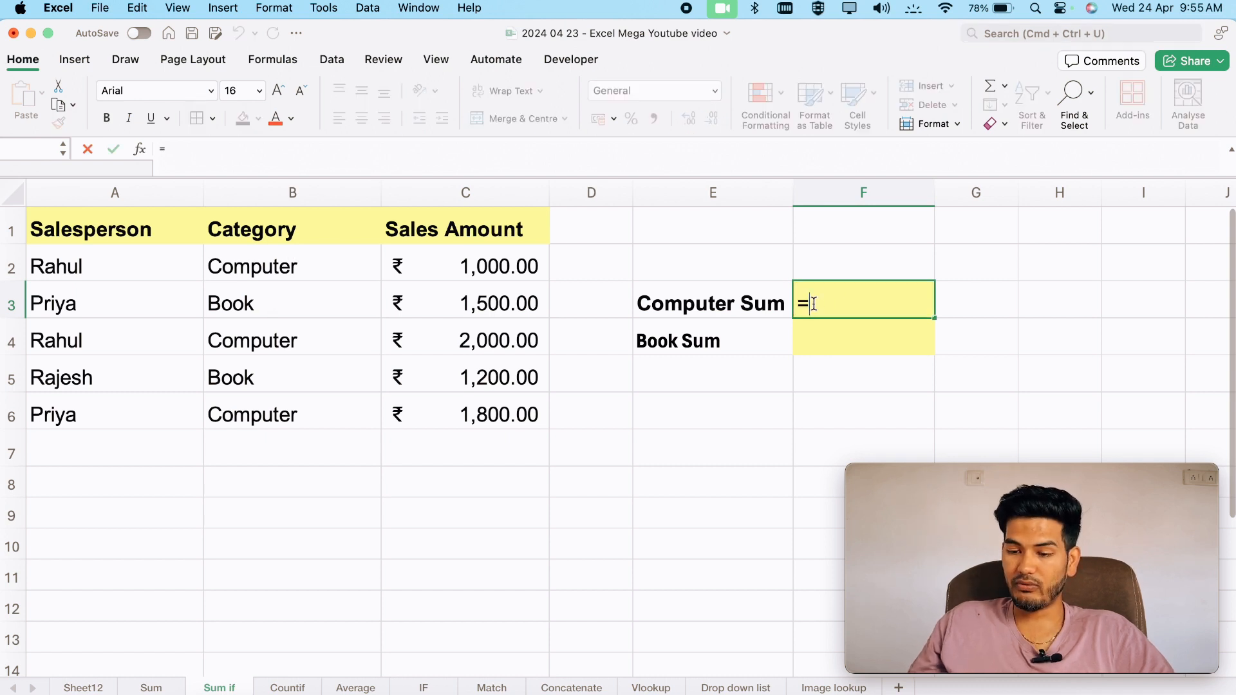
pyautogui.write('sumif')
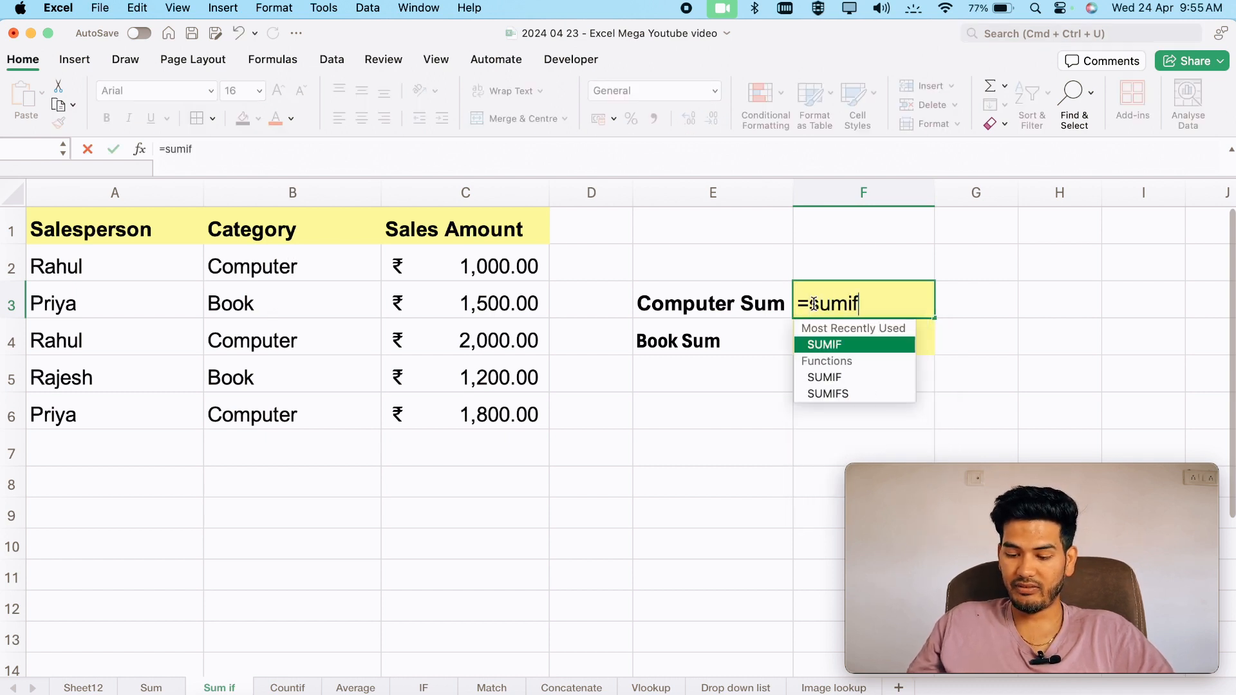
pyautogui.write('(')
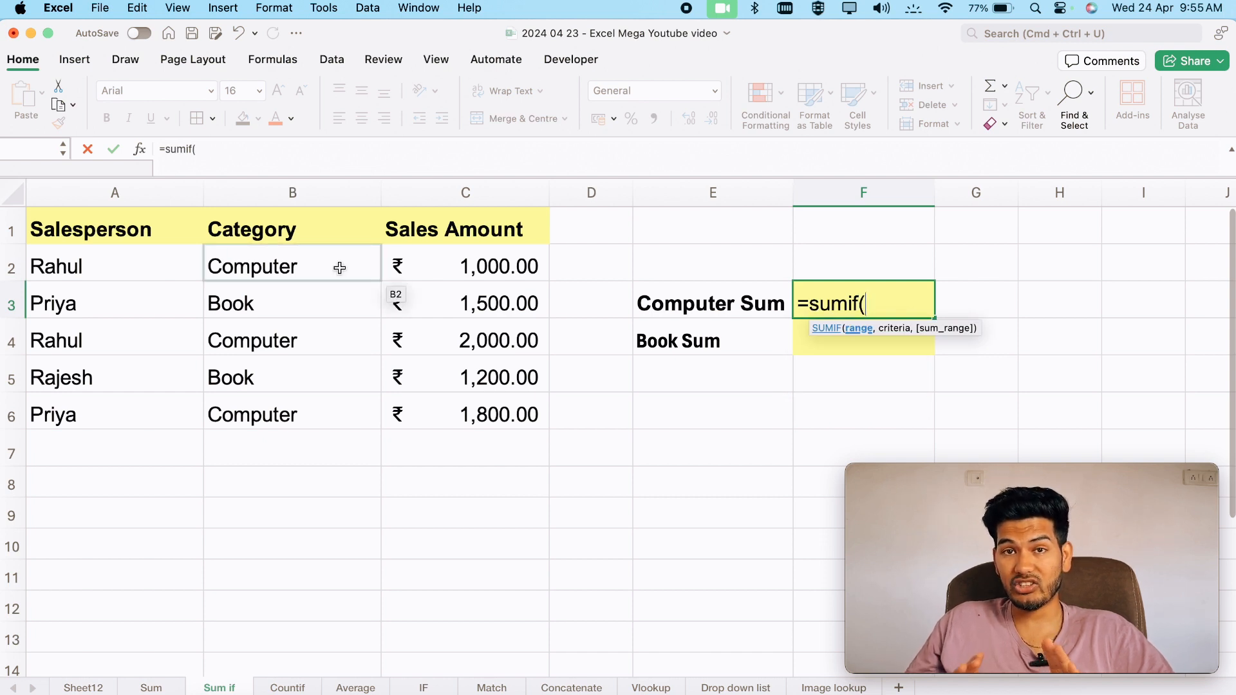
pyautogui.moveTo(339, 267); pyautogui.dragTo(319, 409)
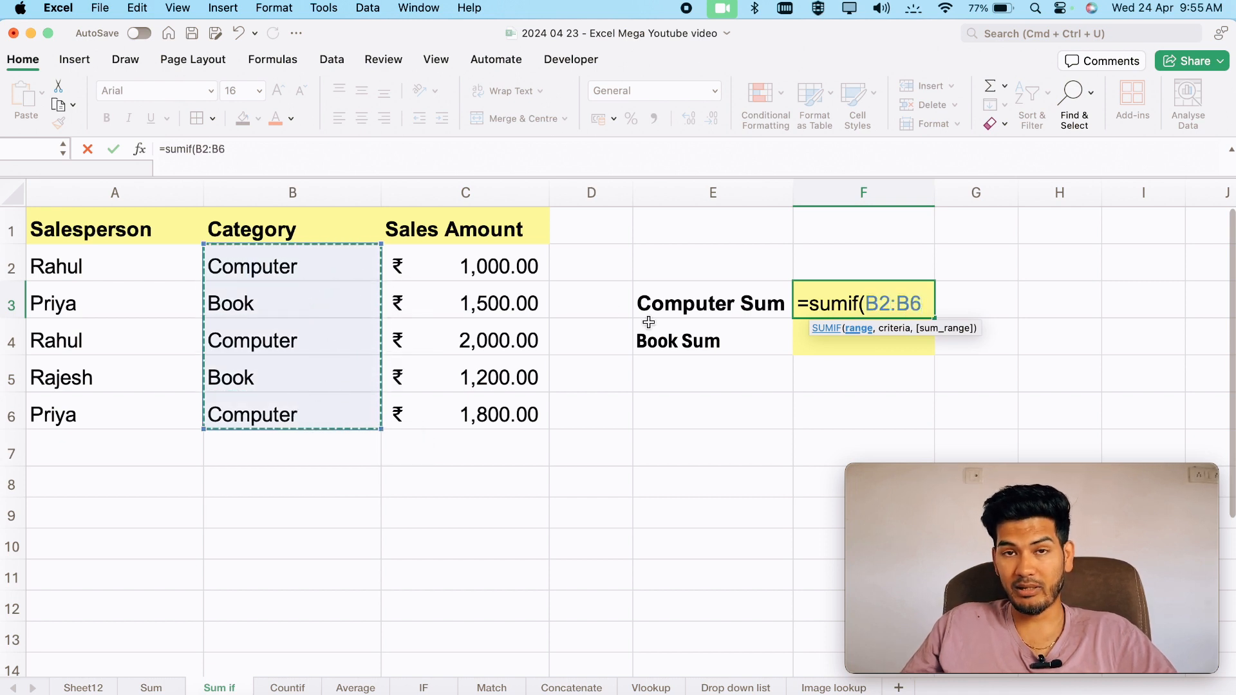
# Add the criterion "Computer" and the sum range C2:C6 to the SUMIF formula in F3.
pyautogui.write(',""')
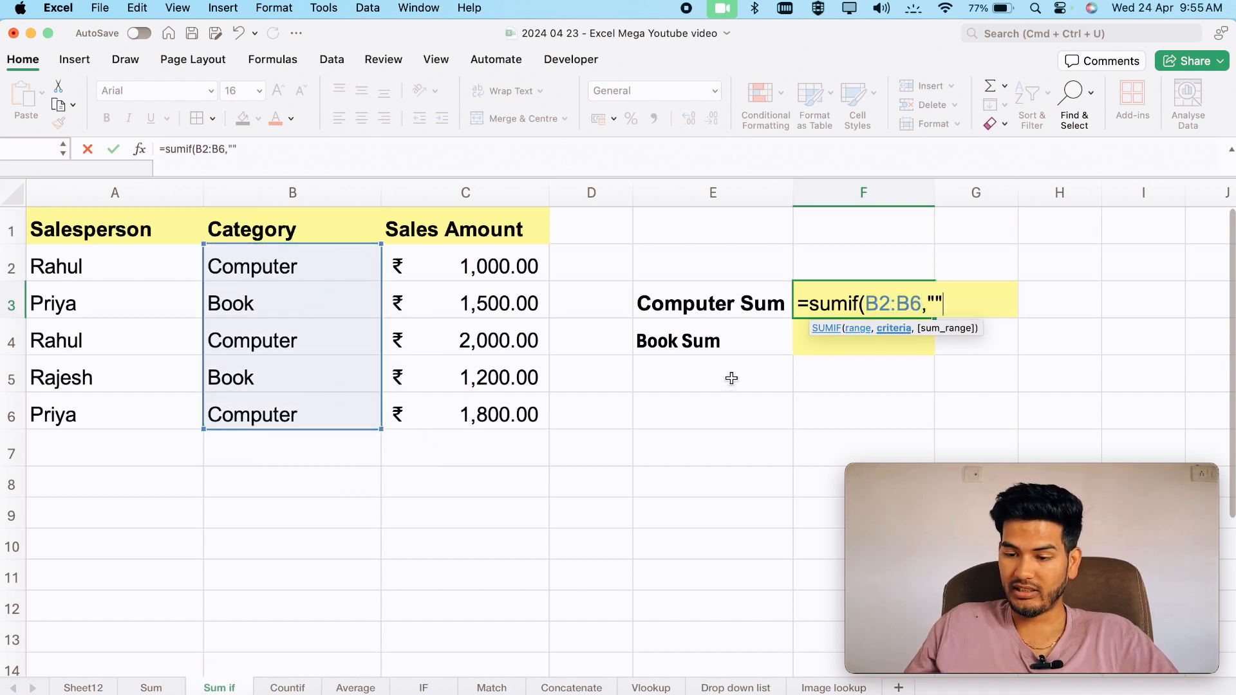
pyautogui.press('Left')
pyautogui.click(948, 302)
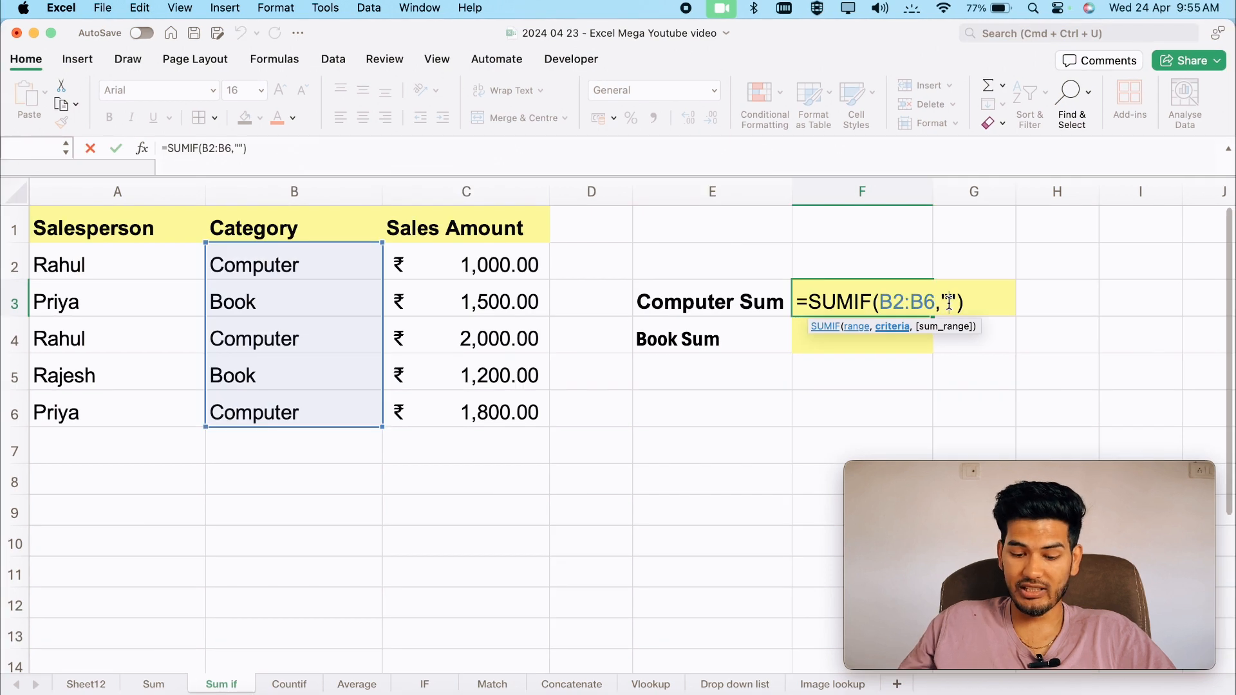
pyautogui.write('Compute')
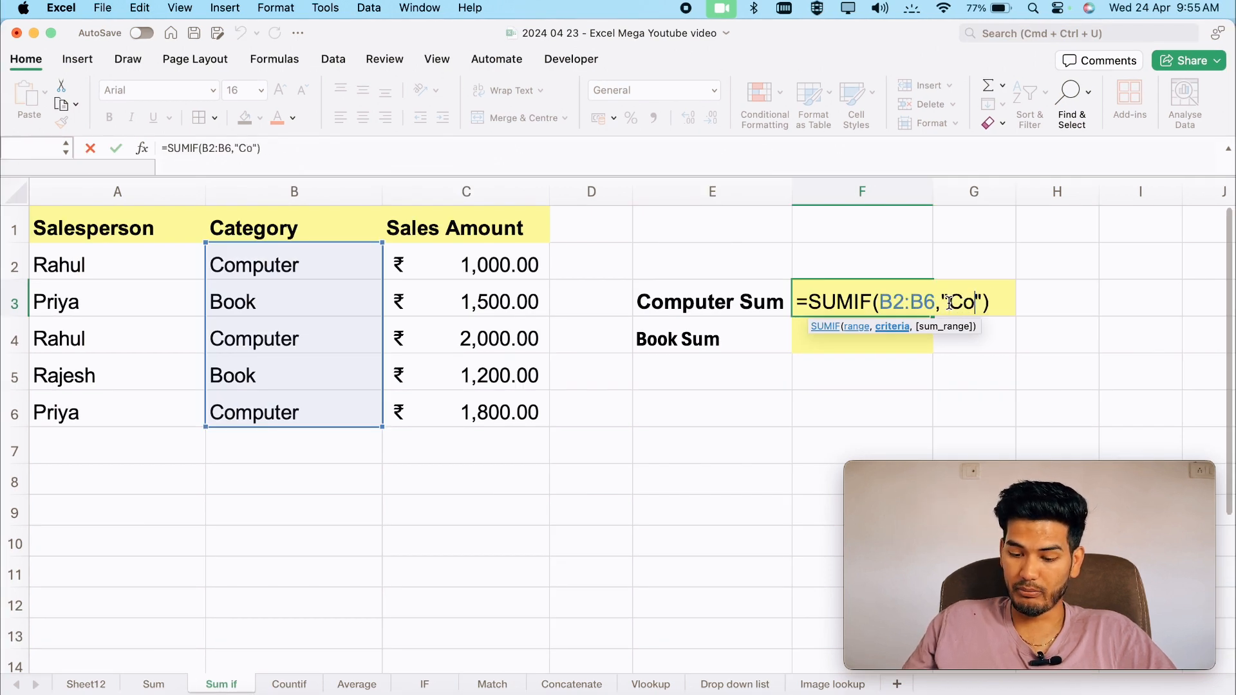
pyautogui.write('r"')
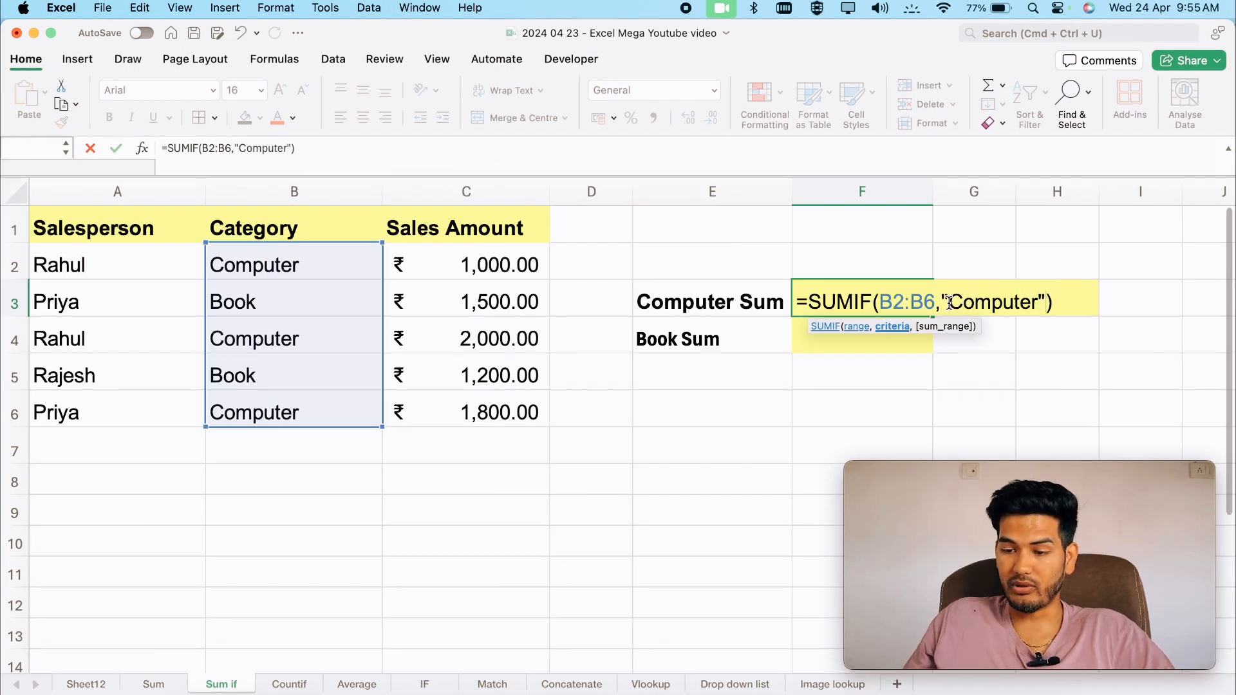
pyautogui.write(',')
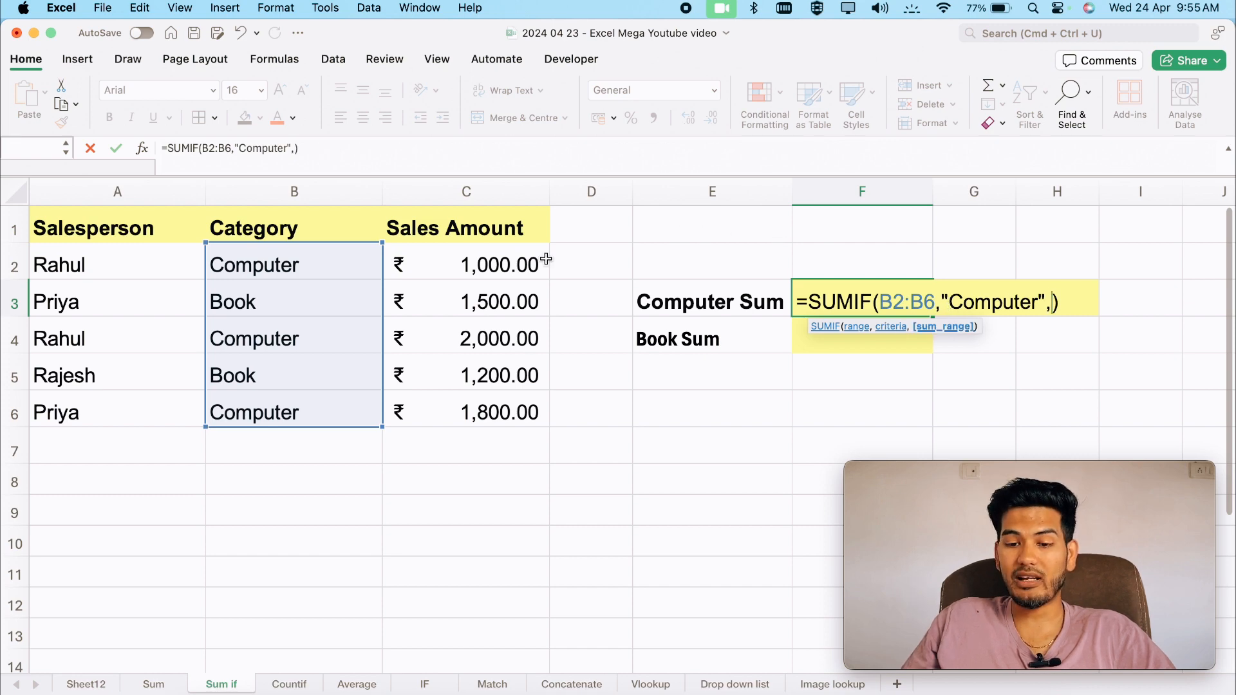
pyautogui.moveTo(503, 264); pyautogui.dragTo(491, 400)
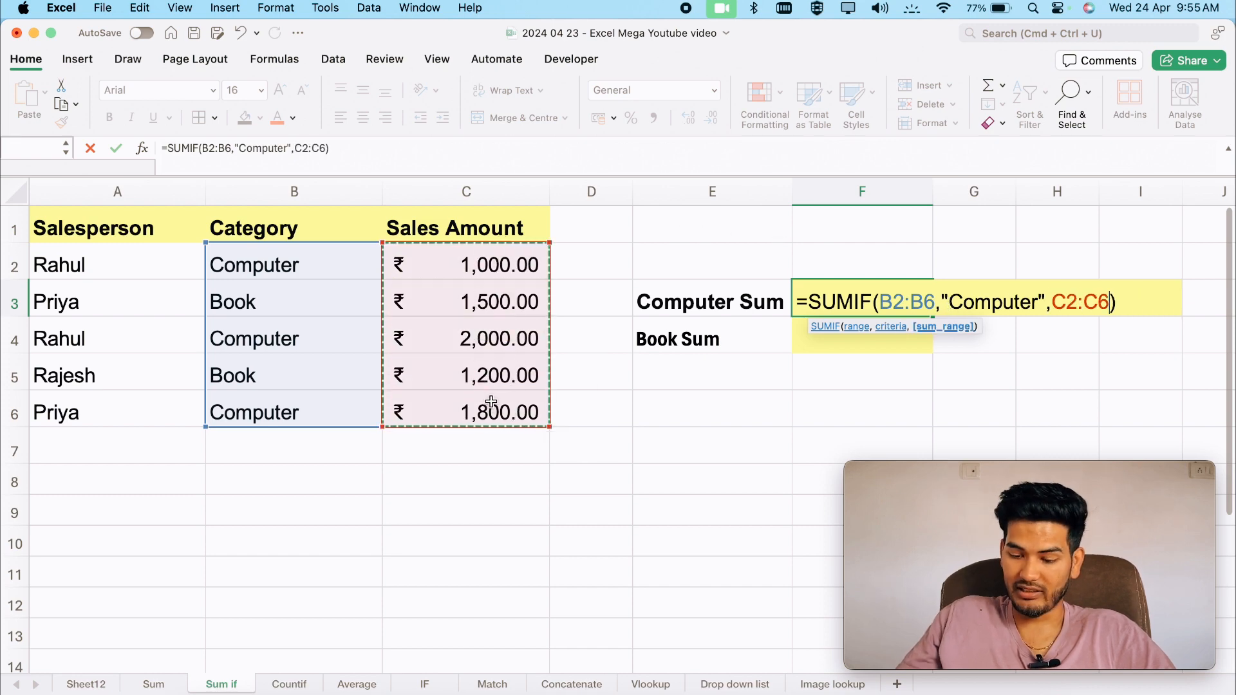
# Correct the closing parenthesis manually instead of accepting the suggested fix, and enter =SUMIF(B2:B6,"Computer",C2:C6) in F3.
pyautogui.write(')')
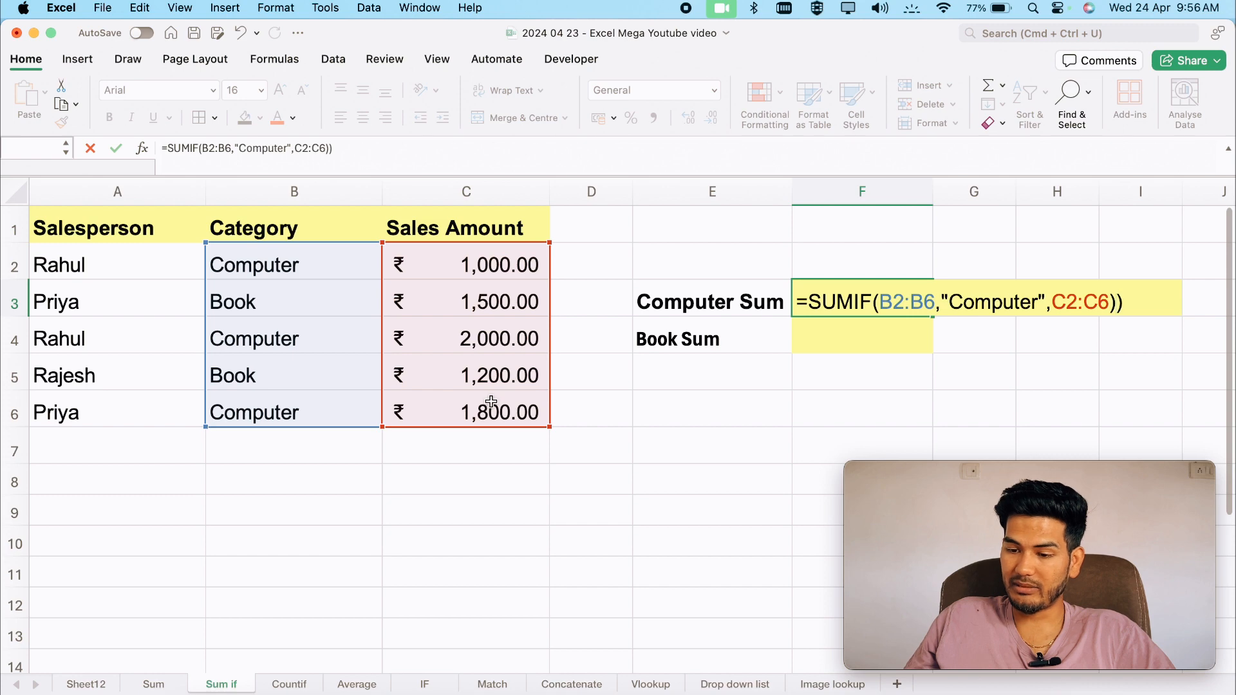
pyautogui.press('Return')
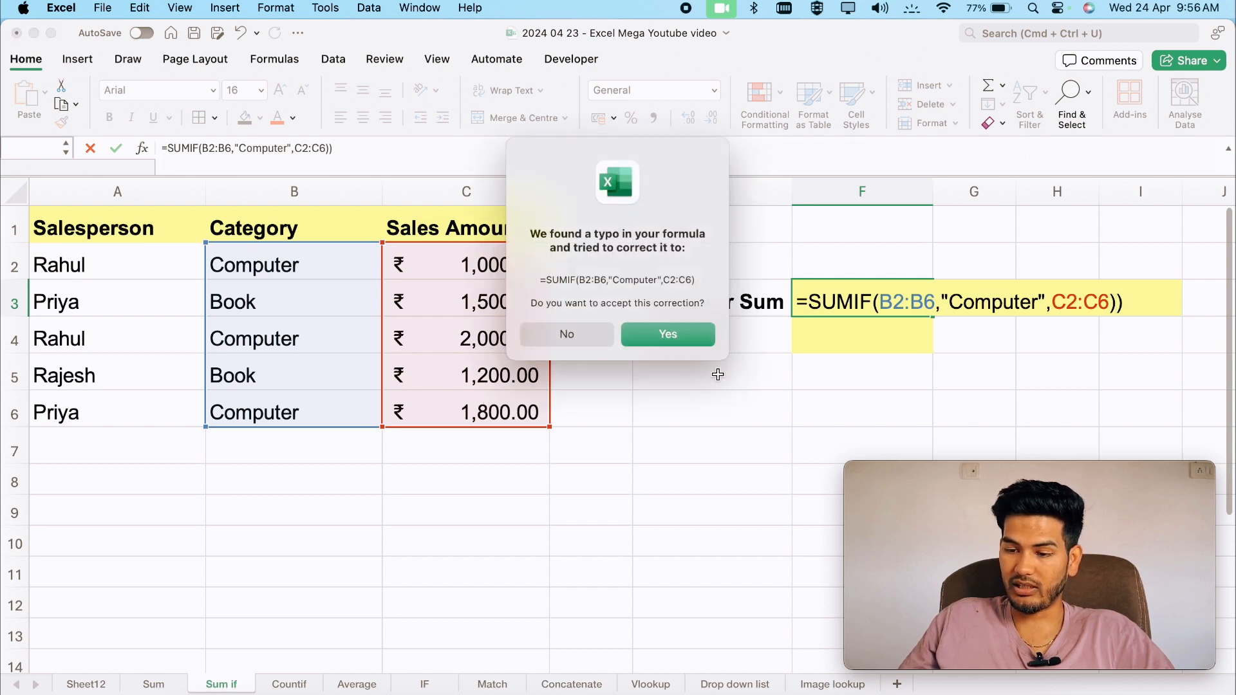
pyautogui.click(585, 339)
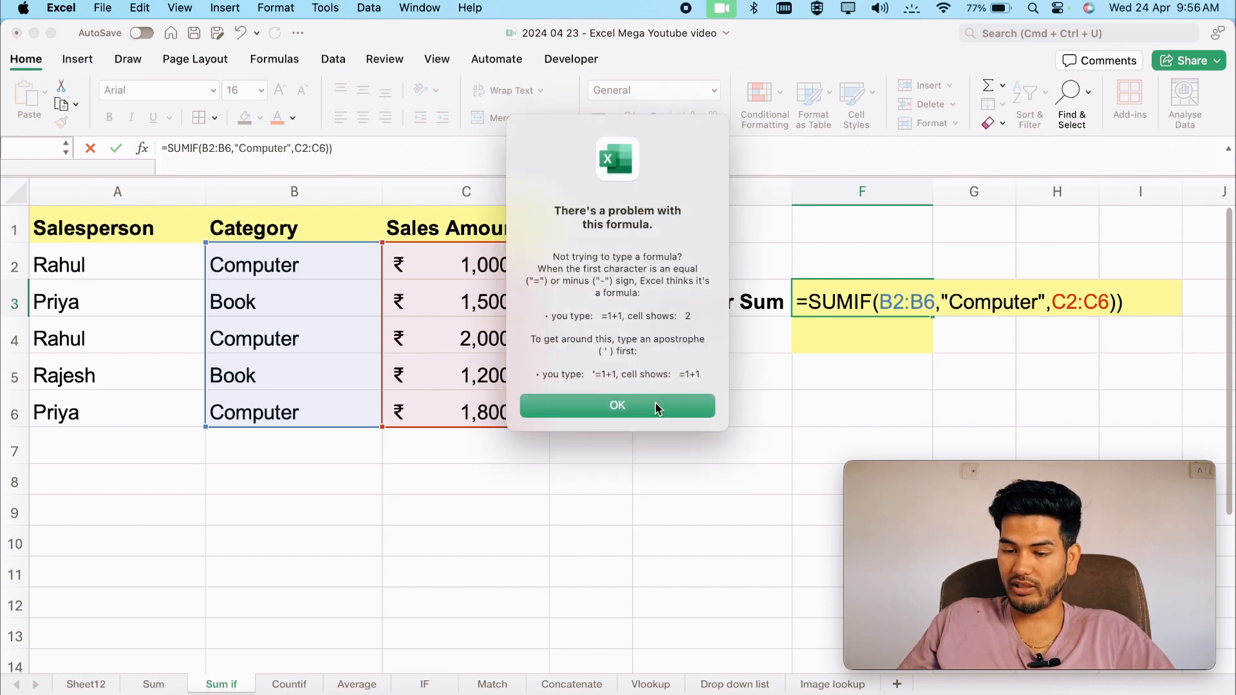
pyautogui.click(657, 409)
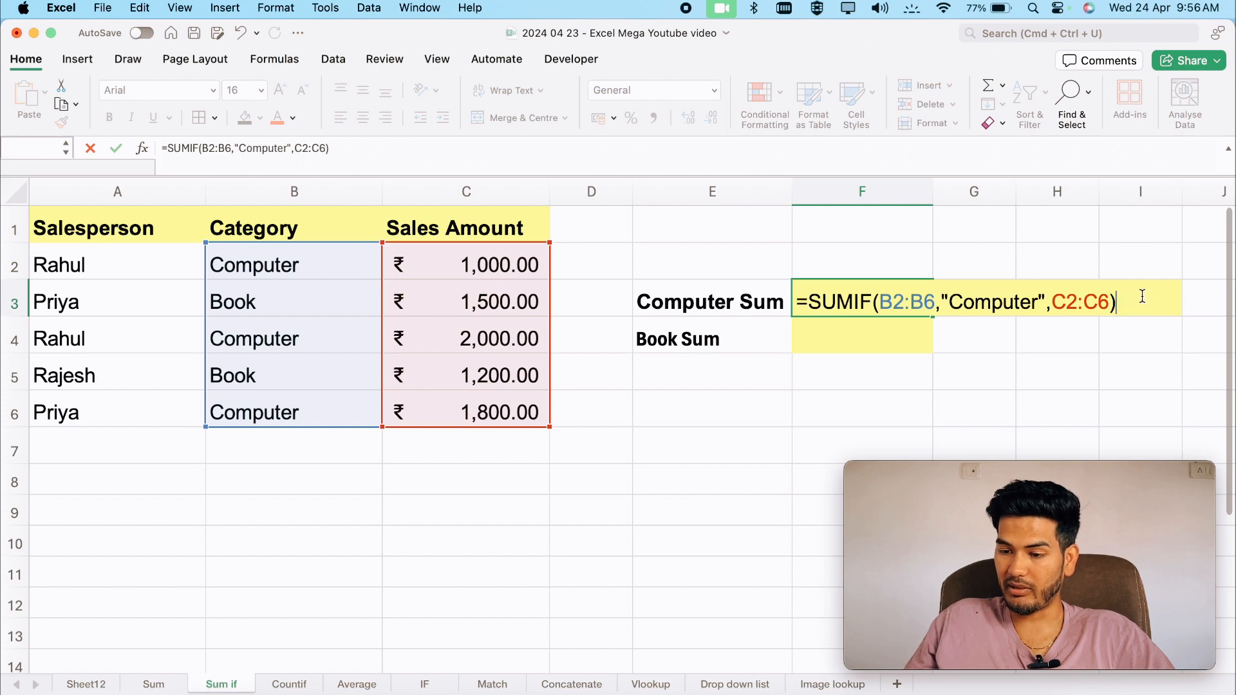
pyautogui.press('Return')
pyautogui.click(869, 305)
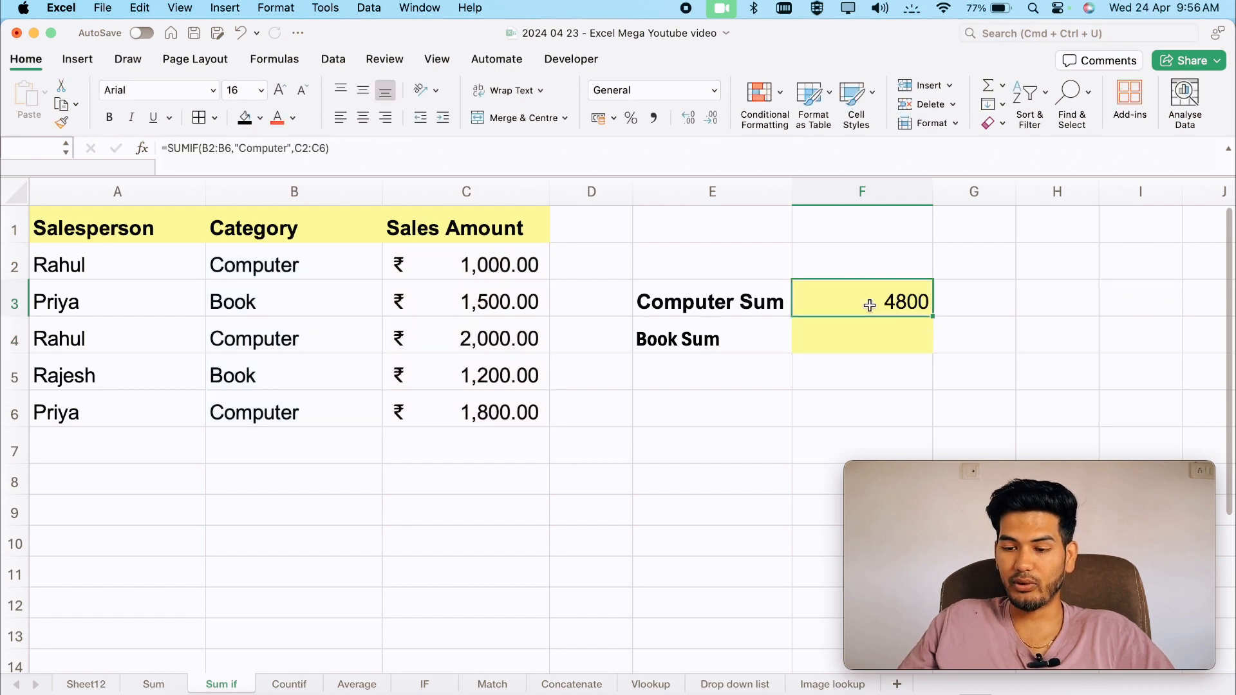
pyautogui.moveTo(265, 262); pyautogui.dragTo(470, 278)
pyautogui.moveTo(324, 349); pyautogui.dragTo(458, 348)
pyautogui.moveTo(275, 413); pyautogui.dragTo(414, 422)
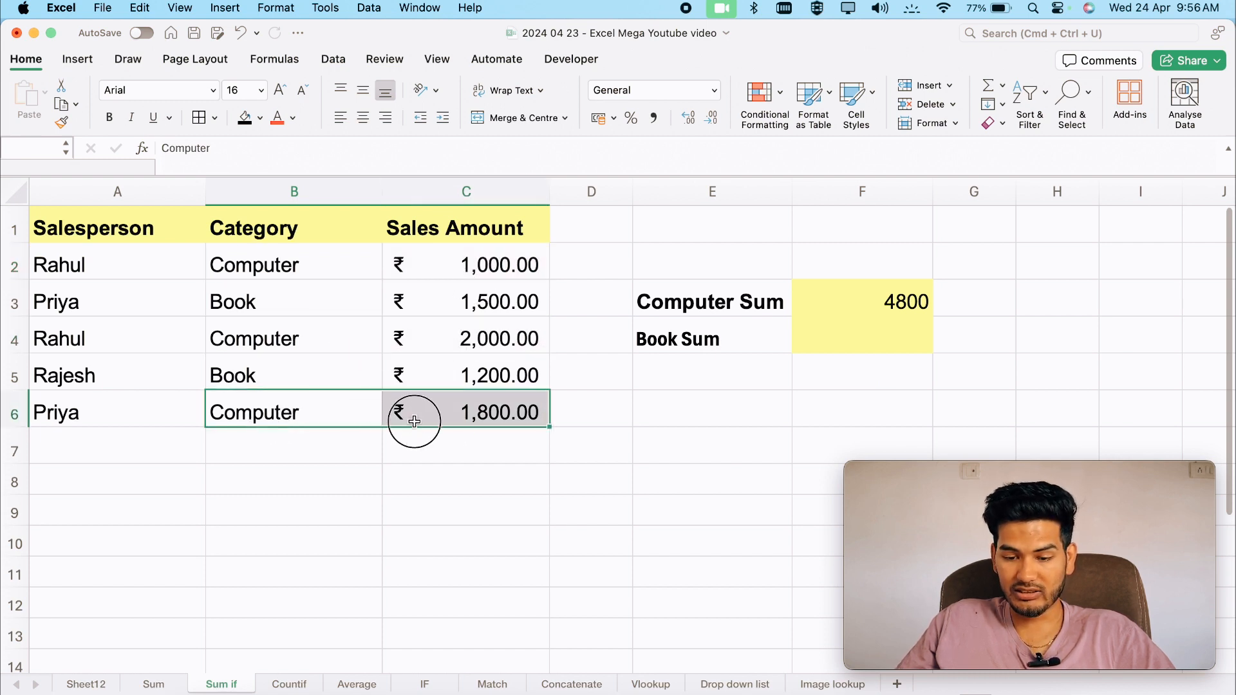
# Start a SUMIF formula in the Book Sum cell F4 with range B2:B6 and the criterion "Book".
pyautogui.click(866, 327)
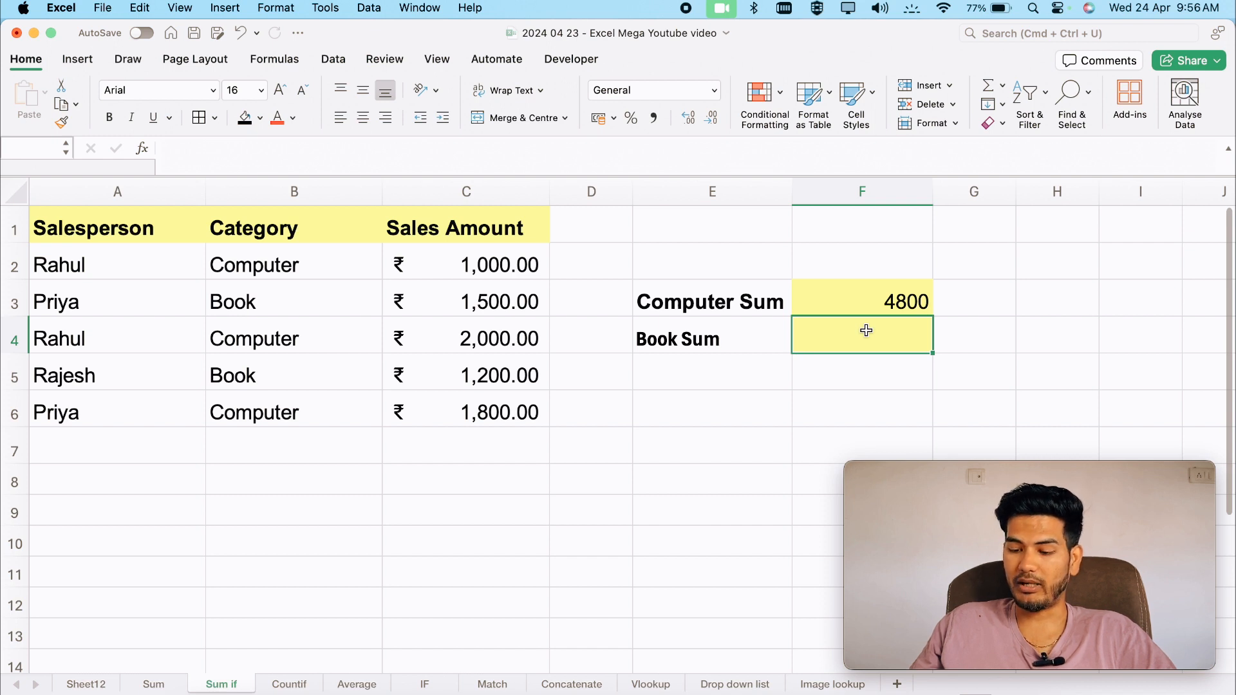
pyautogui.write('=sum')
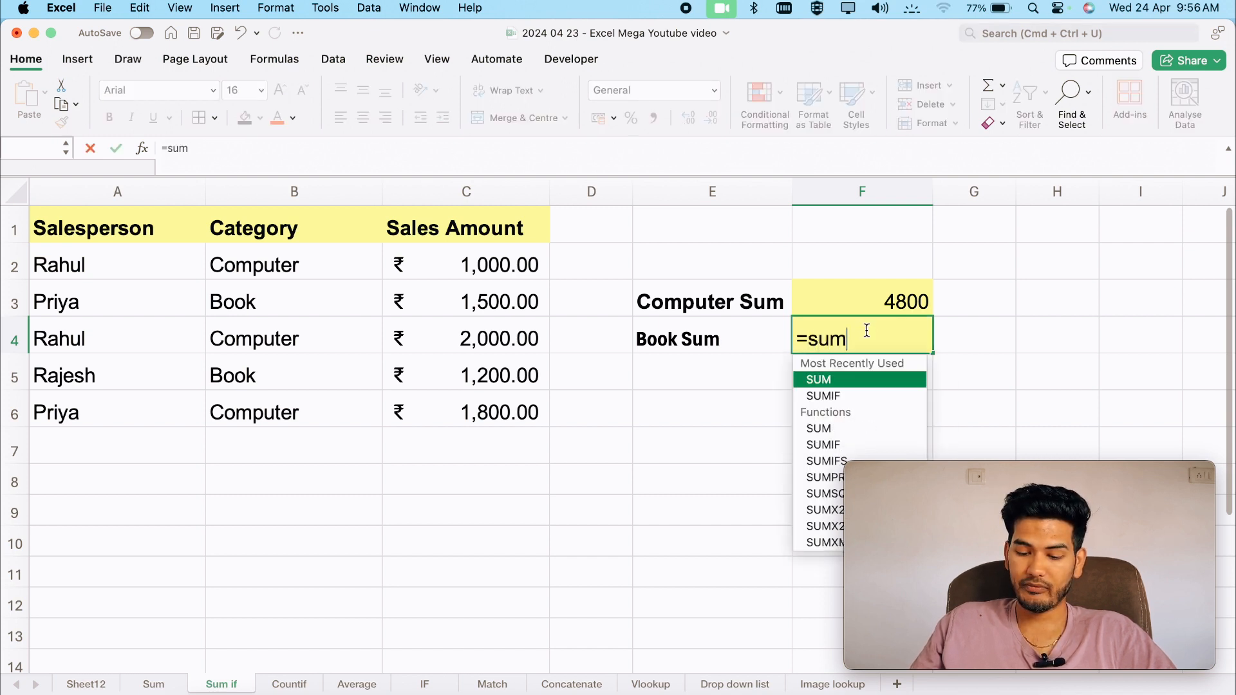
pyautogui.write('if(')
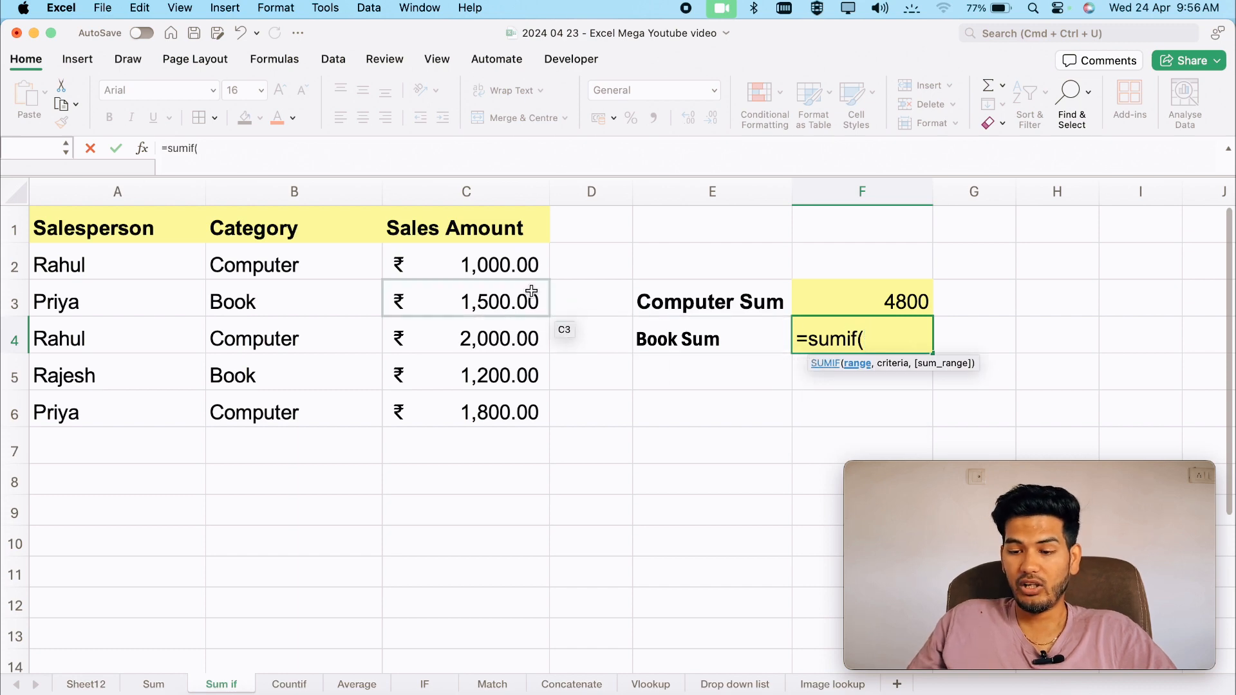
pyautogui.moveTo(317, 257); pyautogui.dragTo(305, 396)
pyautogui.write(',"')
pyautogui.write('Book"')
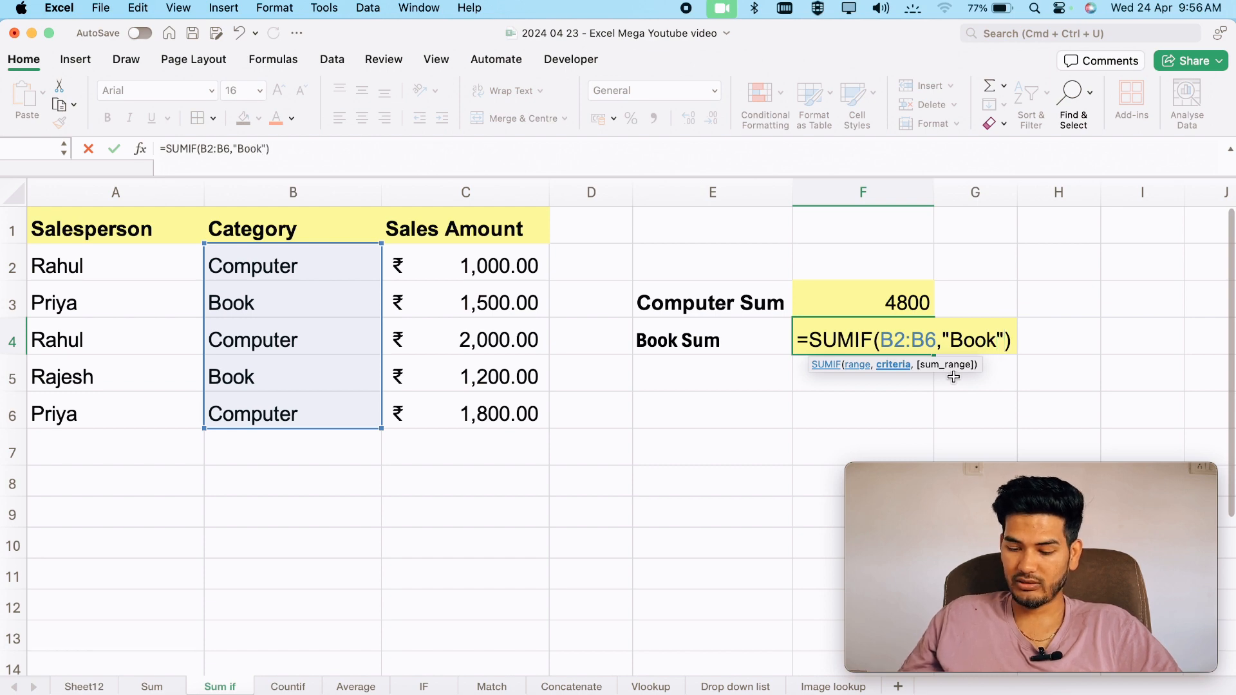
# Add the sum range C2:C6 and enter =SUMIF(B2:B6,"Book",C2:C6) in F4.
pyautogui.write(',')
pyautogui.click(477, 270)
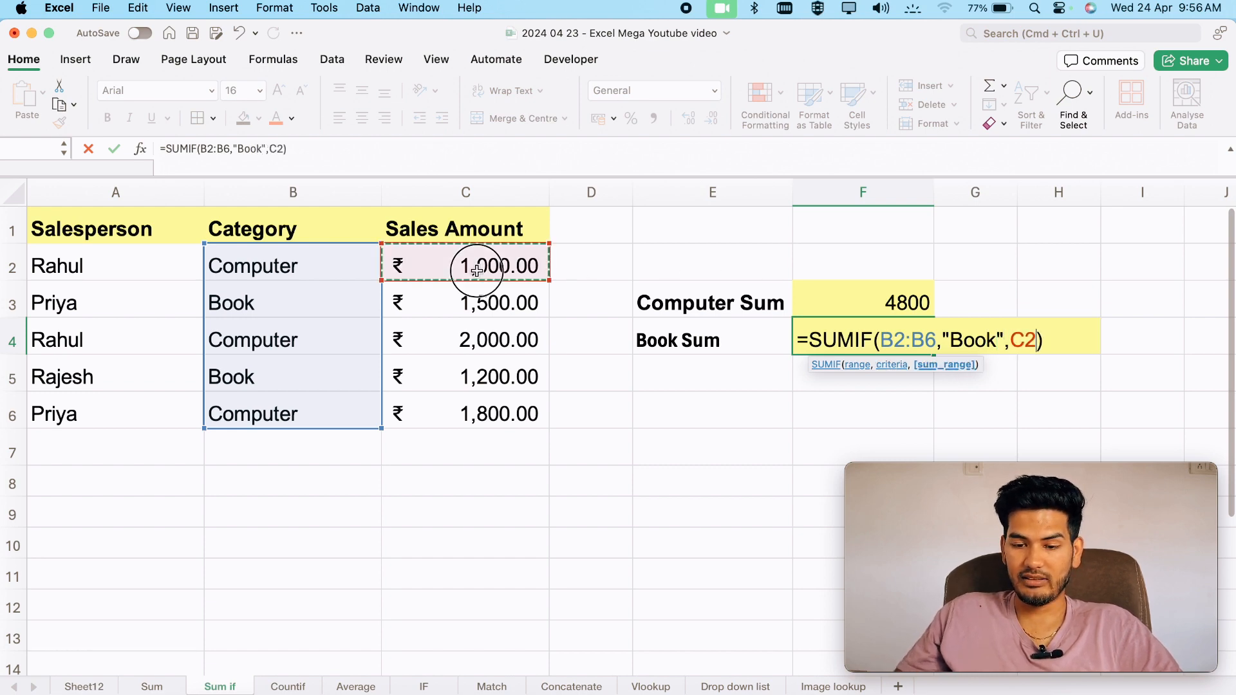
pyautogui.moveTo(477, 270); pyautogui.dragTo(476, 407)
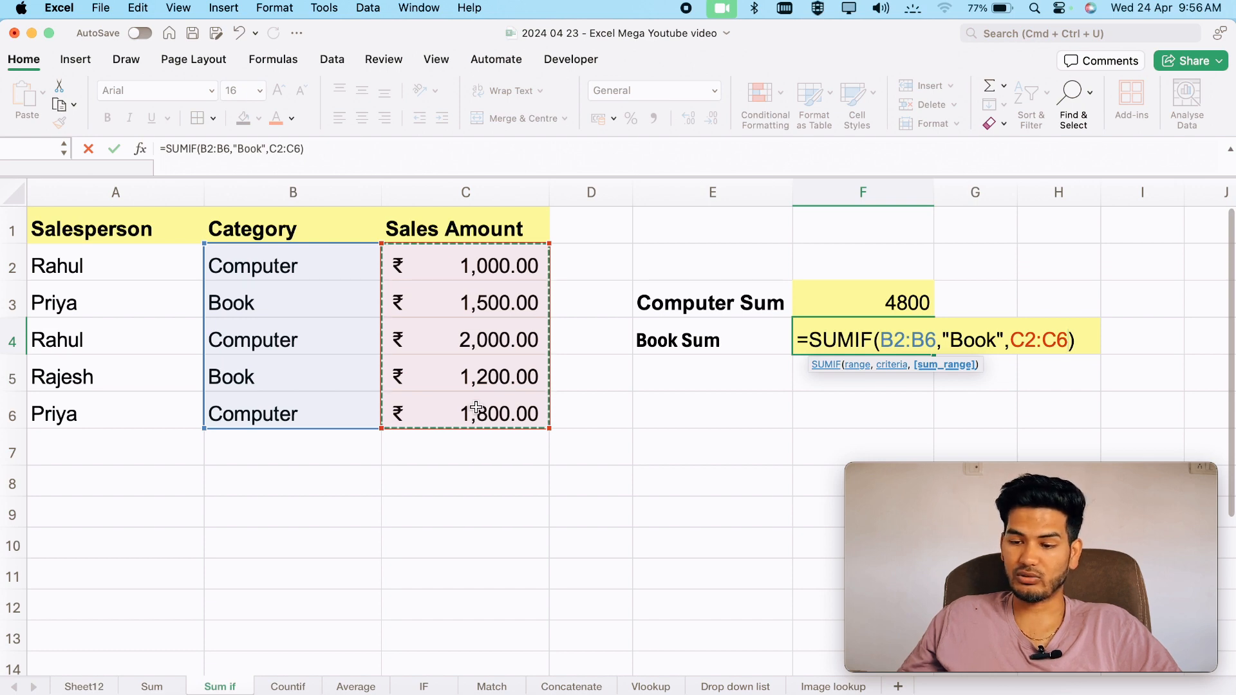
pyautogui.press('Return')
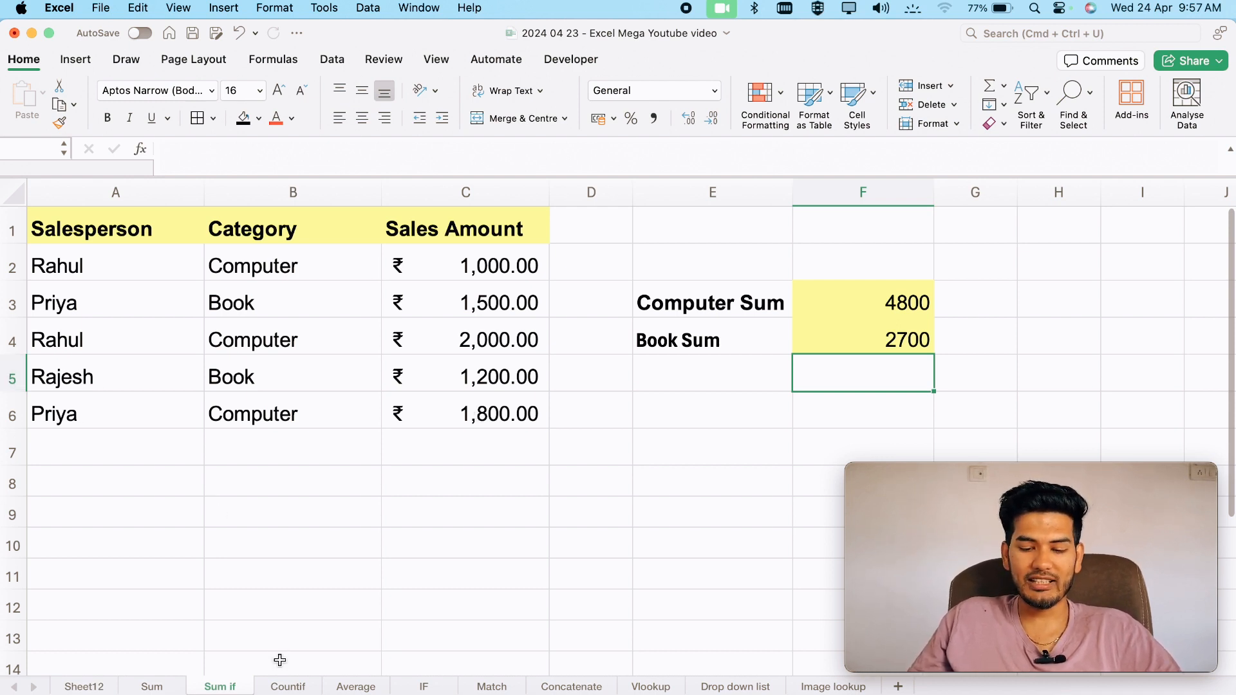
# Open the Countif sheet and examine the student, class and test score columns and the "Count above 80" task.
pyautogui.click(278, 689)
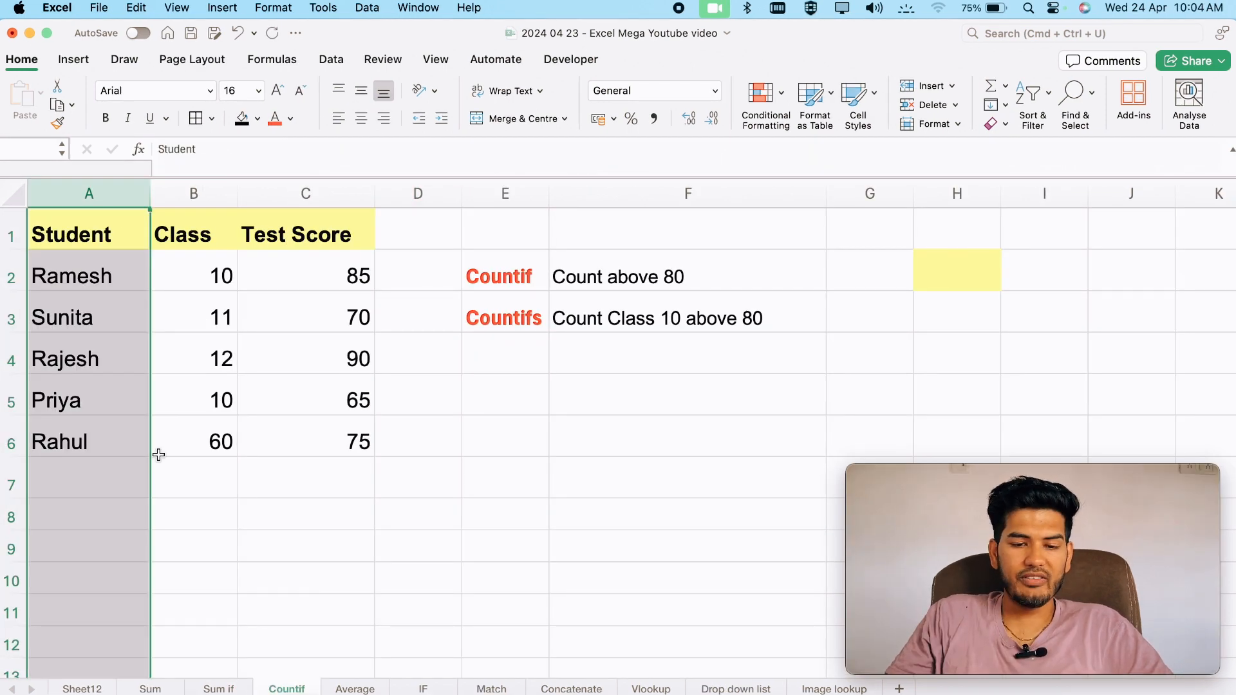
pyautogui.moveTo(91, 187); pyautogui.dragTo(296, 186)
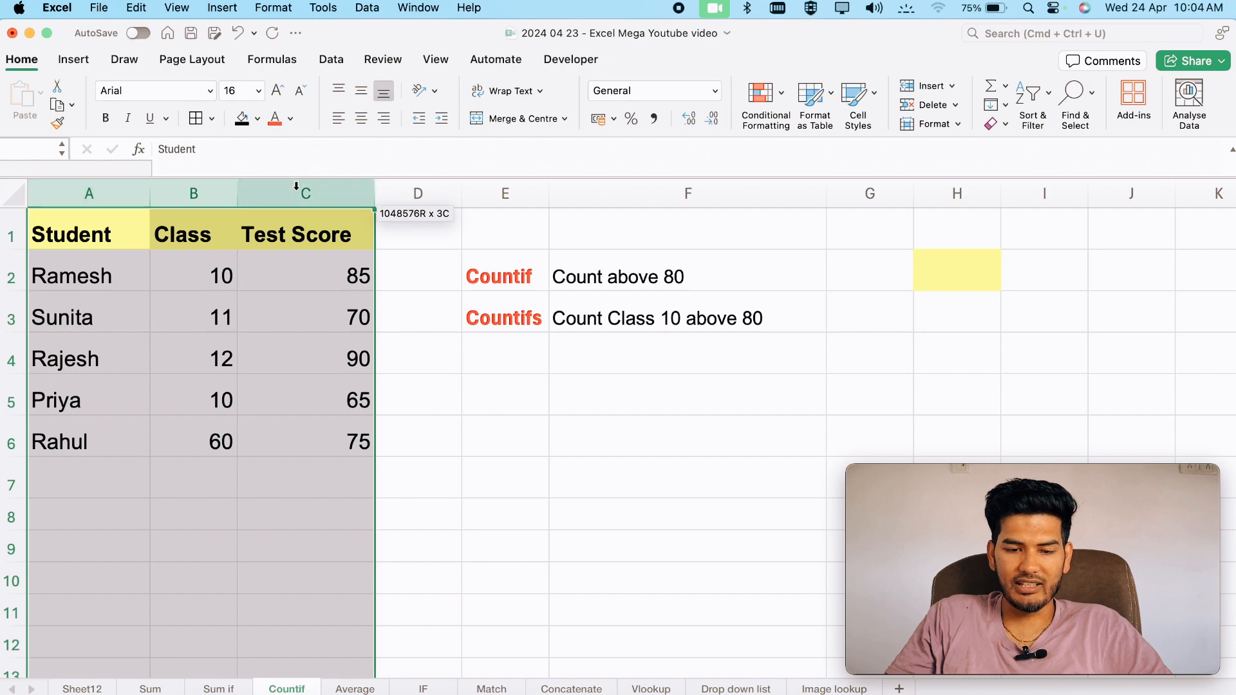
pyautogui.click(159, 230)
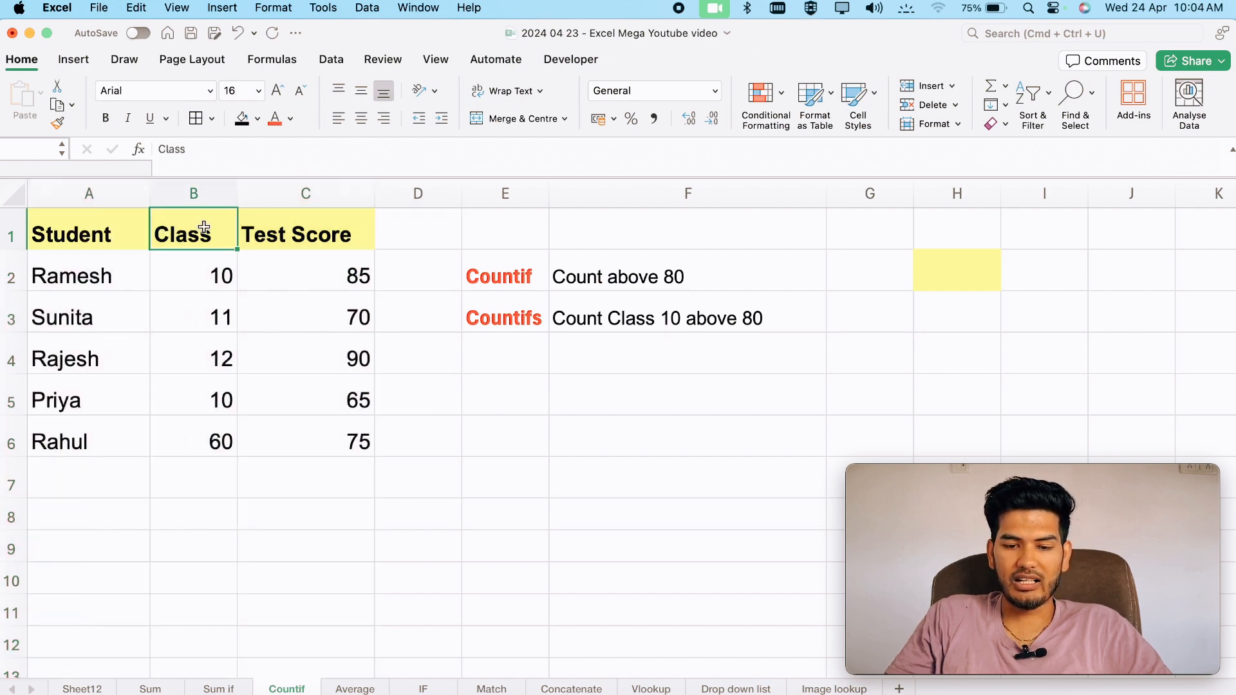
pyautogui.click(285, 227)
pyautogui.click(661, 276)
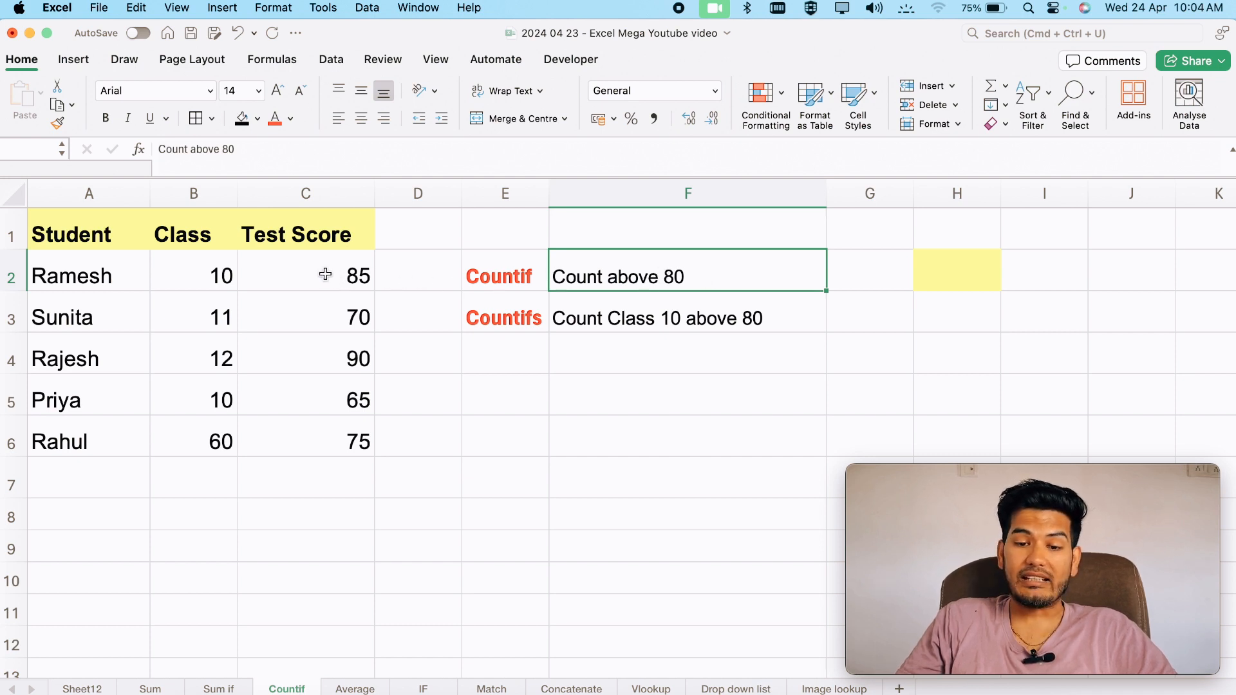
pyautogui.moveTo(310, 259); pyautogui.dragTo(303, 429)
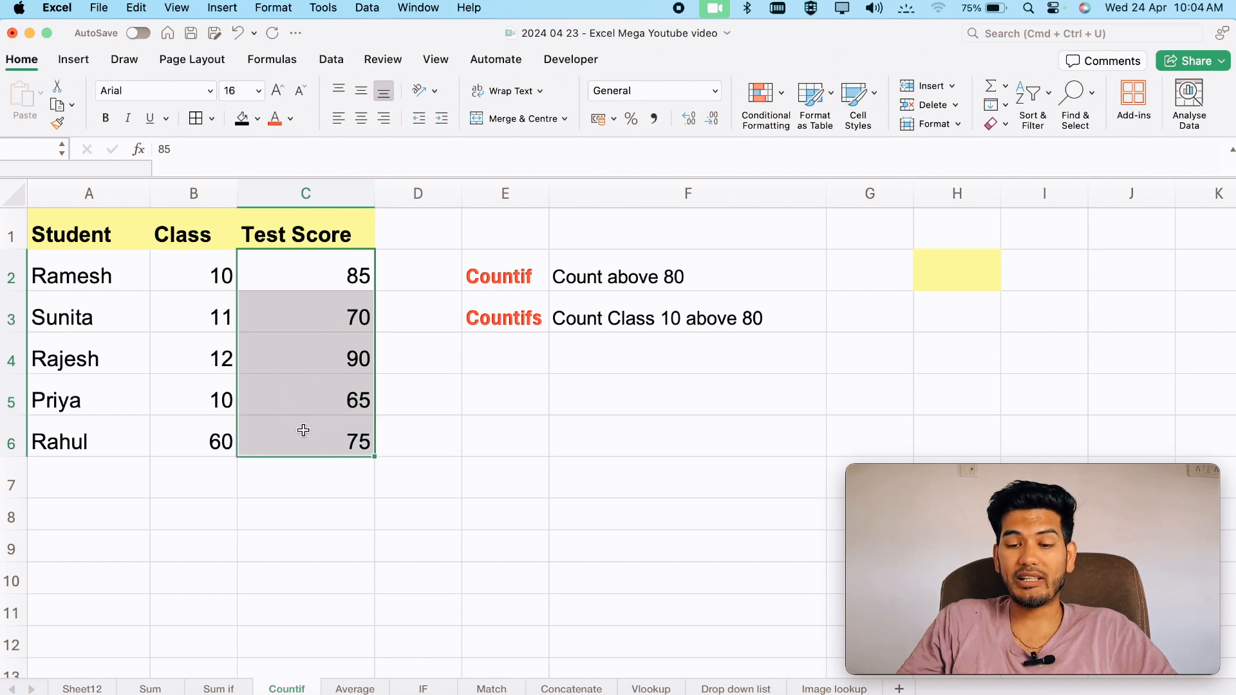
# Start a COUNTIF formula in G2, beside "Count above 80", with the test scores C2:C6 as its range.
pyautogui.click(872, 273)
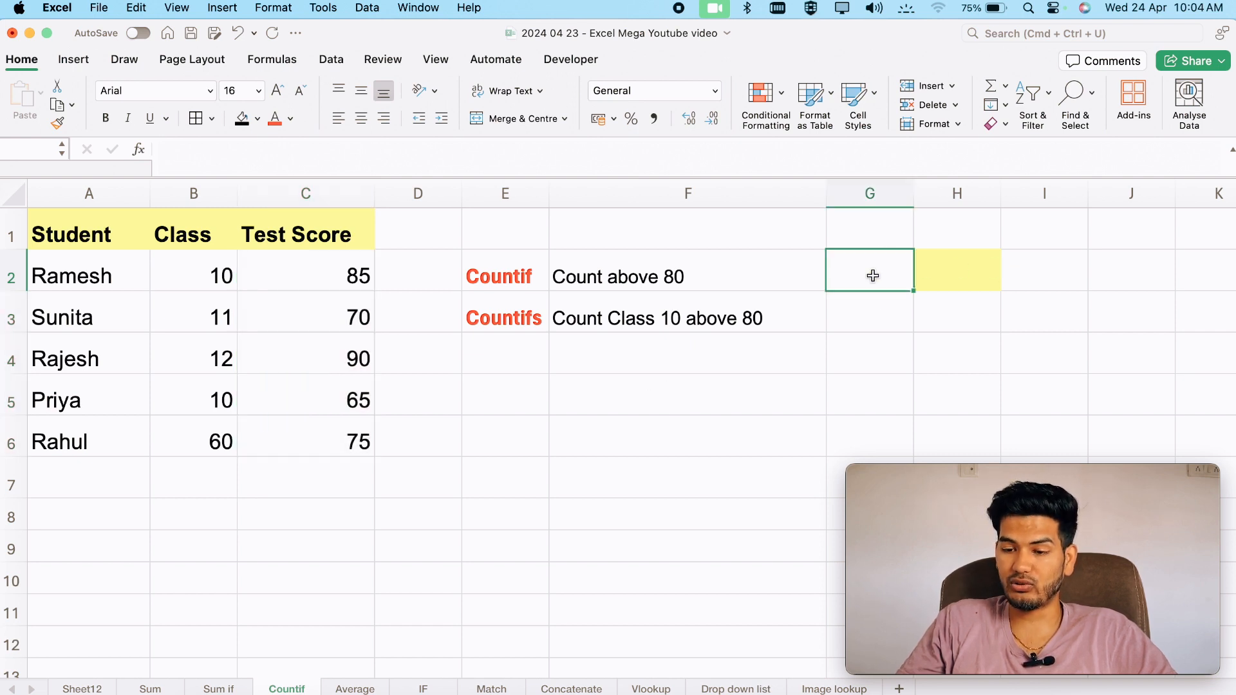
pyautogui.write('=co')
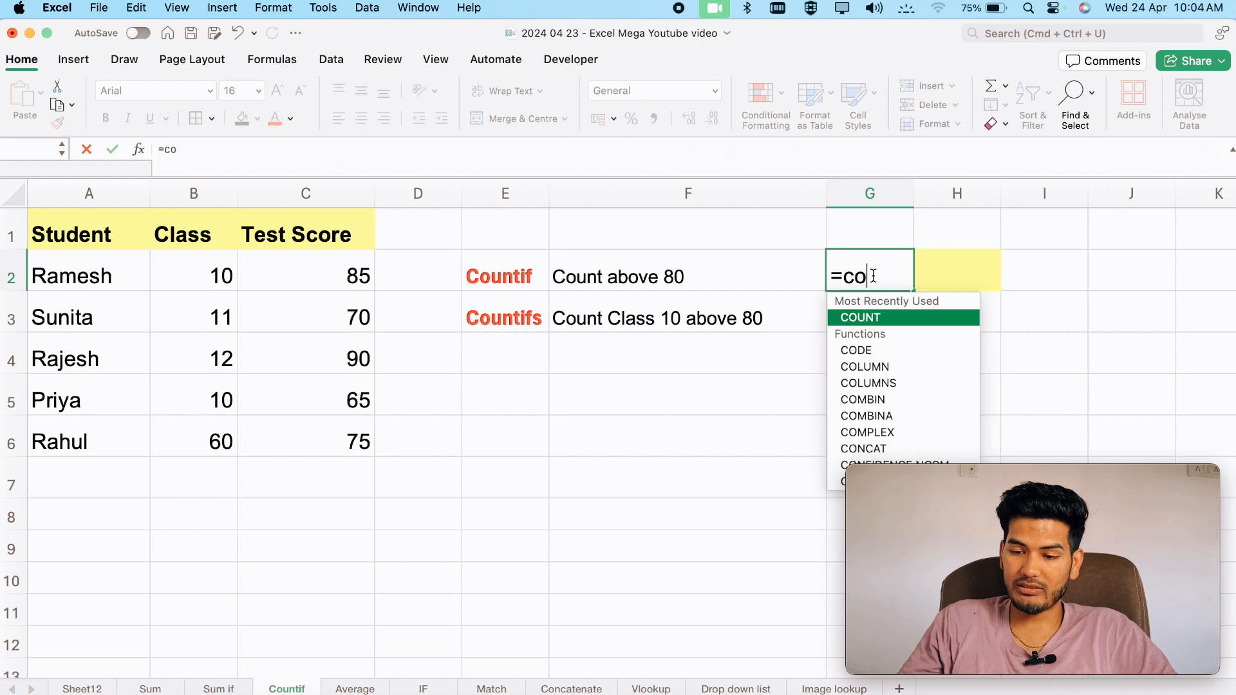
pyautogui.write('unt')
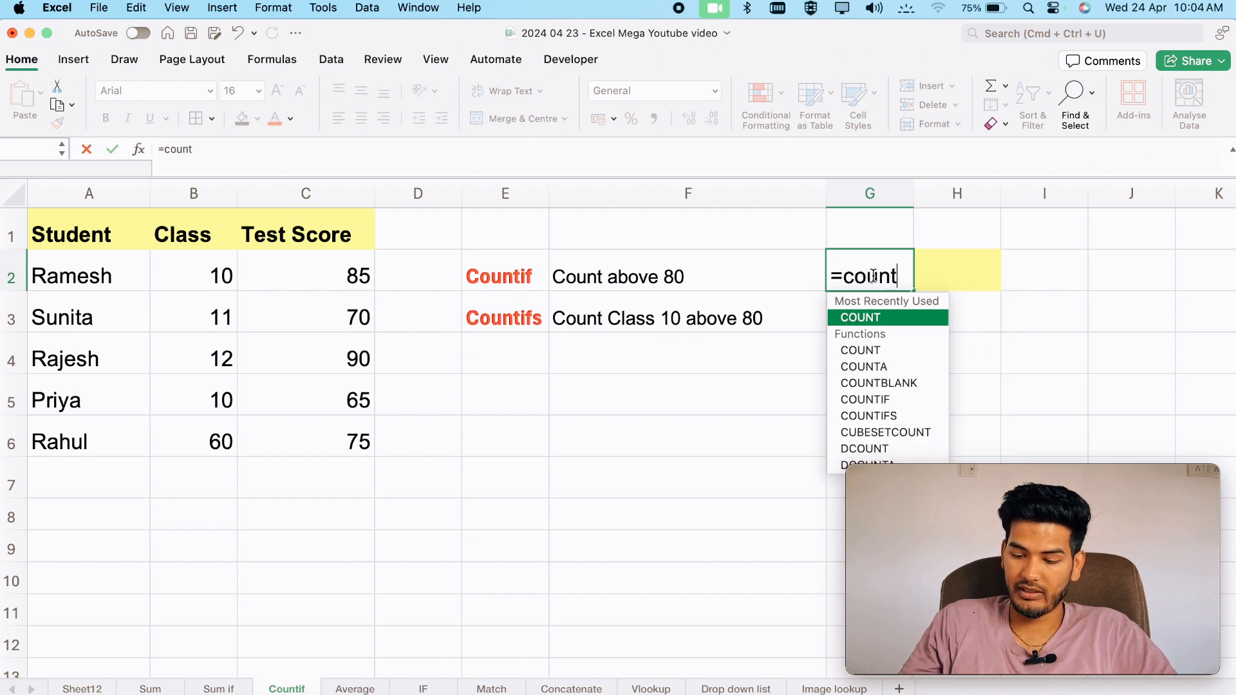
pyautogui.write('if(')
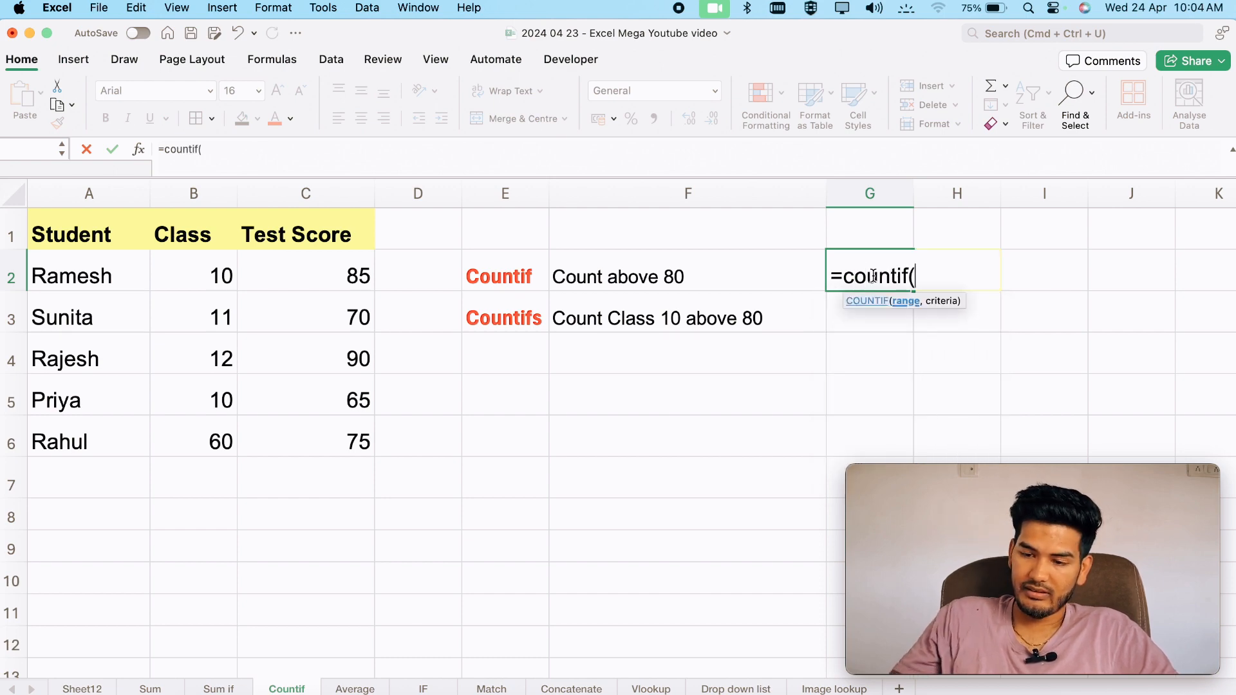
pyautogui.moveTo(278, 266); pyautogui.dragTo(271, 443)
pyautogui.write(',')
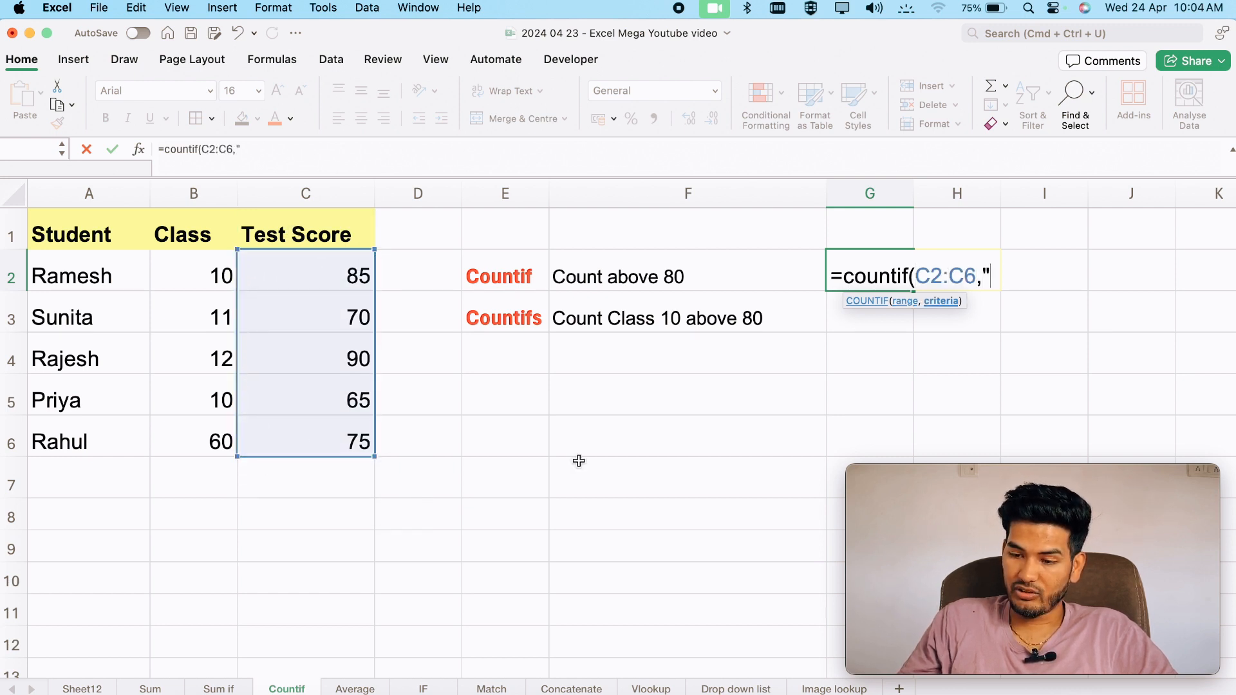
# Add the criterion ">80" to the formula in G2 and enter =COUNTIF(C2:C6,">80").
pyautogui.write('">80')
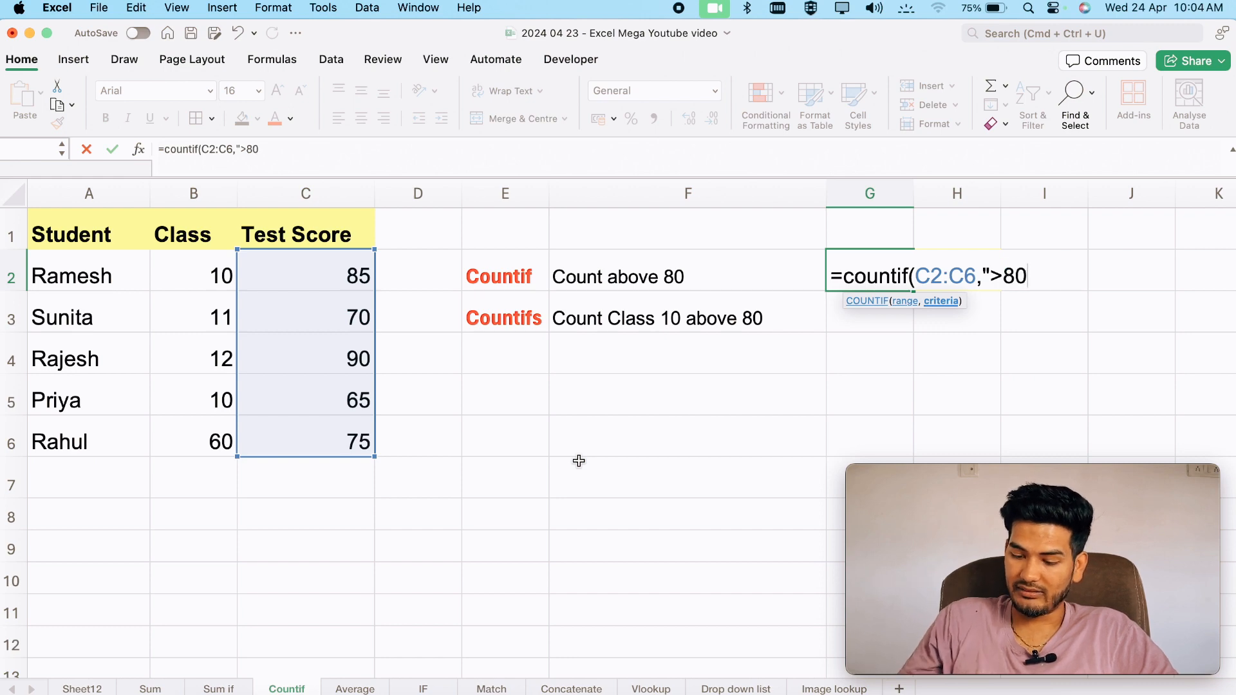
pyautogui.write('"')
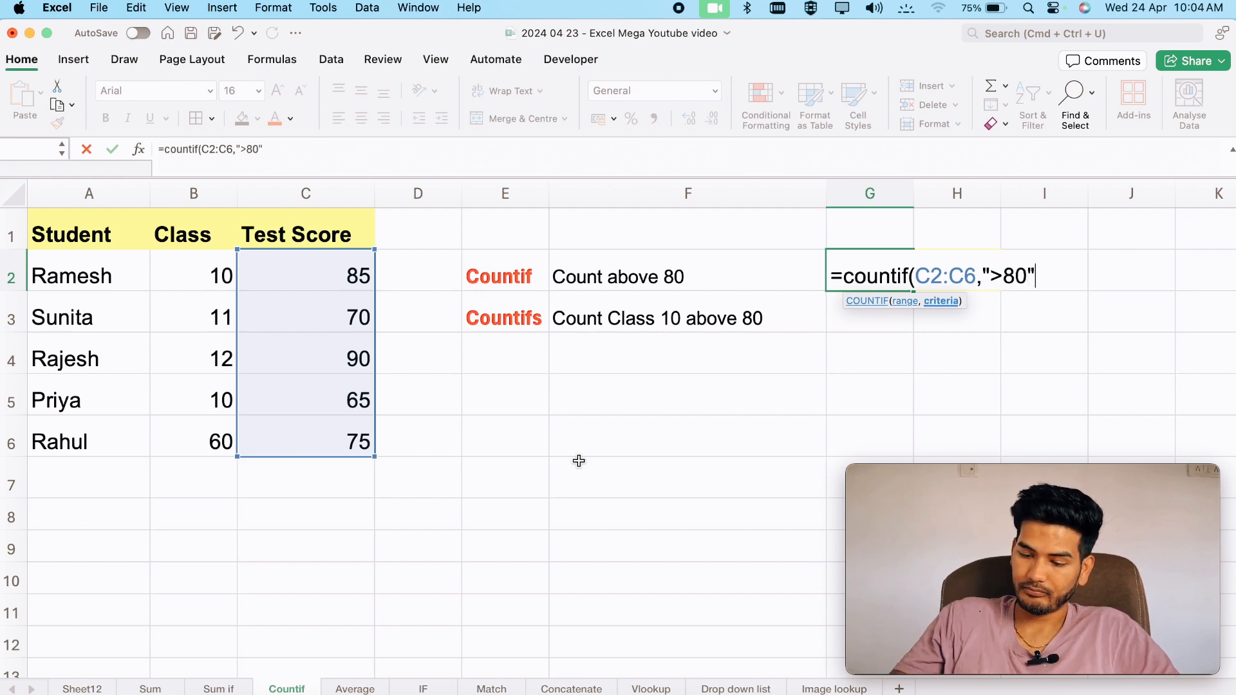
pyautogui.write(')')
pyautogui.press('Return')
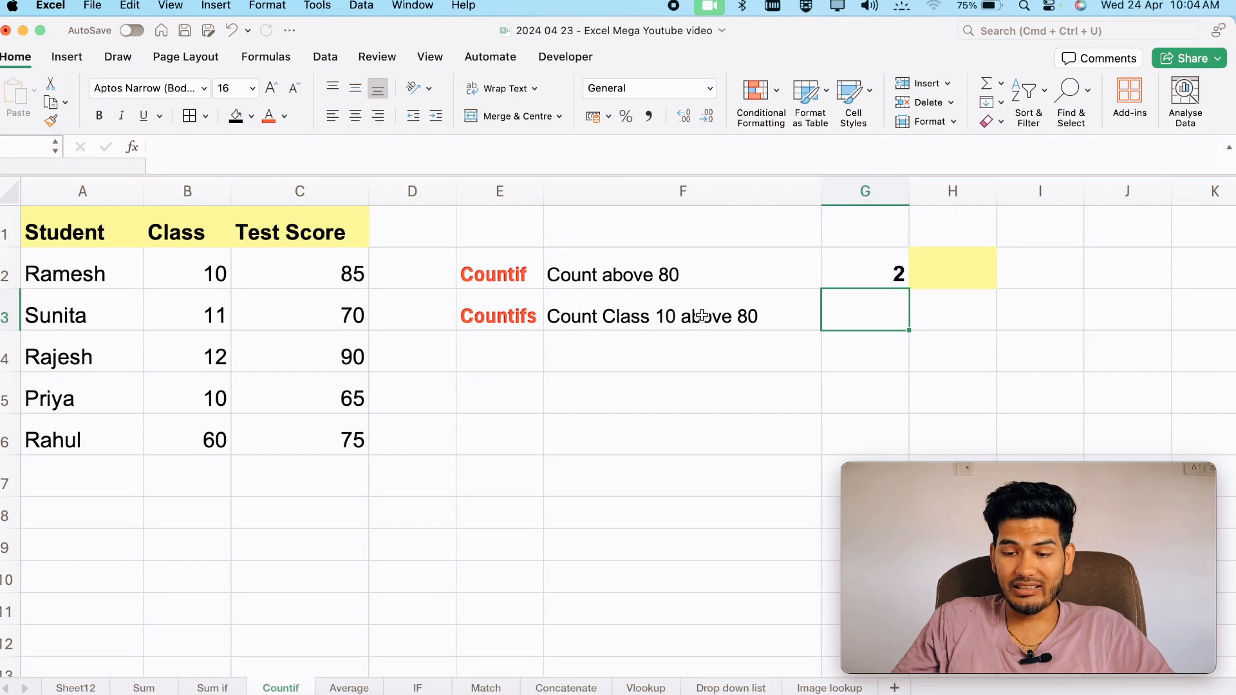
# Change the last student's class in cell B6 to 11.
pyautogui.click(187, 192)
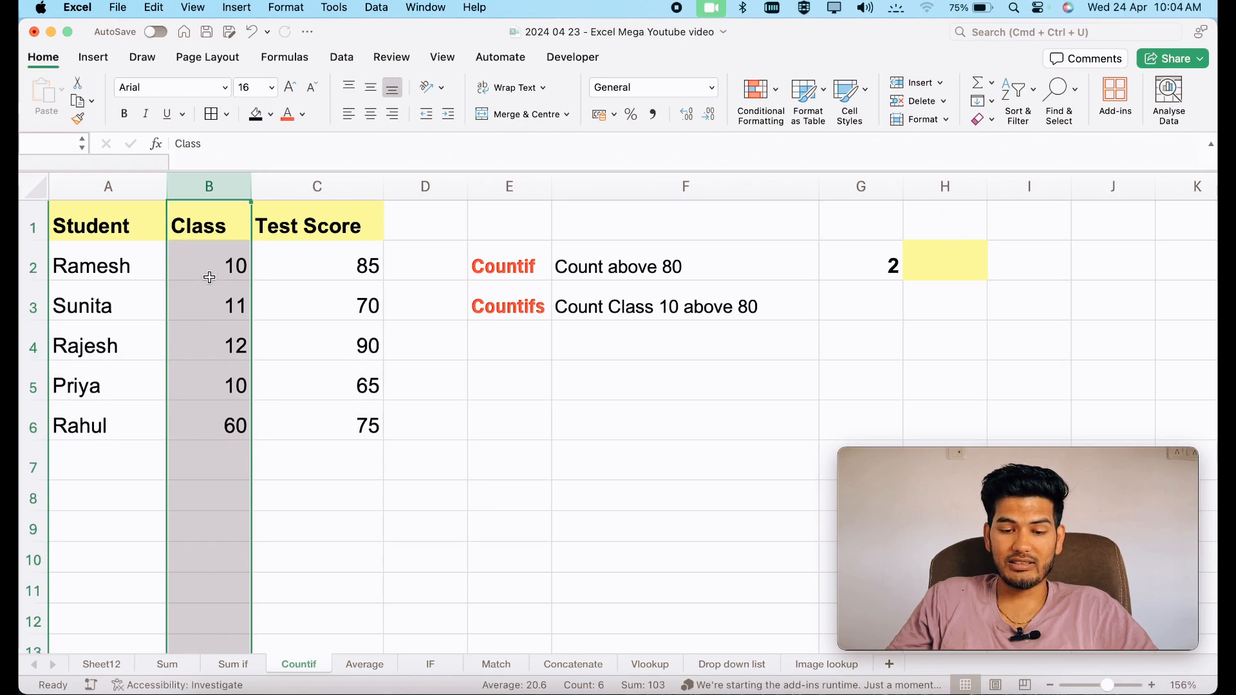
pyautogui.doubleClick(238, 419)
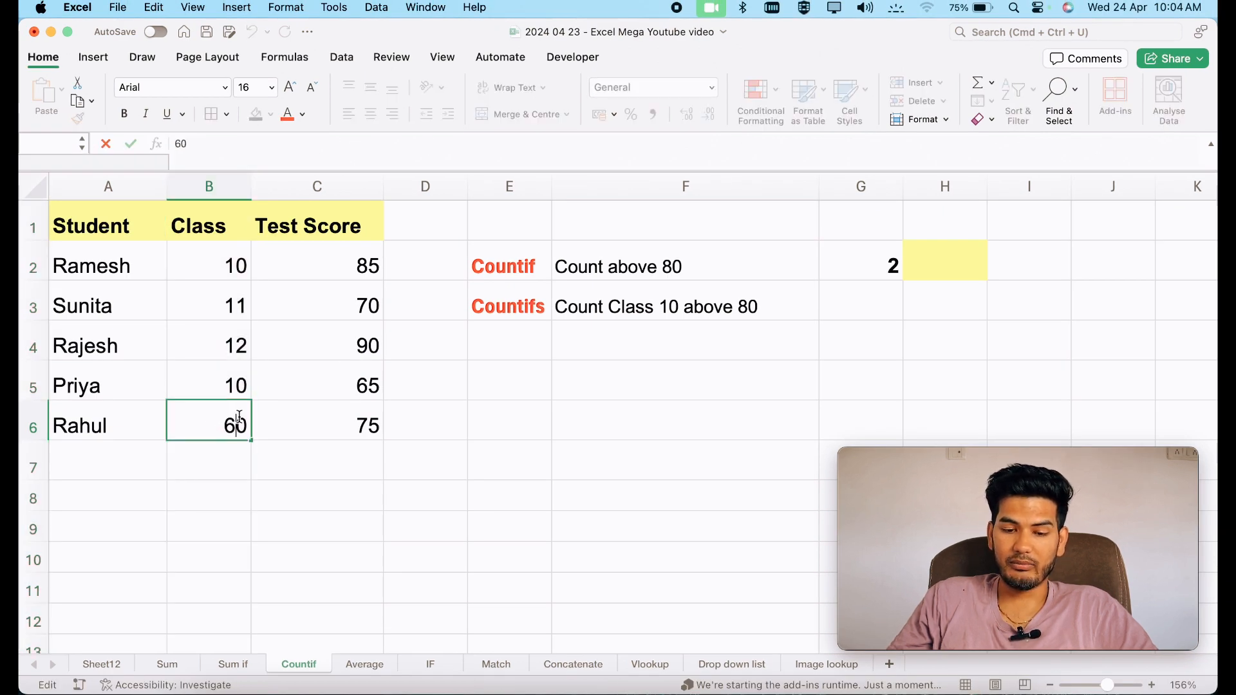
pyautogui.write('=')
pyautogui.press('BackSpace')
pyautogui.press('BackSpace')
pyautogui.press('Right')
pyautogui.press('BackSpace')
pyautogui.write('11')
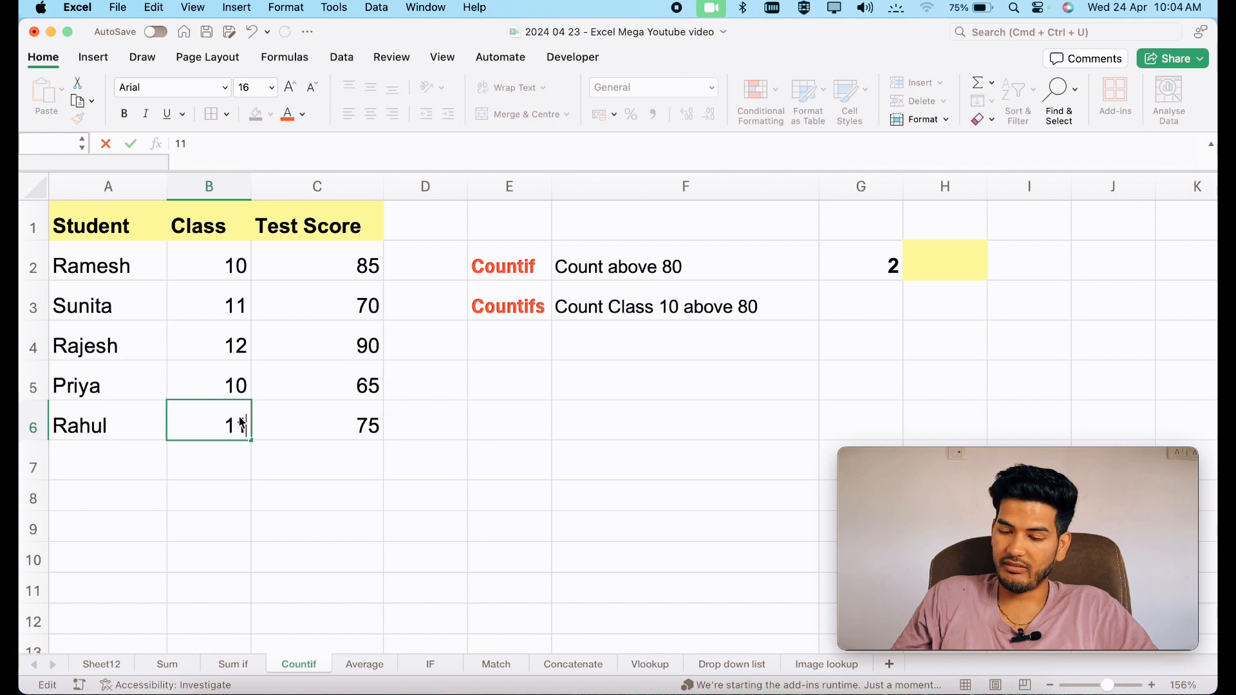
pyautogui.press('Return')
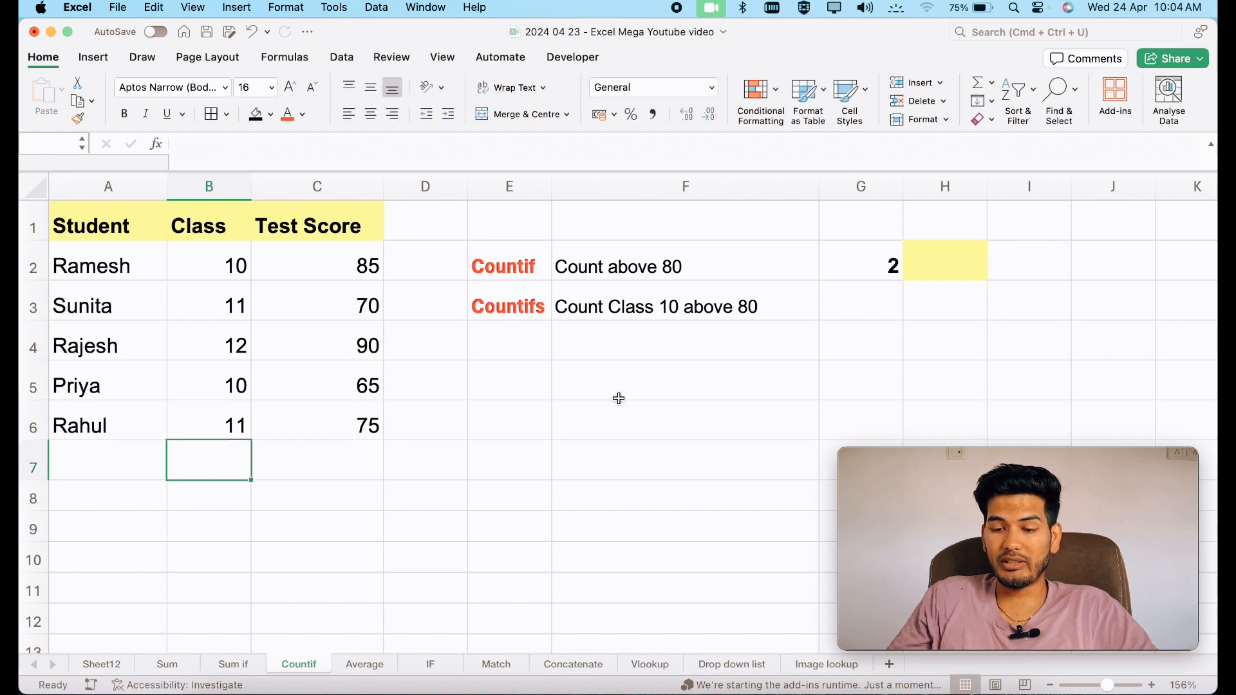
# Start a COUNTIF formula in G3, beside "Count Class 10 above 80", with the test scores C2:C6 as its range.
pyautogui.click(888, 305)
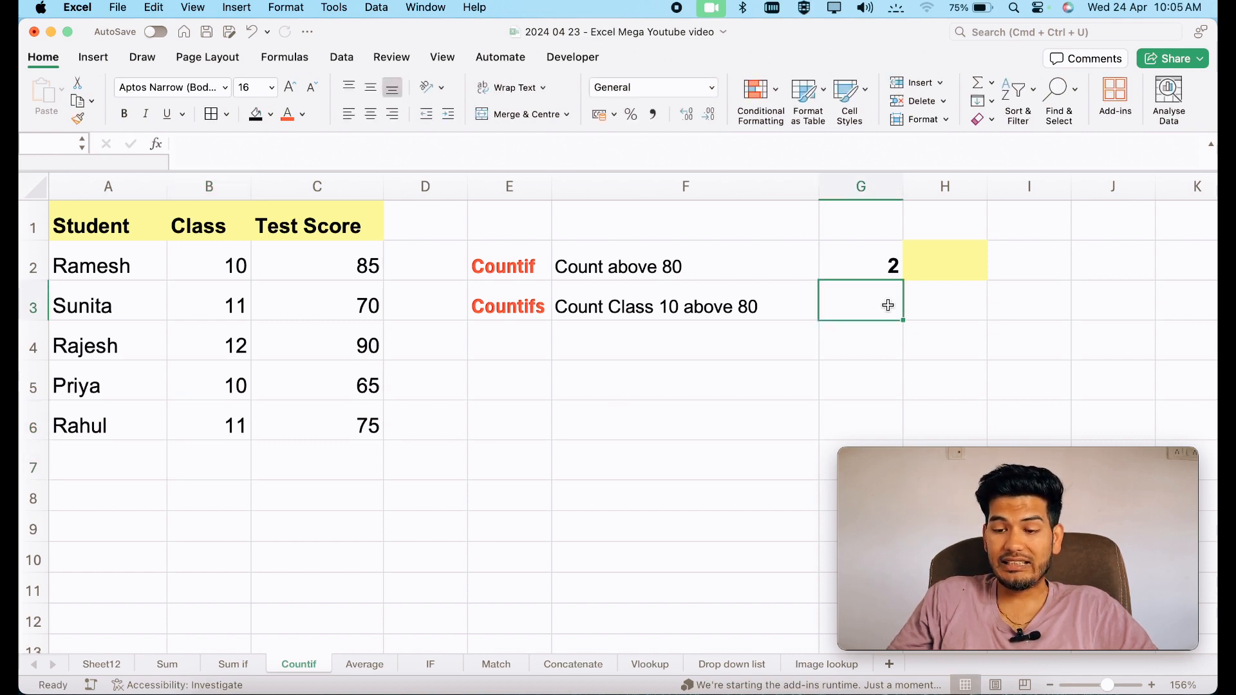
pyautogui.doubleClick(888, 305)
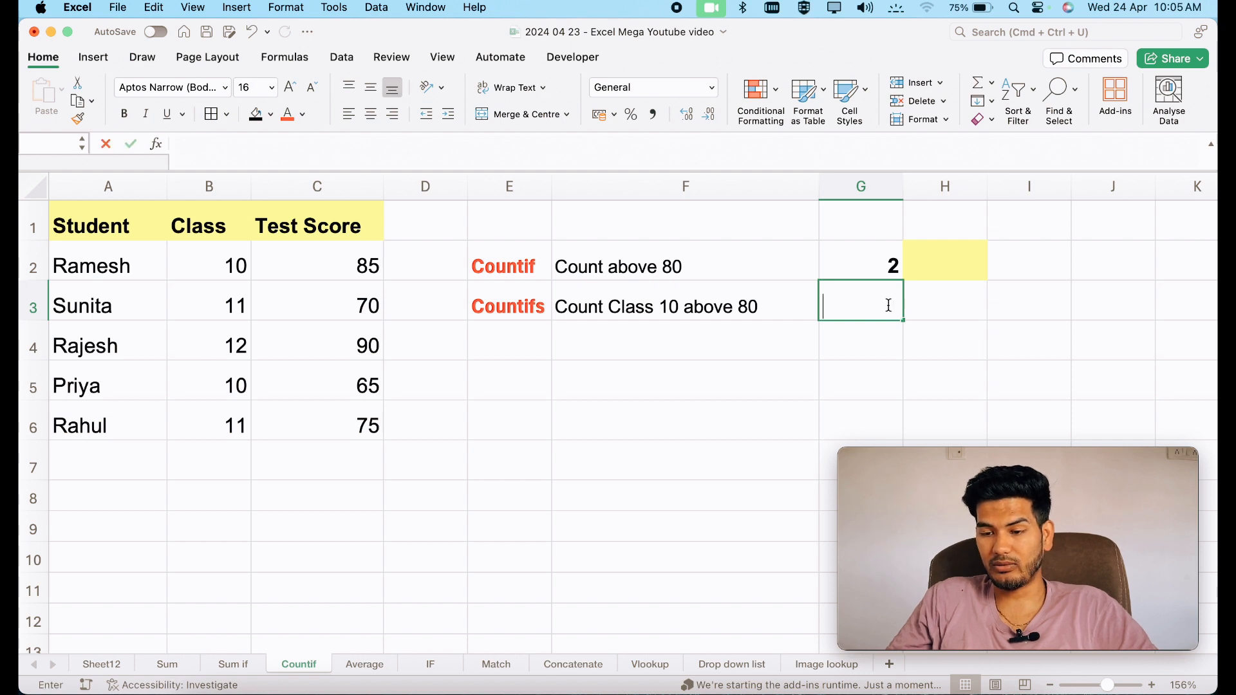
pyautogui.write('=co')
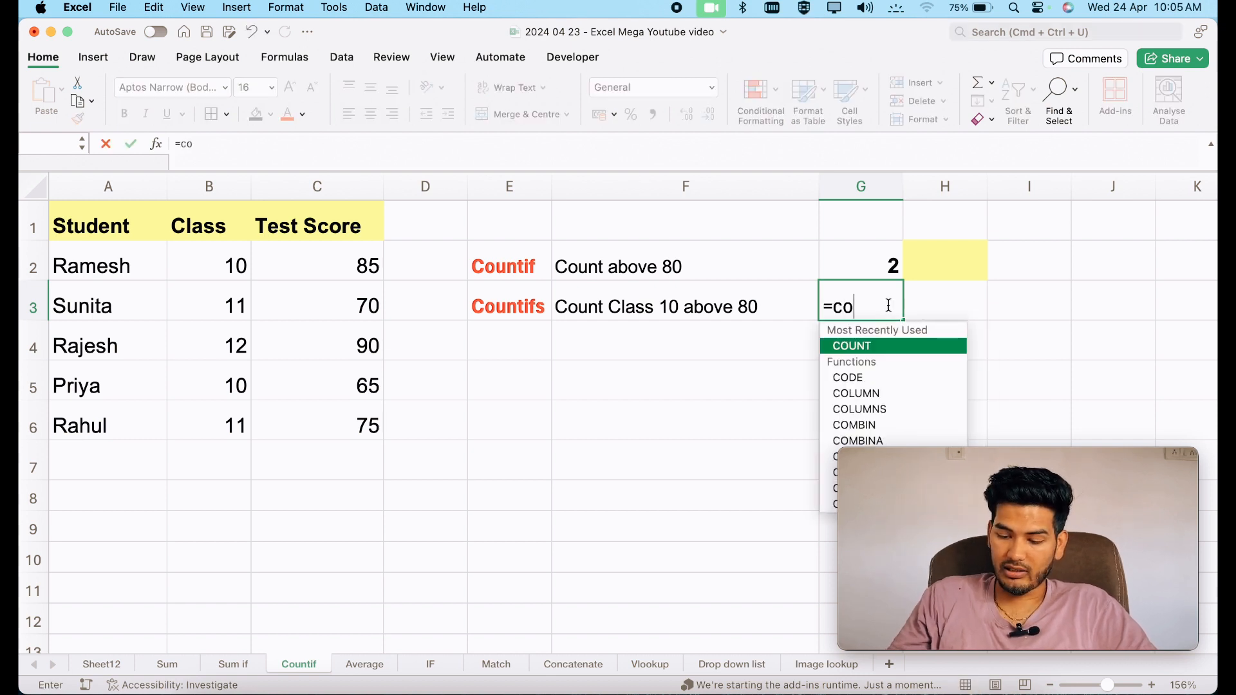
pyautogui.write('untif(')
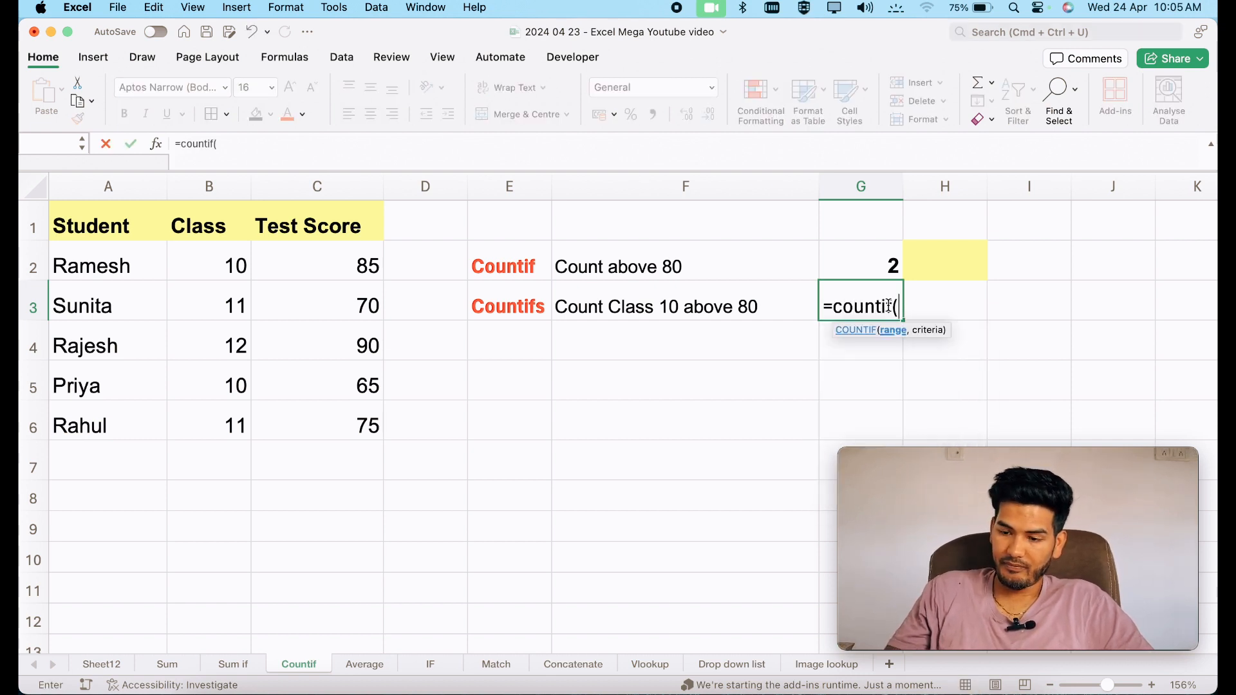
pyautogui.click(351, 262)
pyautogui.moveTo(330, 318); pyautogui.dragTo(328, 428)
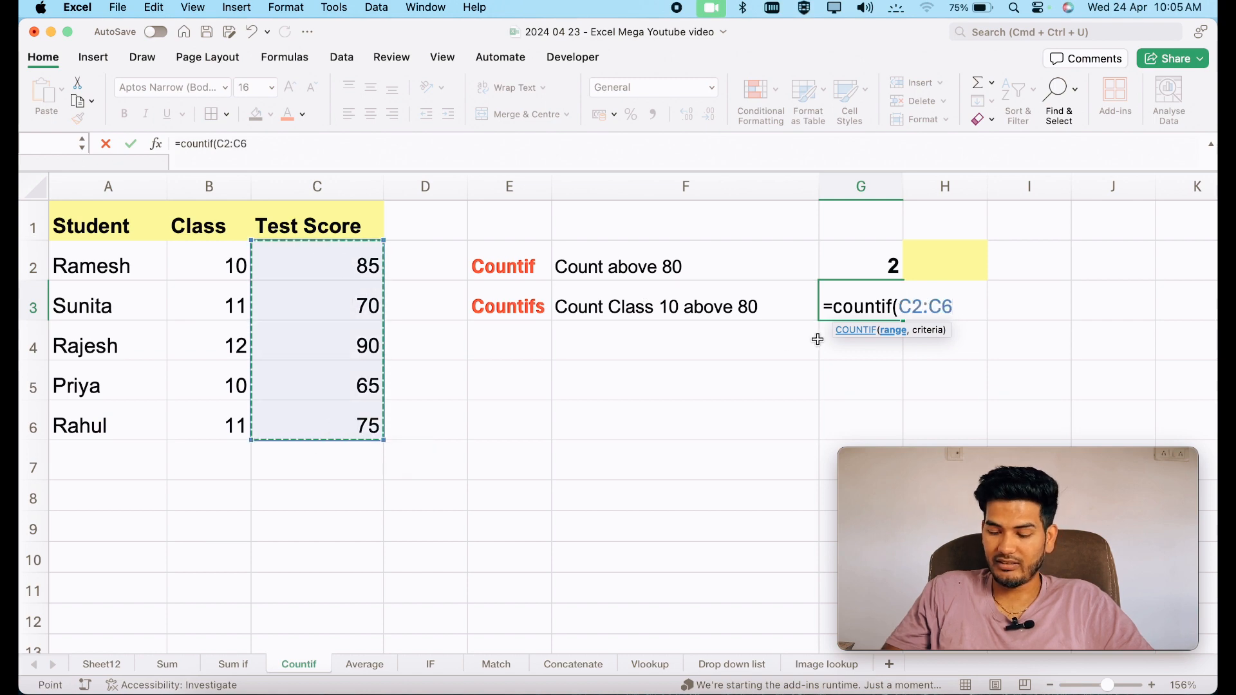
# Add the criterion ">80" to the formula in G3 and enter =COUNTIF(C2:C6,">80").
pyautogui.write(',">')
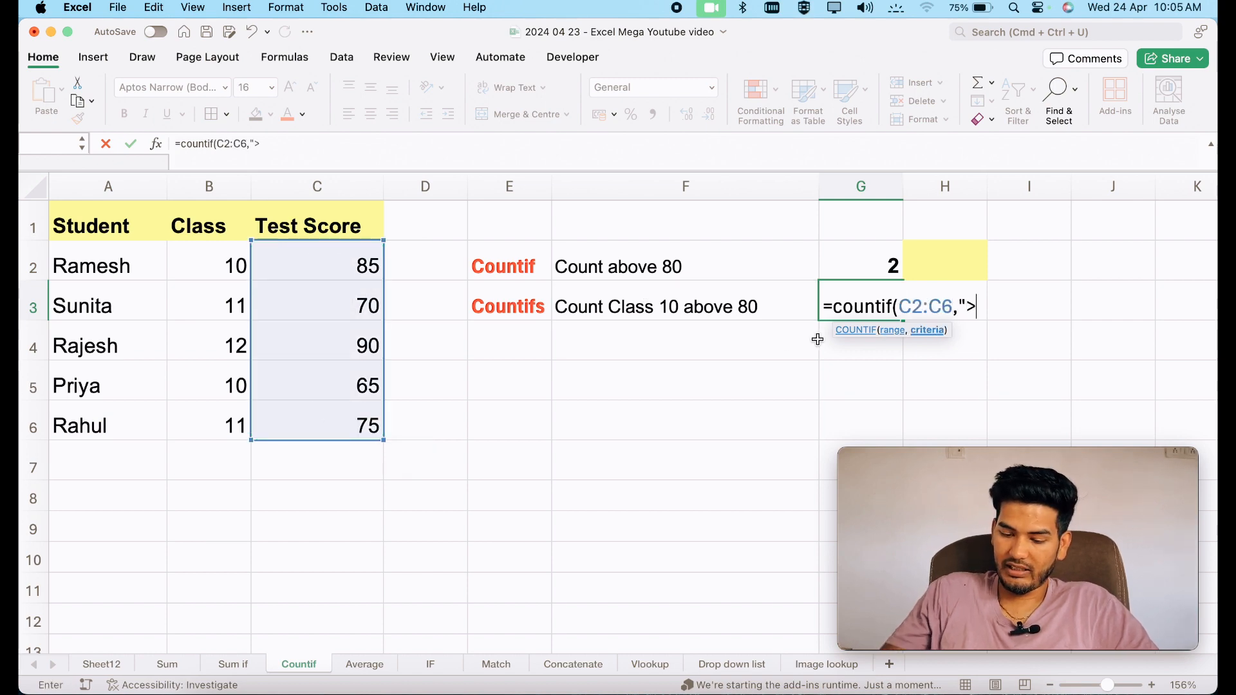
pyautogui.write('80")')
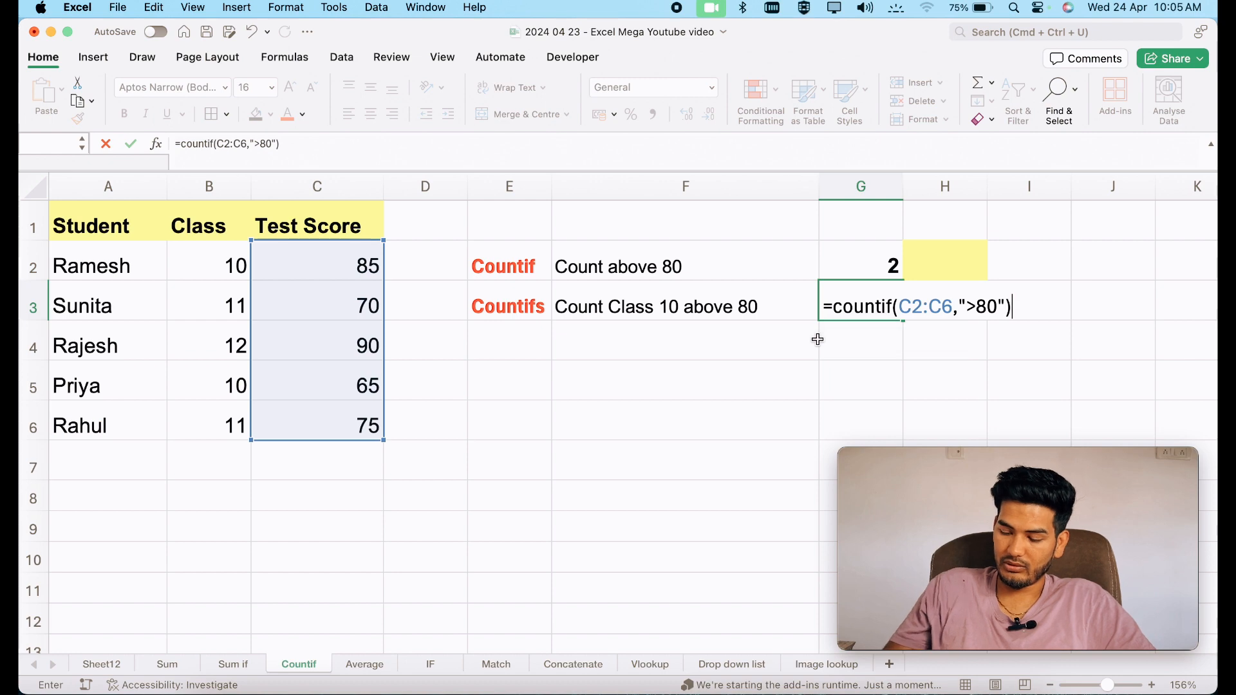
pyautogui.press('Left')
pyautogui.press('Right')
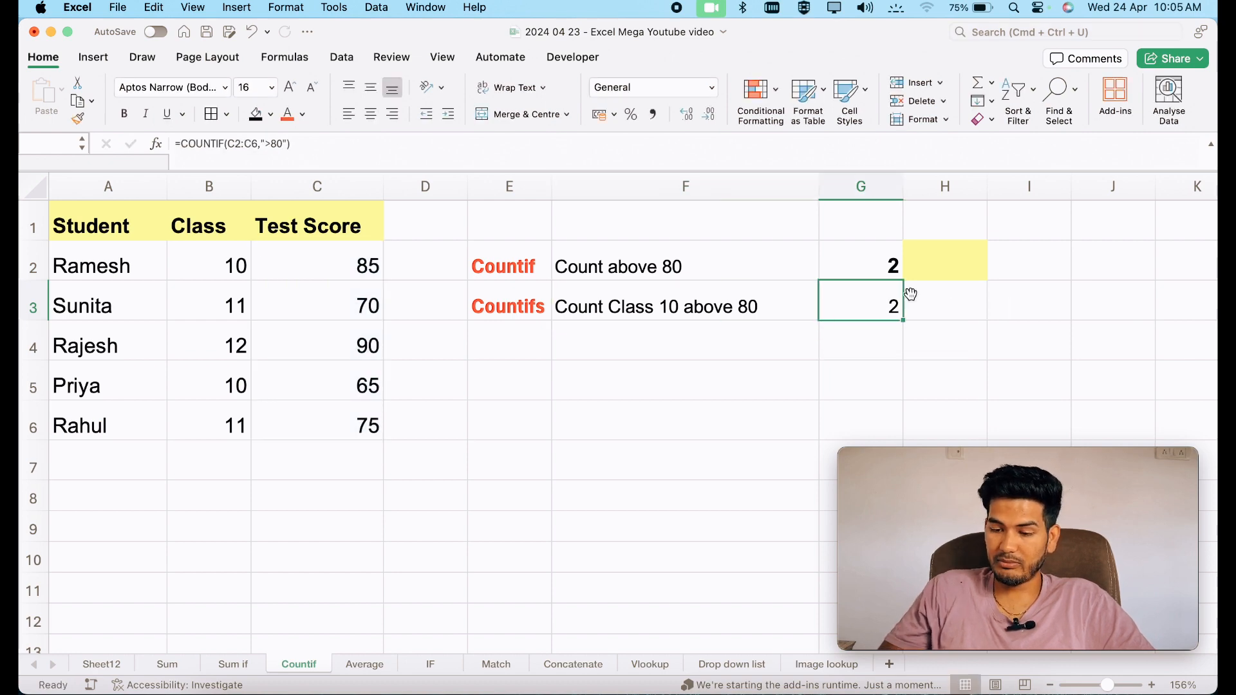
# Change the function in the G3 formula, beside "Count Class 10 above 80", to COUNTIFS.
pyautogui.doubleClick(865, 296)
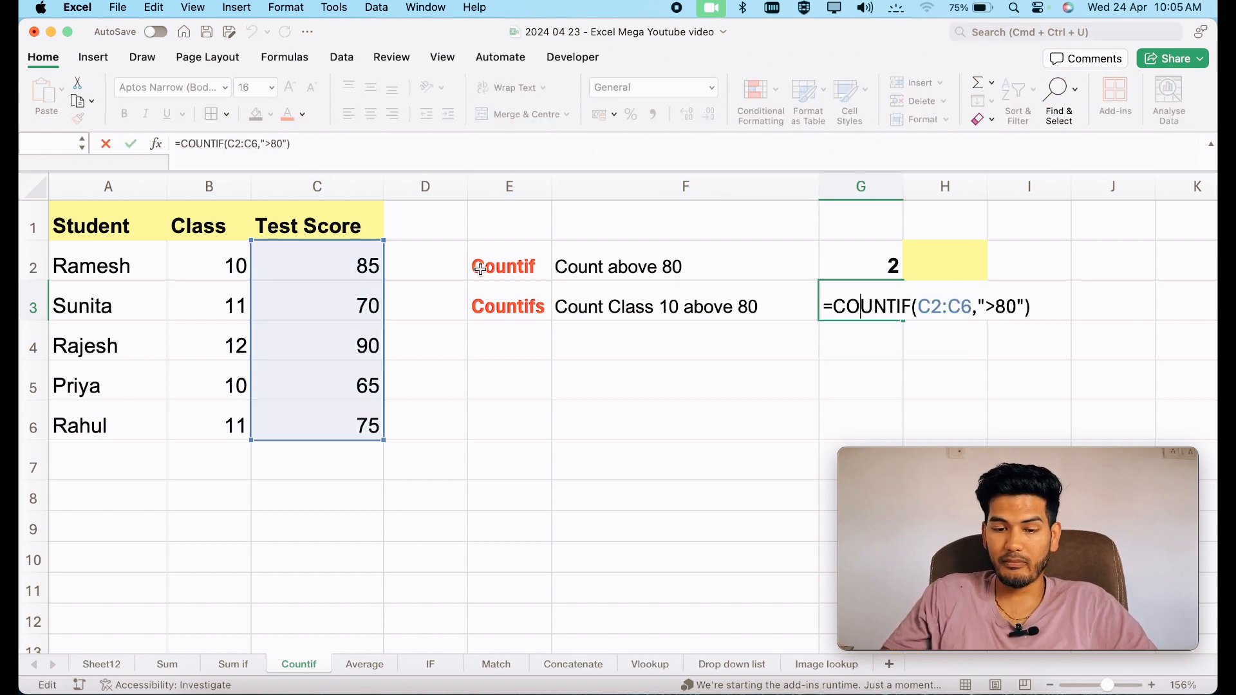
pyautogui.click(1026, 304)
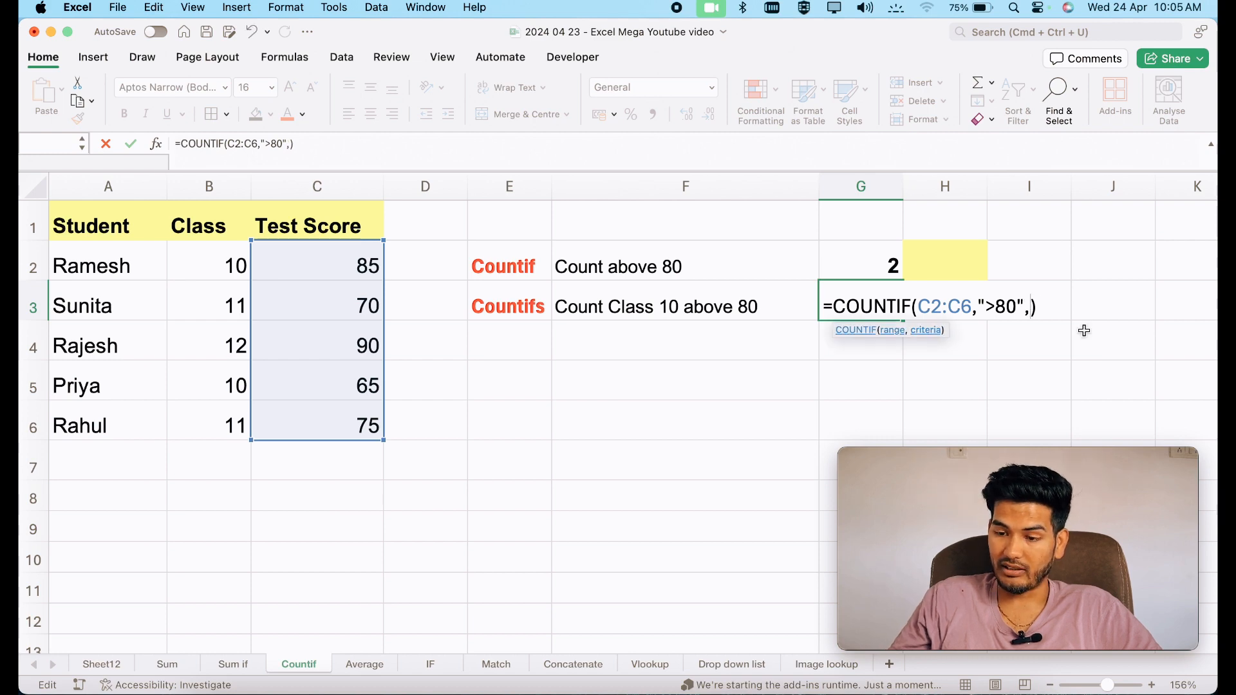
pyautogui.click(904, 306)
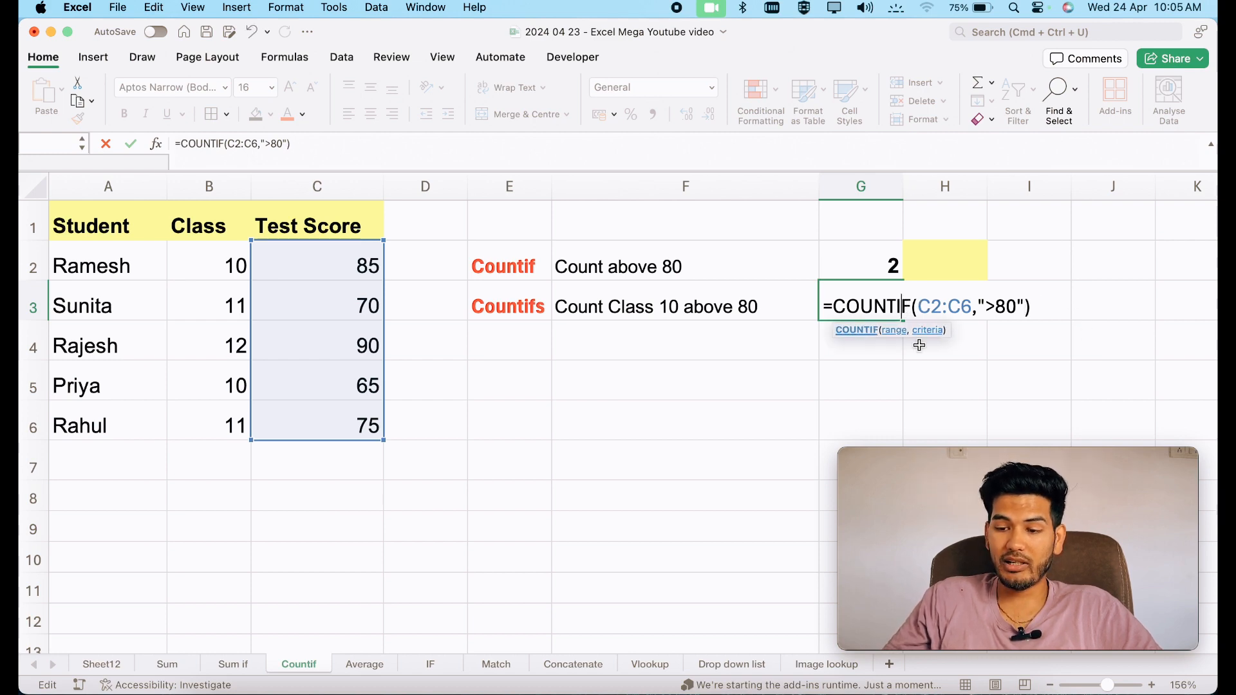
pyautogui.write('S')
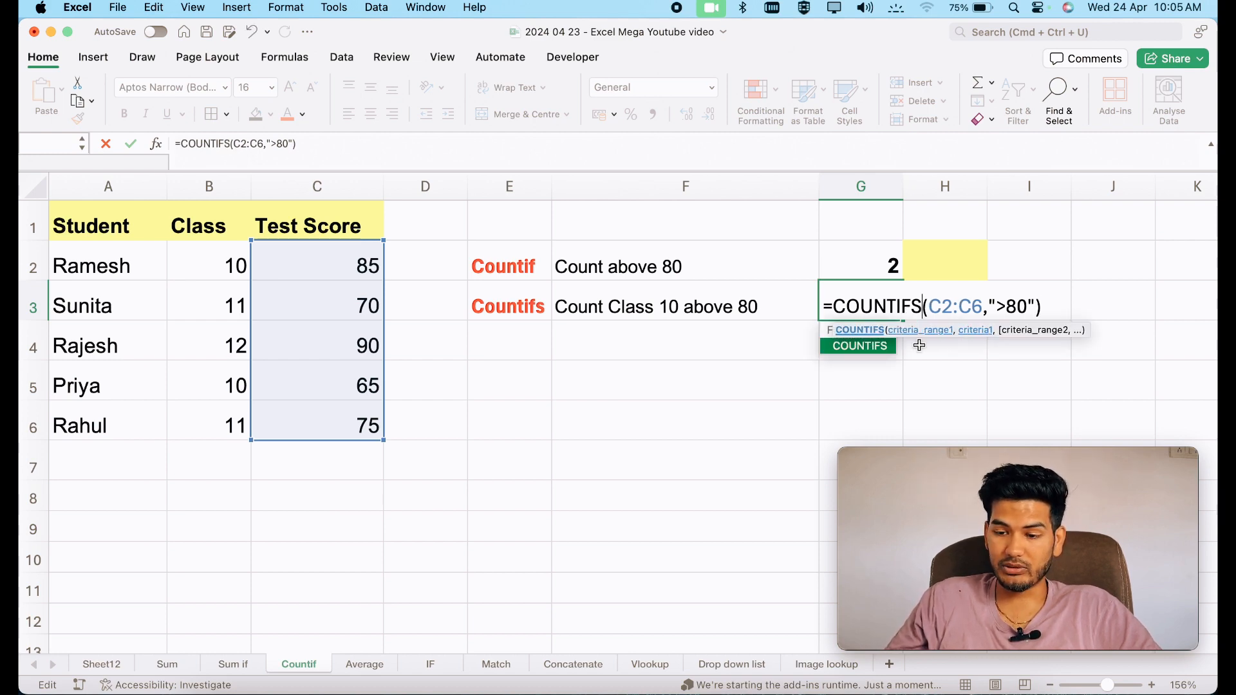
# Add the class range B2:B6 with criterion "10" to G3 and enter =COUNTIFS(C2:C6,">80",B2:B6,"10").
pyautogui.click(1033, 300)
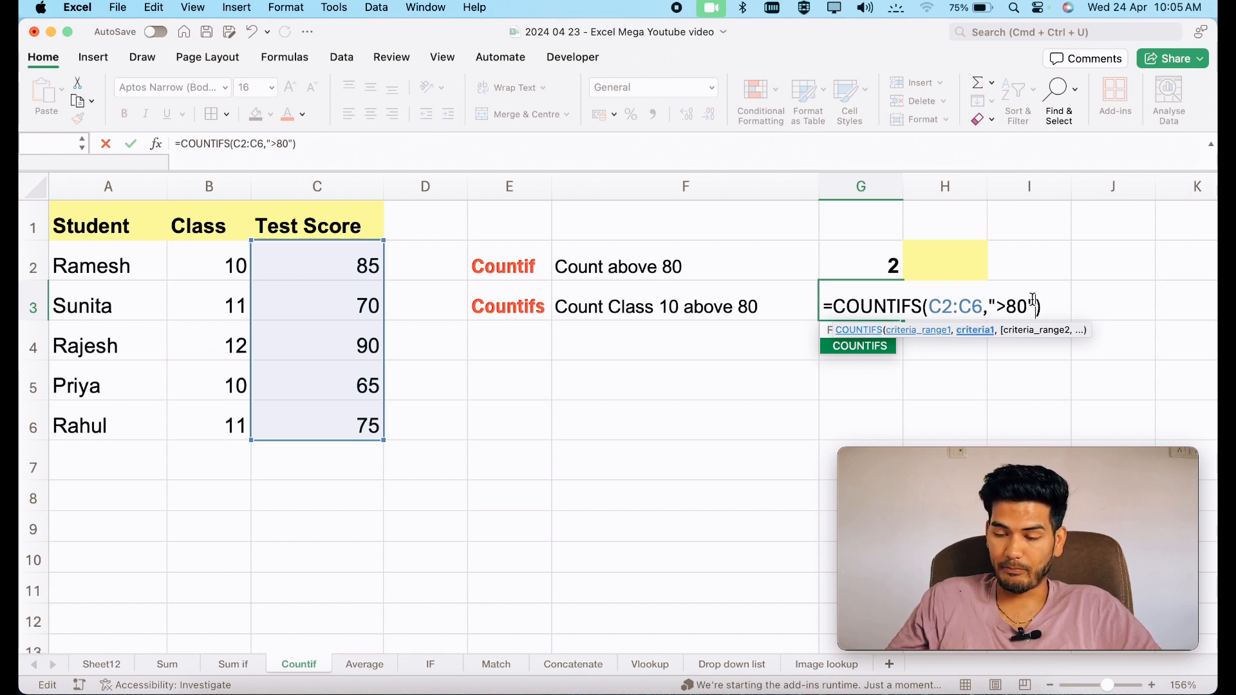
pyautogui.write(',')
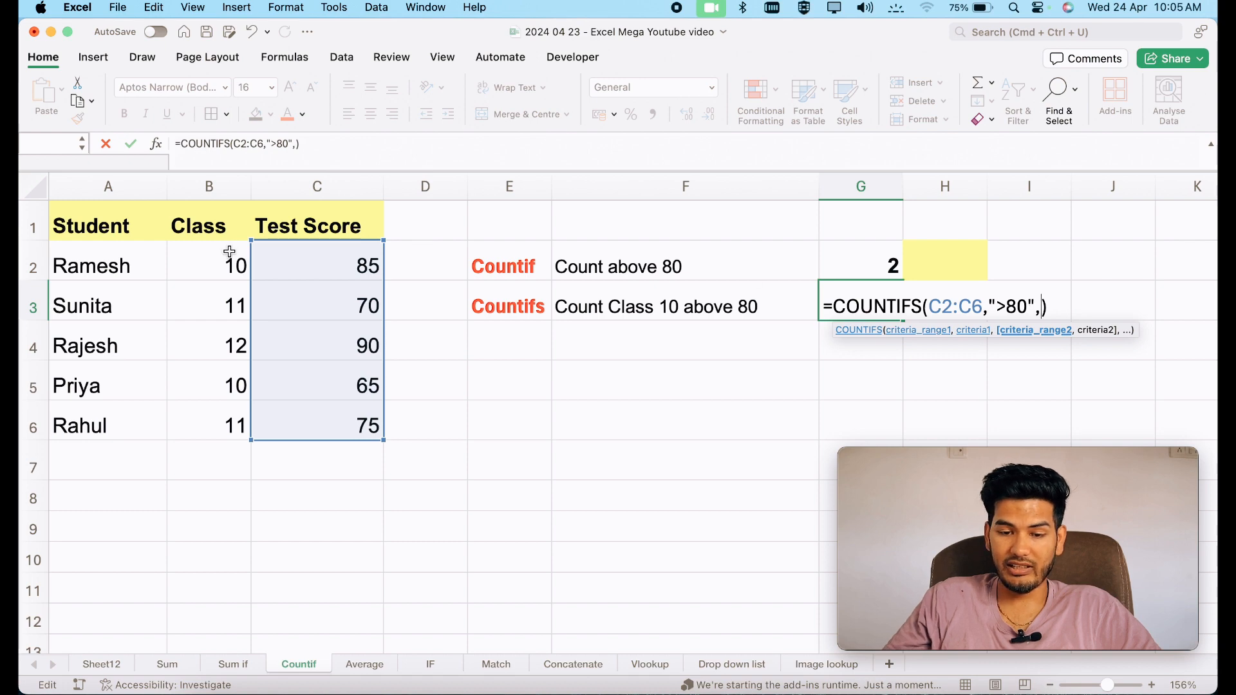
pyautogui.moveTo(229, 251); pyautogui.dragTo(198, 421)
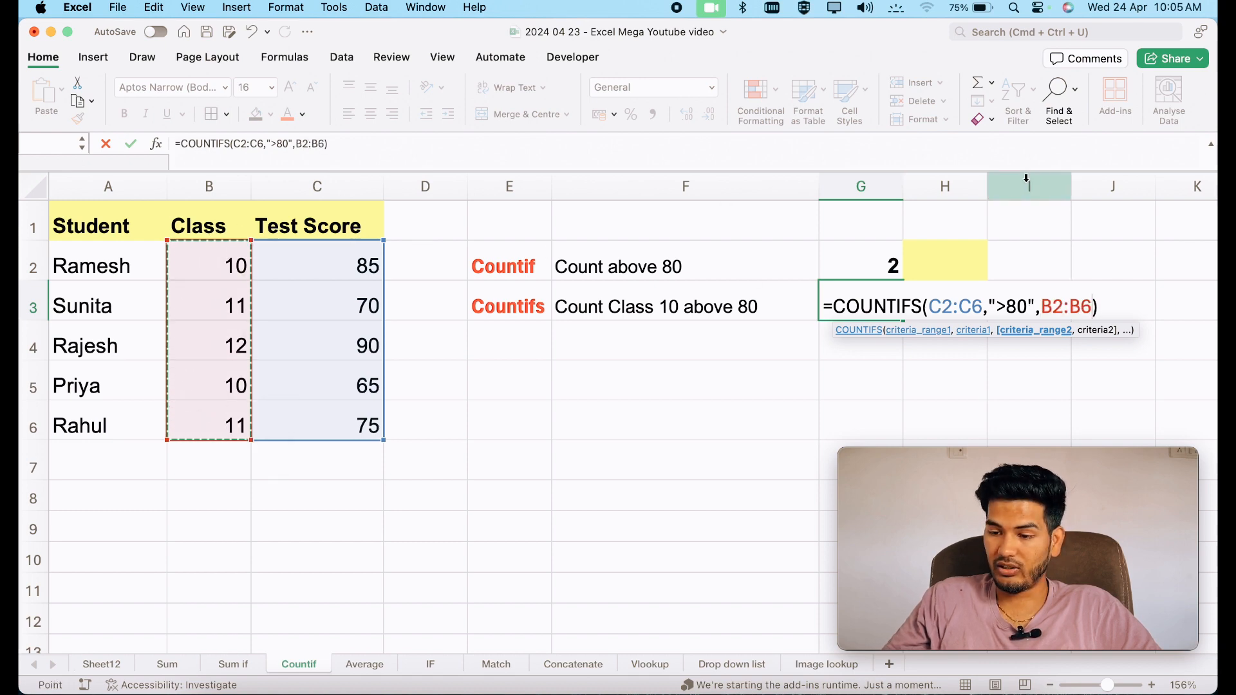
pyautogui.write(',""')
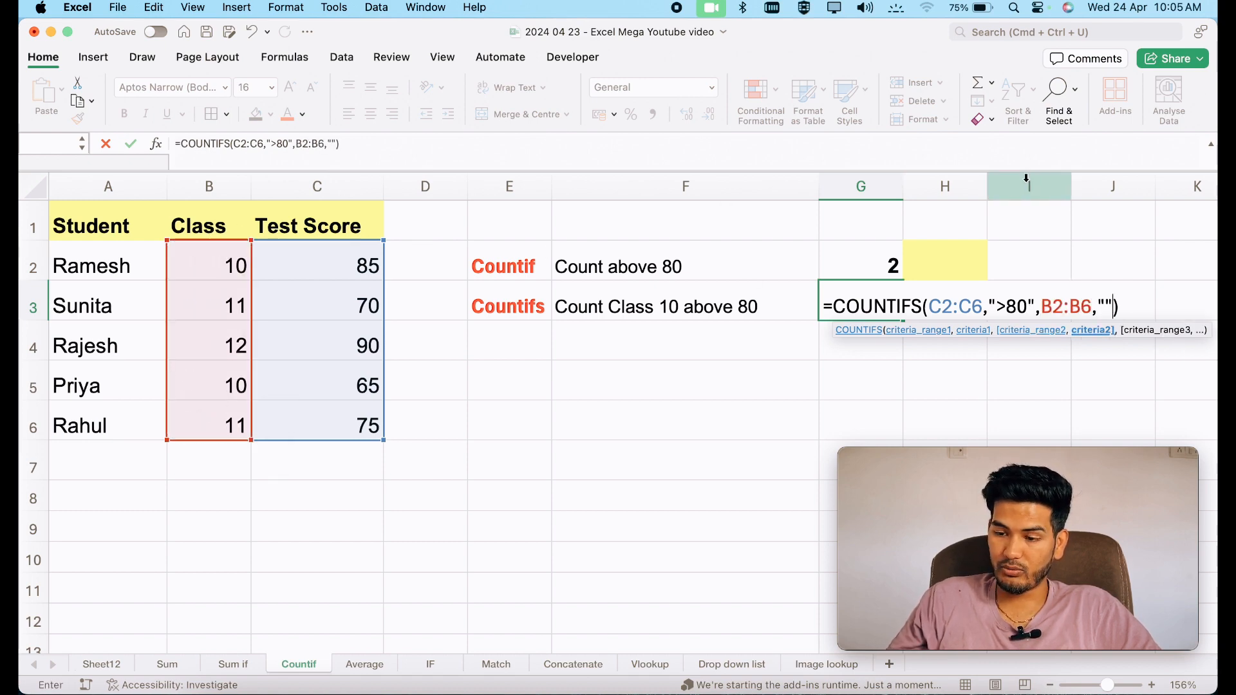
pyautogui.press('BackSpace')
pyautogui.write('10"')
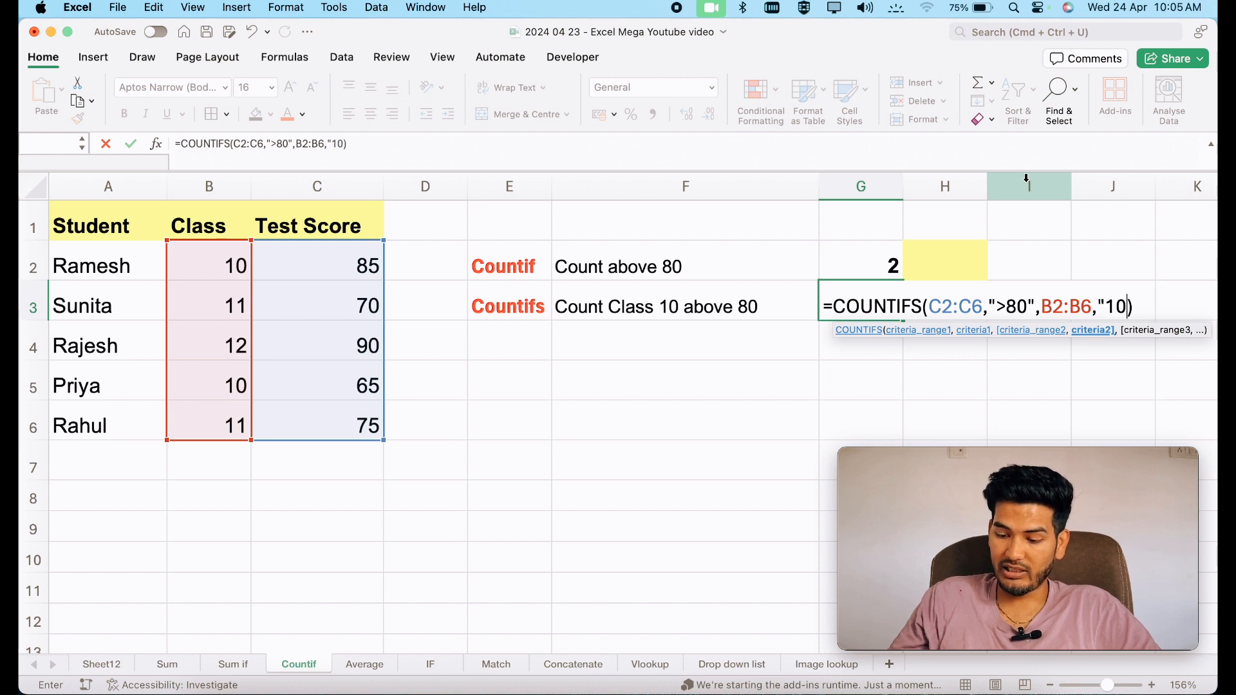
pyautogui.press('Return')
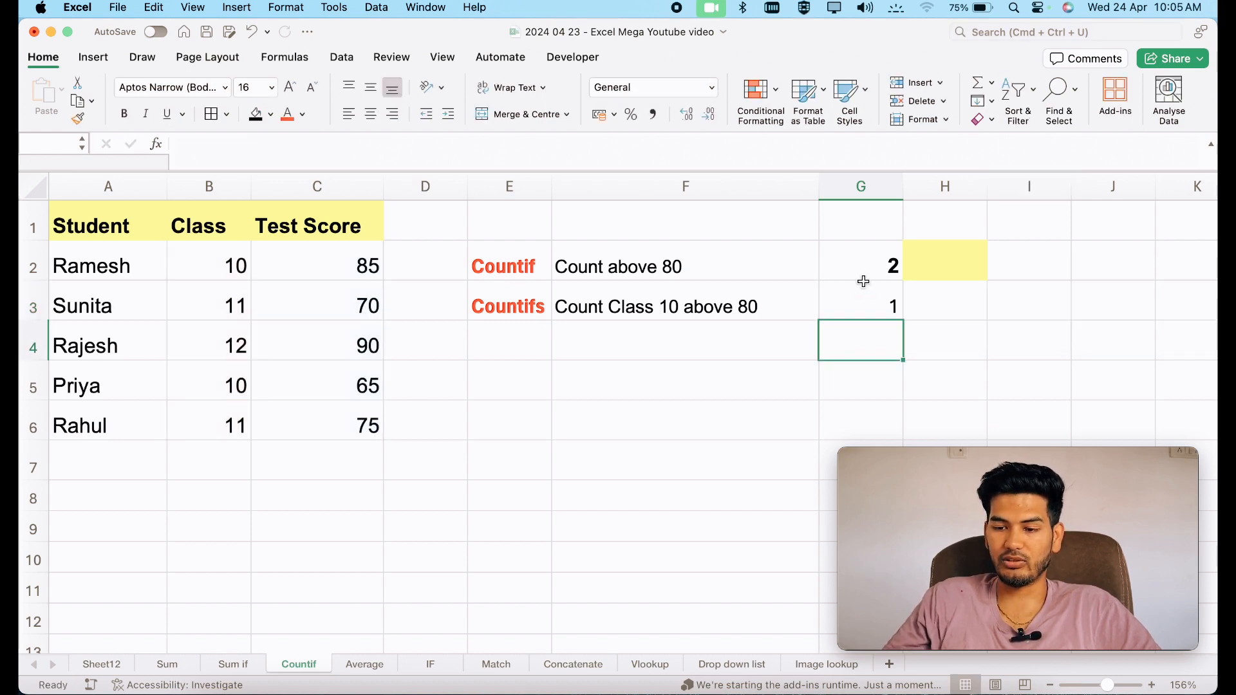
# Check the COUNTIFS formula in G3 against the first student's row, and examine the student scores on the Average sheet.
pyautogui.click(859, 305)
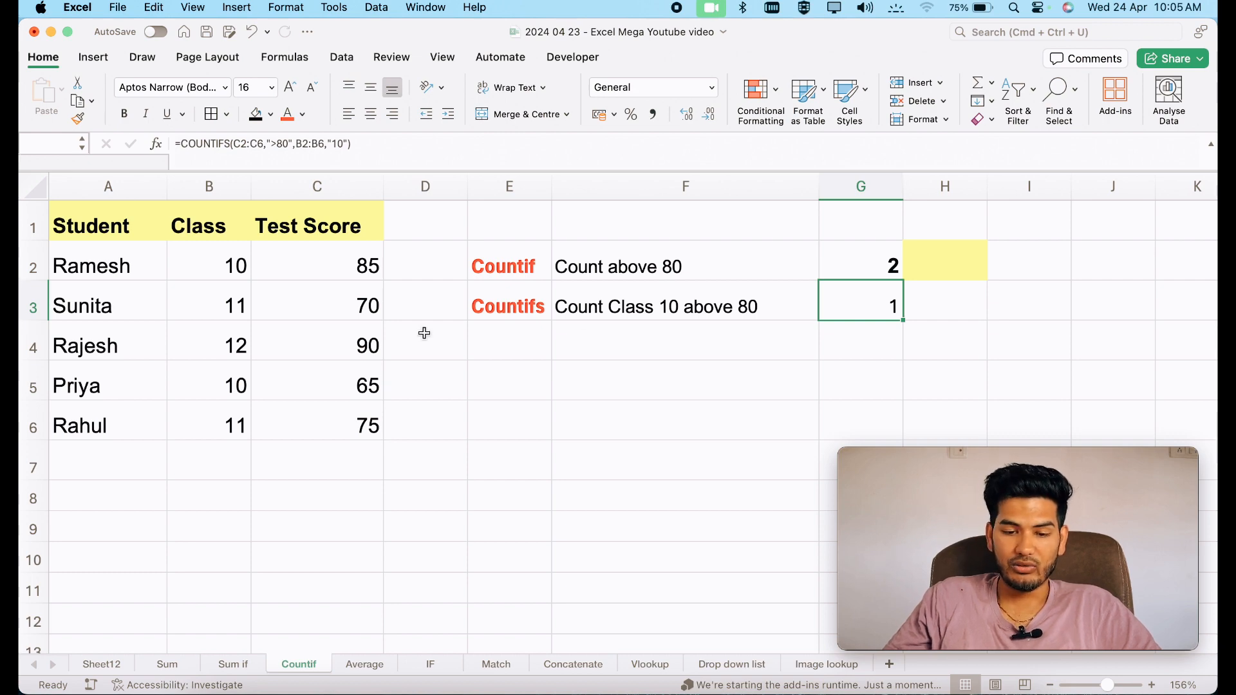
pyautogui.doubleClick(224, 265)
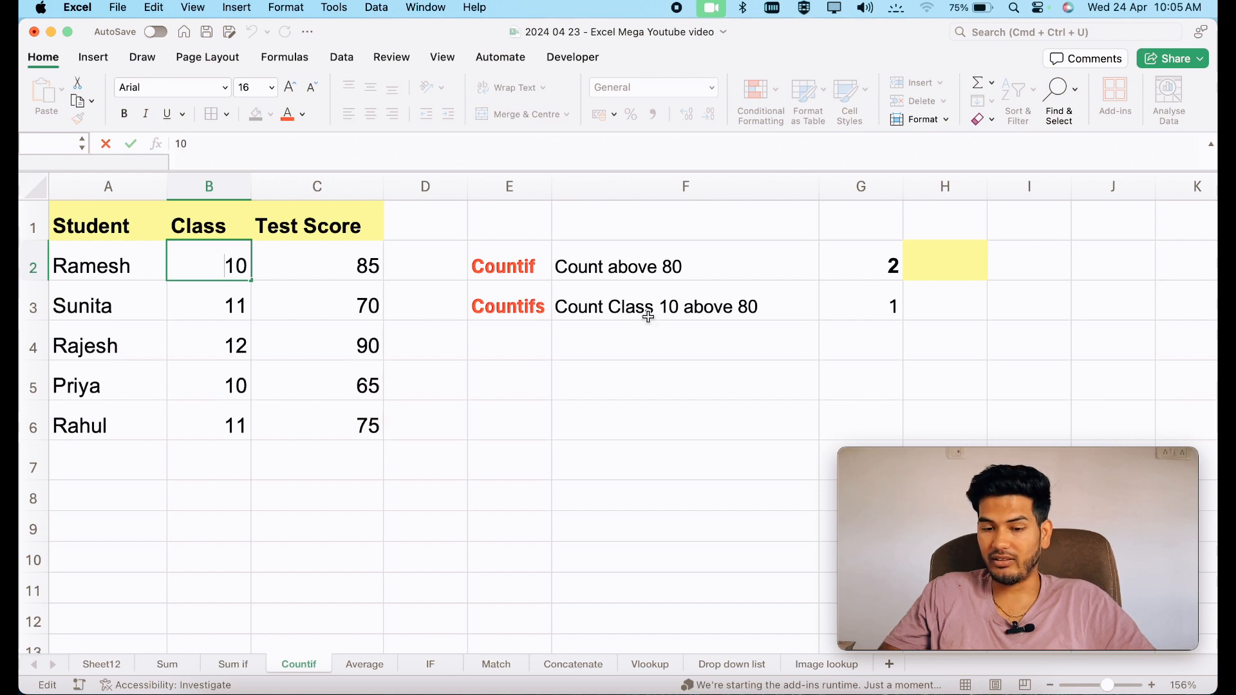
pyautogui.click(367, 261)
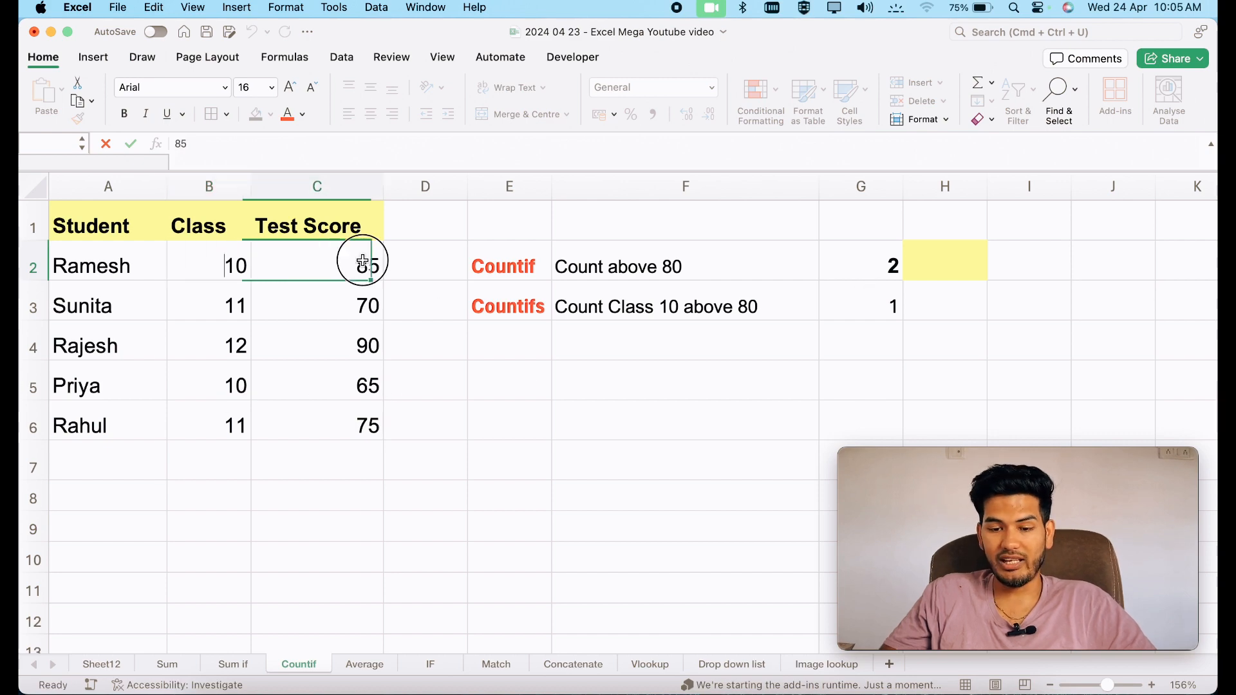
pyautogui.click(852, 307)
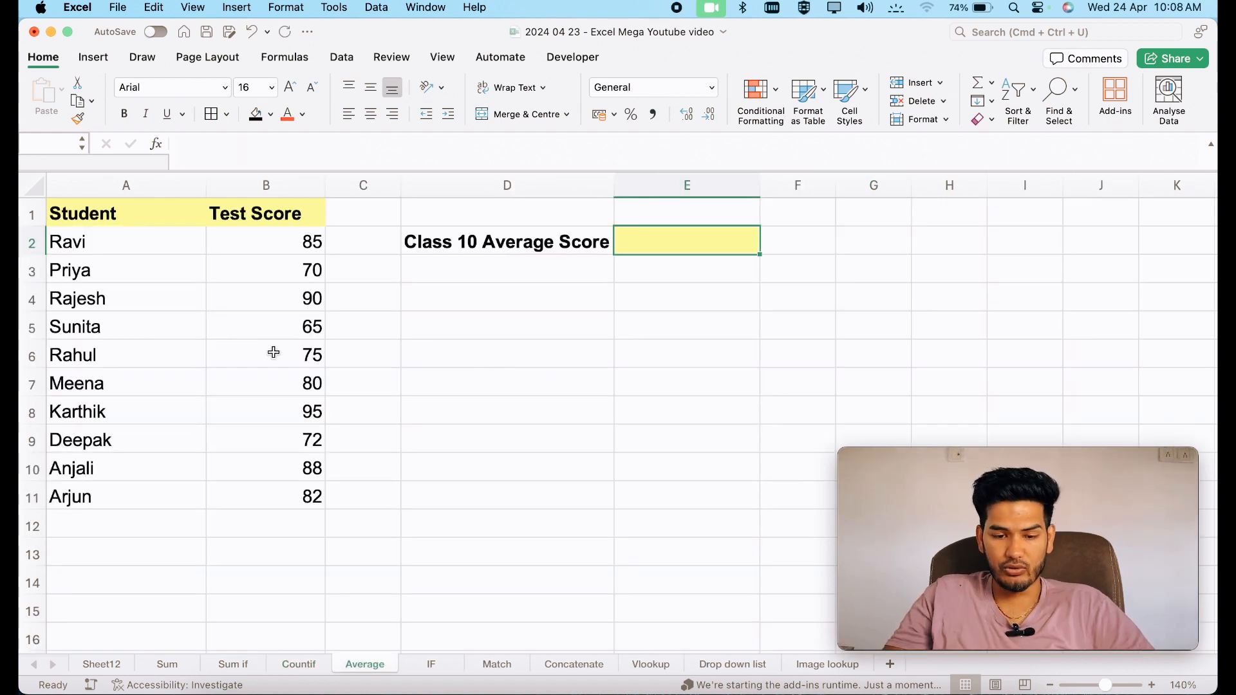
pyautogui.moveTo(83, 184); pyautogui.dragTo(260, 185)
pyautogui.click(157, 216)
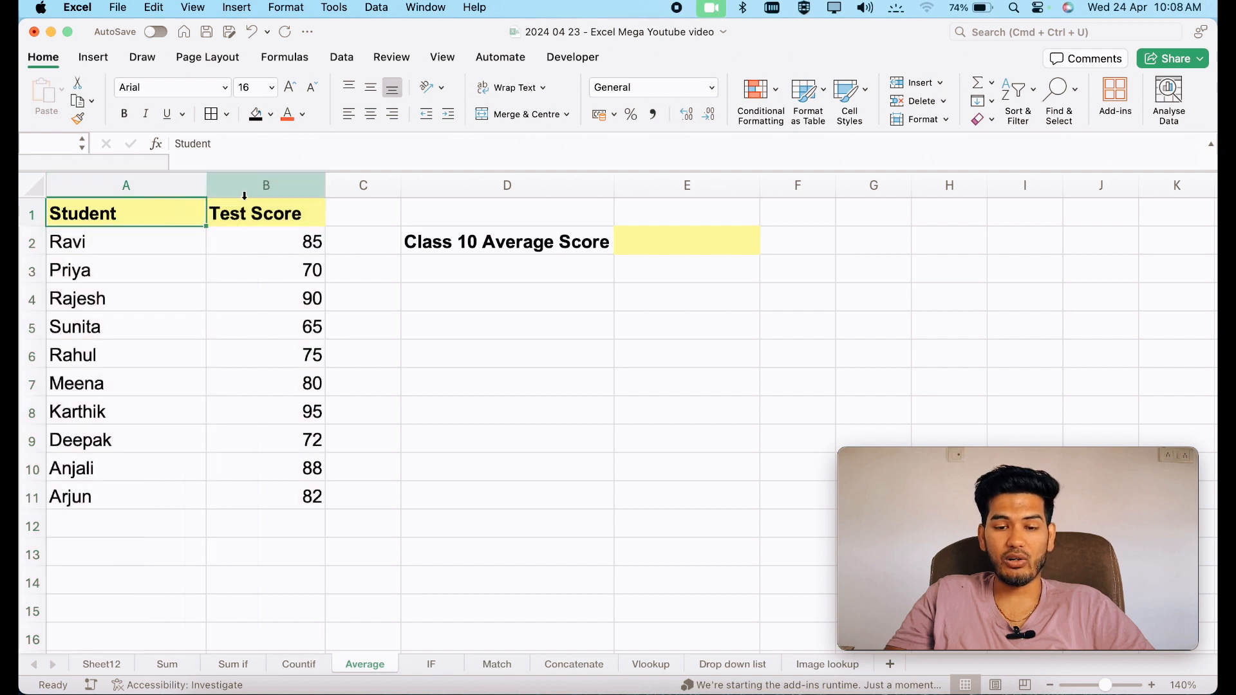
pyautogui.click(507, 239)
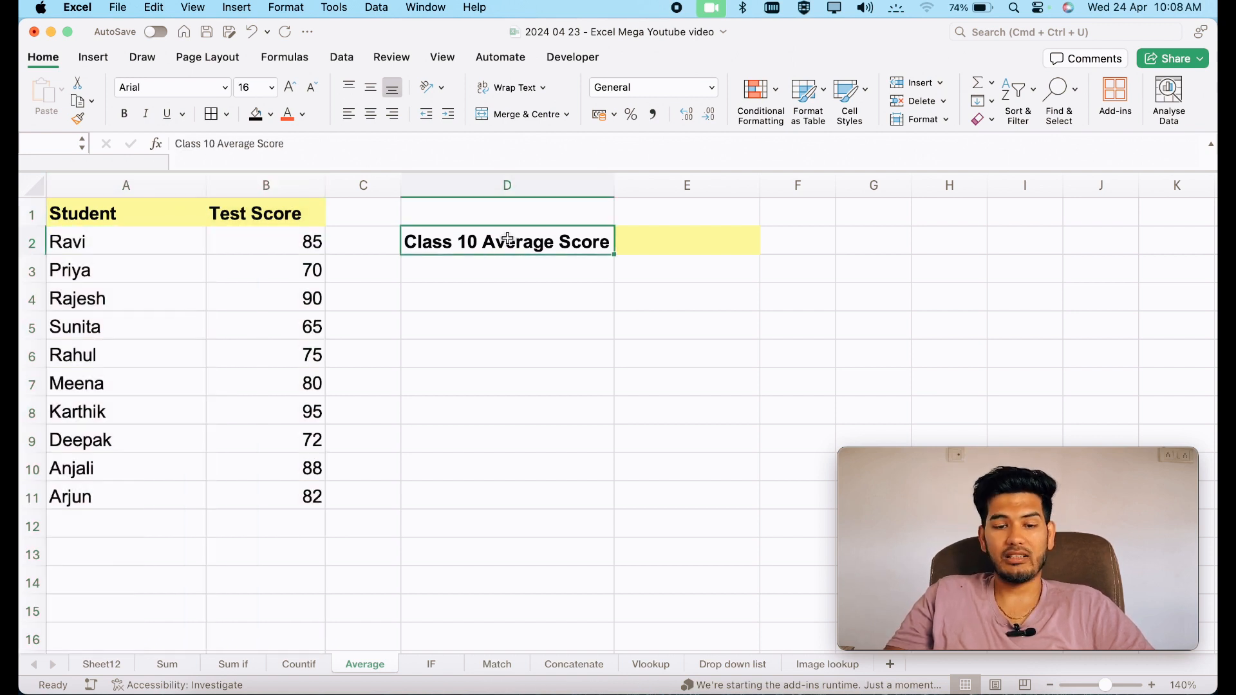
pyautogui.moveTo(76, 188); pyautogui.dragTo(318, 191)
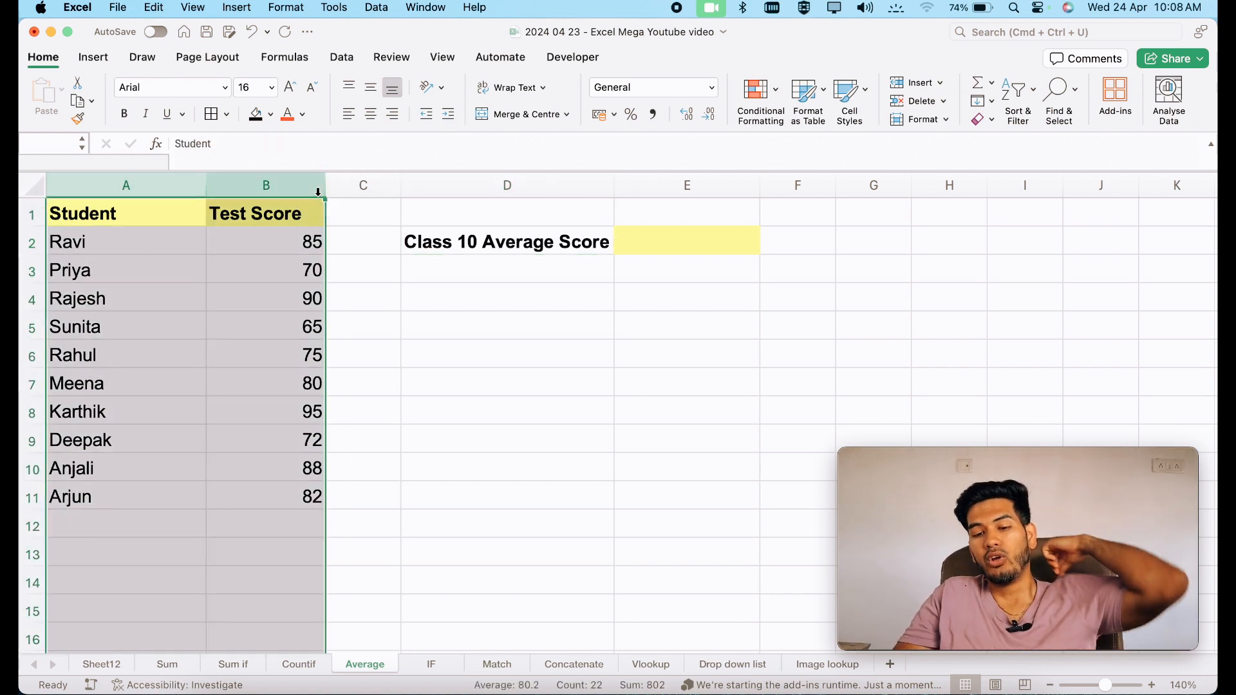
pyautogui.click(561, 243)
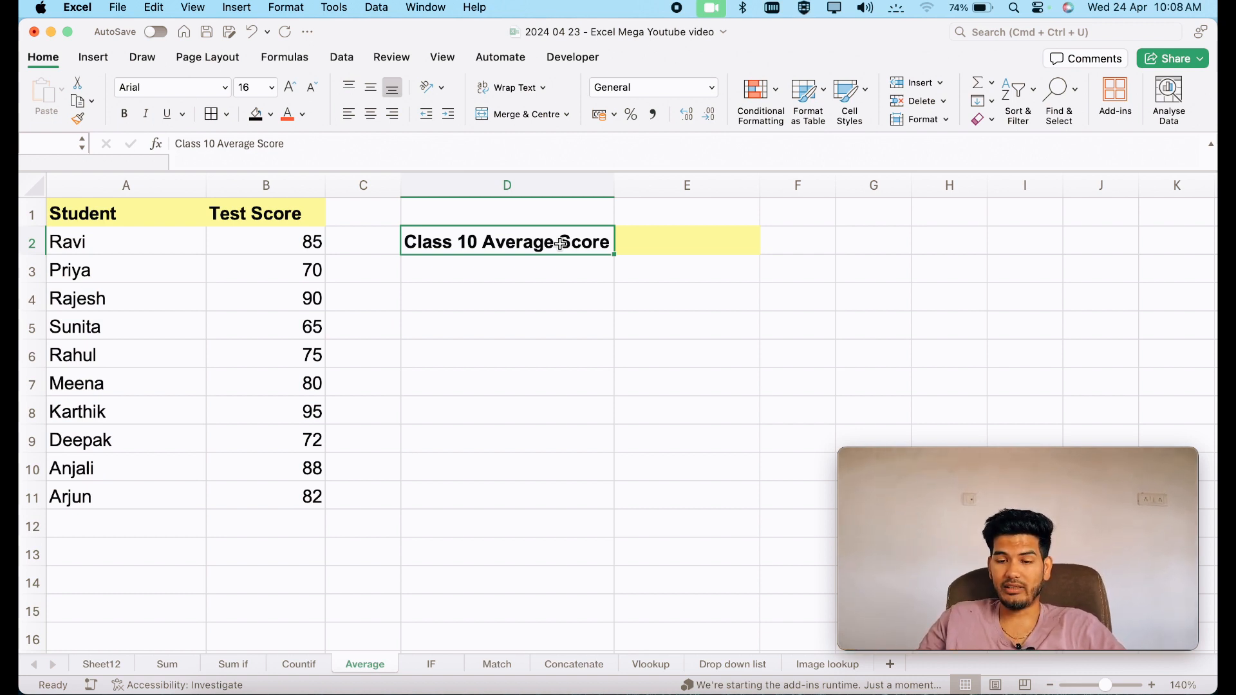
# Enter =AVERAGE(B2:B11) in cell E2, beside "Class 10 Average Score", on the Average sheet.
pyautogui.doubleClick(689, 245)
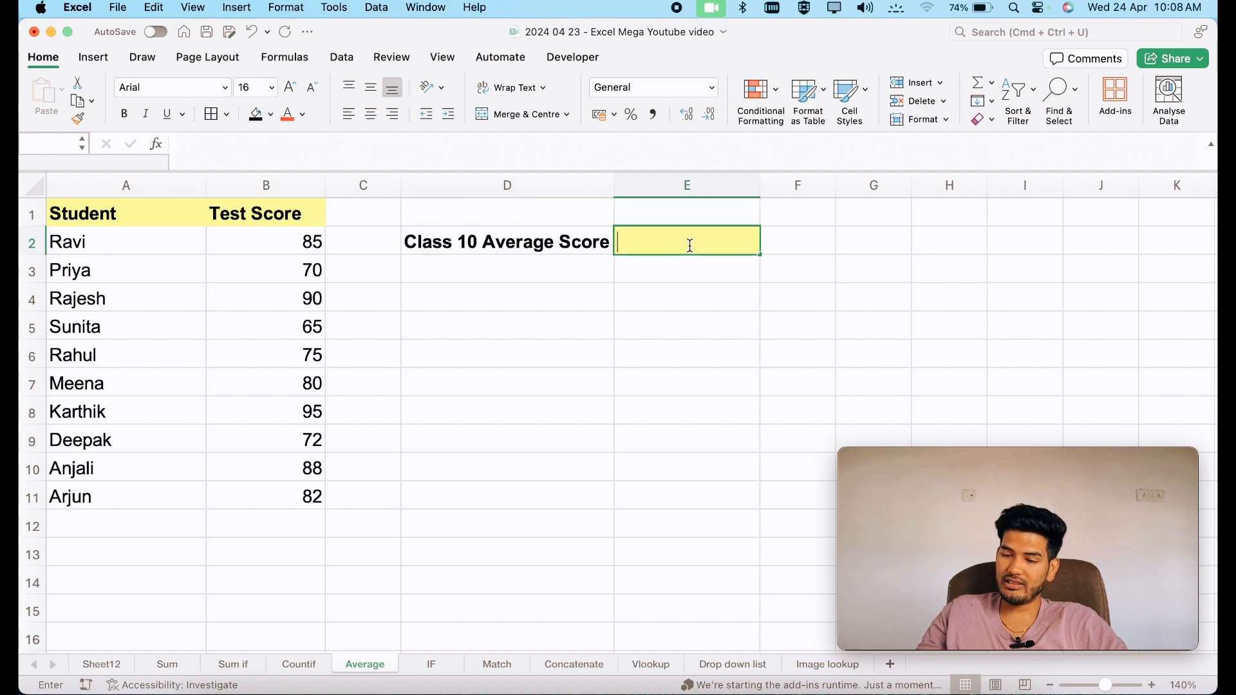
pyautogui.write('=av')
pyautogui.press('Tab')
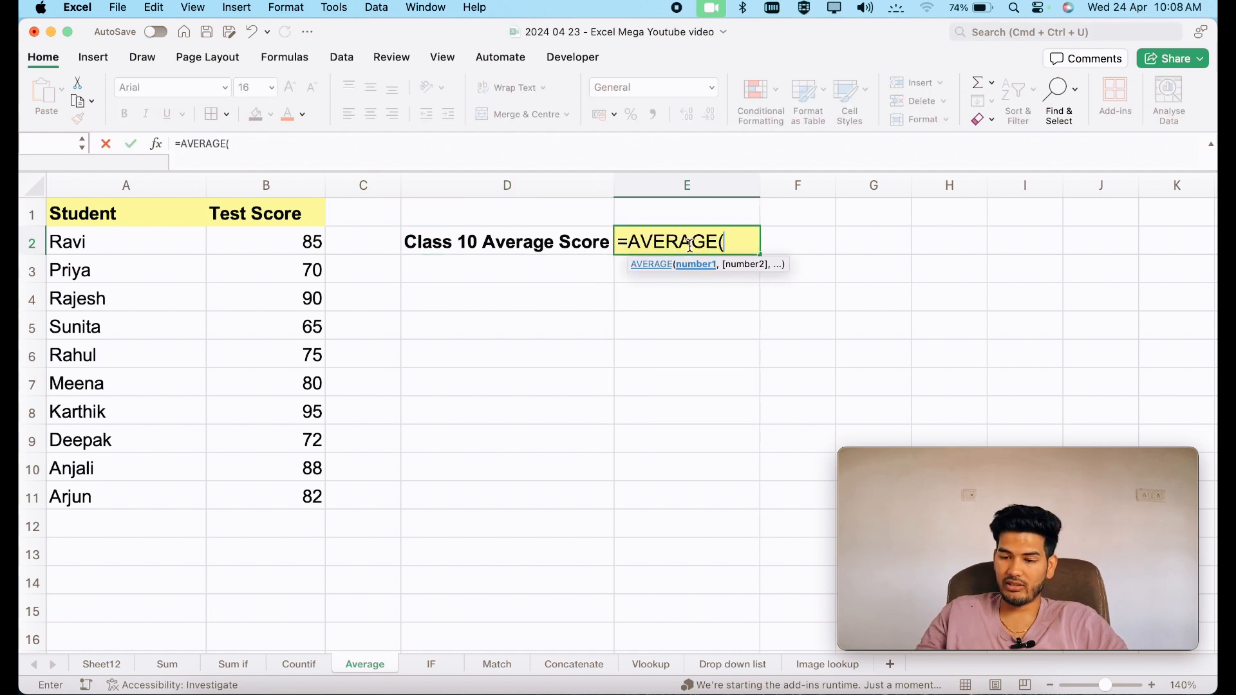
pyautogui.moveTo(262, 240); pyautogui.dragTo(276, 487)
pyautogui.write(')')
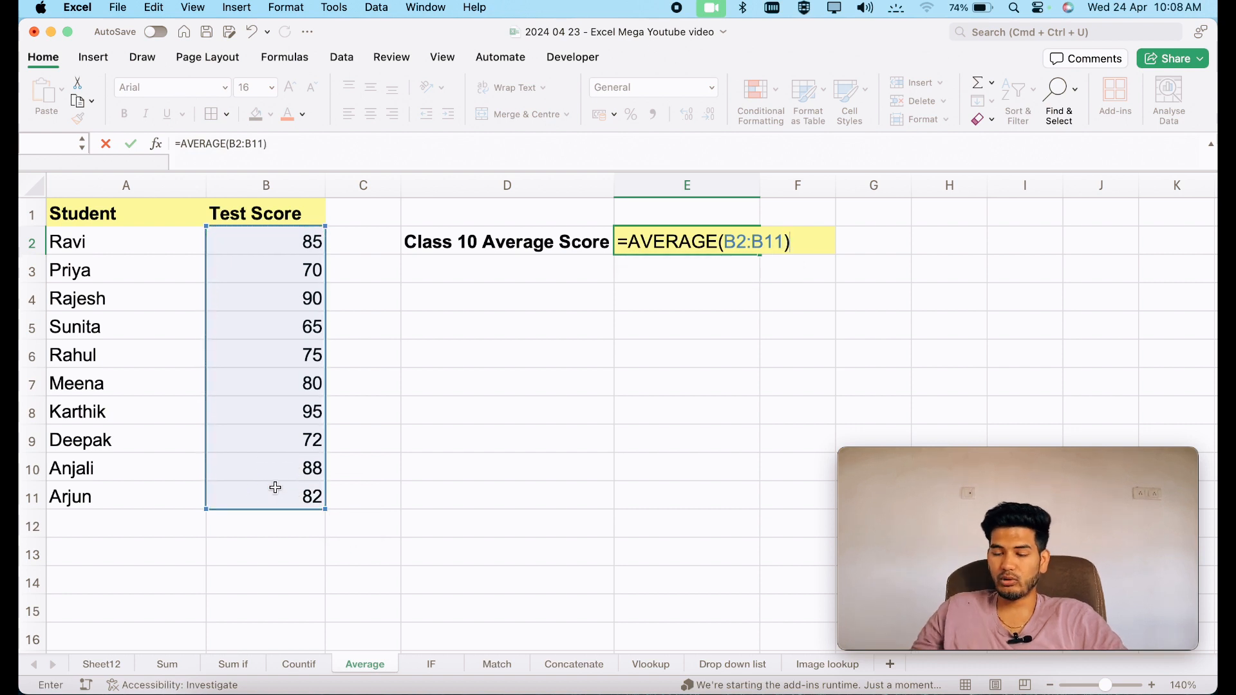
pyautogui.press('Return')
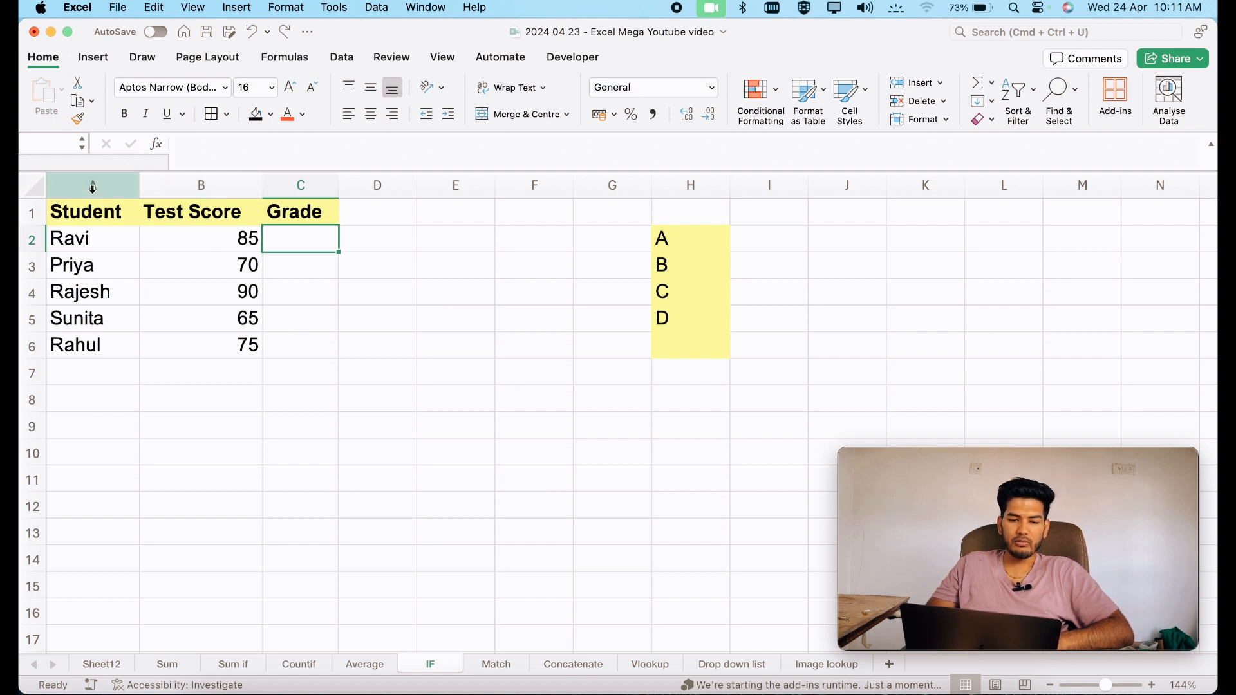
pyautogui.moveTo(93, 186); pyautogui.dragTo(307, 182)
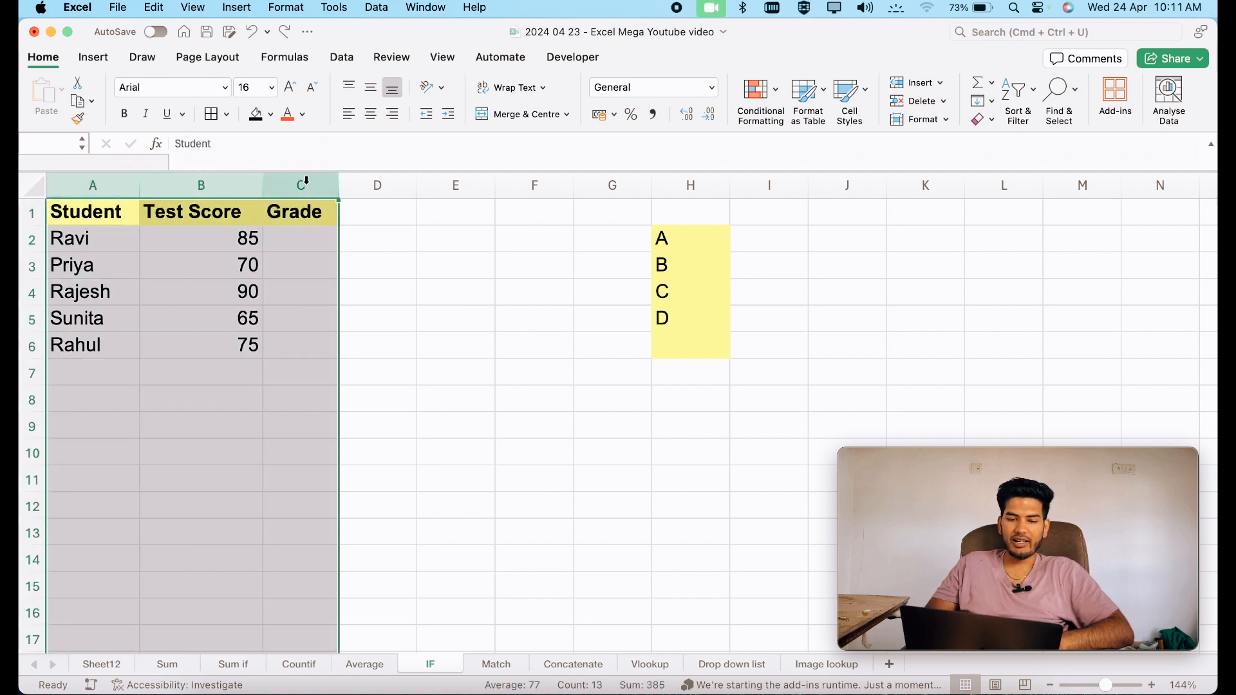
pyautogui.click(93, 186)
pyautogui.click(199, 185)
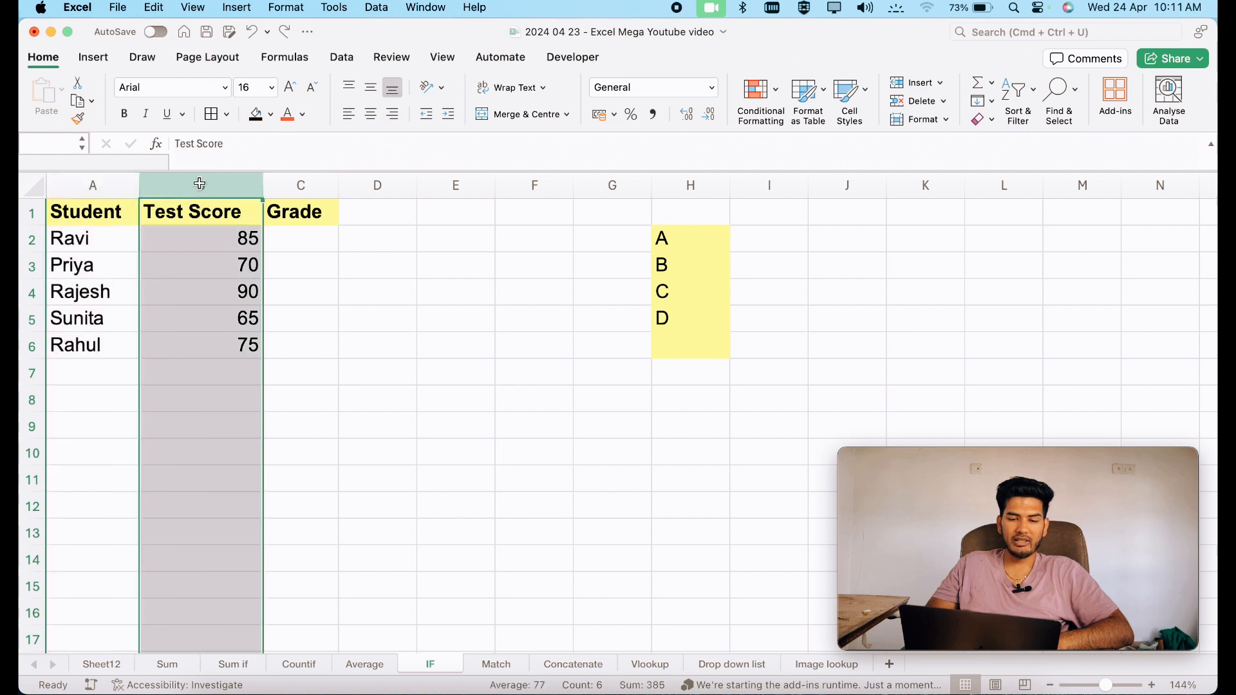
pyautogui.click(307, 175)
# Fill the empty Grade cells C2:C6 on the IF sheet with light yellow.
pyautogui.click(289, 245)
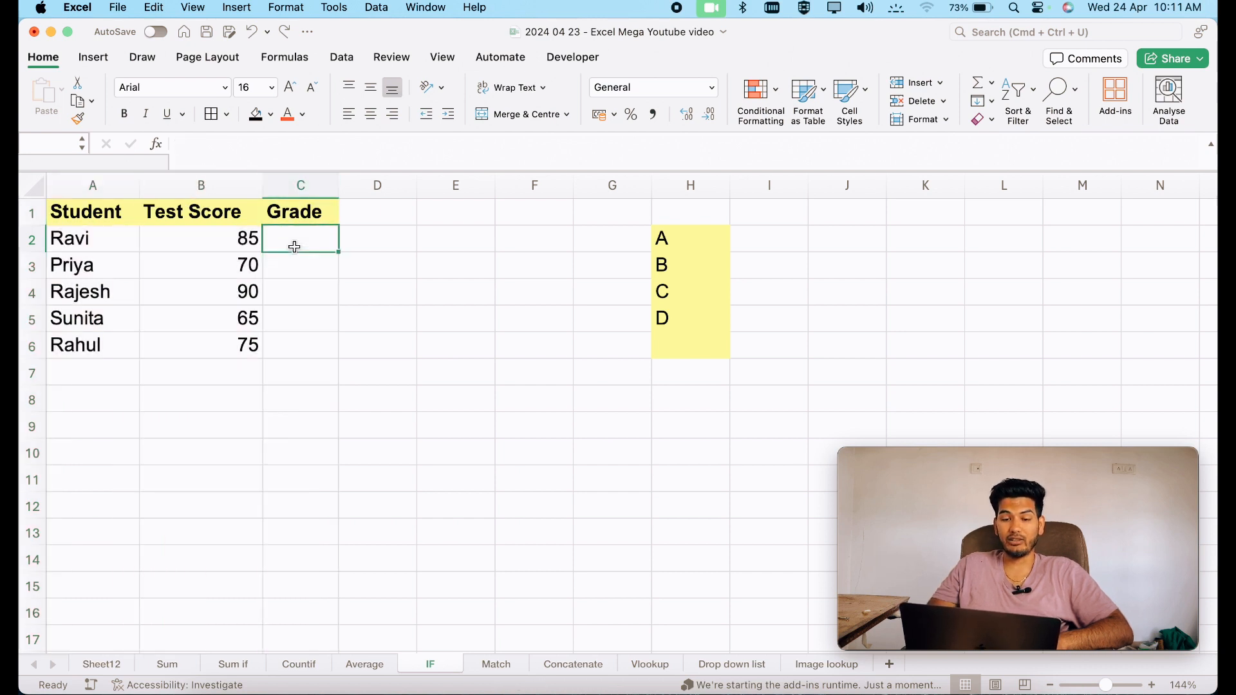
pyautogui.keyDown('shift'); pyautogui.click(287, 334); pyautogui.keyUp('shift')
pyautogui.click(270, 114)
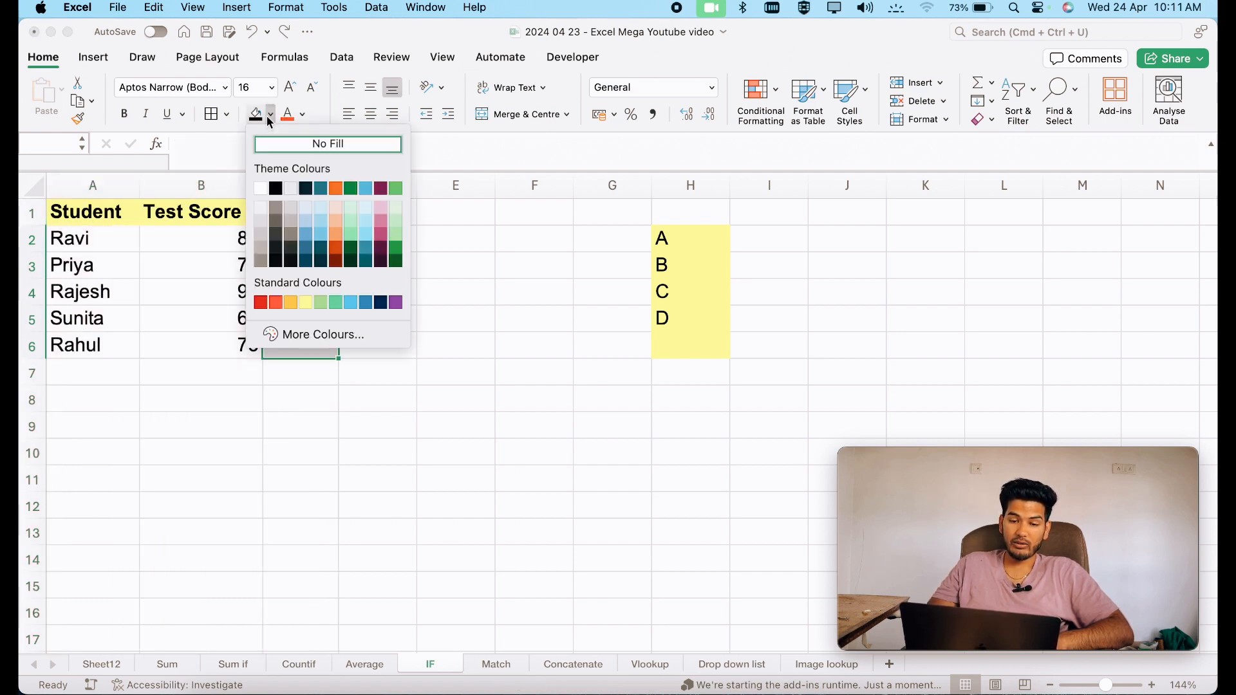
pyautogui.click(303, 298)
pyautogui.click(390, 277)
pyautogui.click(277, 235)
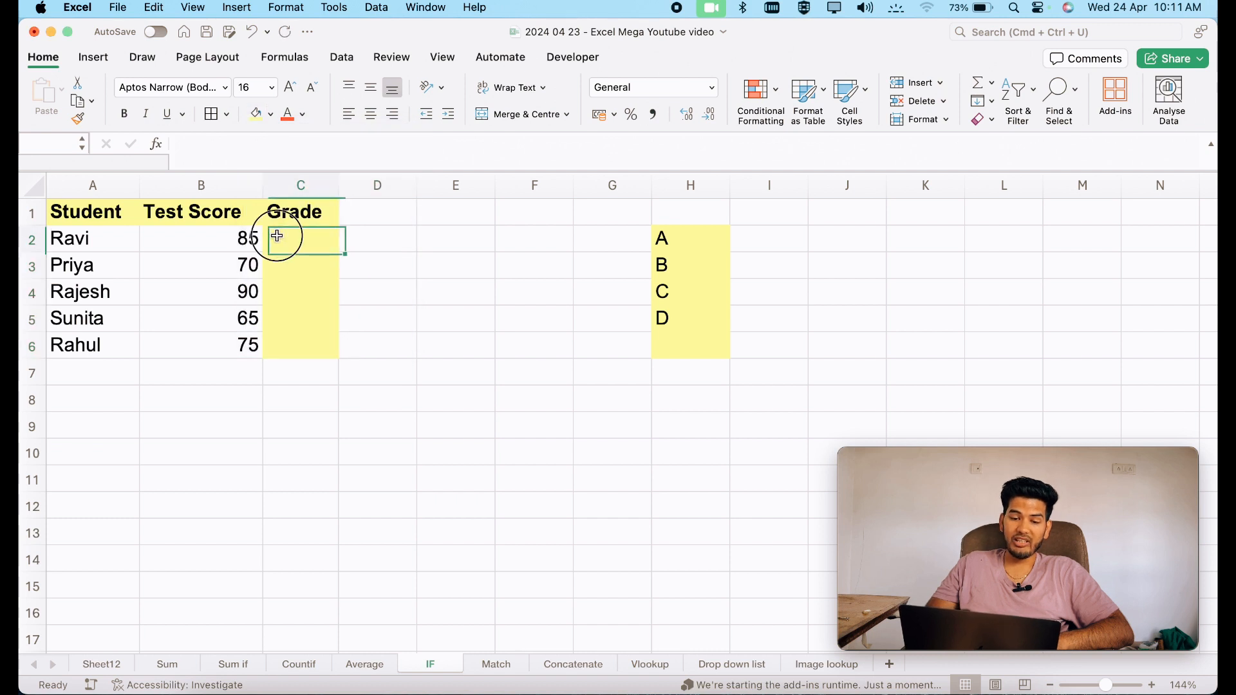
pyautogui.write('`')
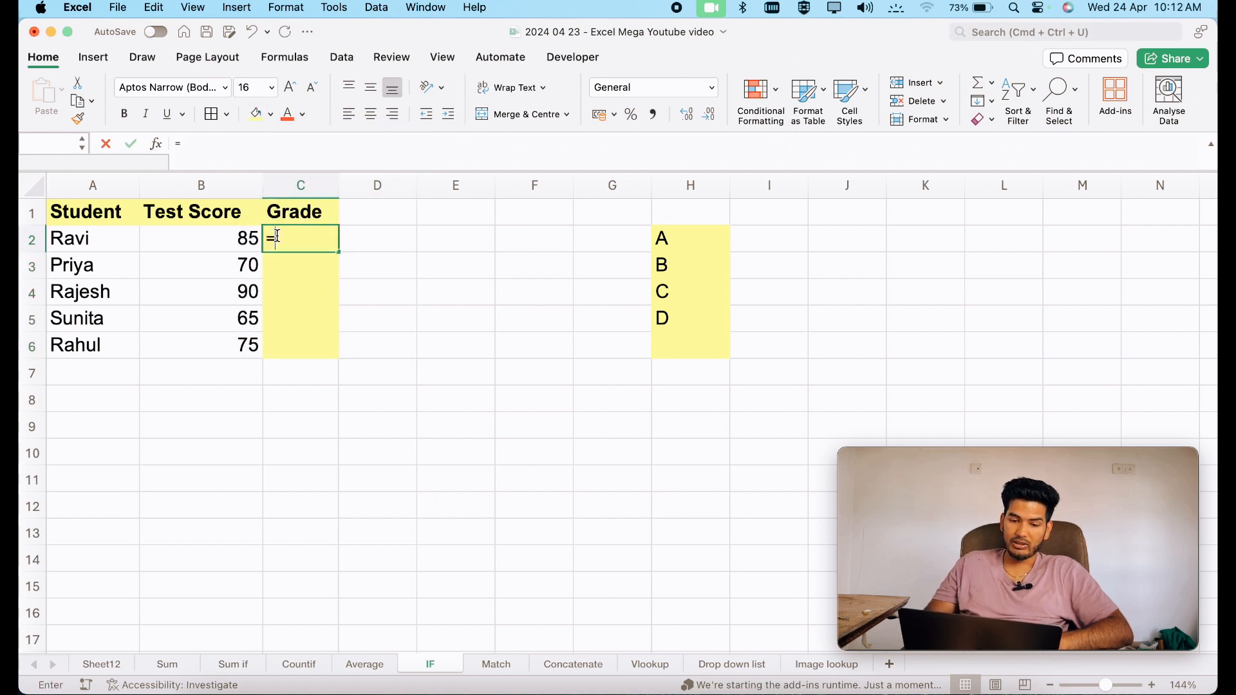
pyautogui.click(669, 222)
pyautogui.click(684, 262)
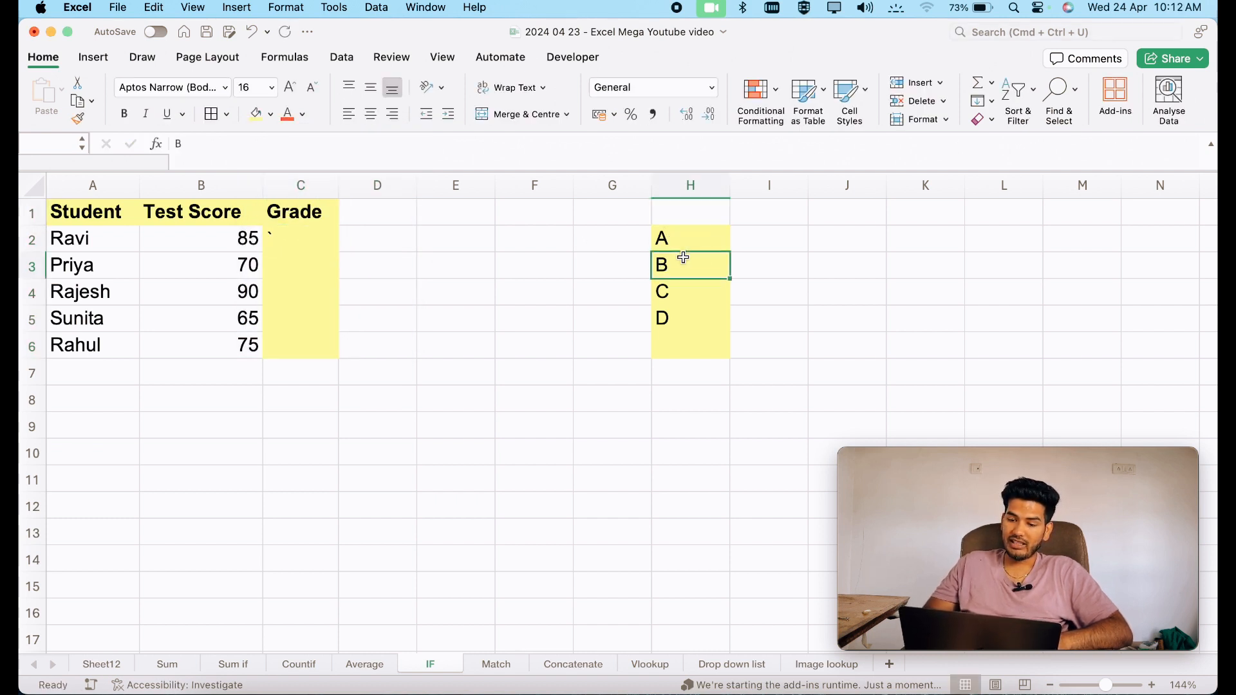
pyautogui.doubleClick(294, 245)
pyautogui.press('BackSpace')
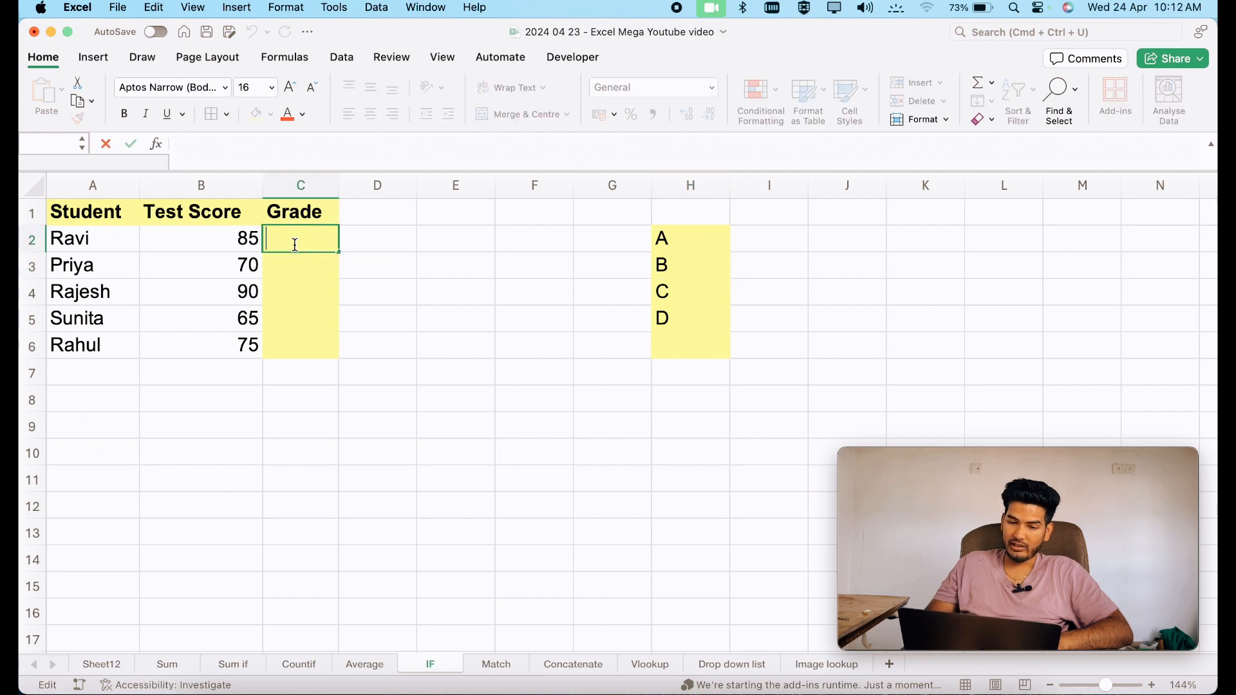
pyautogui.click(399, 259)
# Review the grade letters A to D in H2:H5, and set the last student's test score in B6 to 50.
pyautogui.click(690, 240)
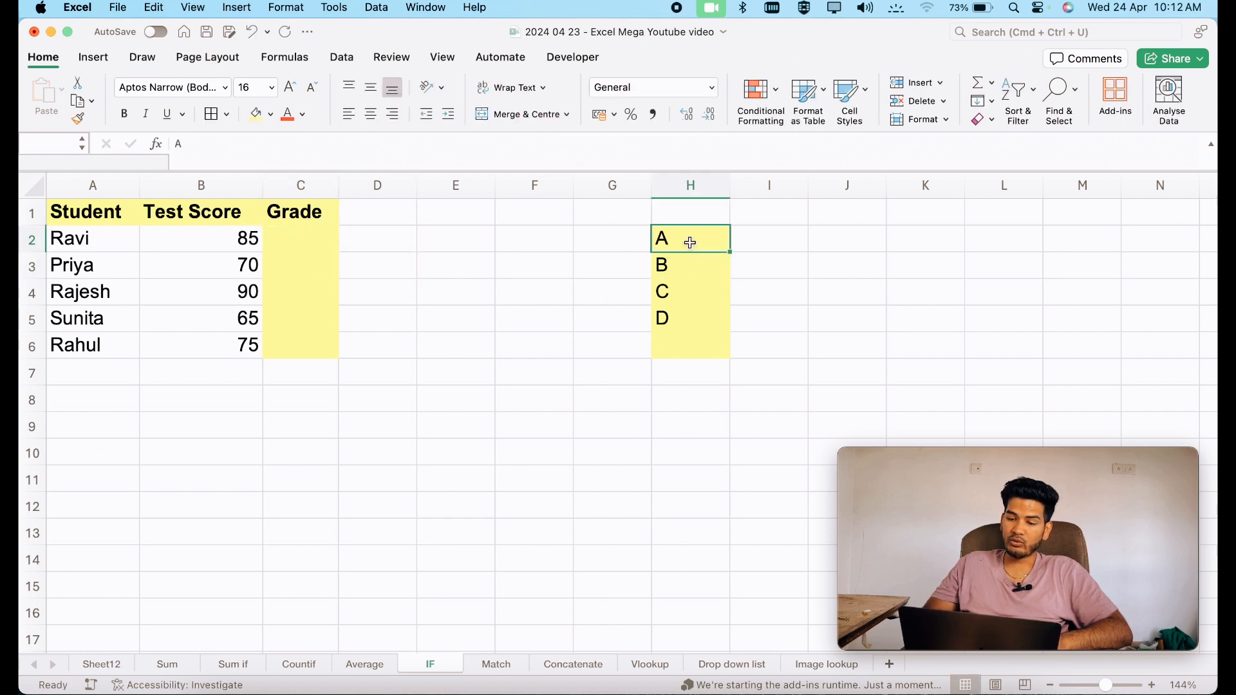
pyautogui.click(686, 267)
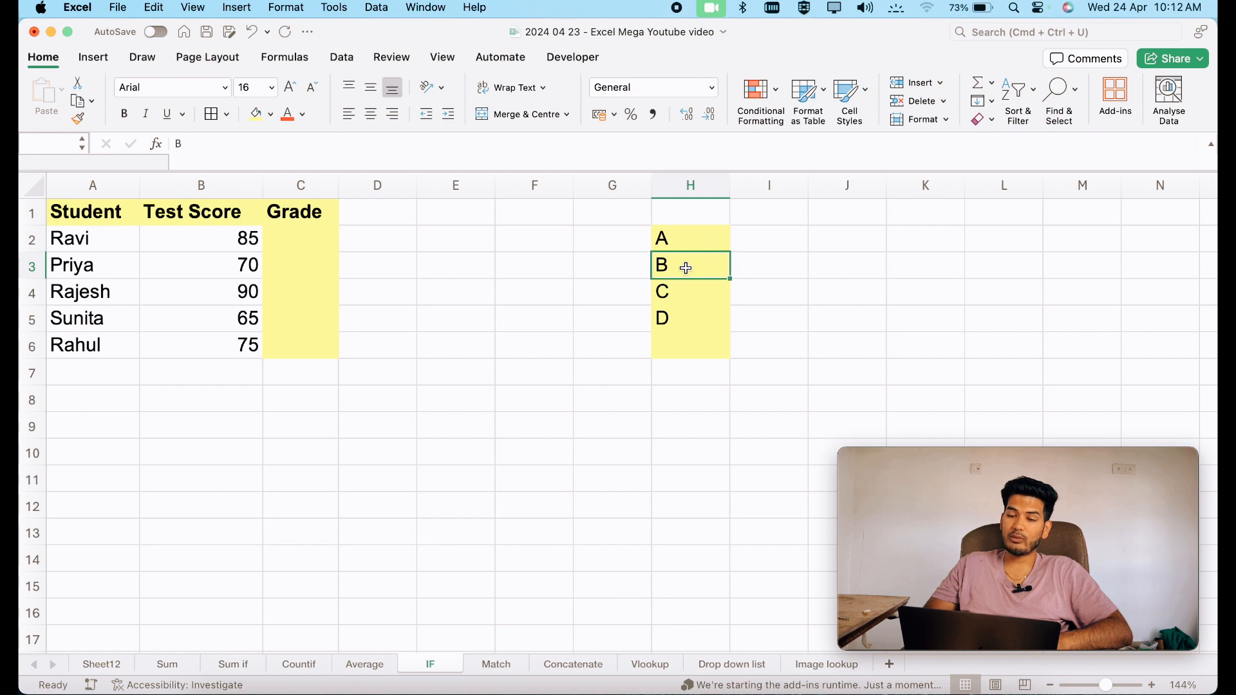
pyautogui.click(686, 294)
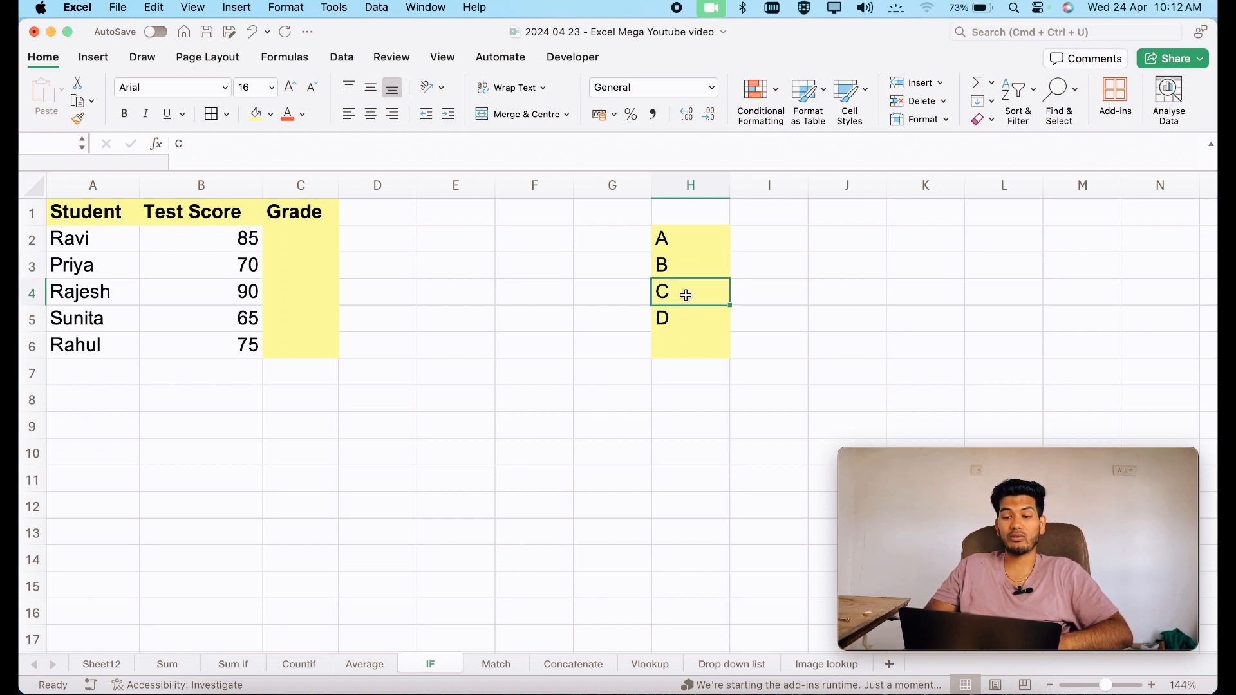
pyautogui.click(682, 319)
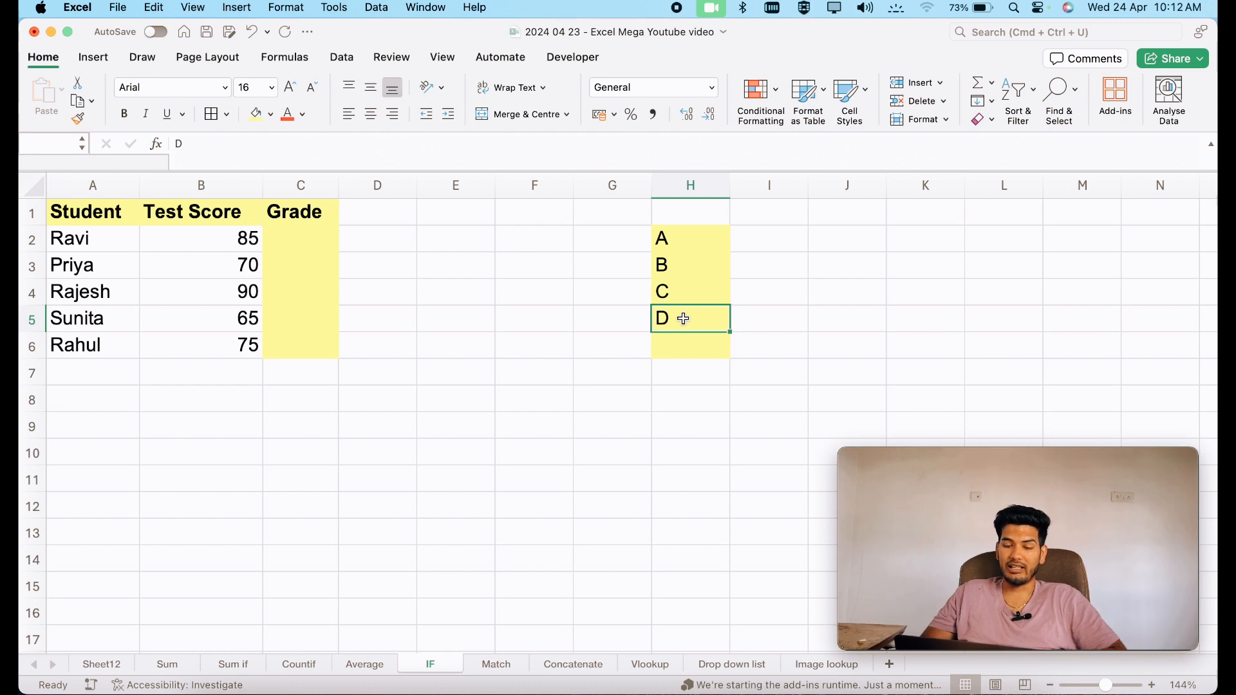
pyautogui.doubleClick(250, 348)
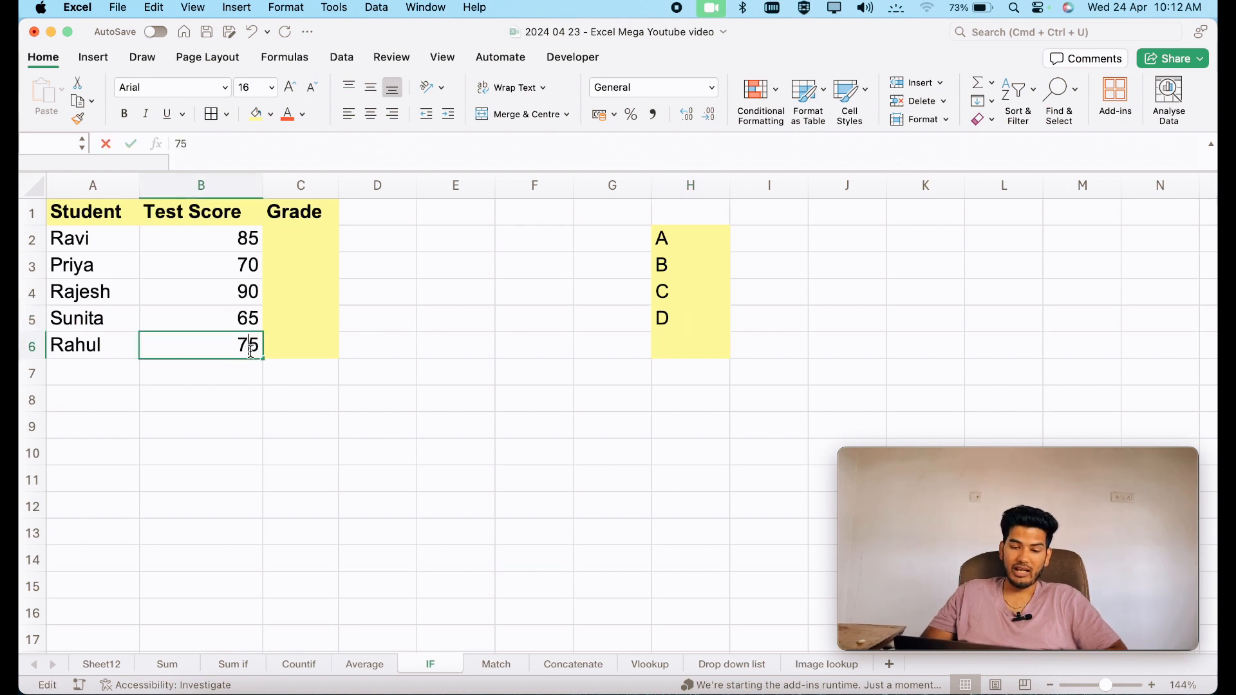
pyautogui.press('BackSpace')
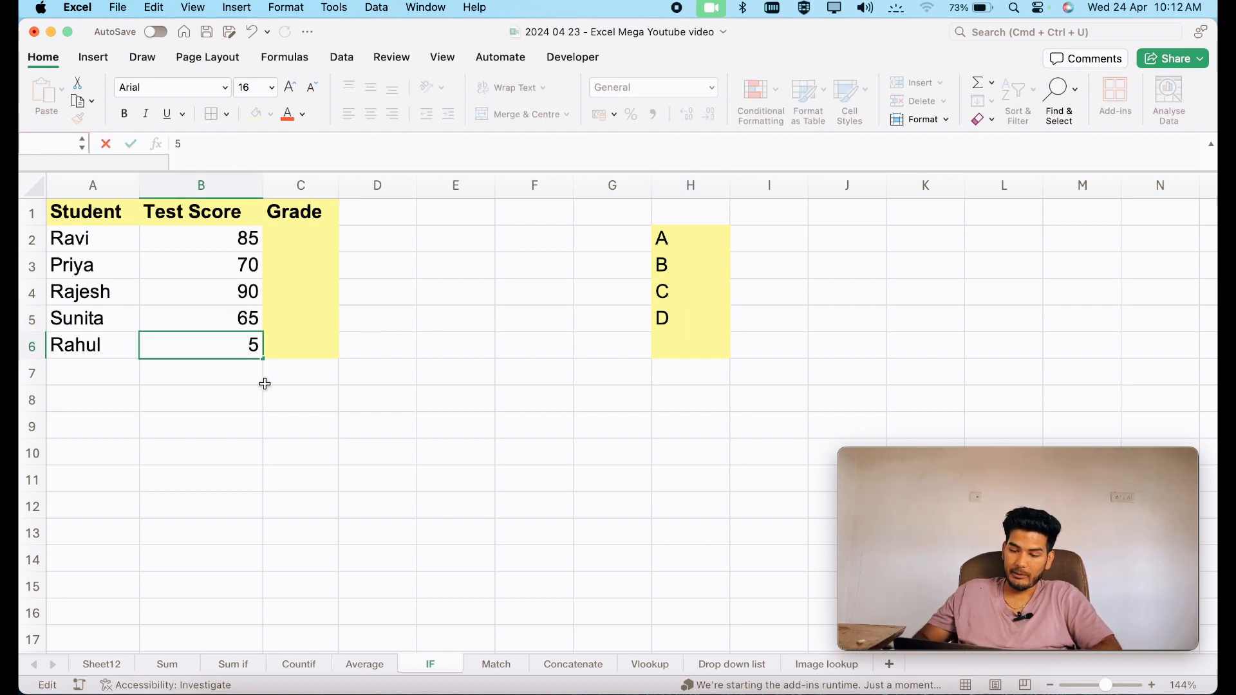
pyautogui.write('0')
pyautogui.press('Return')
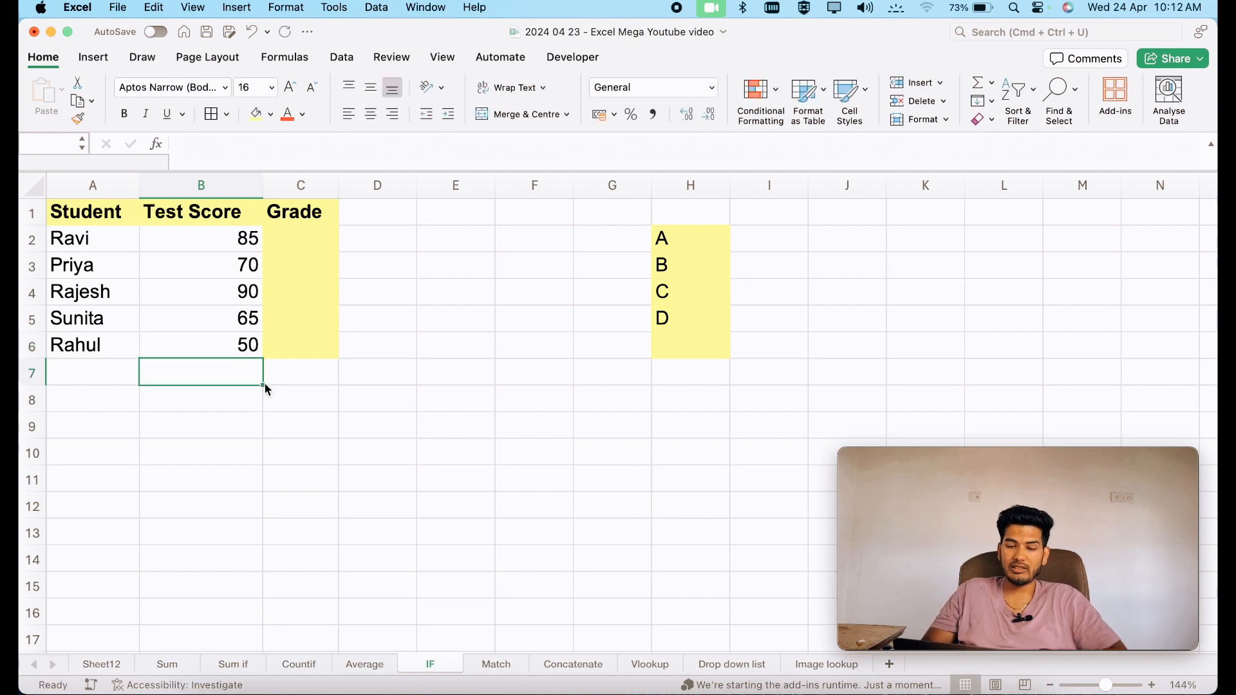
# Enter =IF(B2>80,"A","Other") in the first student's Grade cell C2.
pyautogui.click(305, 244)
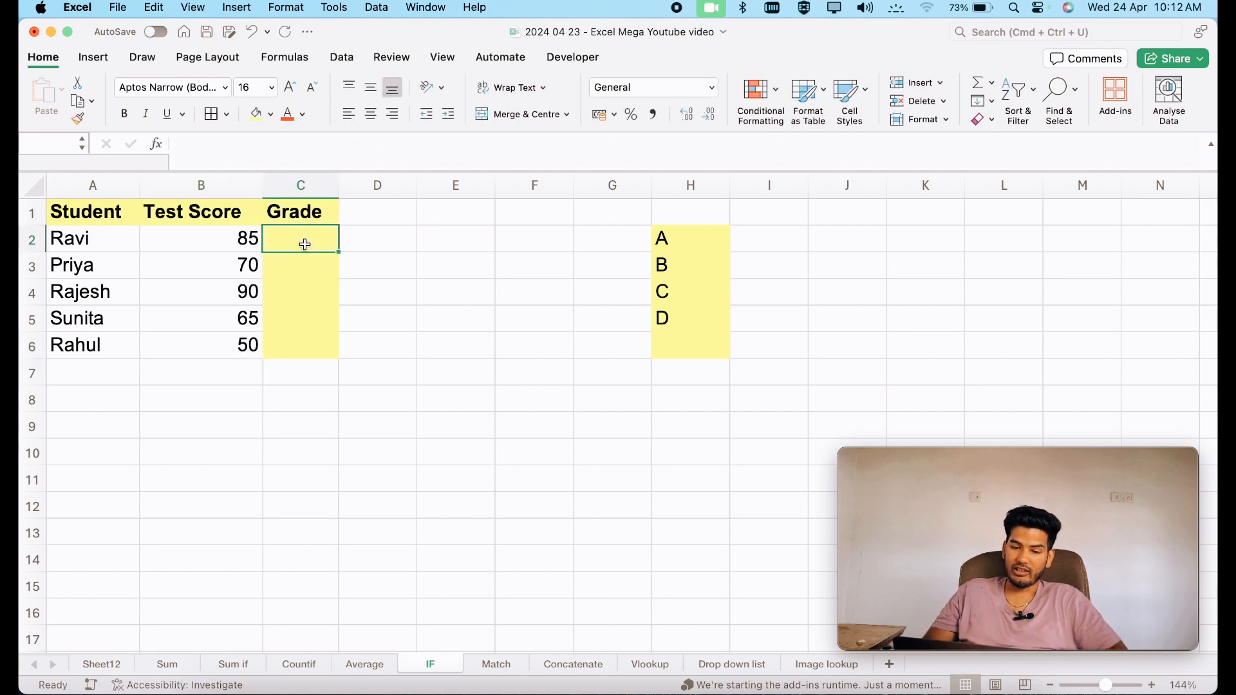
pyautogui.write('=')
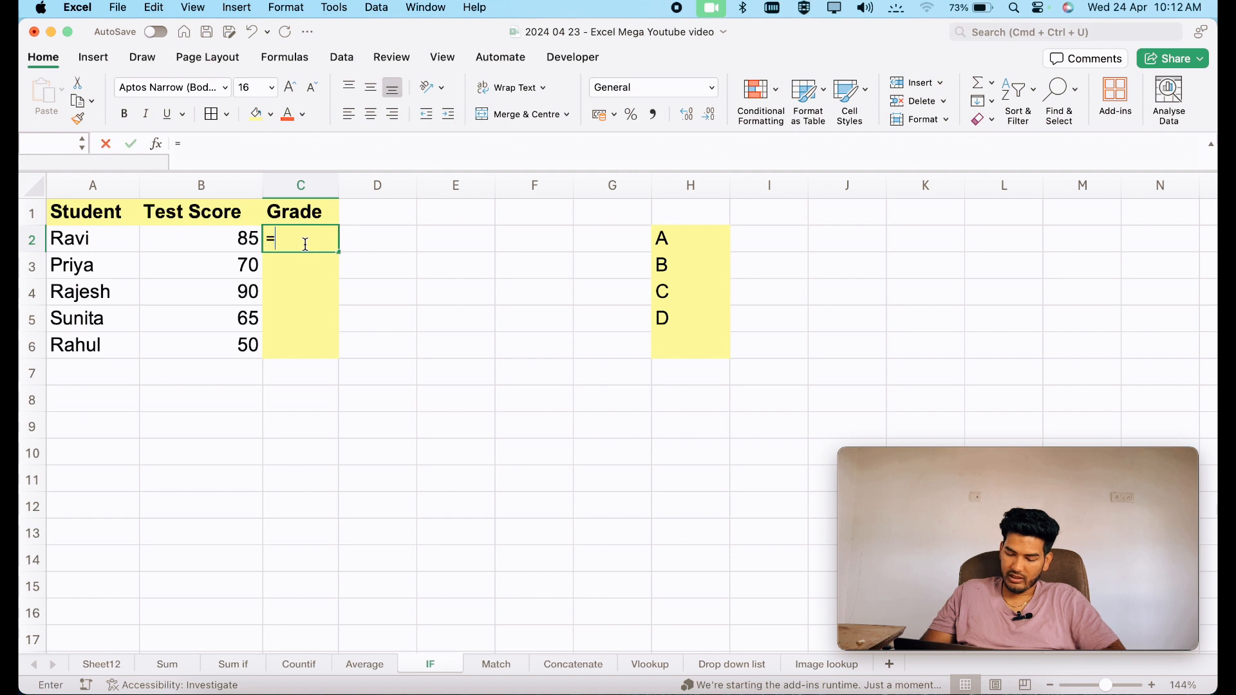
pyautogui.write('if(')
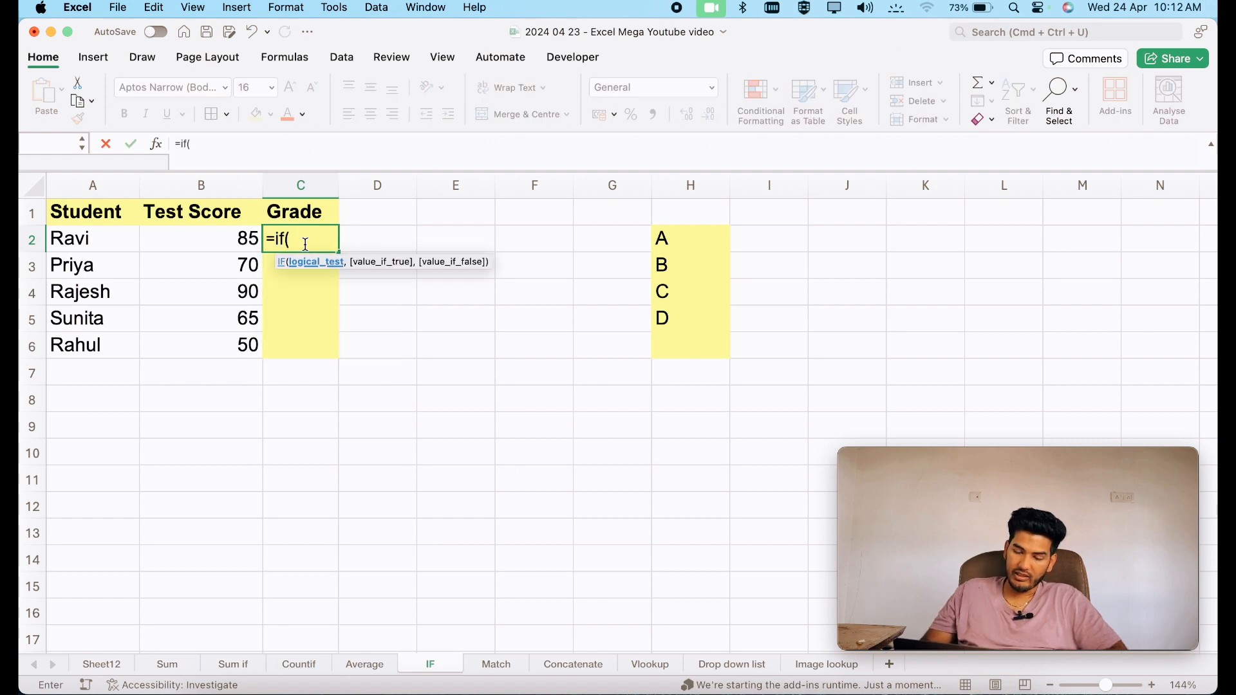
pyautogui.click(224, 244)
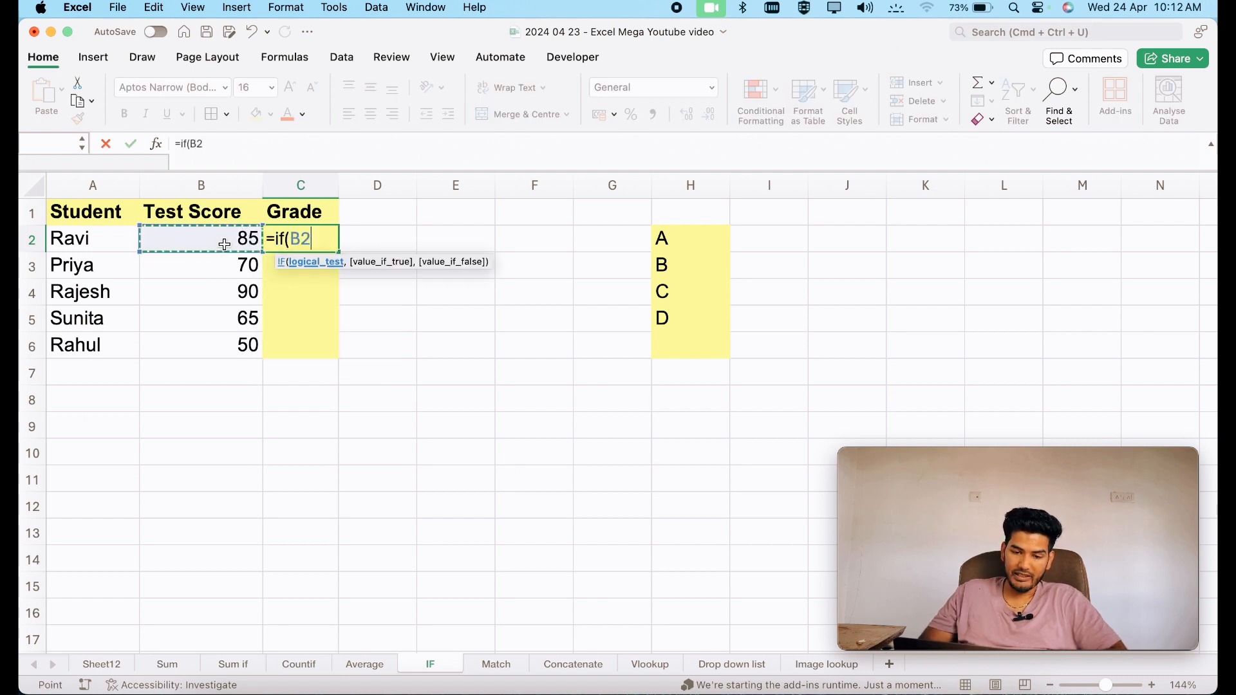
pyautogui.write('>8')
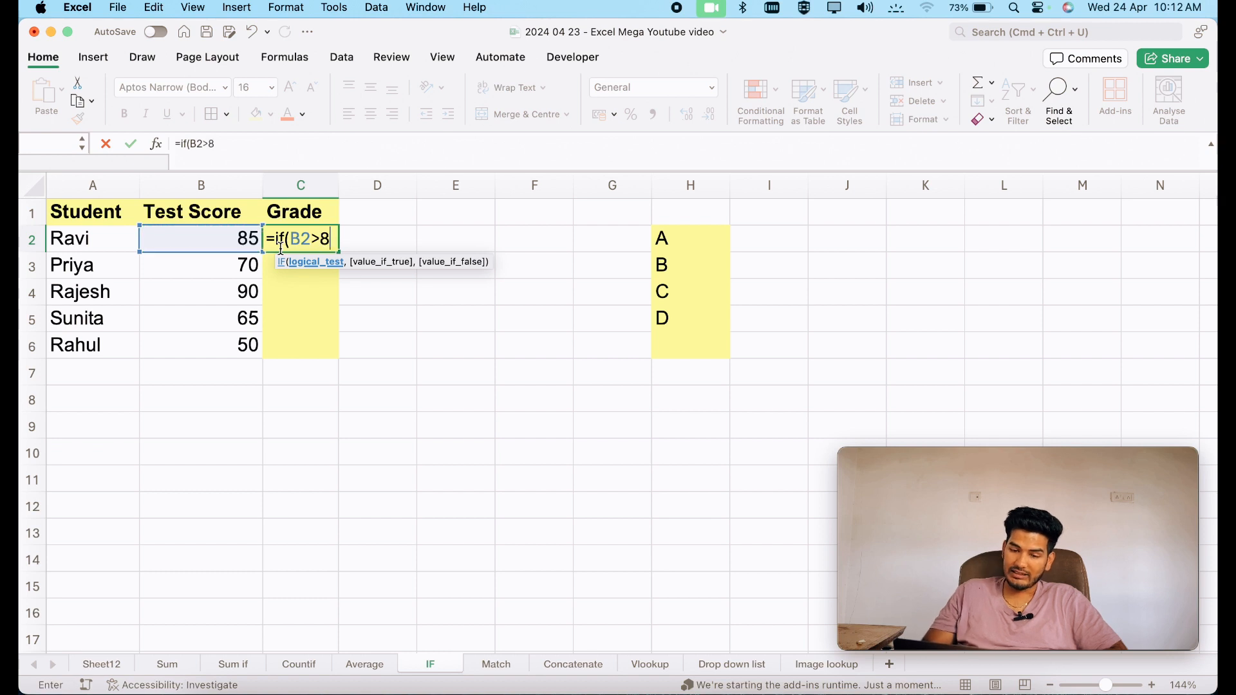
pyautogui.write('0,')
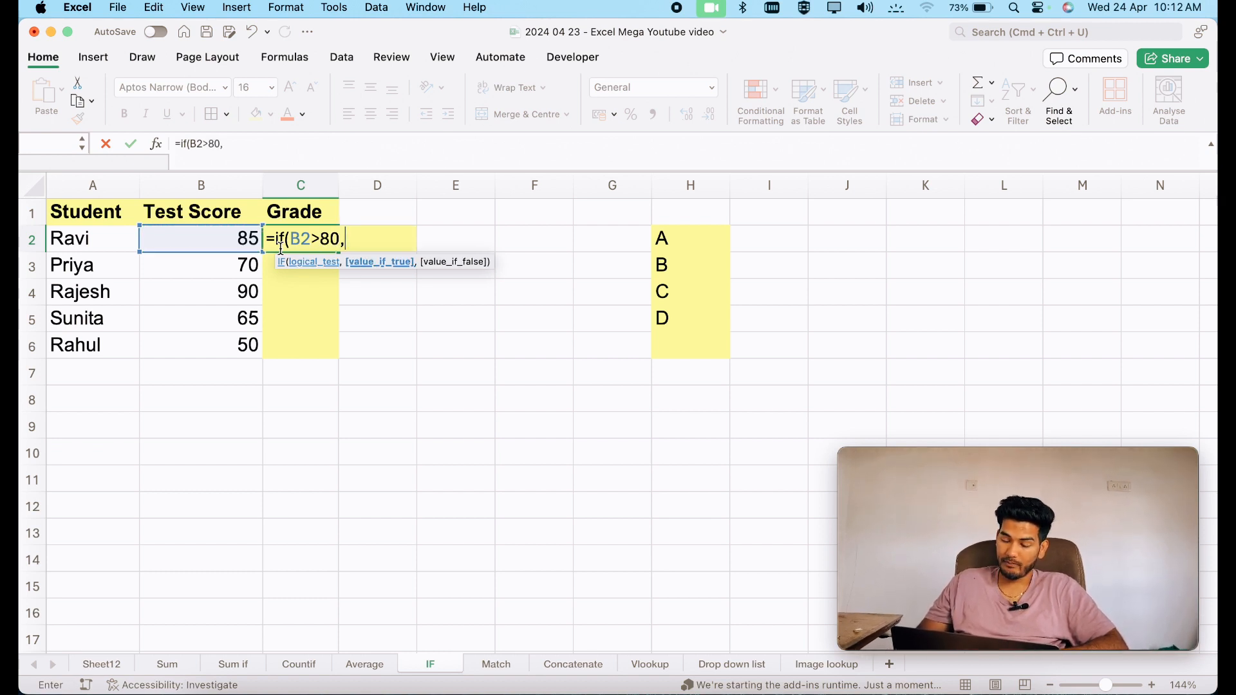
pyautogui.write('"A')
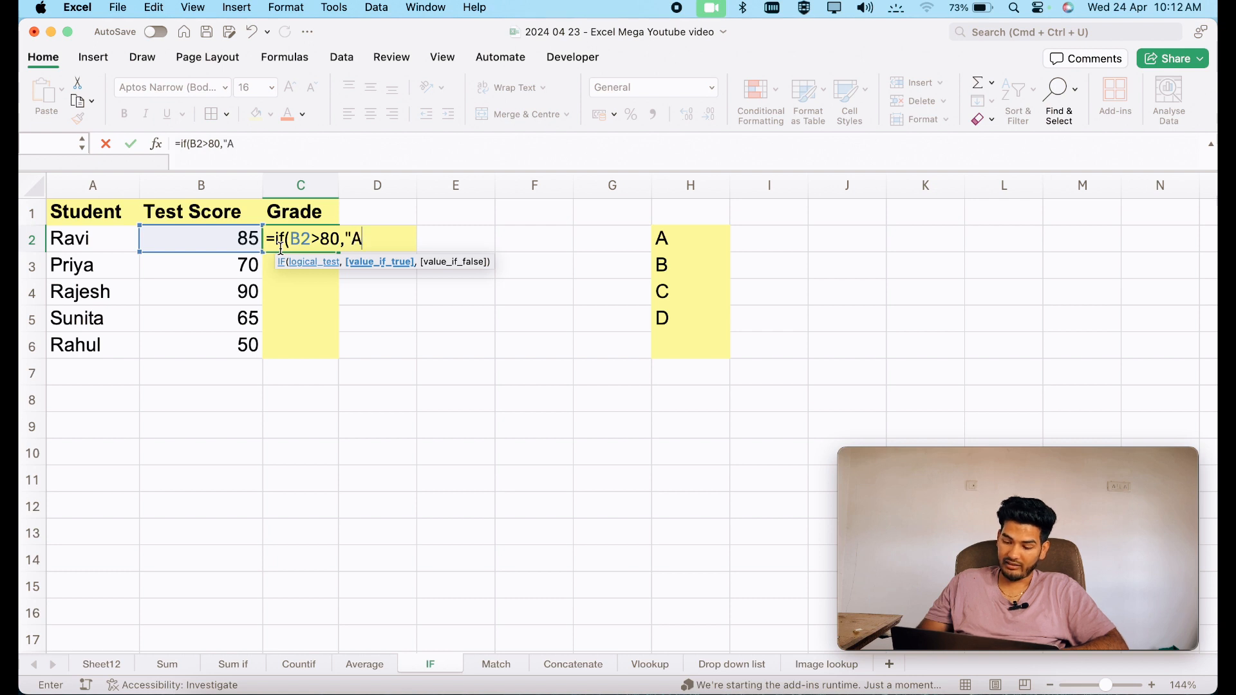
pyautogui.write('",')
pyautogui.write('"O')
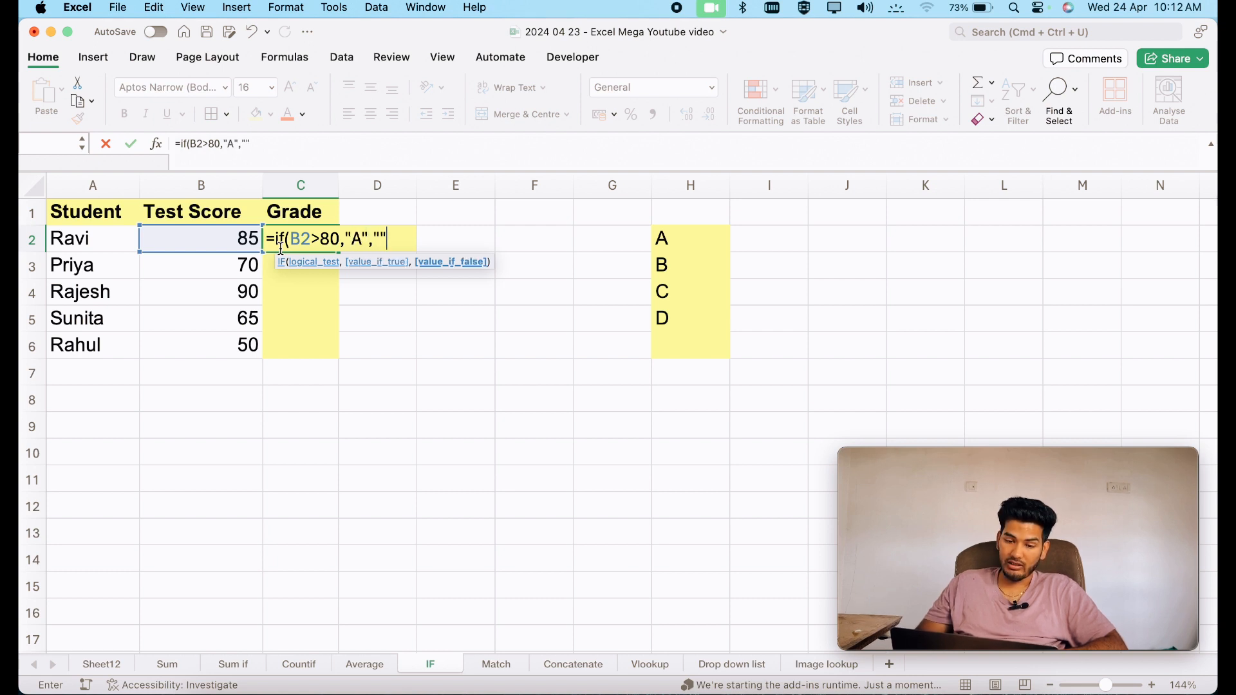
pyautogui.write('the')
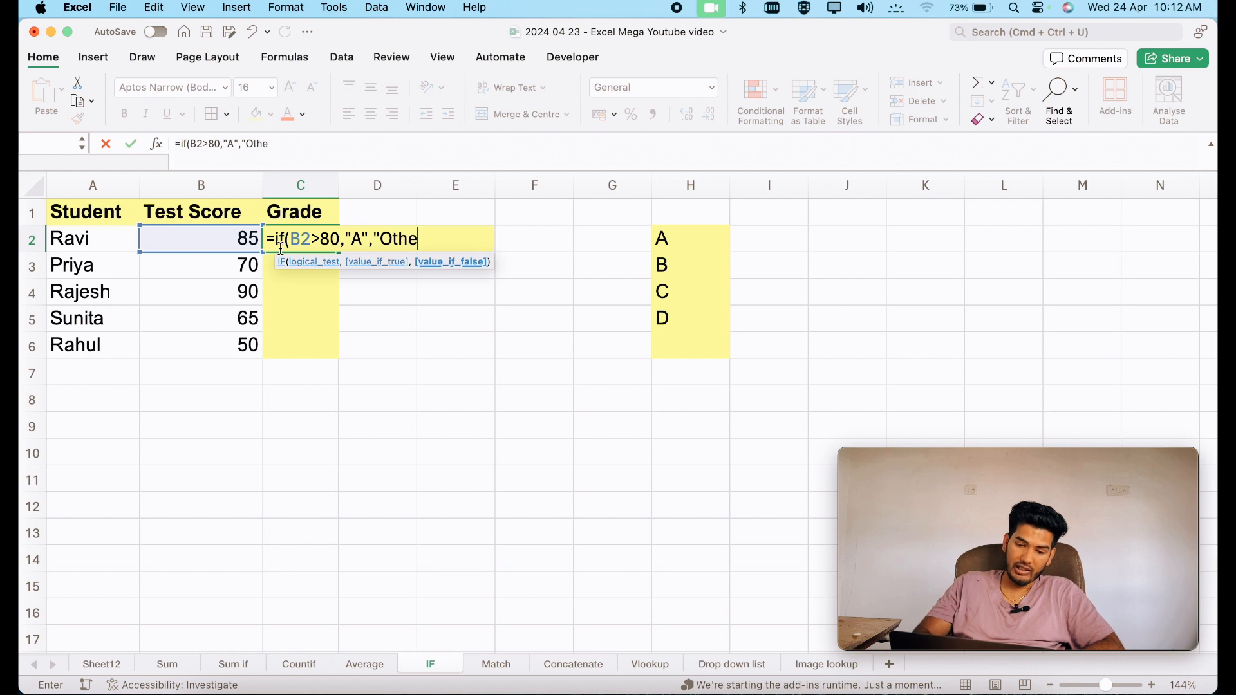
pyautogui.write('r")')
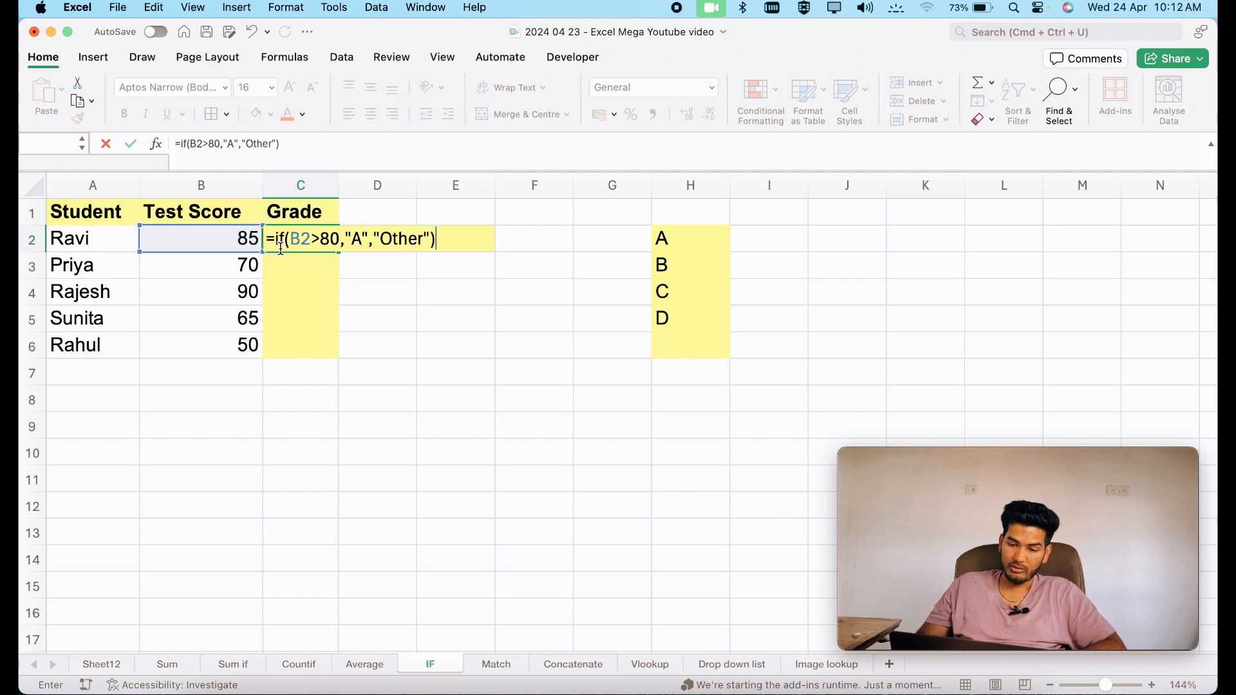
pyautogui.press('Return')
# Copy the IF formula from C2 down through C6 and check the grades in C3, C5 and C6.
pyautogui.click(325, 239)
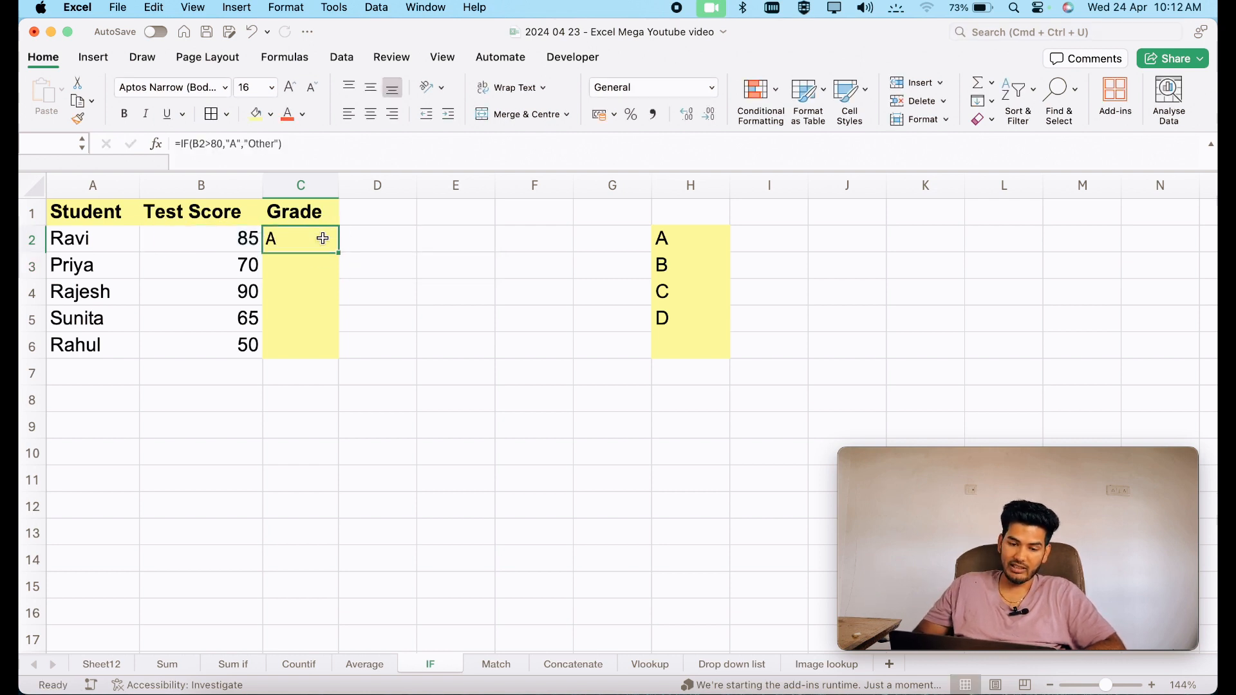
pyautogui.doubleClick(337, 251)
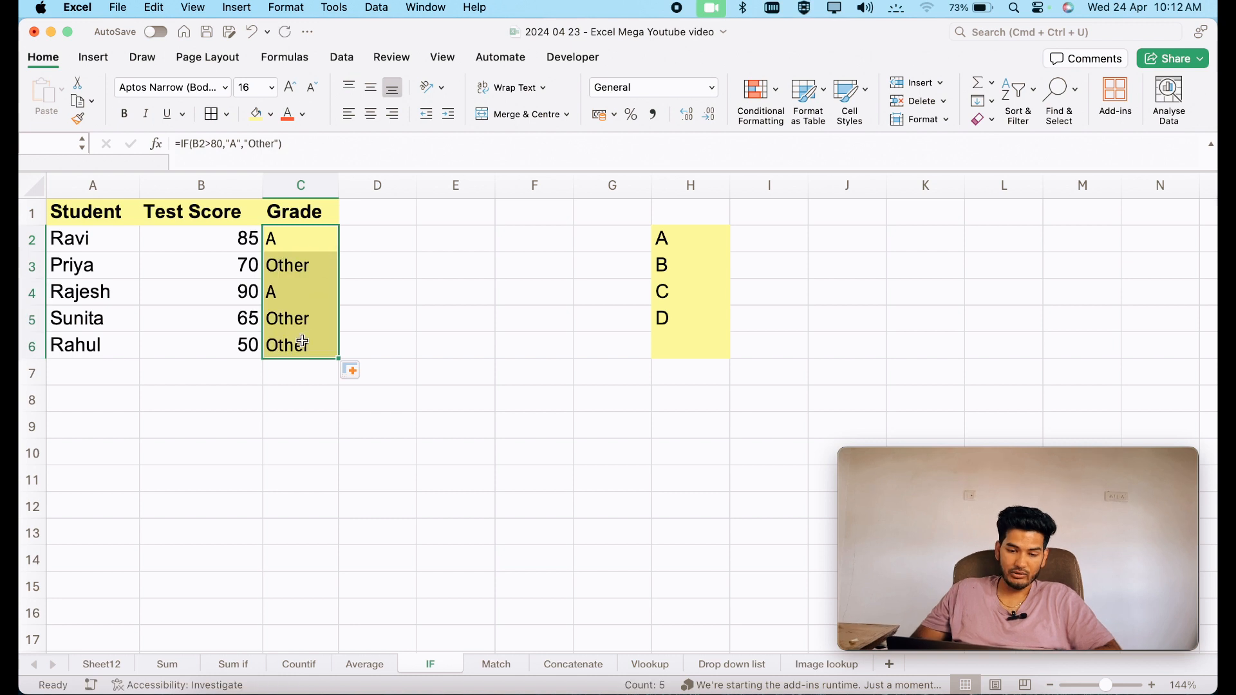
pyautogui.click(300, 269)
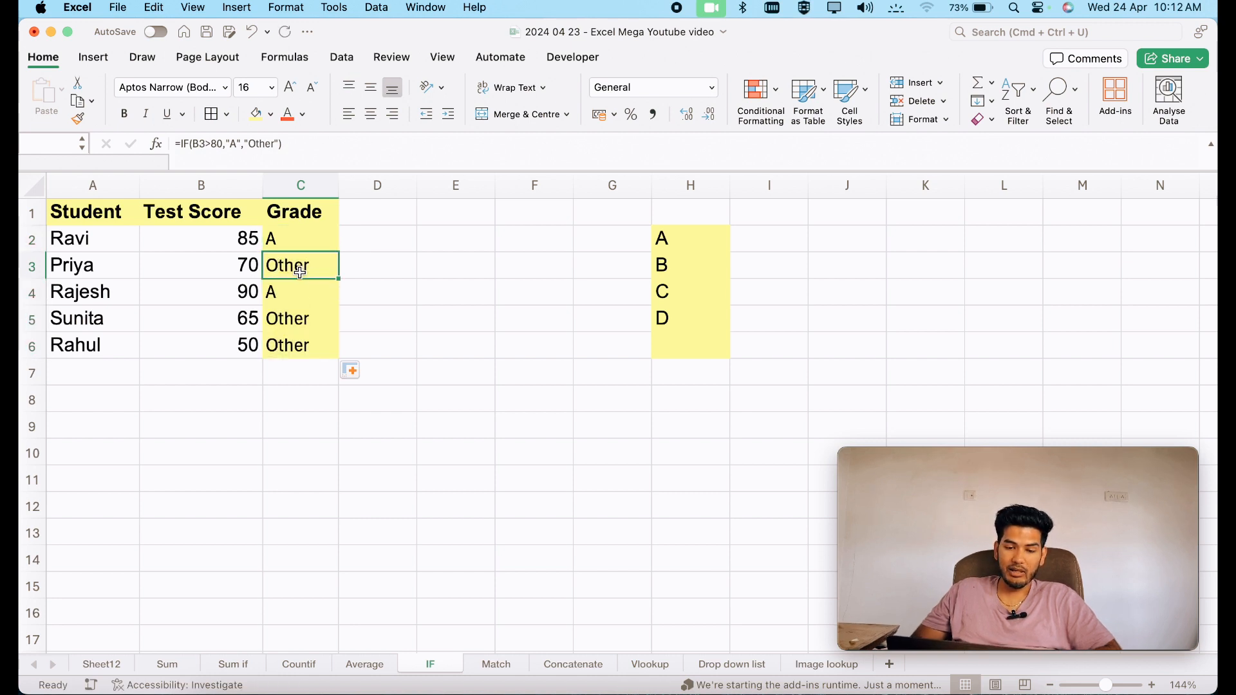
pyautogui.click(297, 329)
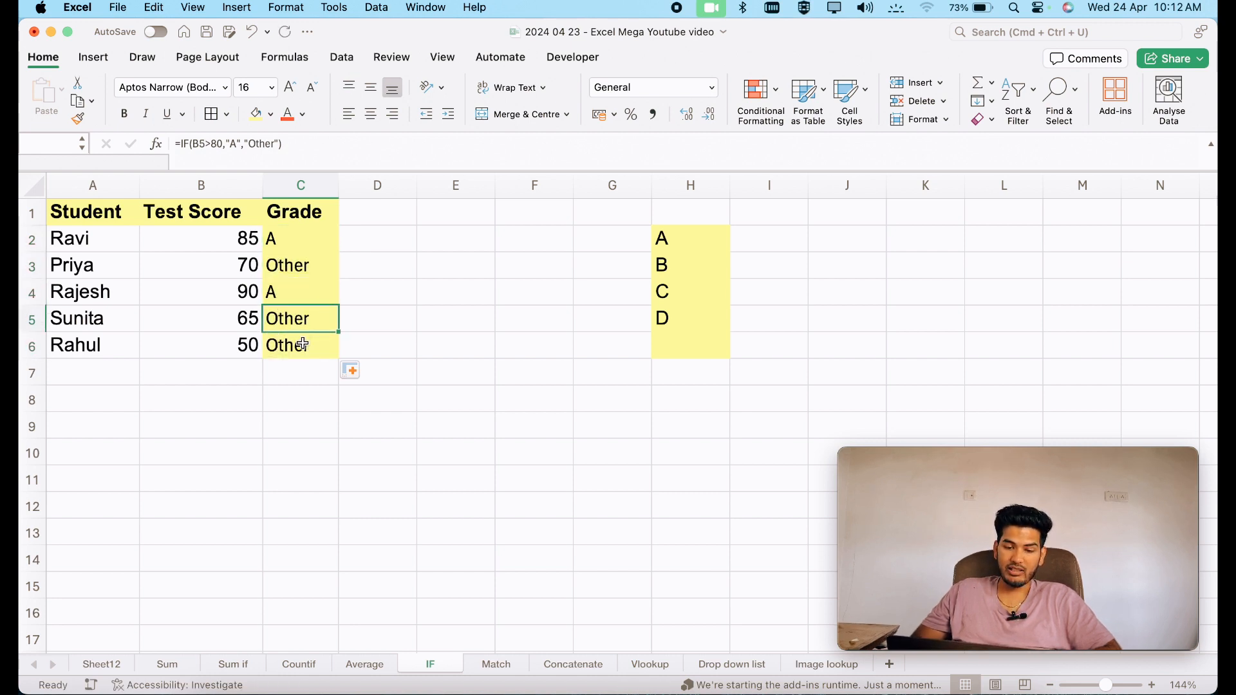
pyautogui.click(302, 346)
# In C3's formula, replace the "Other" result with an empty nested IF function.
pyautogui.doubleClick(318, 268)
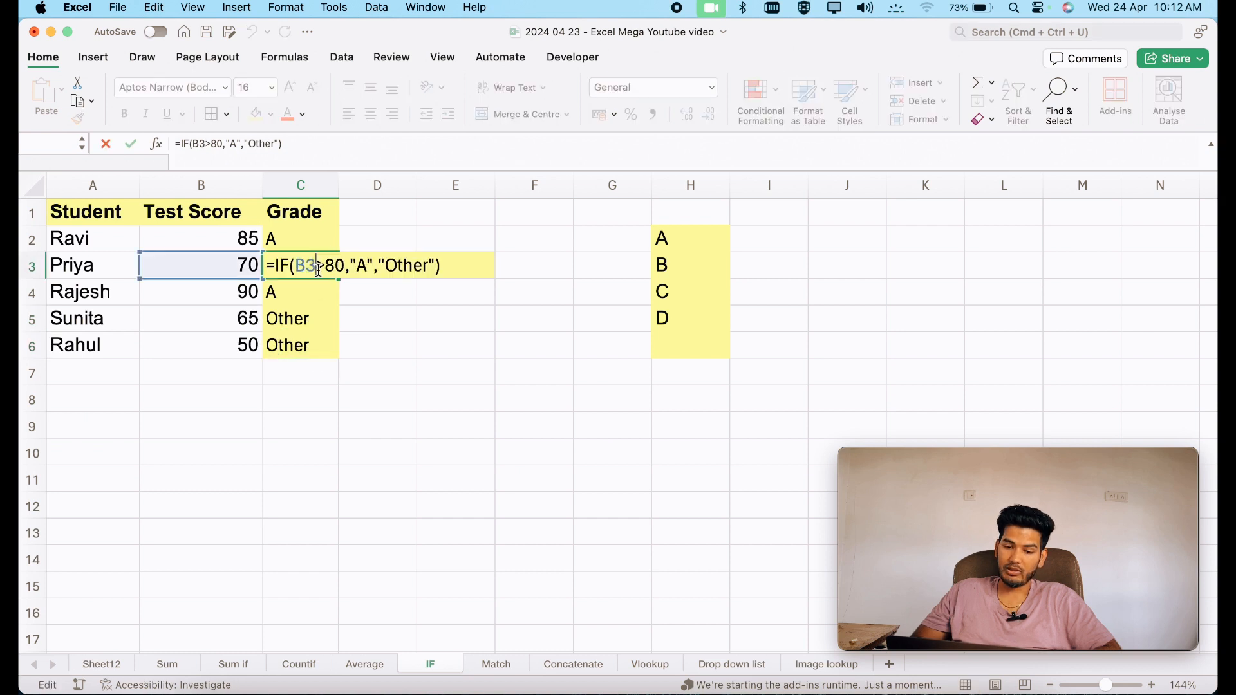
pyautogui.click(344, 269)
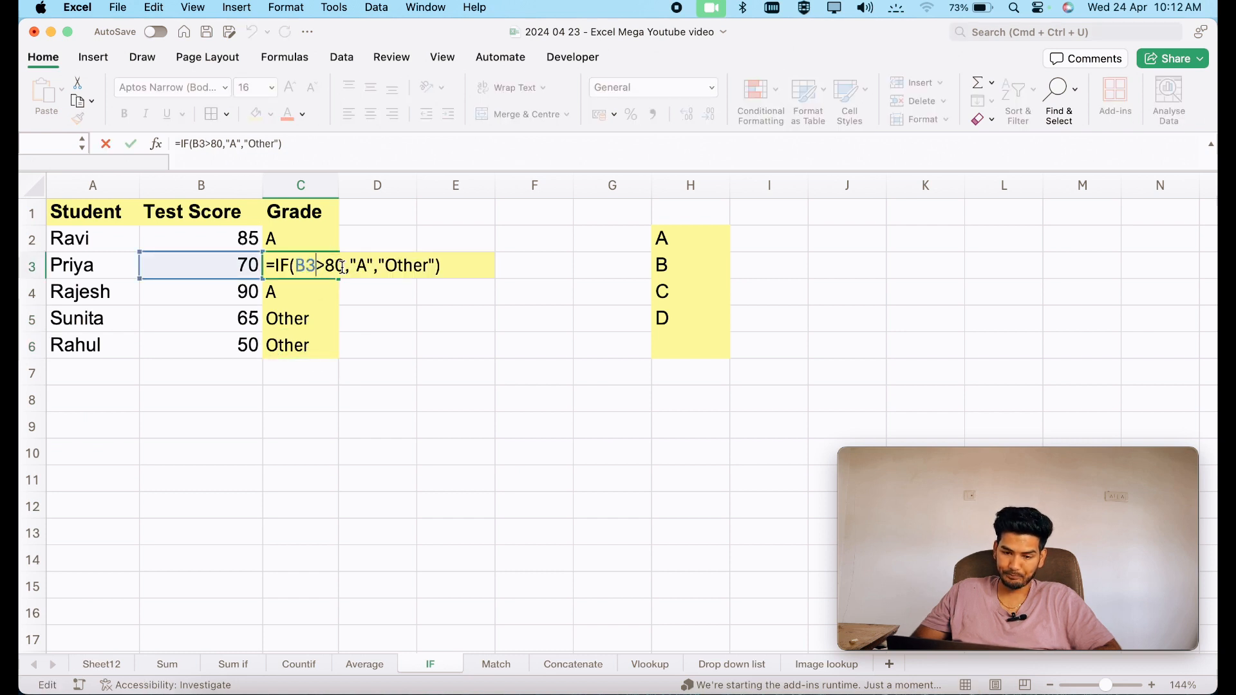
pyautogui.moveTo(378, 266); pyautogui.dragTo(436, 264)
pyautogui.write('if')
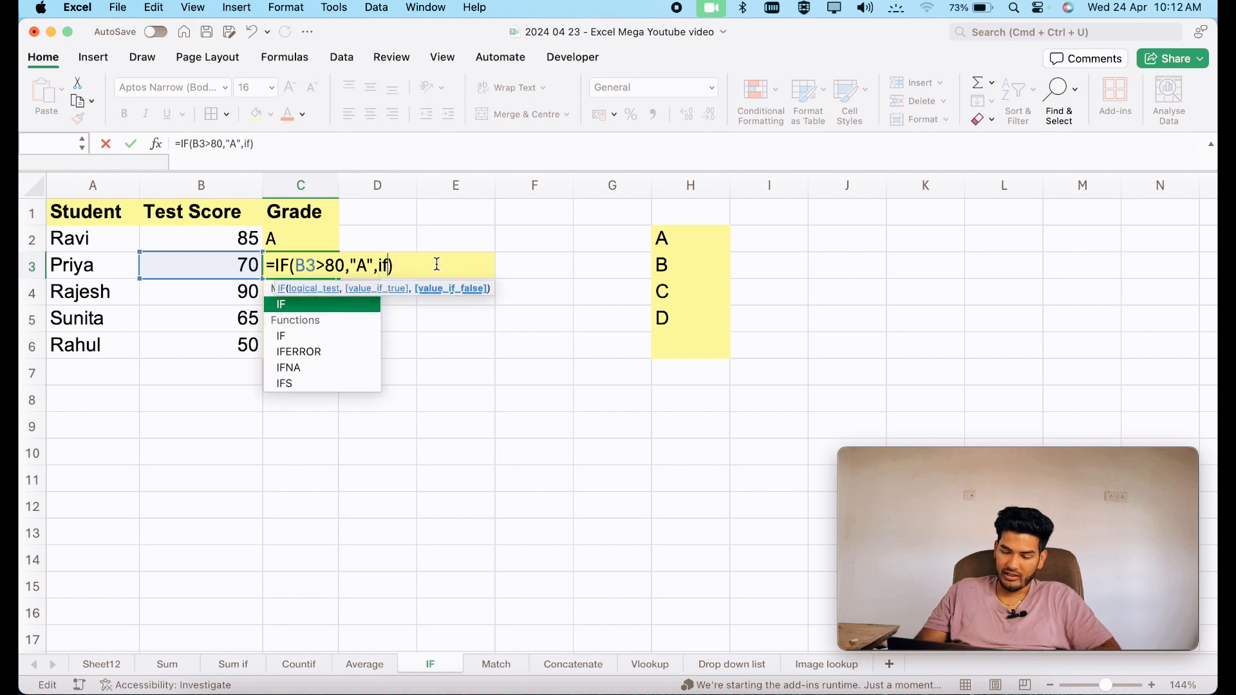
pyautogui.write('() )')
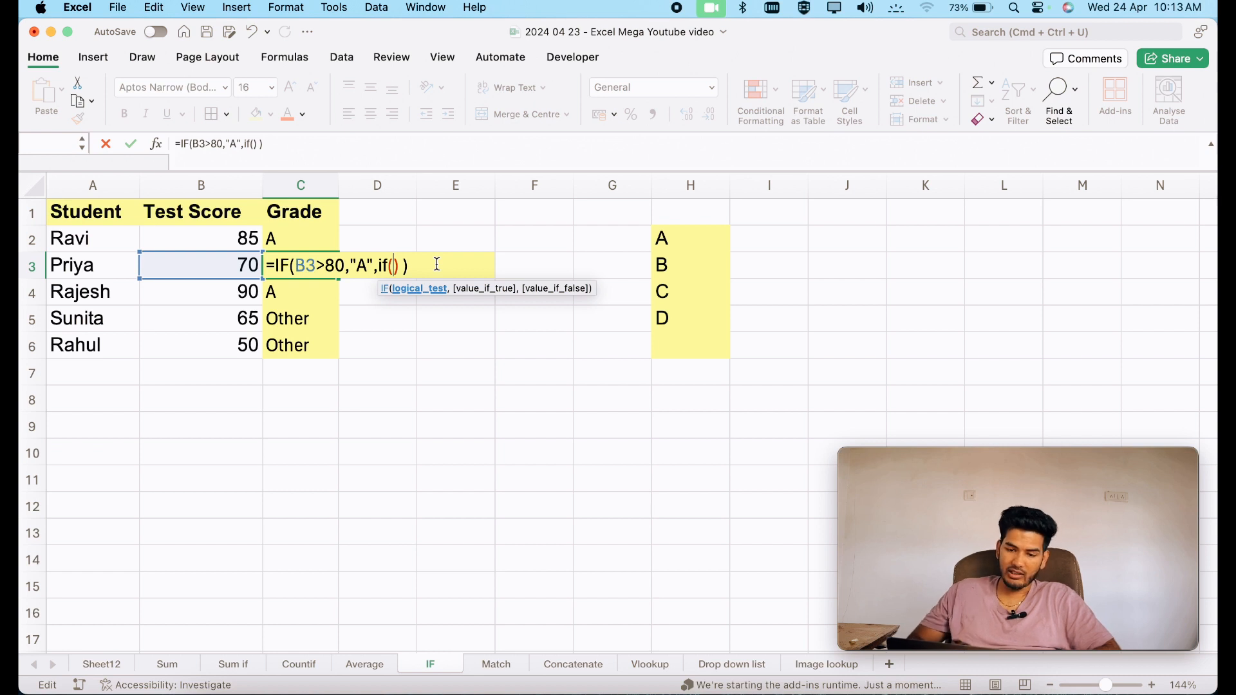
# Complete the nested IF in C3 so the formula reads =IF(B3>80,"A",IF(B3>69,"B","Other")).
pyautogui.click(220, 264)
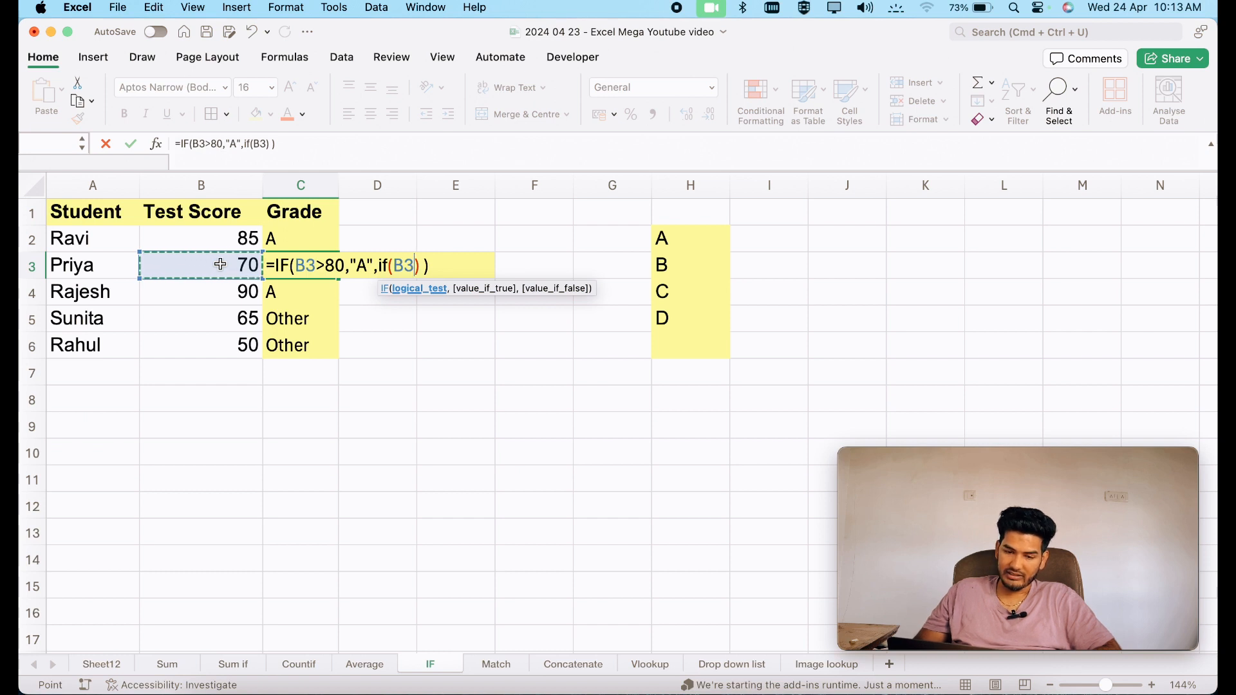
pyautogui.write('>')
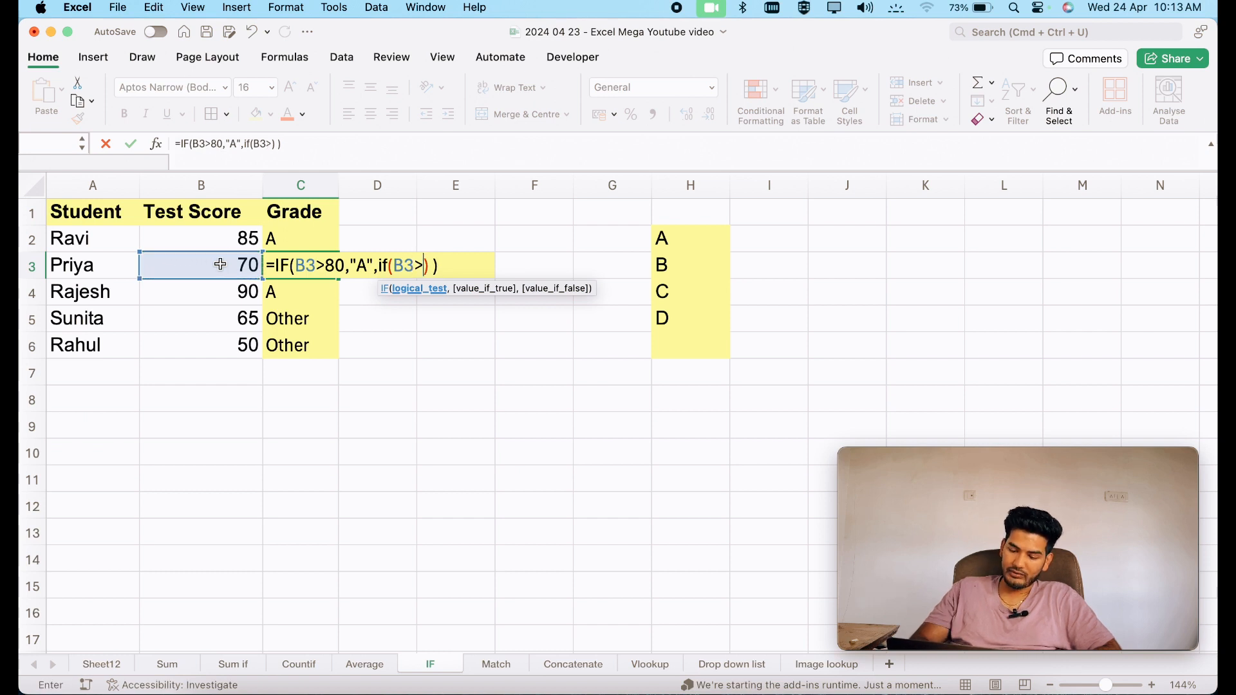
pyautogui.write('69')
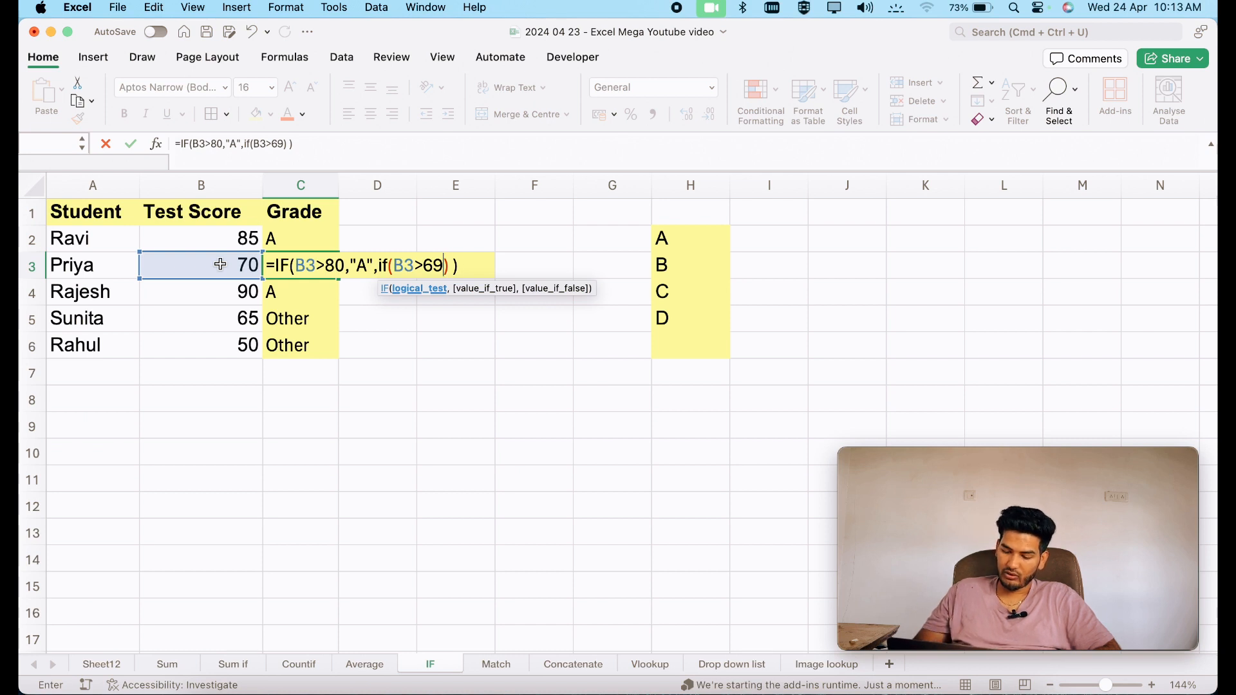
pyautogui.write(',"B')
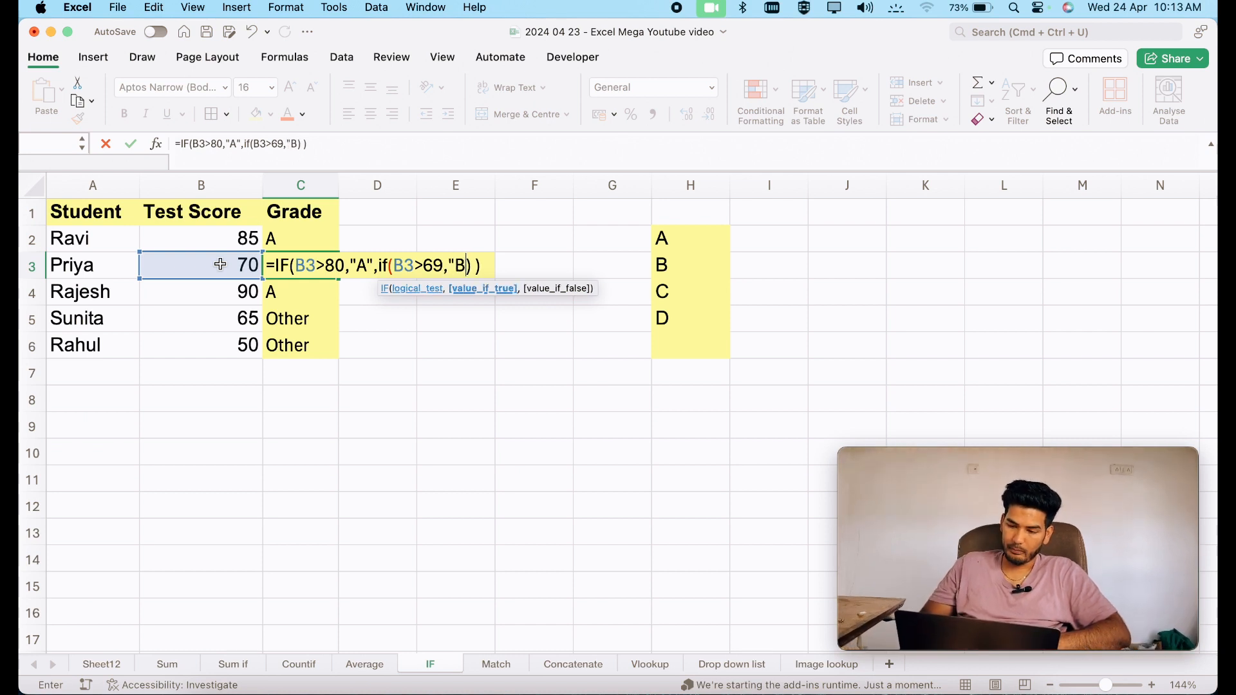
pyautogui.write('",')
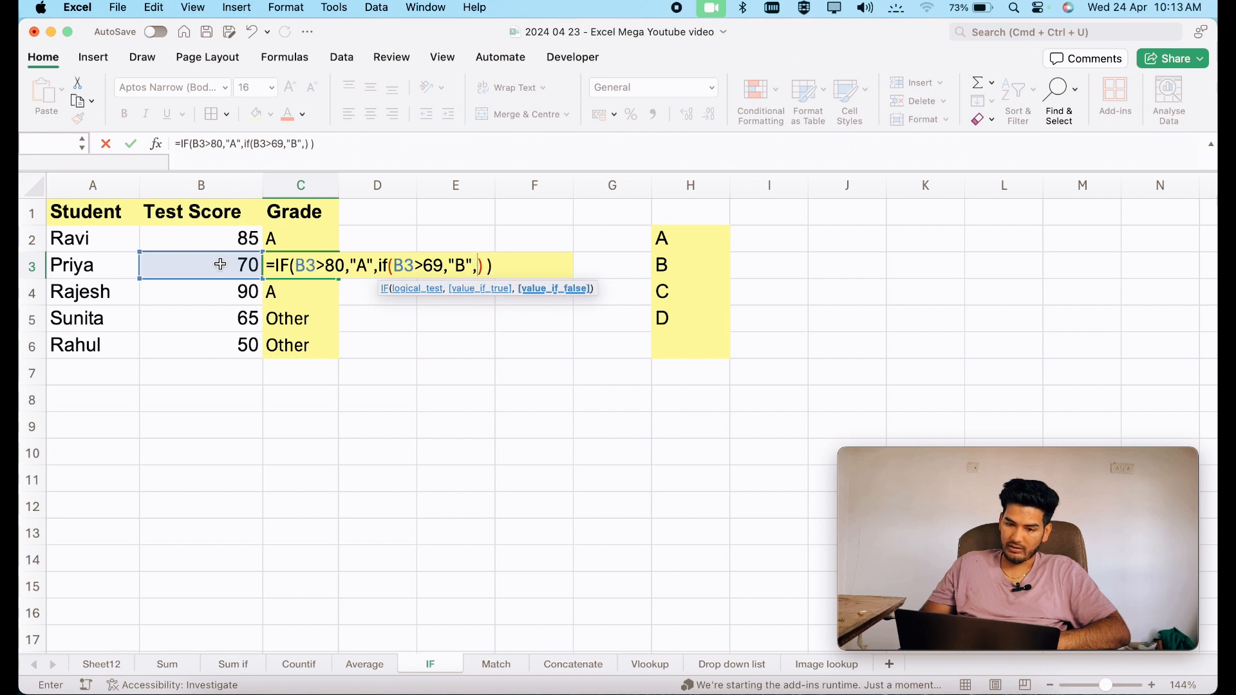
pyautogui.write('"Oth')
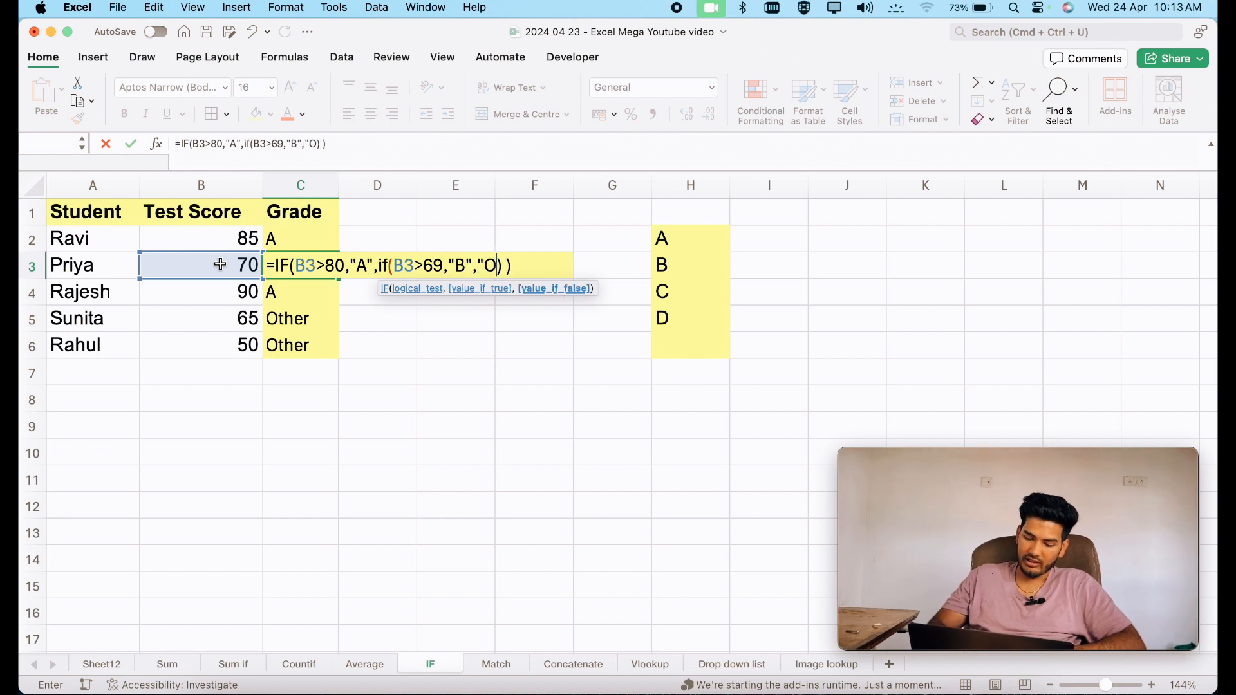
pyautogui.write('er"')
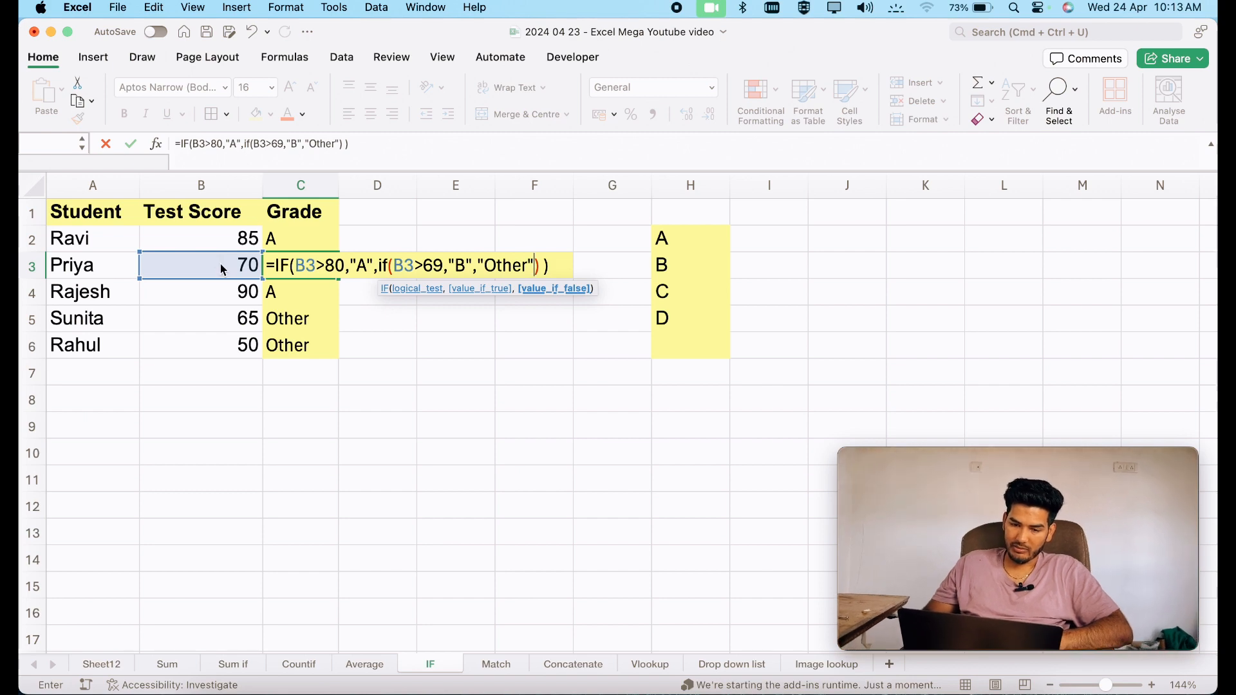
pyautogui.press('Return')
# Copy the nested IF formula from C3 up to C2 and down through C6, and check the resulting grades.
pyautogui.click(314, 265)
pyautogui.moveTo(339, 279); pyautogui.dragTo(330, 241)
pyautogui.click(331, 241)
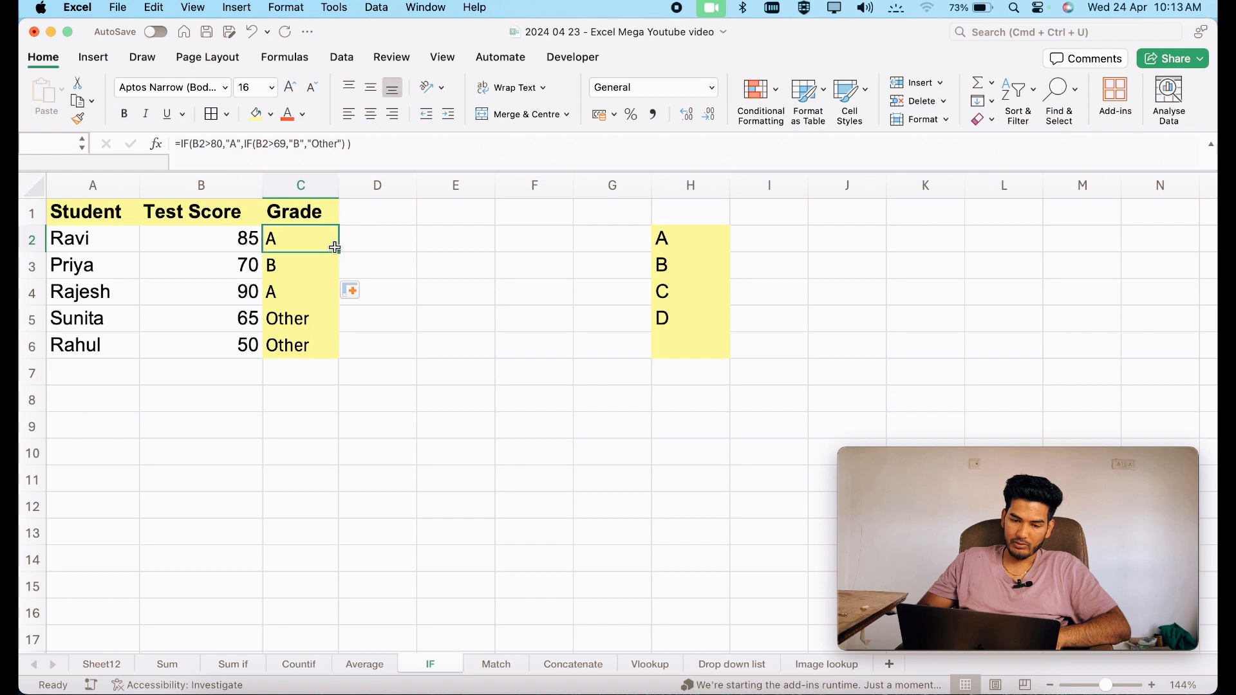
pyautogui.doubleClick(337, 251)
pyautogui.click(328, 311)
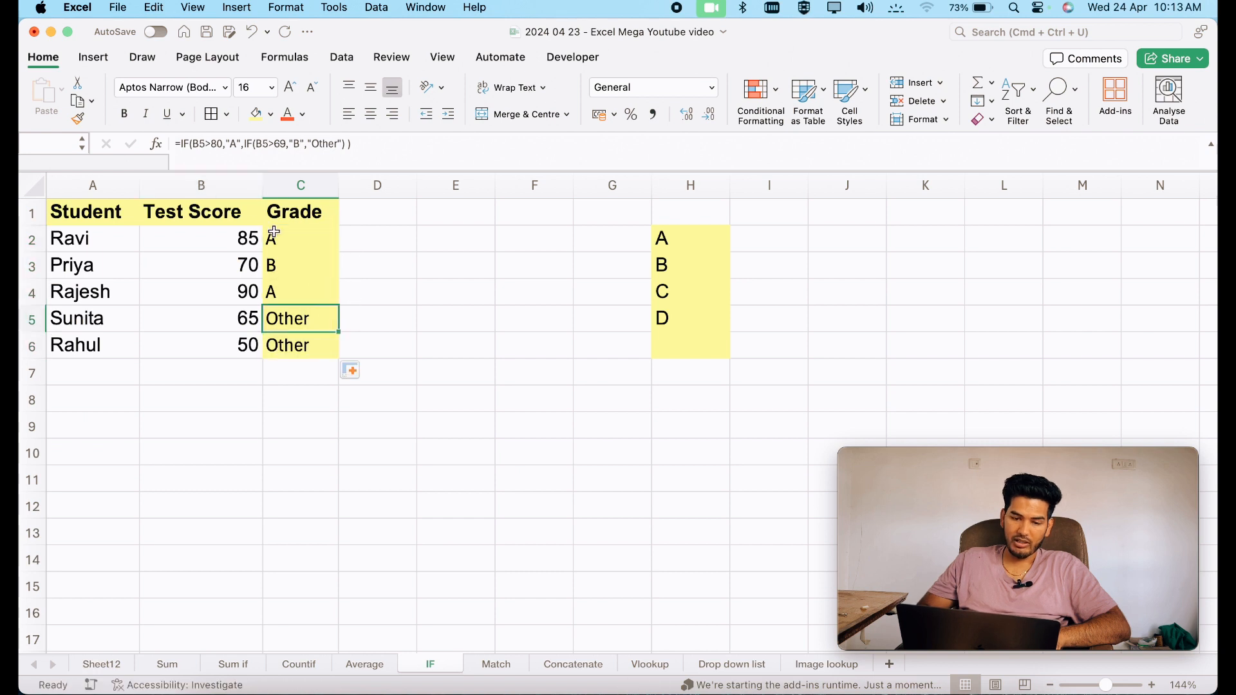
pyautogui.click(295, 250)
pyautogui.click(292, 266)
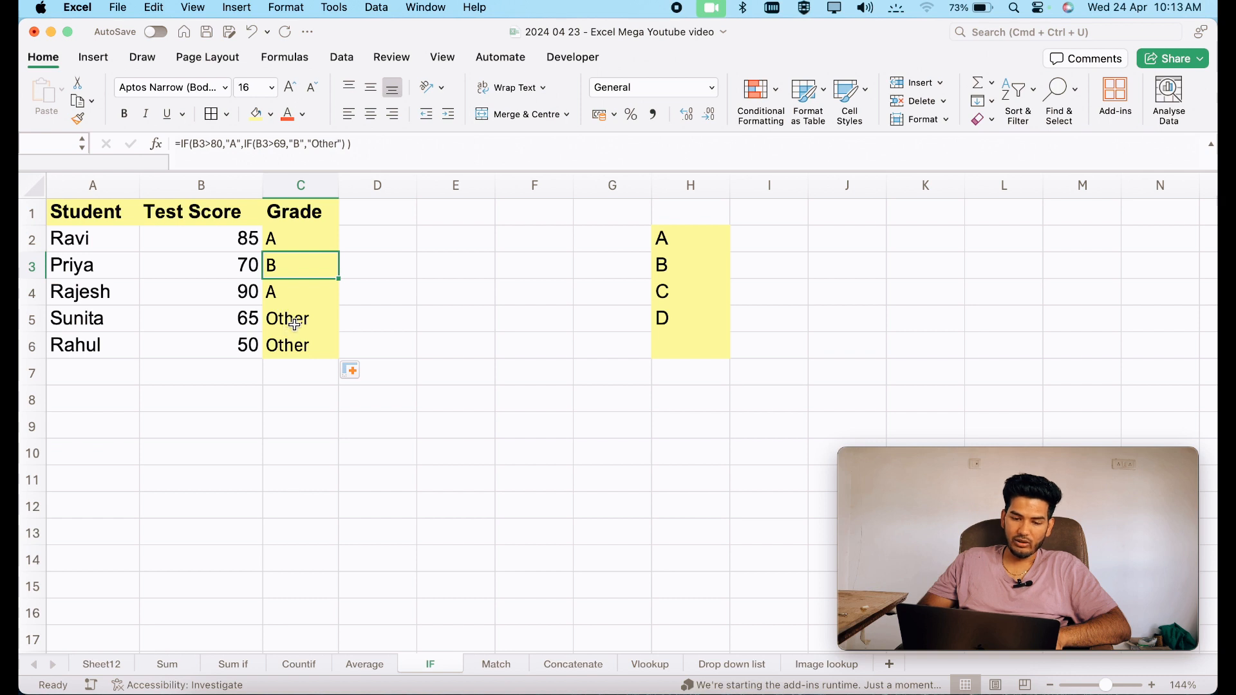
# In C2's formula, replace the "Other" result with another nested IF that tests B2>59.
pyautogui.click(314, 292)
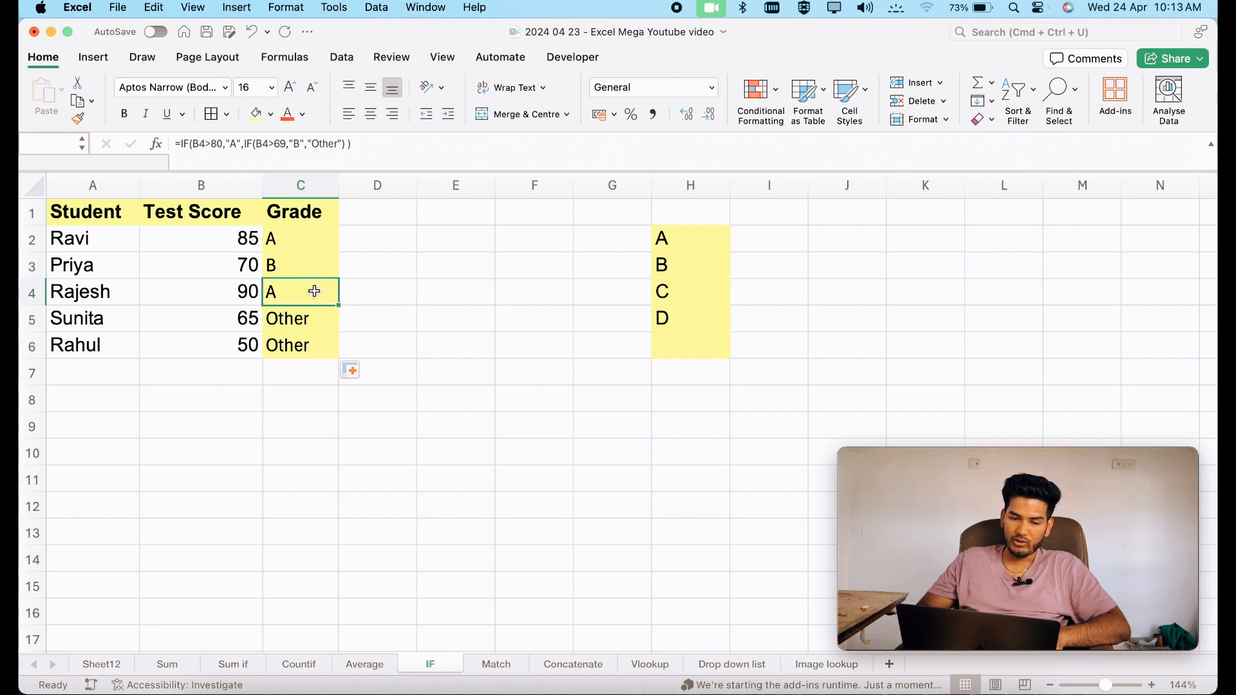
pyautogui.doubleClick(316, 241)
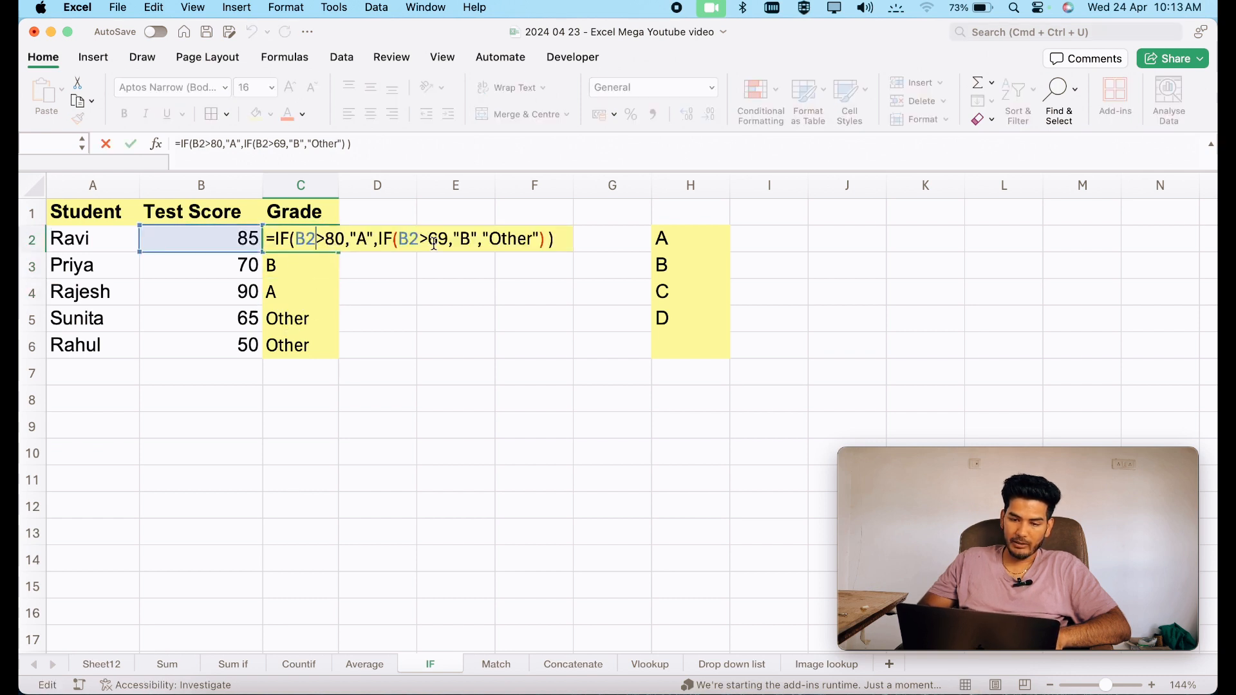
pyautogui.moveTo(482, 238); pyautogui.dragTo(538, 237)
pyautogui.write('if(')
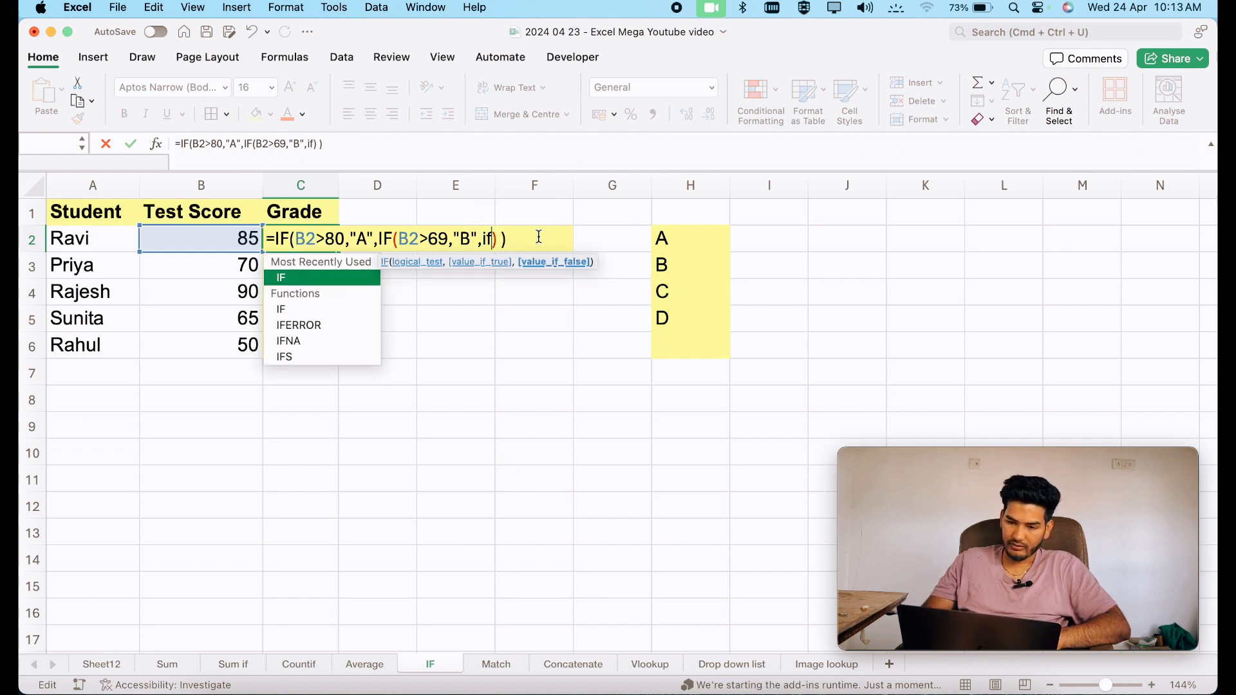
pyautogui.click(223, 240)
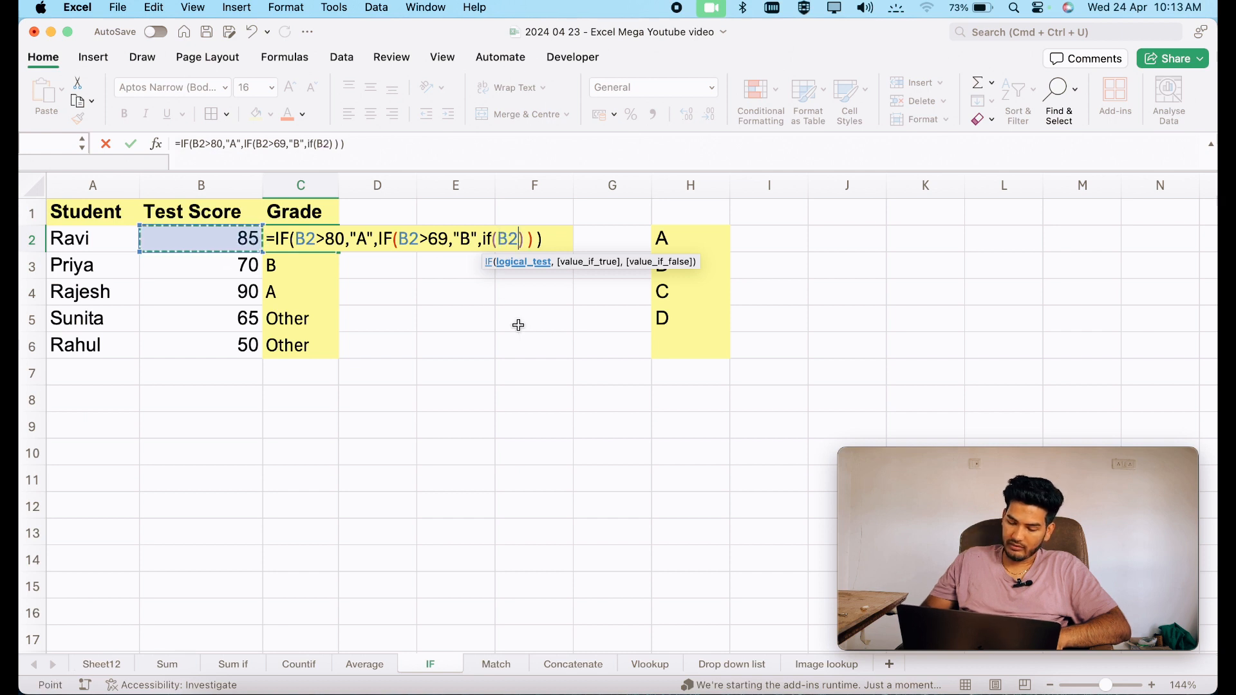
pyautogui.write('>')
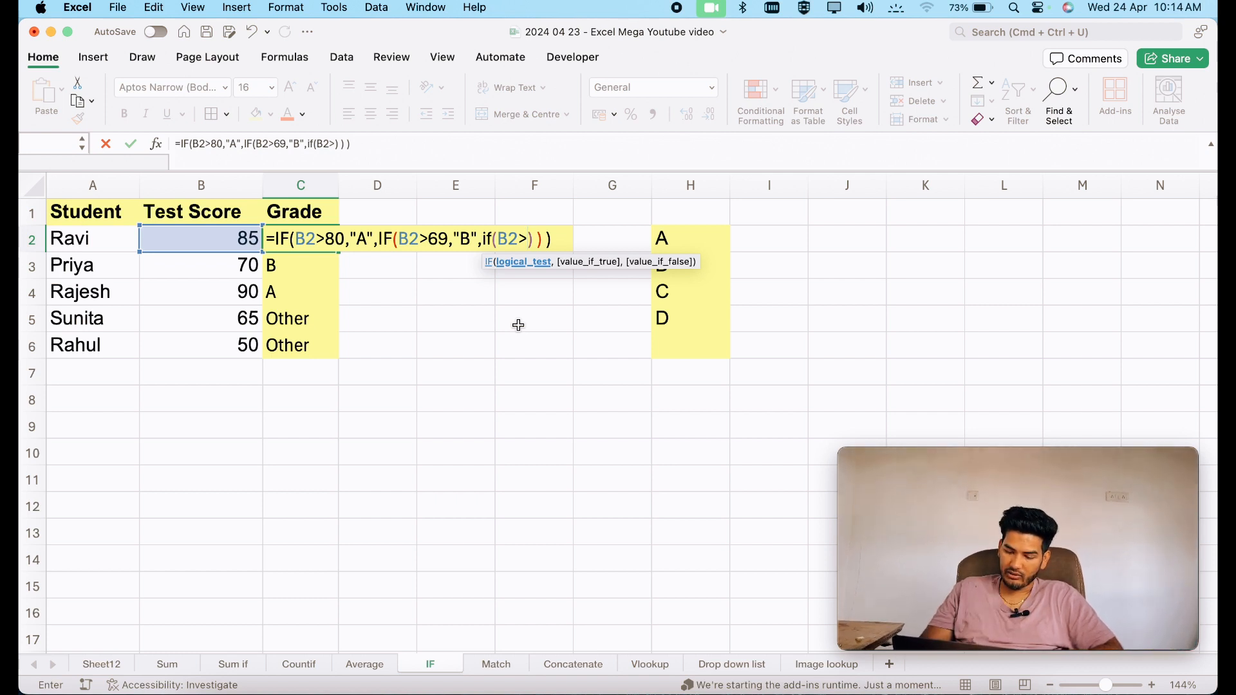
pyautogui.write('60')
pyautogui.press('BackSpace')
pyautogui.press('BackSpace')
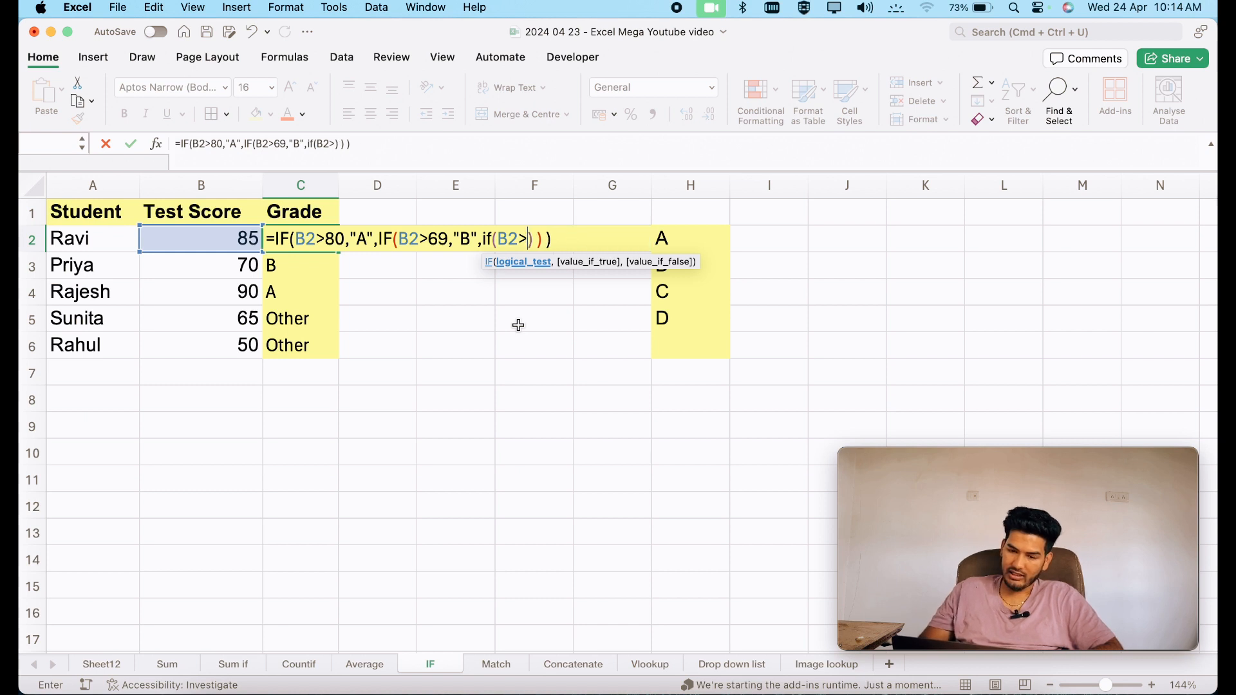
pyautogui.write('59')
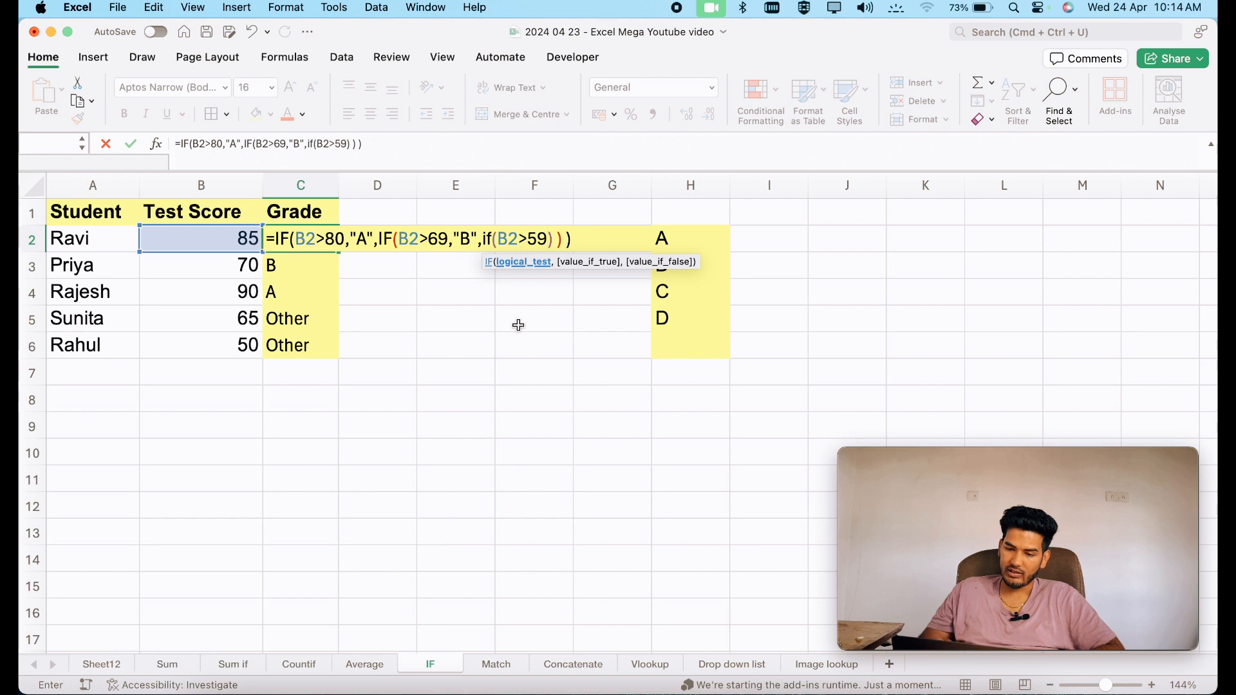
# Complete the new nested IF in C2 with "C" as the true result and "Other" as the false result.
pyautogui.write(',"C')
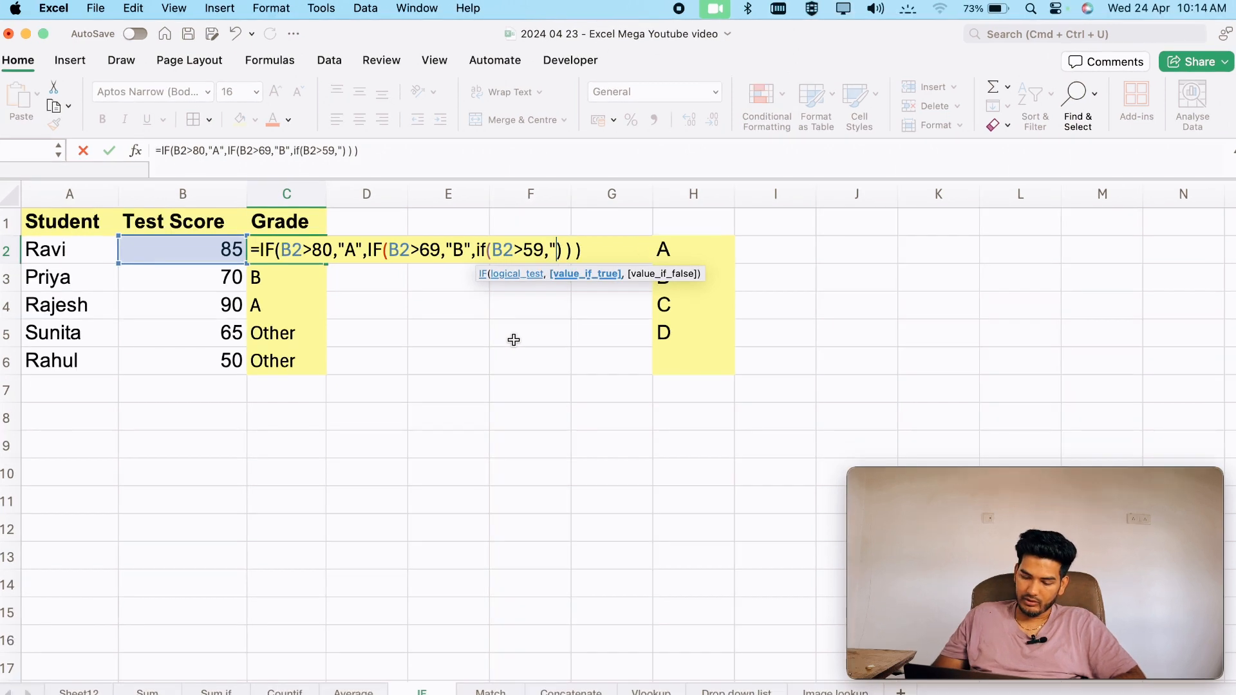
pyautogui.write('"')
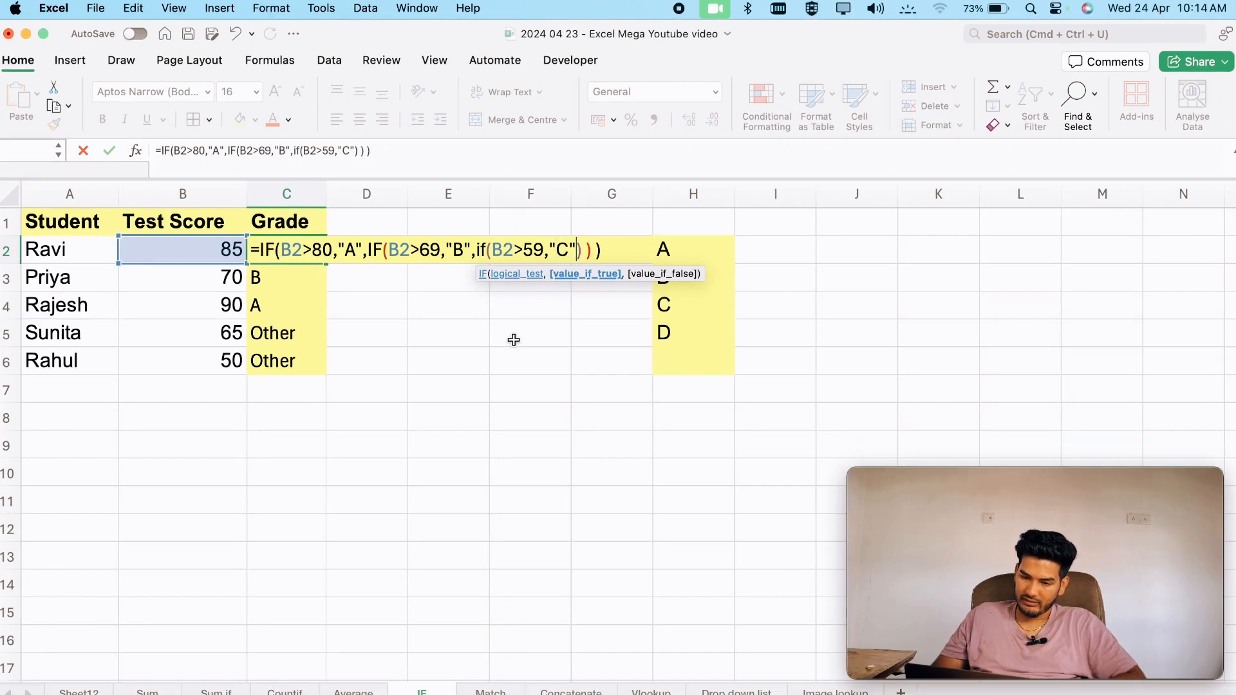
pyautogui.write(',')
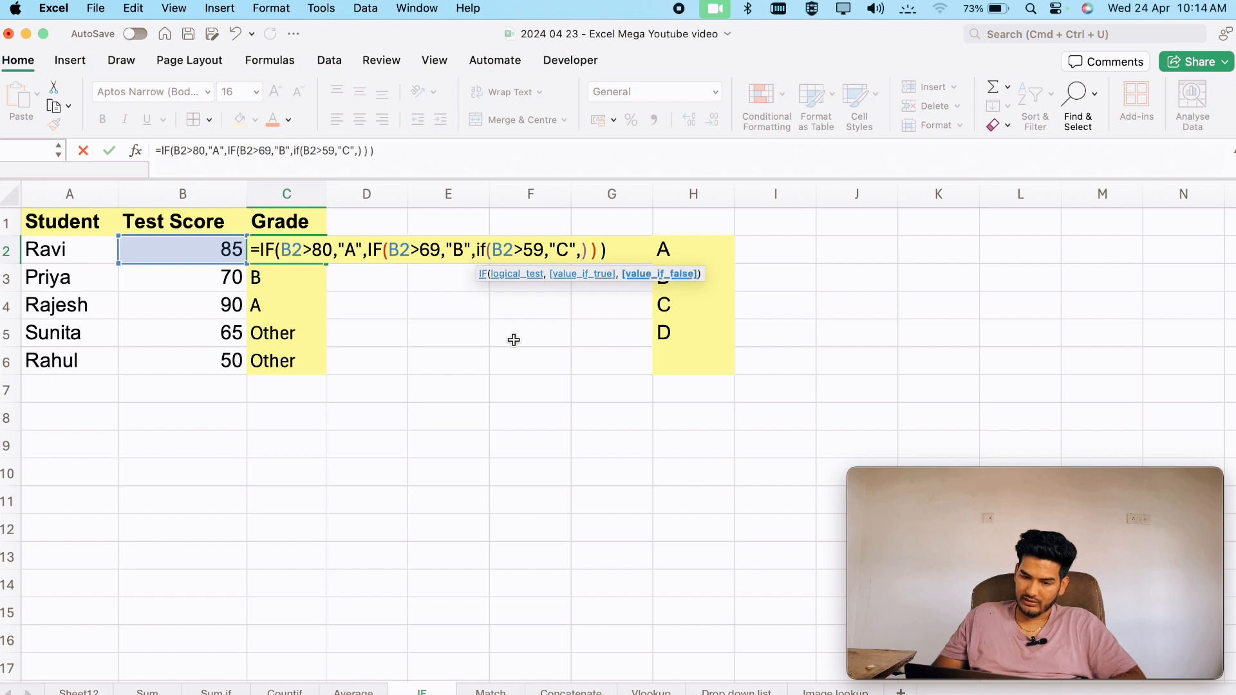
pyautogui.write('"Other')
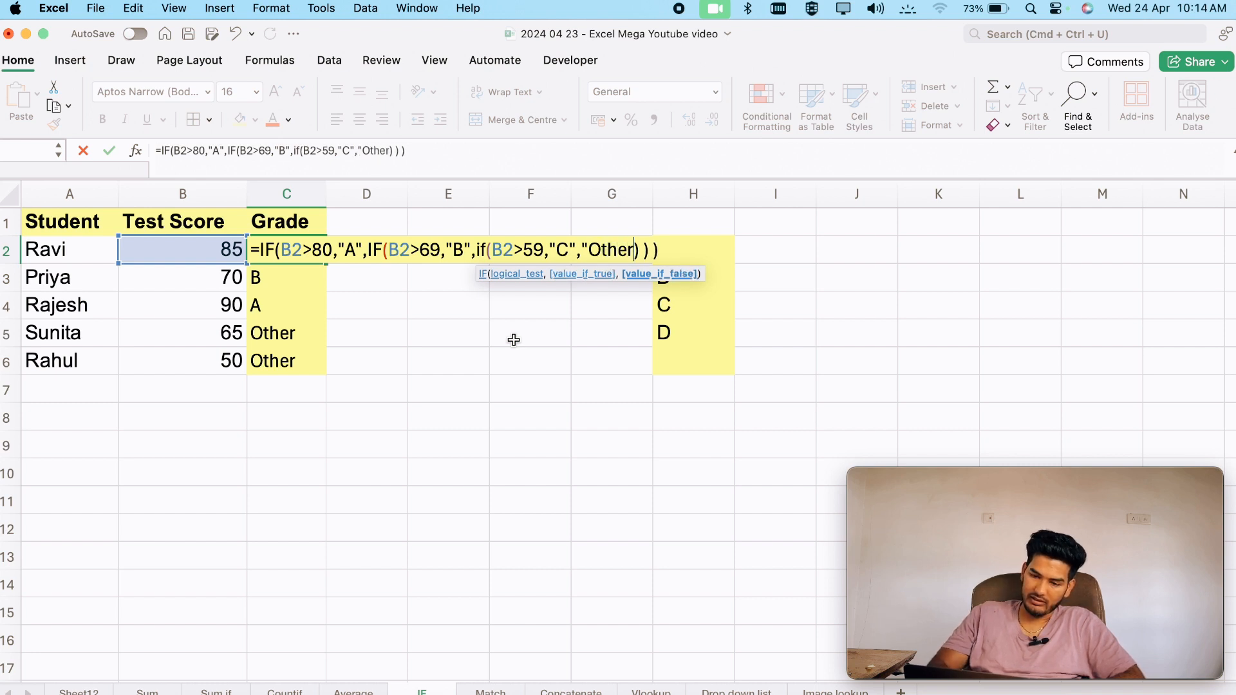
pyautogui.write('"')
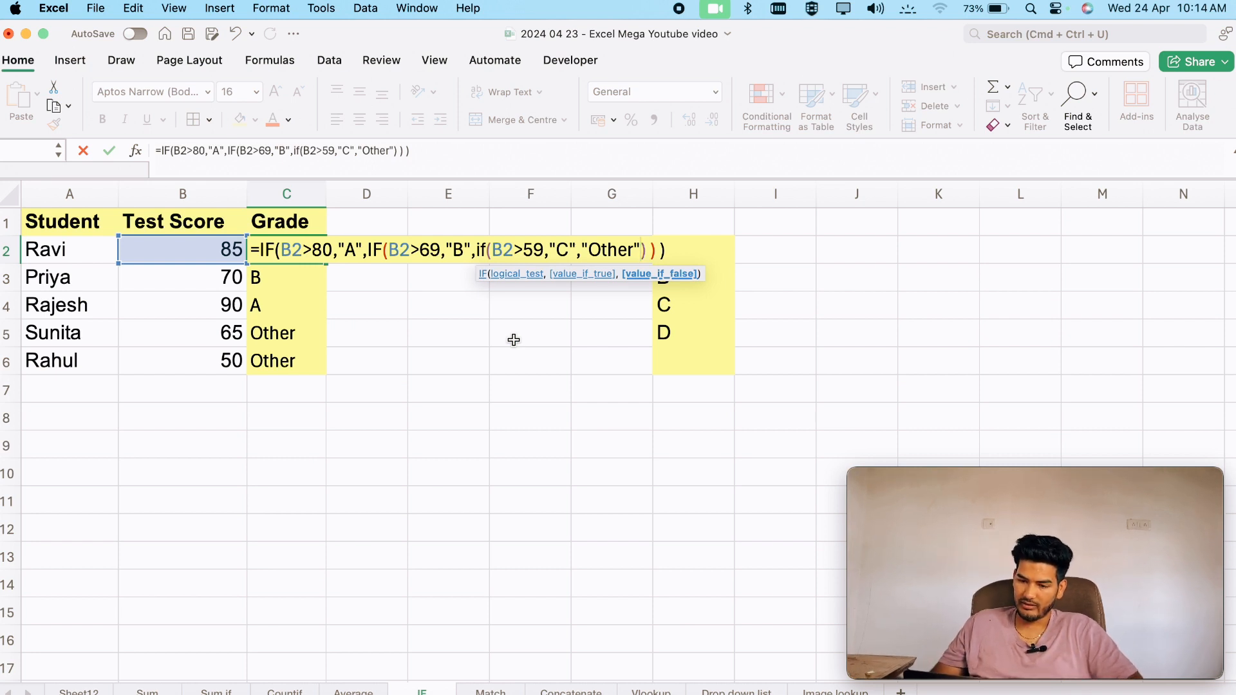
pyautogui.press('Return')
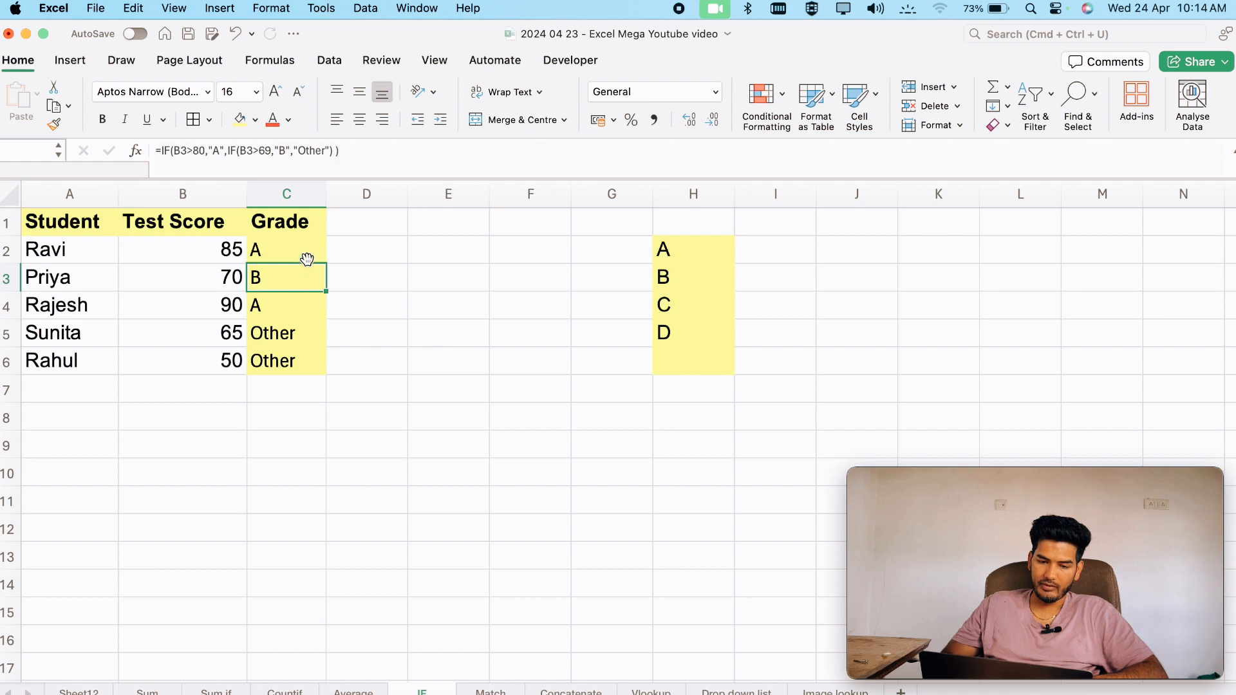
# Copy the nested IF formula from C2 down through C6 and check the grades in C5 and C6.
pyautogui.click(317, 260)
pyautogui.doubleClick(327, 263)
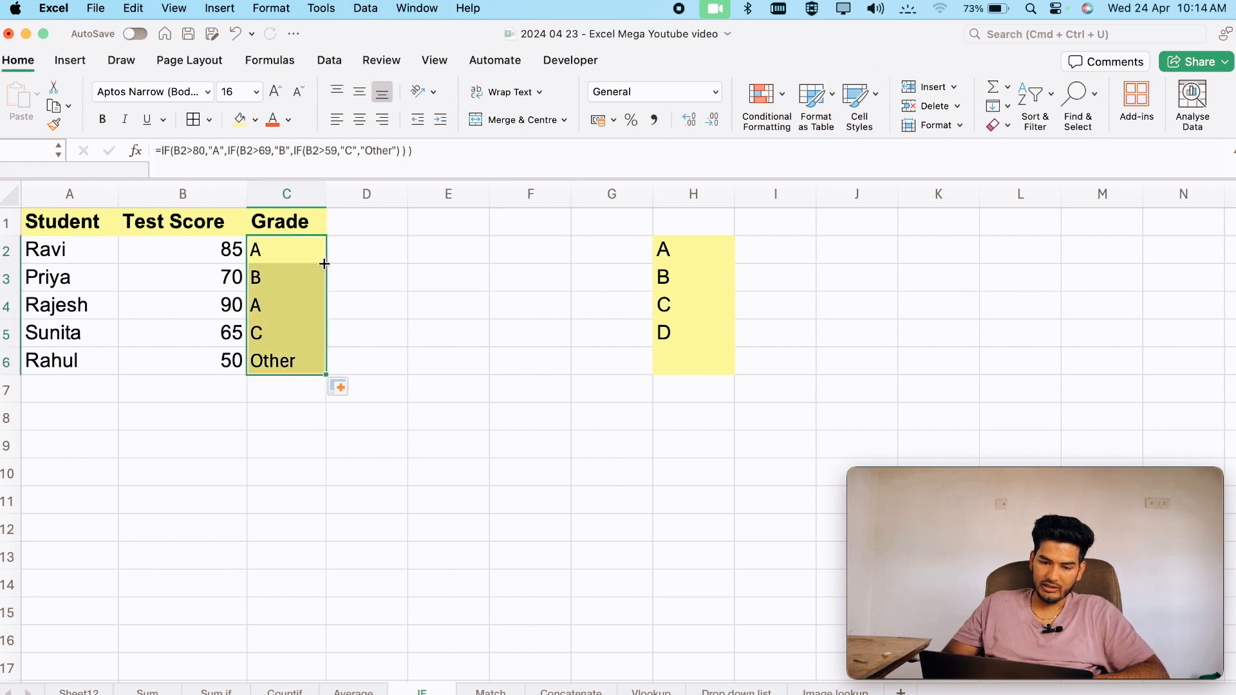
pyautogui.click(269, 327)
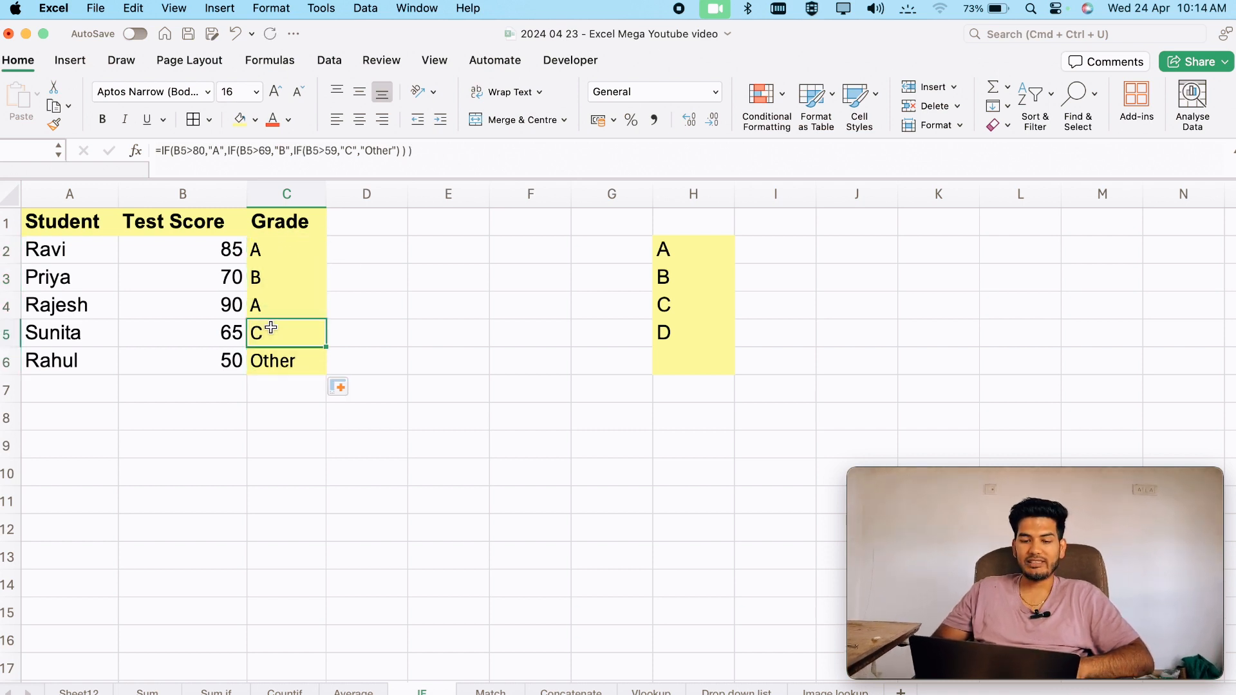
pyautogui.click(270, 368)
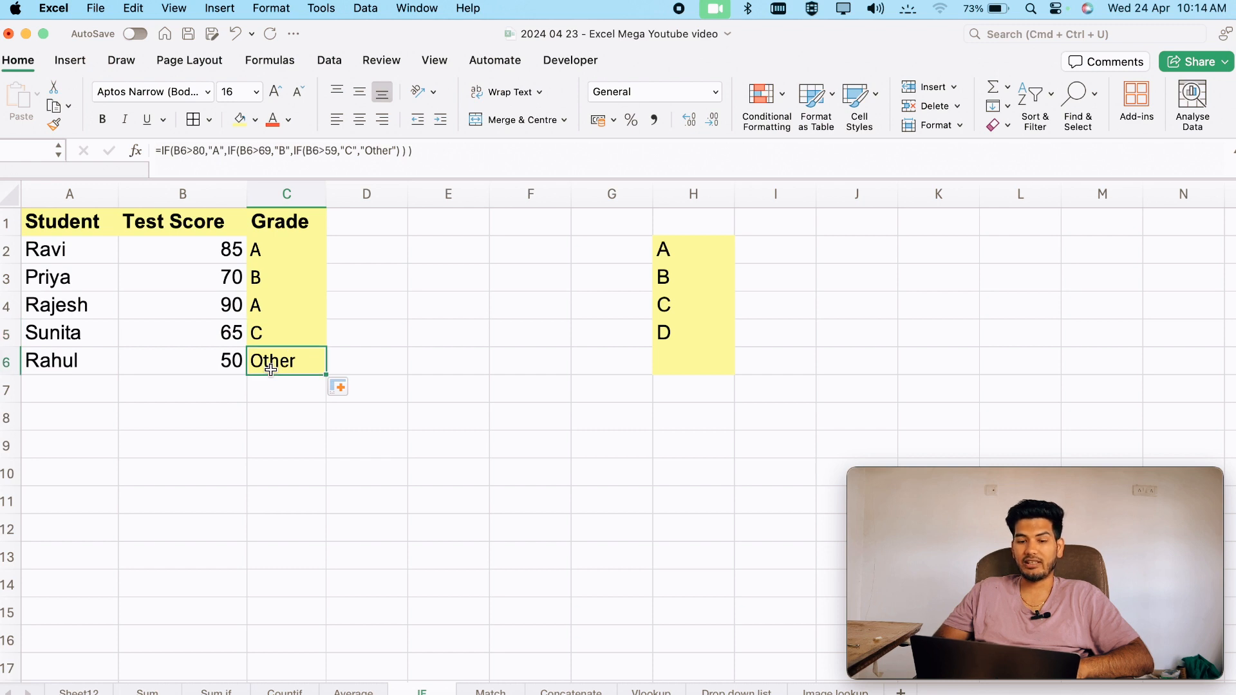
# In C2's formula, replace the "Other" result with a fourth nested IF that tests B2>49.
pyautogui.click(298, 248)
pyautogui.doubleClick(292, 250)
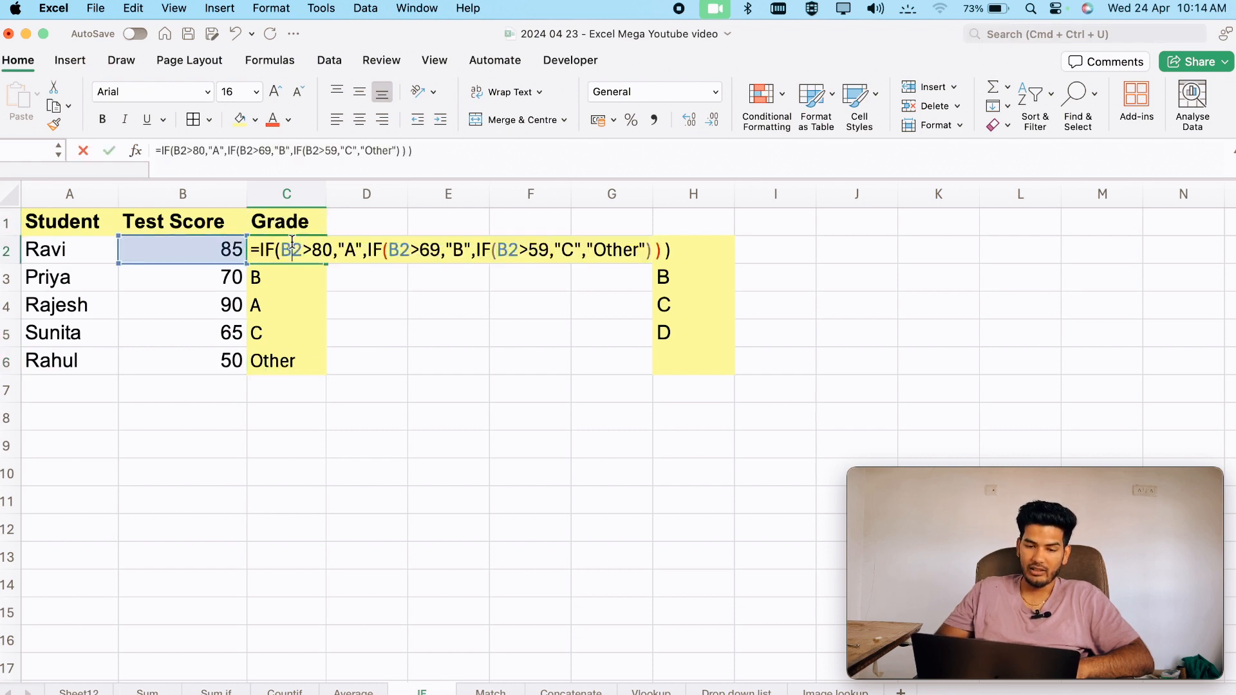
pyautogui.moveTo(586, 249); pyautogui.dragTo(647, 249)
pyautogui.write('if')
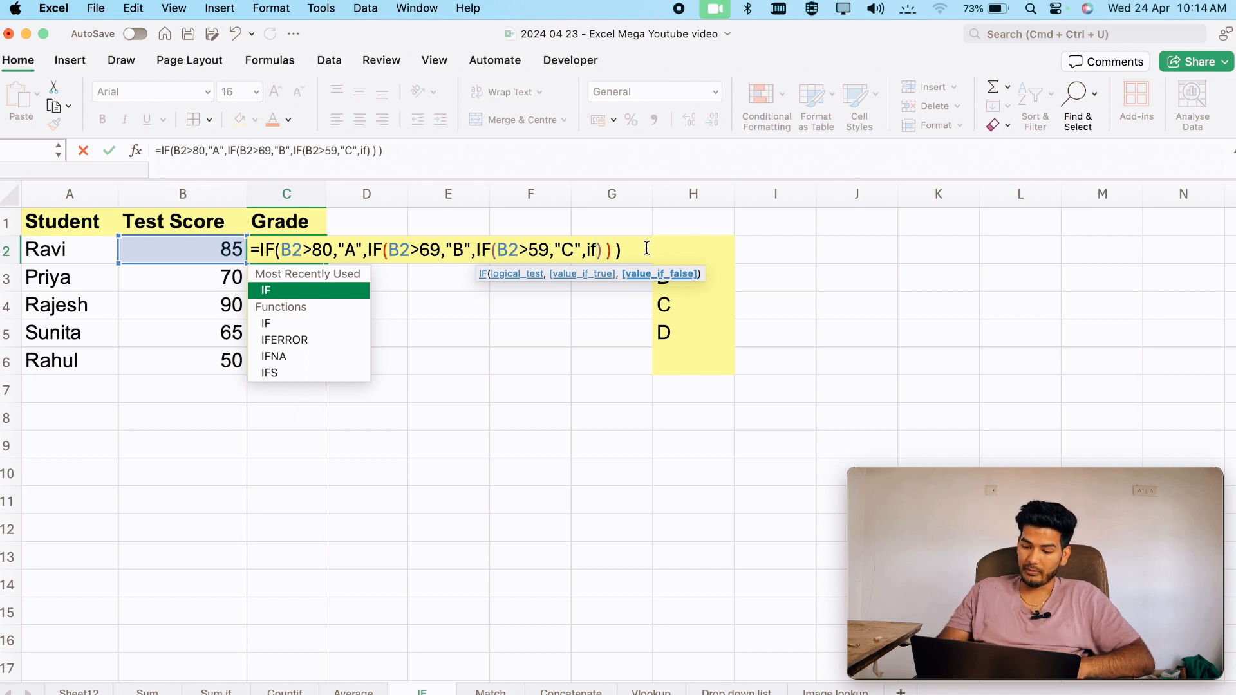
pyautogui.write('()')
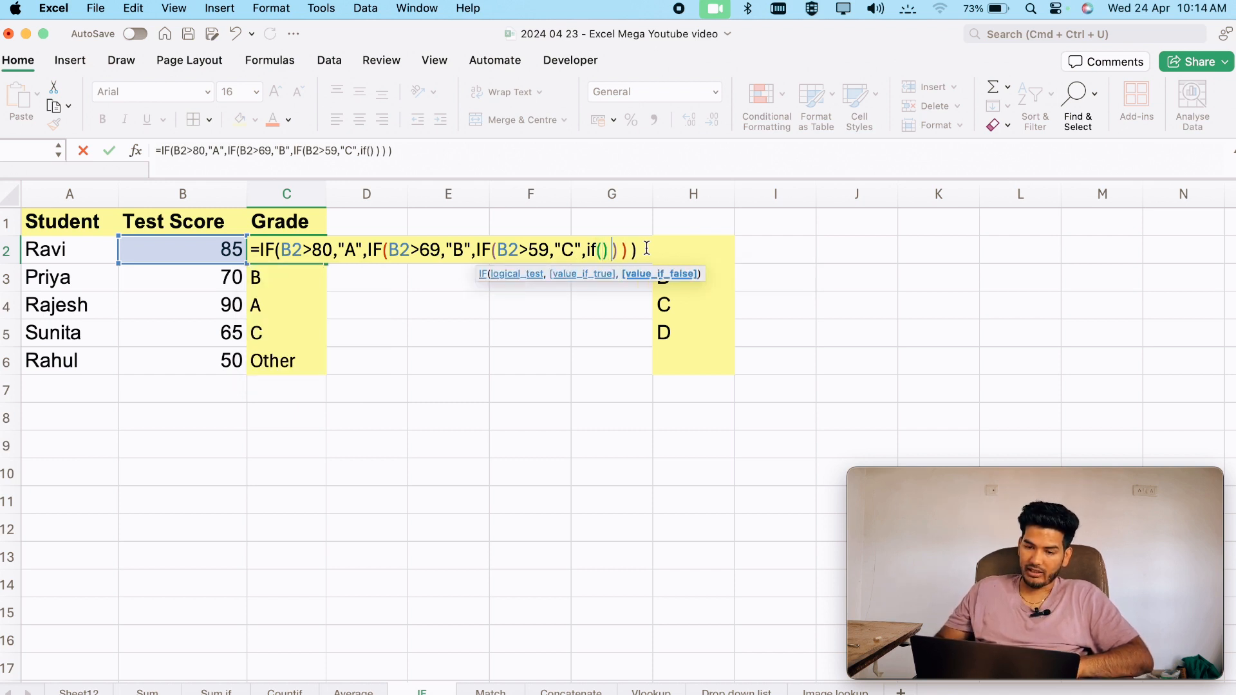
pyautogui.click(183, 252)
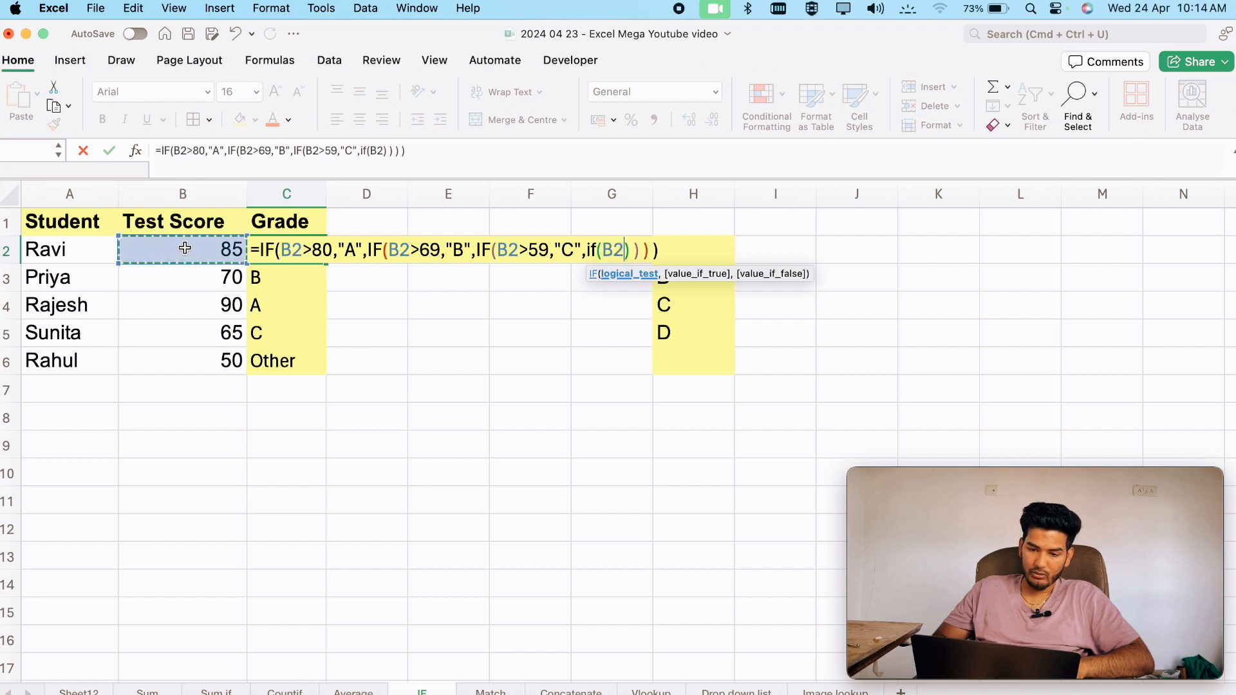
pyautogui.write('>5')
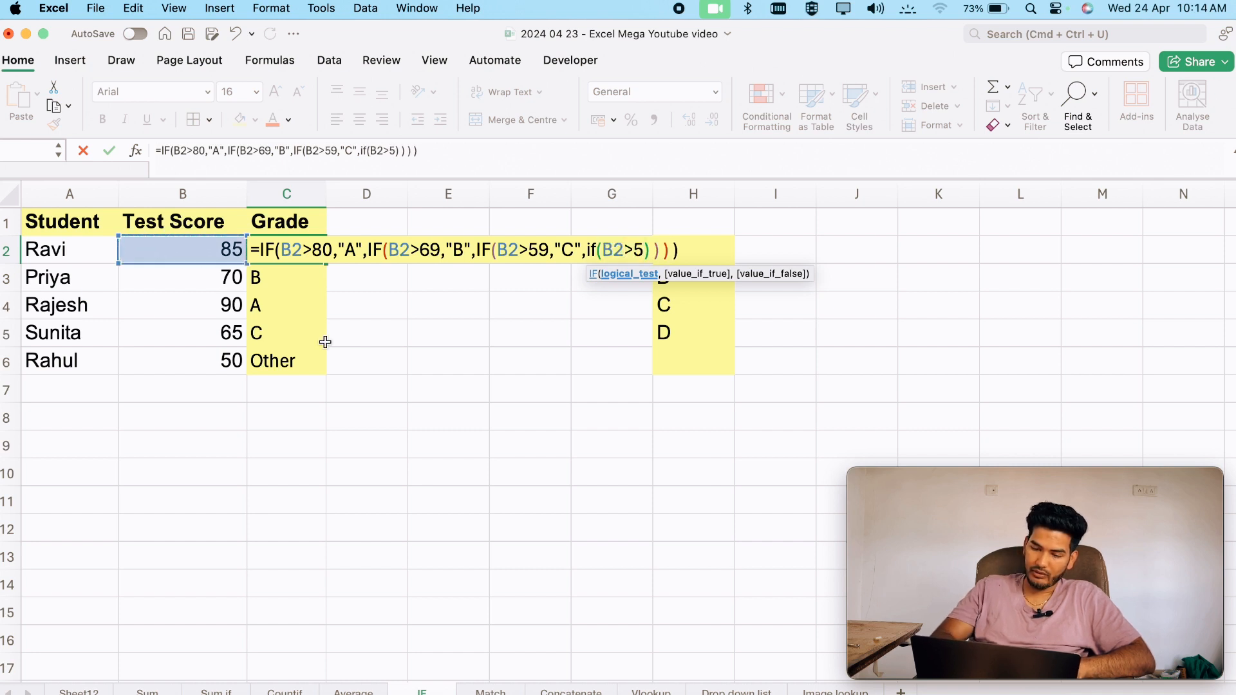
pyautogui.press('BackSpace')
pyautogui.write('49')
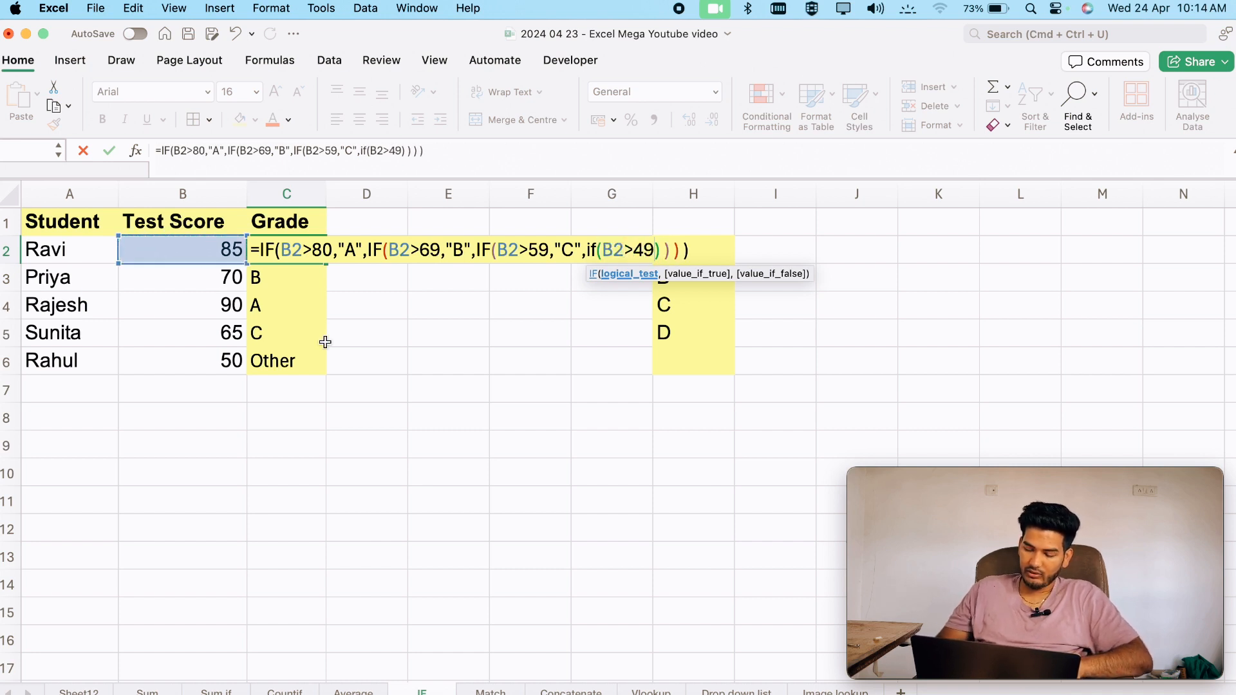
# Complete the fourth IF in C2 with the results "D" and "Fail", and copy the formula down through C6.
pyautogui.write(',"')
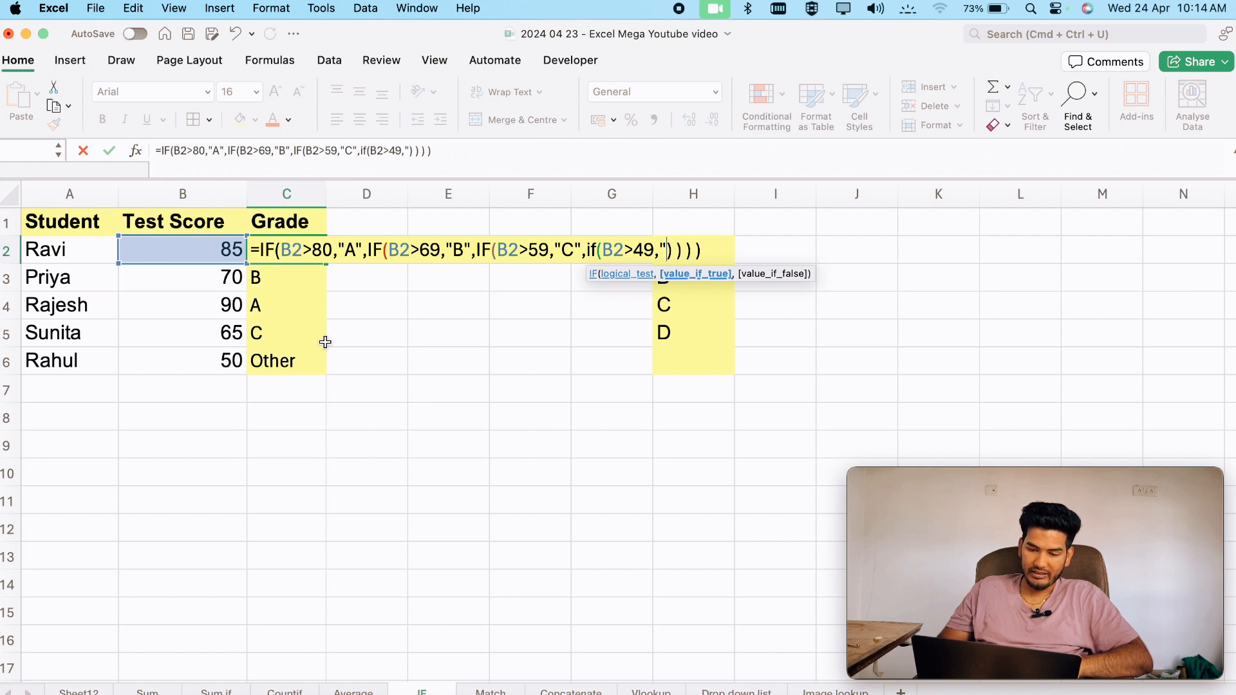
pyautogui.write('D')
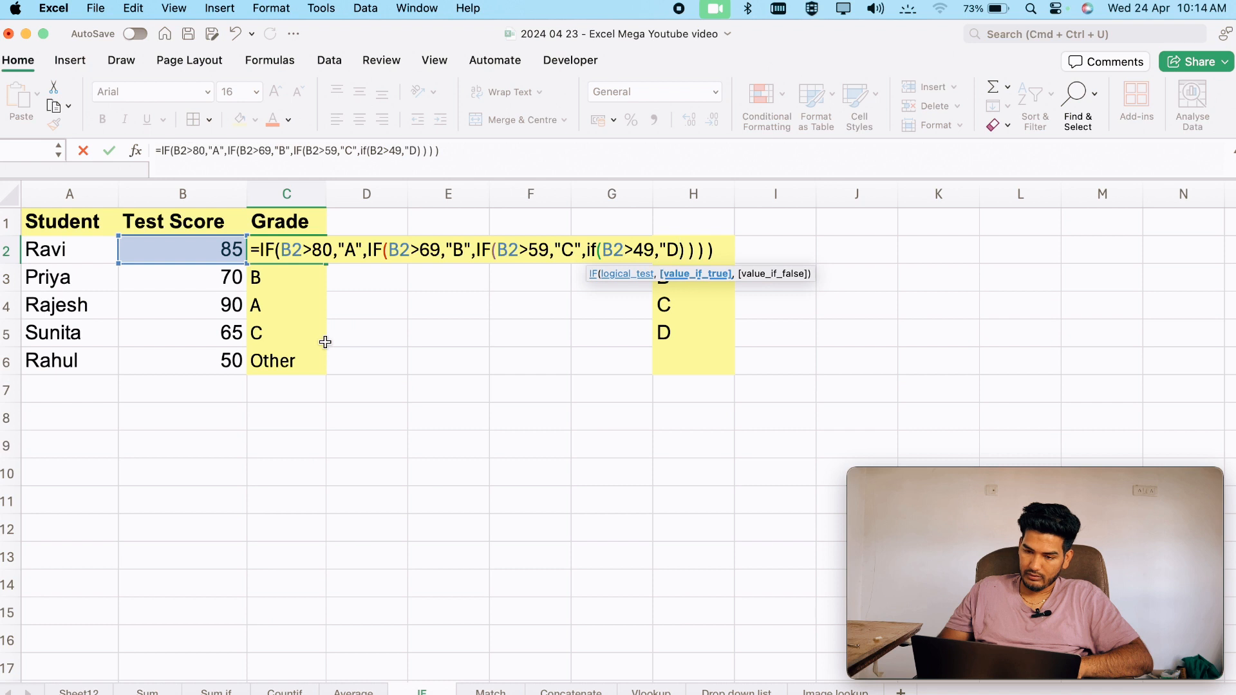
pyautogui.write('",""')
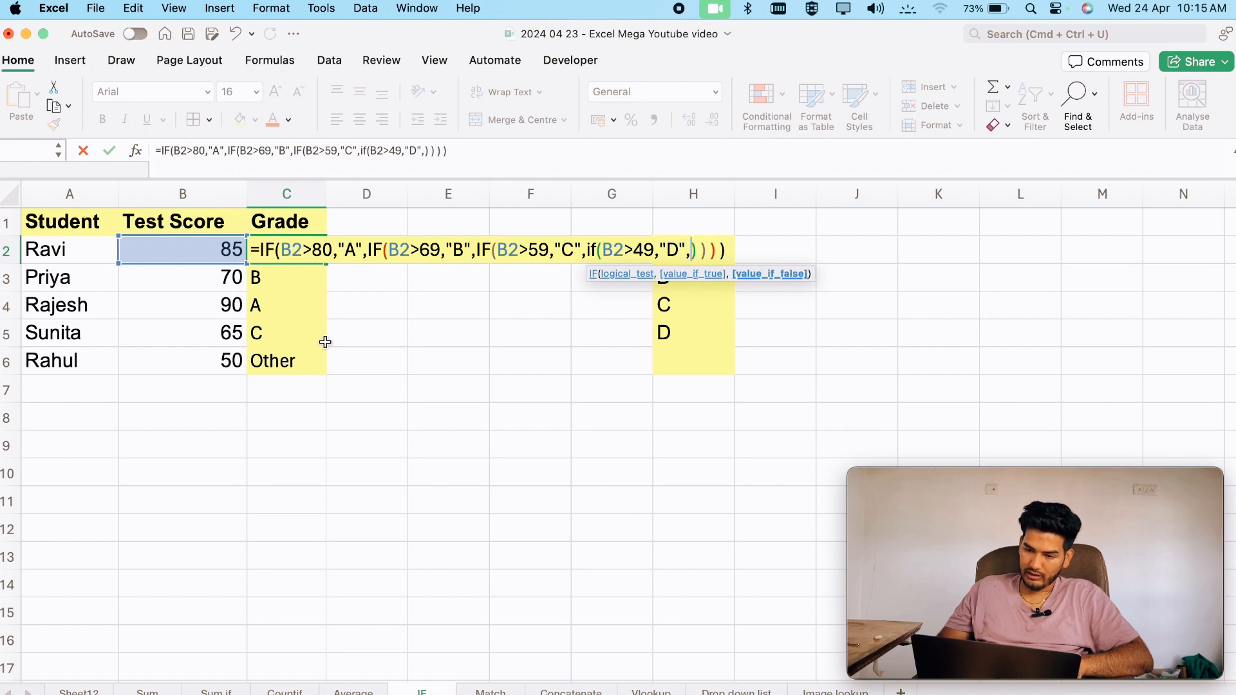
pyautogui.press('BackSpace')
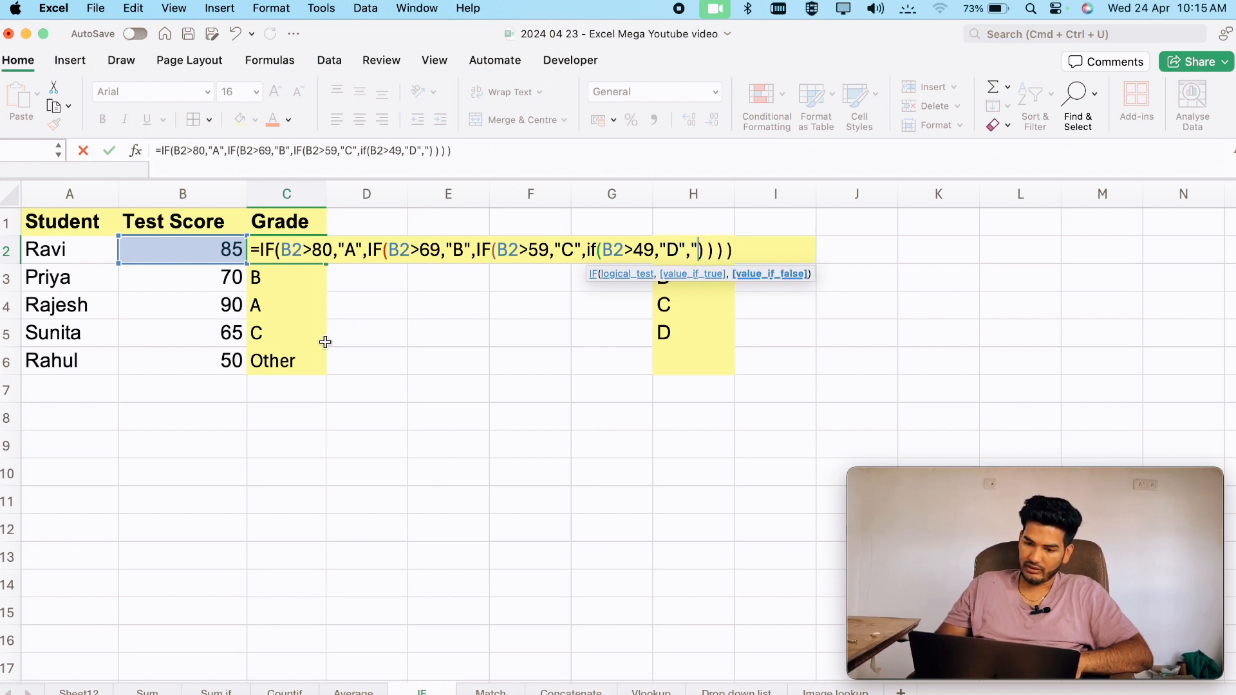
pyautogui.write('Fail"')
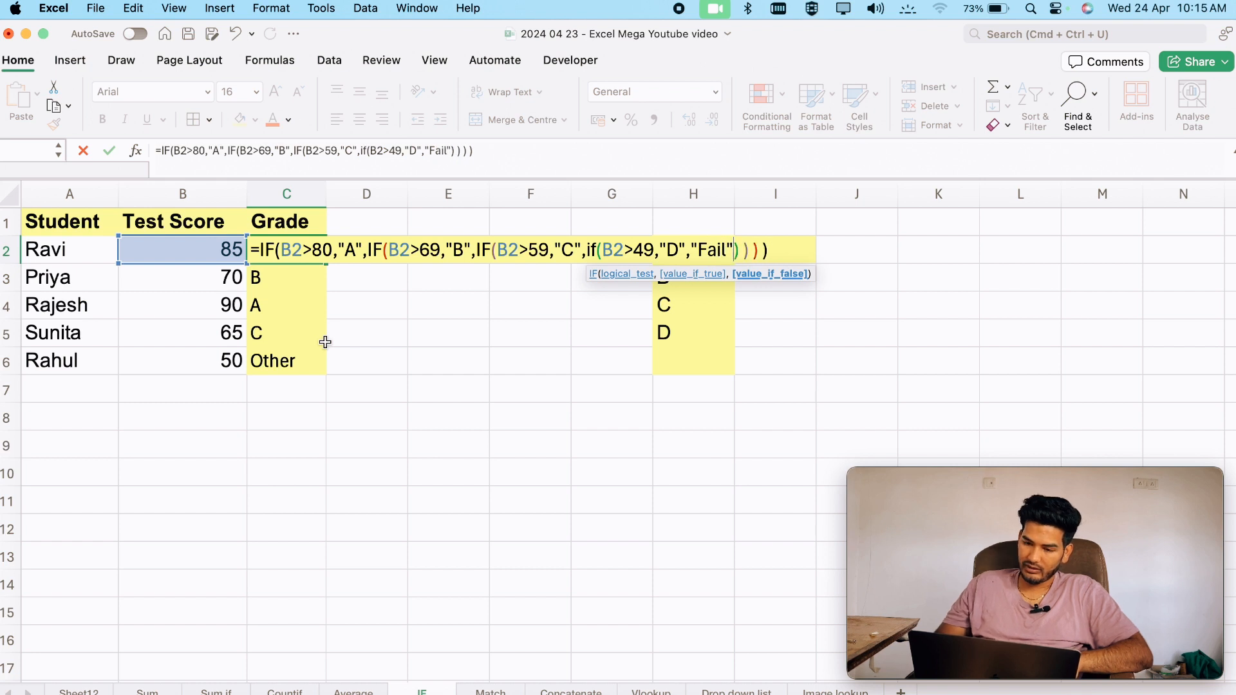
pyautogui.press('Return')
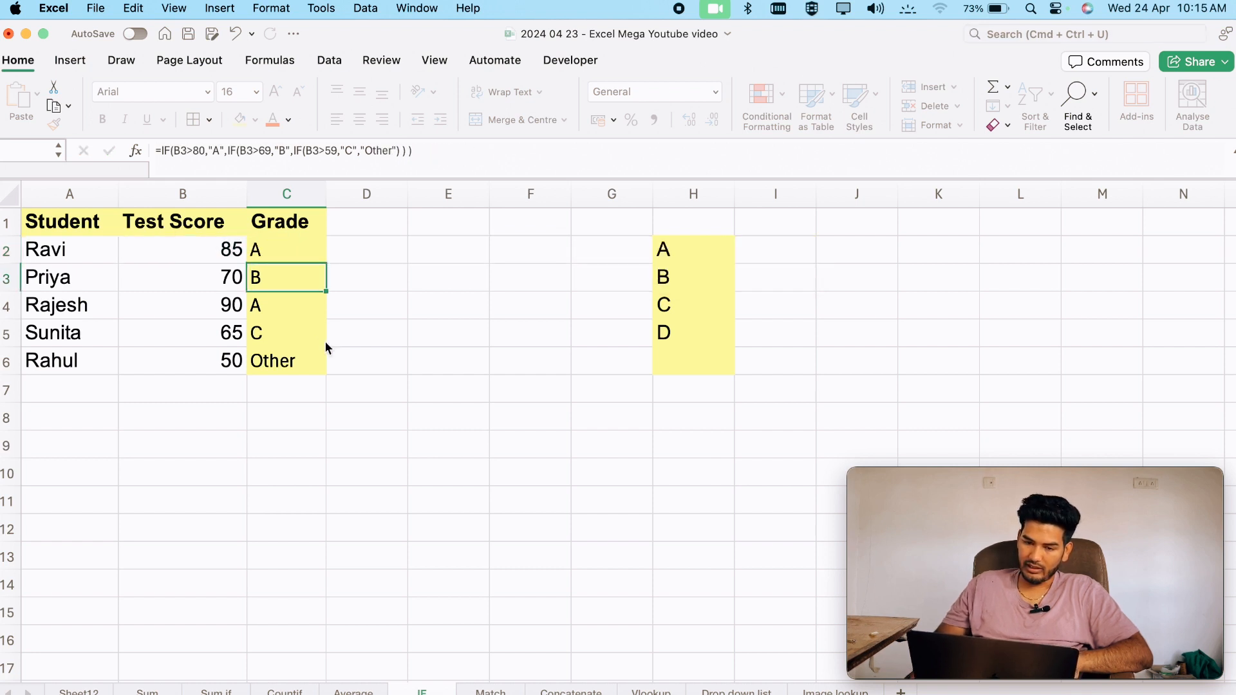
pyautogui.click(289, 250)
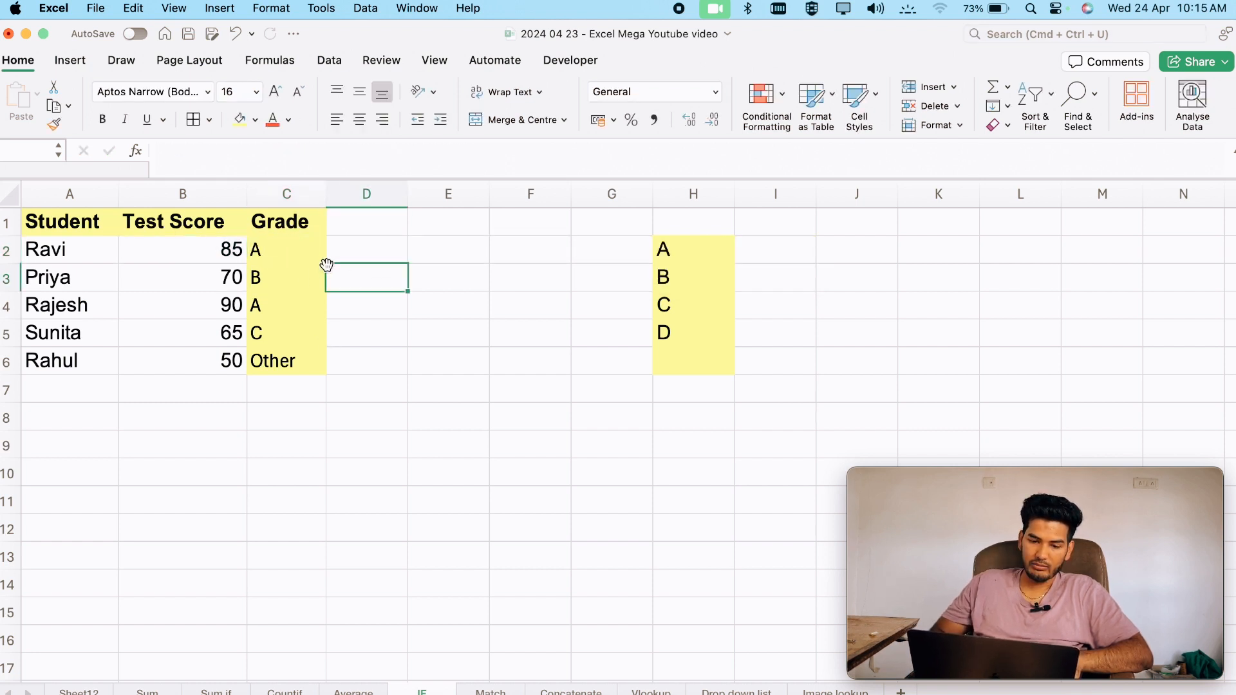
pyautogui.doubleClick(326, 264)
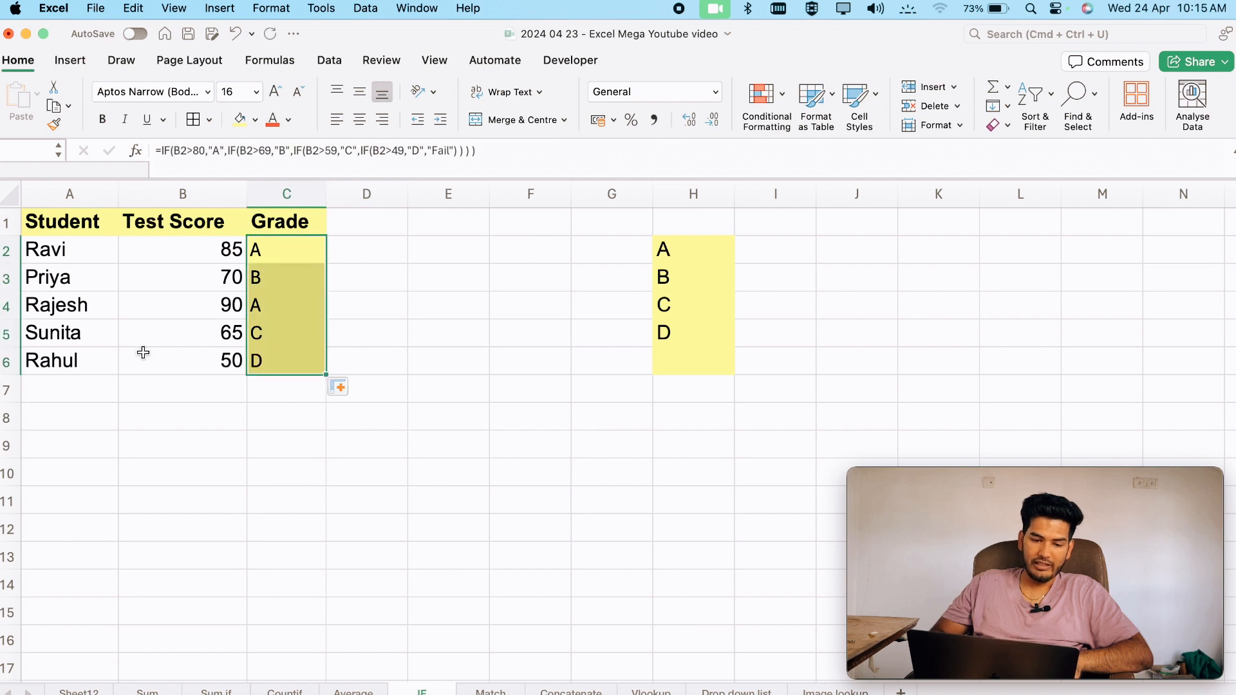
# Duplicate the last student record from A6:C6 into row 7 and re-enter the same student name in A7.
pyautogui.moveTo(55, 358); pyautogui.dragTo(278, 361)
pyautogui.press('super+c')
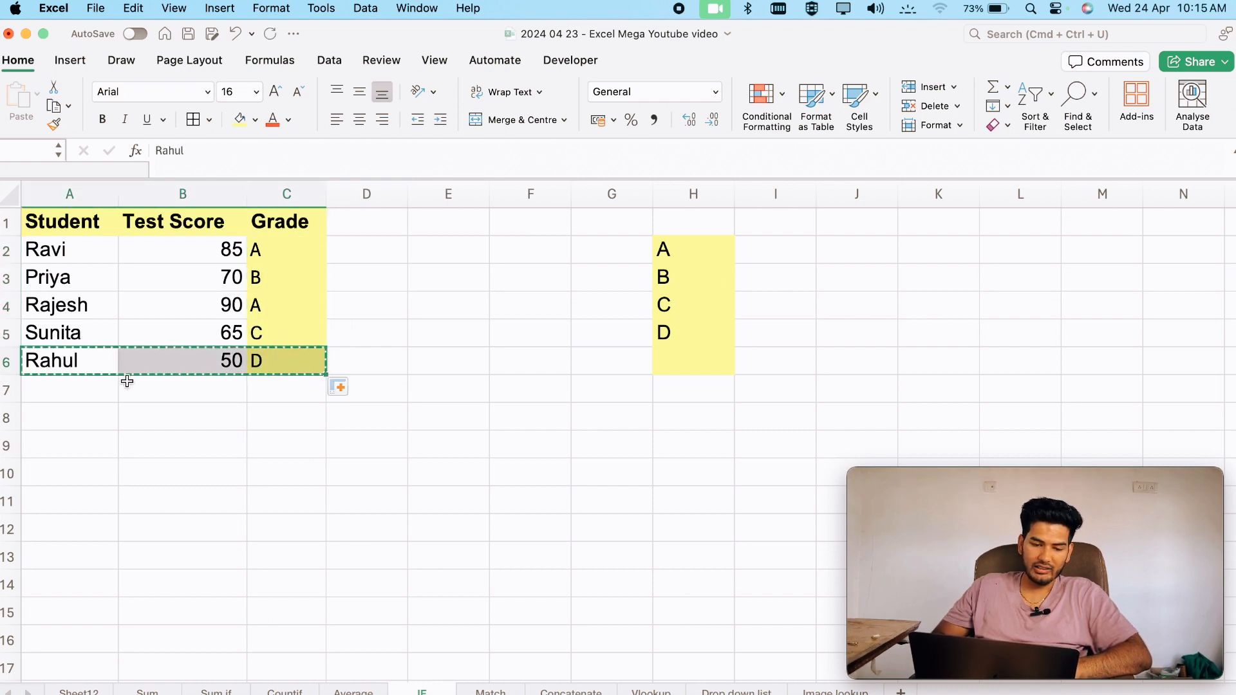
pyautogui.click(61, 383)
pyautogui.press('super+v')
pyautogui.doubleClick(63, 386)
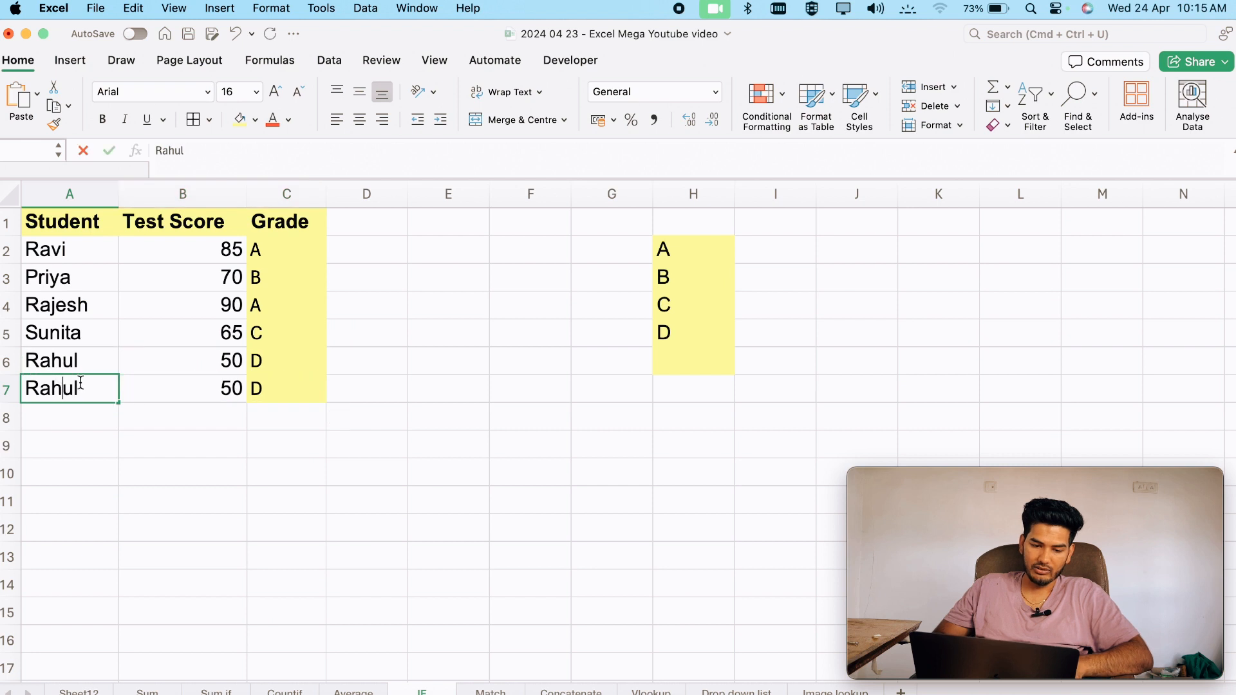
pyautogui.doubleClick(63, 386)
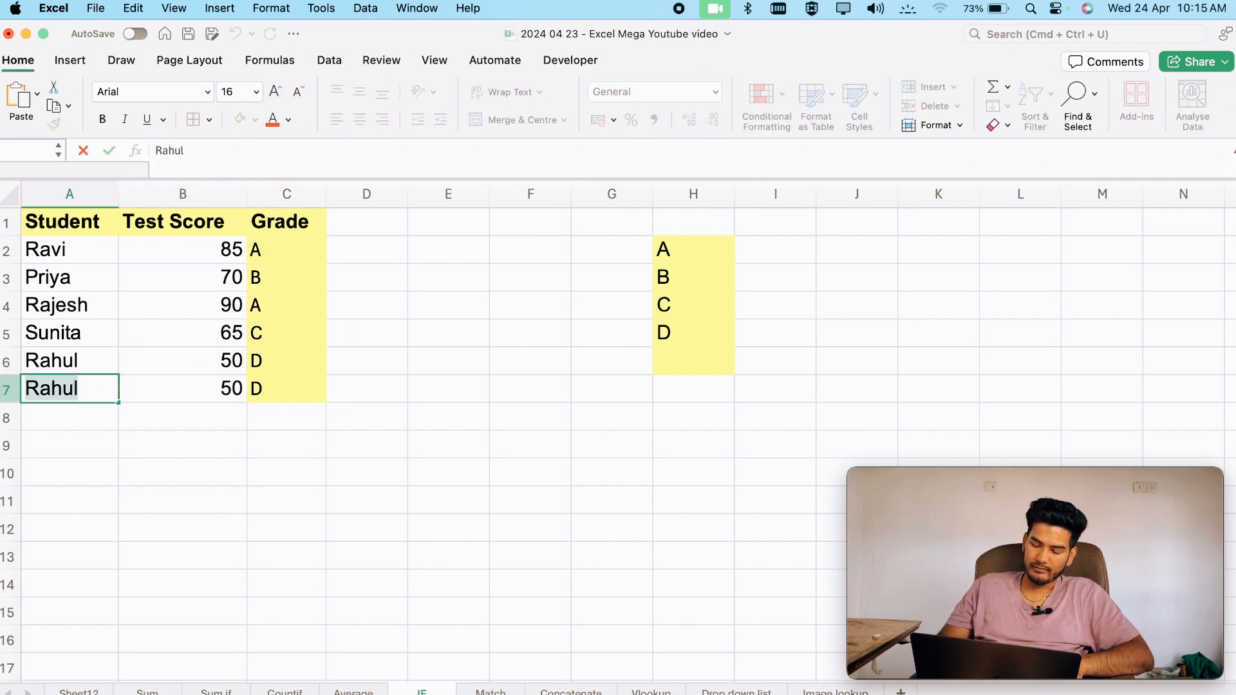
pyautogui.write('Rahul')
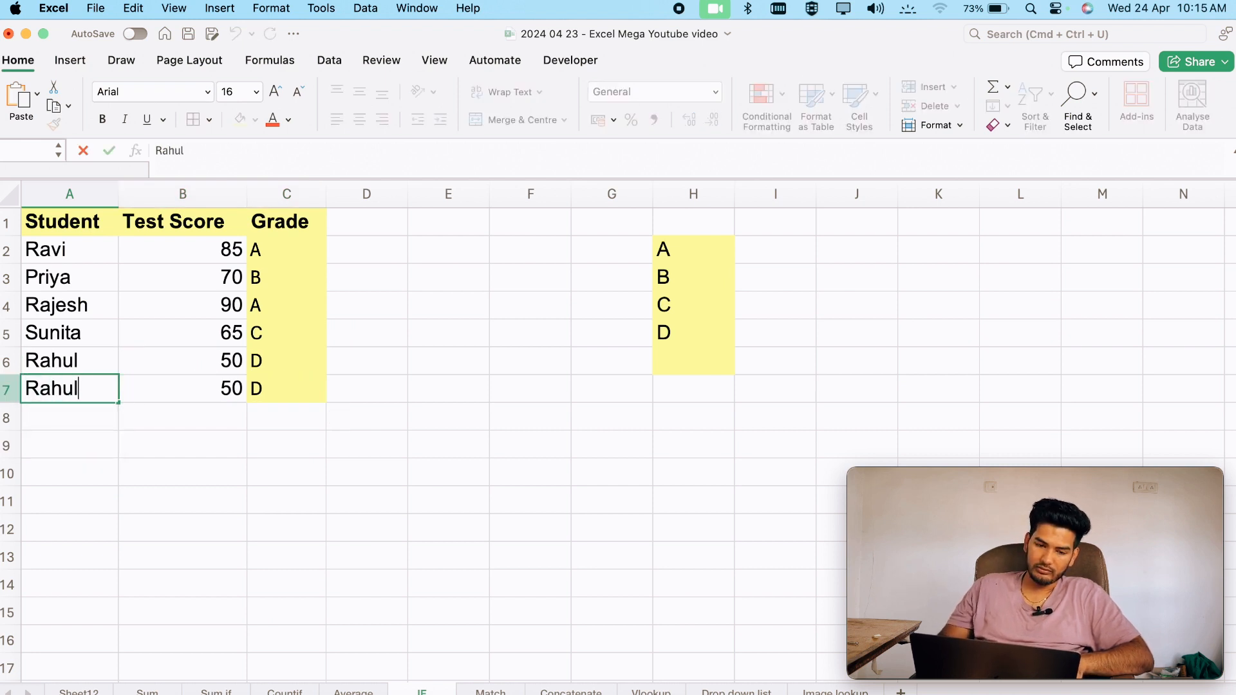
pyautogui.press('Return')
# Change the test score in B7 to 30 and check the resulting grade and formula in C7.
pyautogui.doubleClick(232, 388)
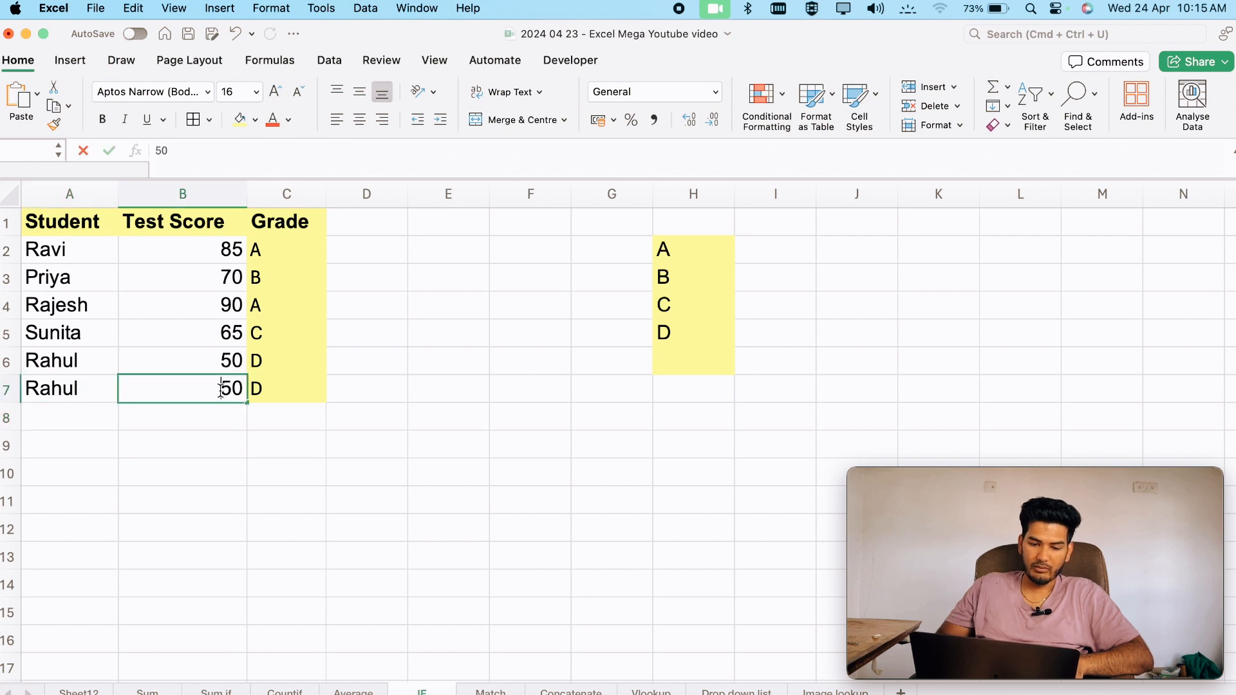
pyautogui.press('BackSpace')
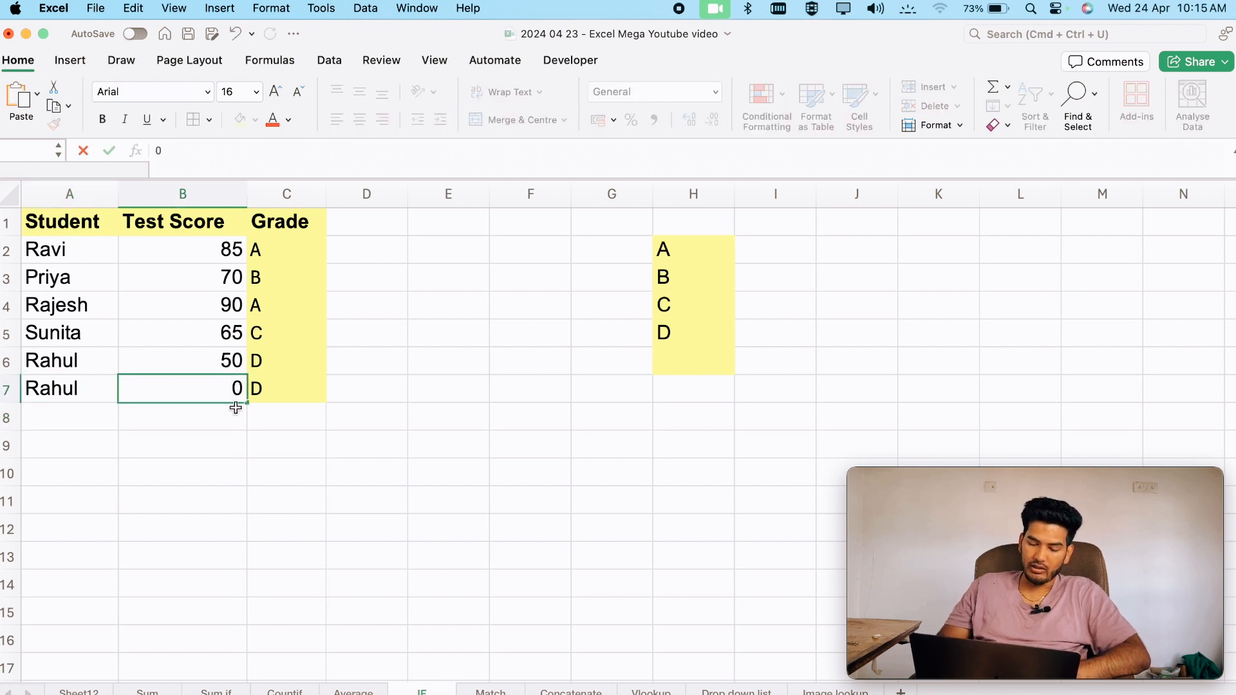
pyautogui.write('3')
pyautogui.press('Return')
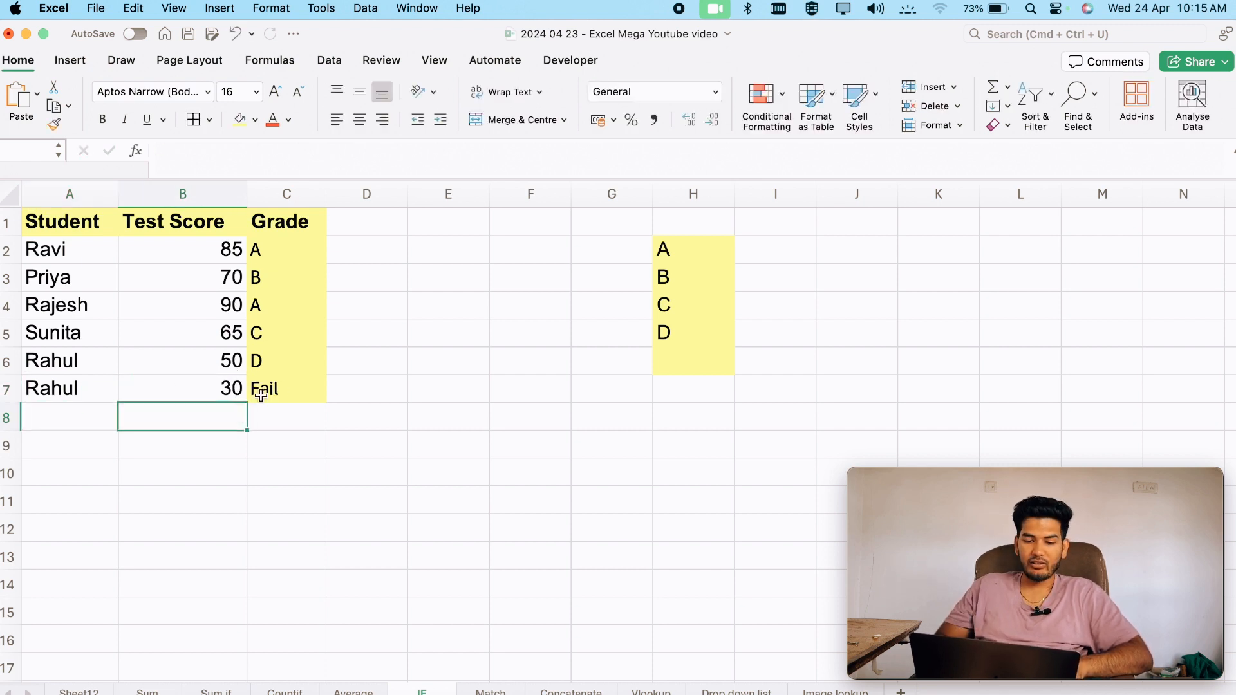
pyautogui.click(298, 384)
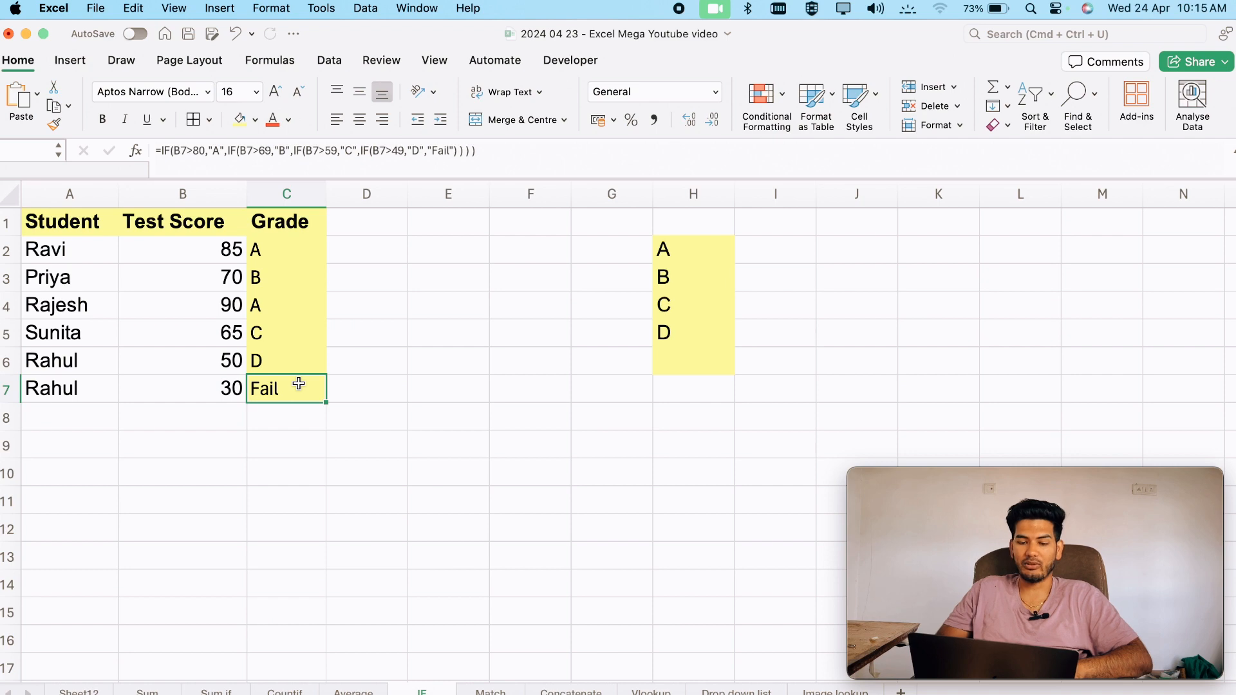
# Open the Match sheet and examine the Fruit and Price table, the lookup fruit in F2 and the Position cell G2.
pyautogui.click(489, 689)
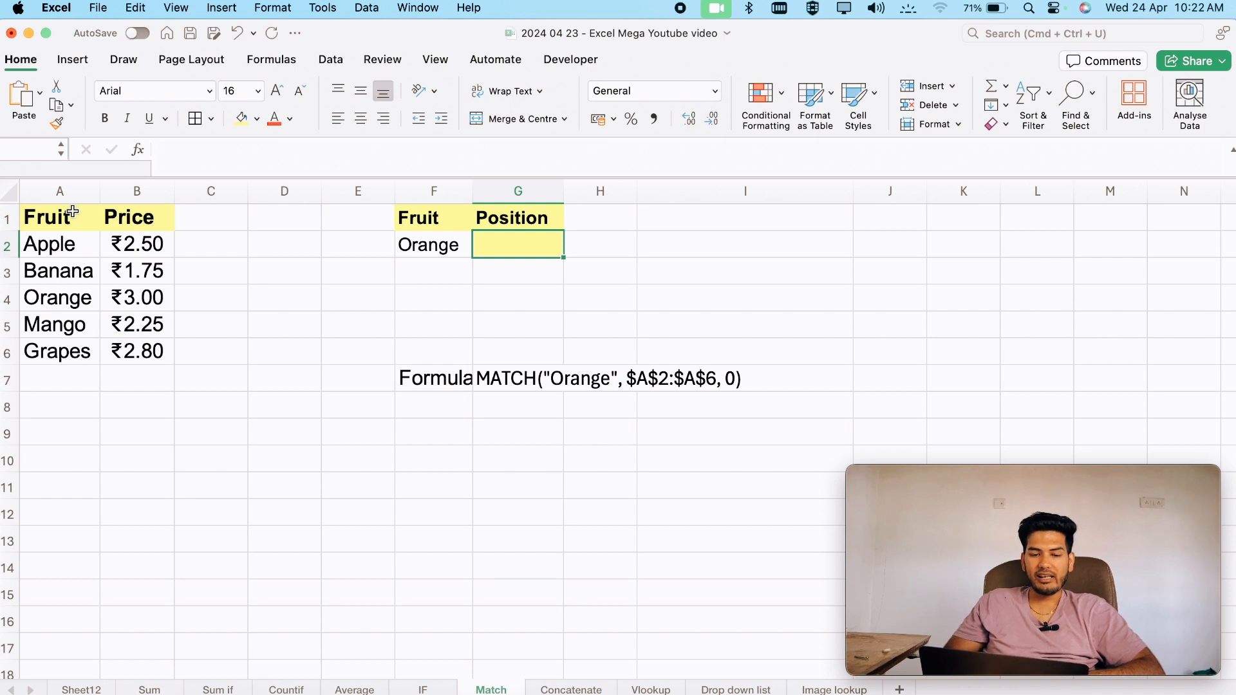
pyautogui.moveTo(60, 193); pyautogui.dragTo(133, 264)
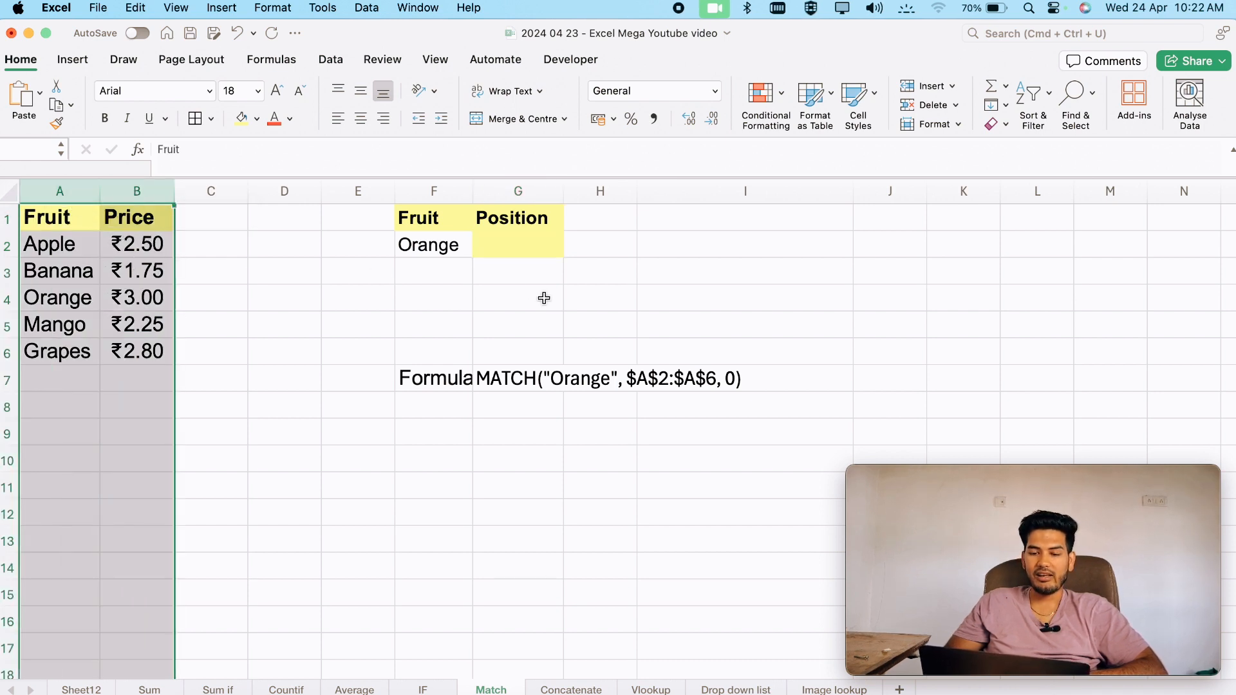
pyautogui.click(430, 250)
pyautogui.doubleClick(430, 251)
pyautogui.doubleClick(430, 251)
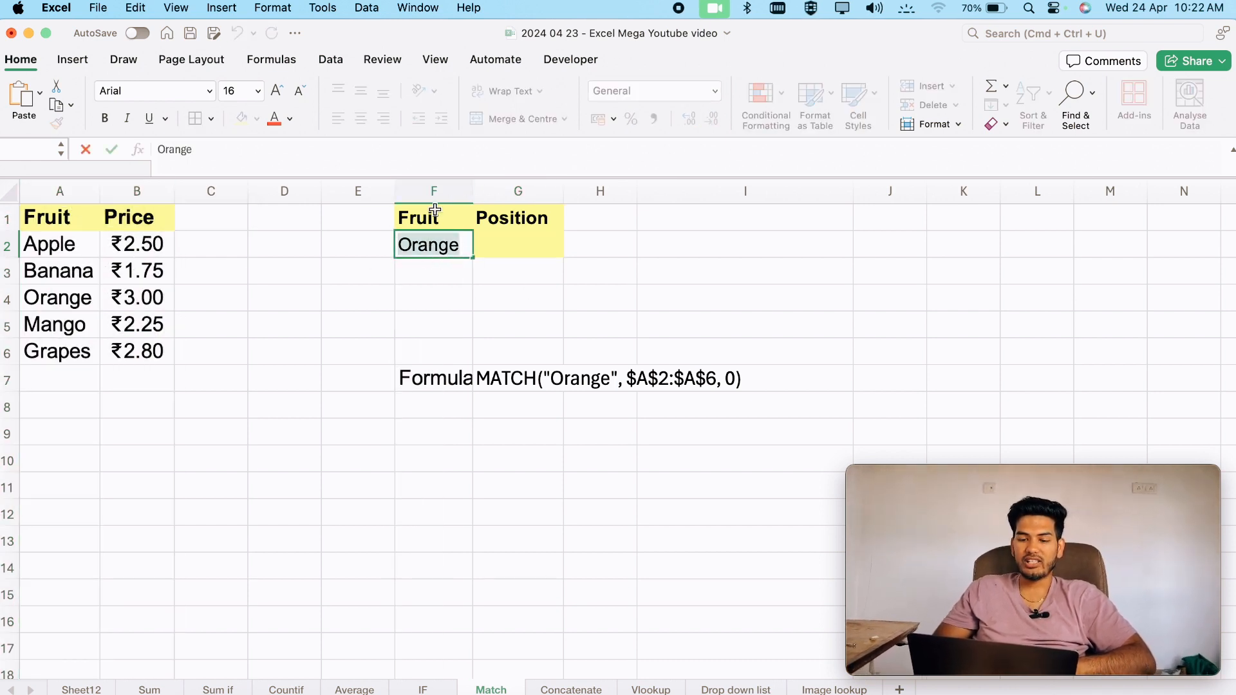
pyautogui.moveTo(419, 219); pyautogui.dragTo(471, 239)
pyautogui.doubleClick(511, 240)
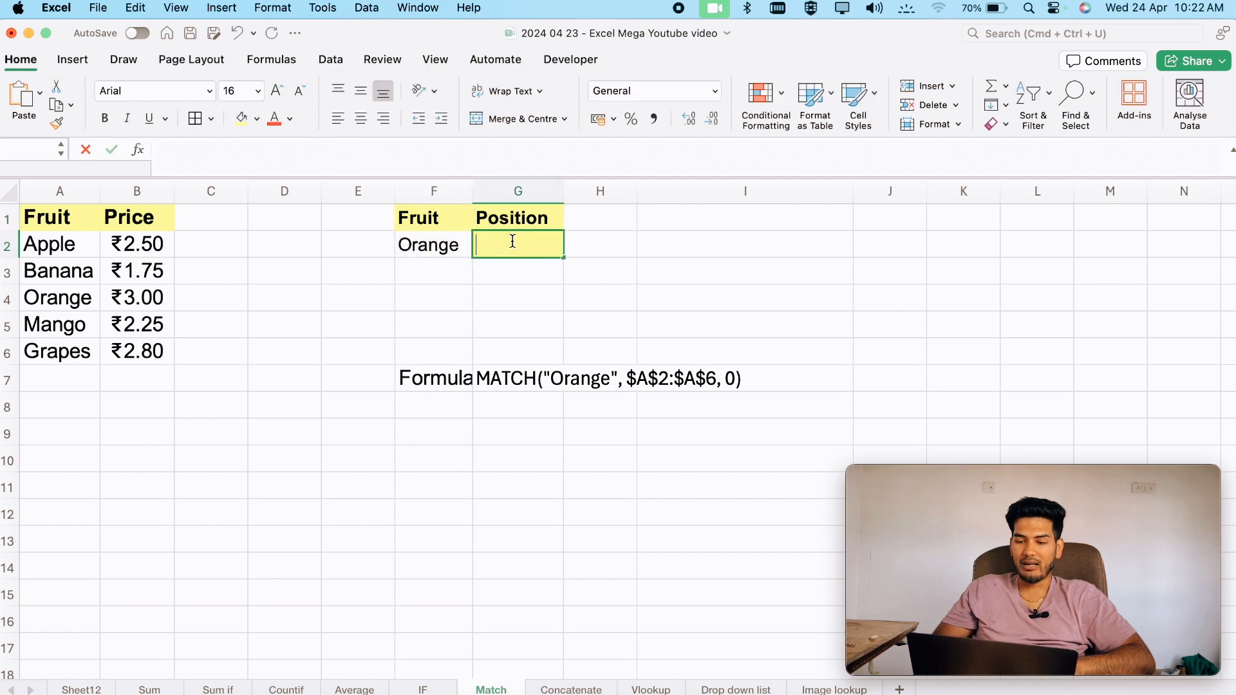
pyautogui.moveTo(74, 223); pyautogui.dragTo(141, 359)
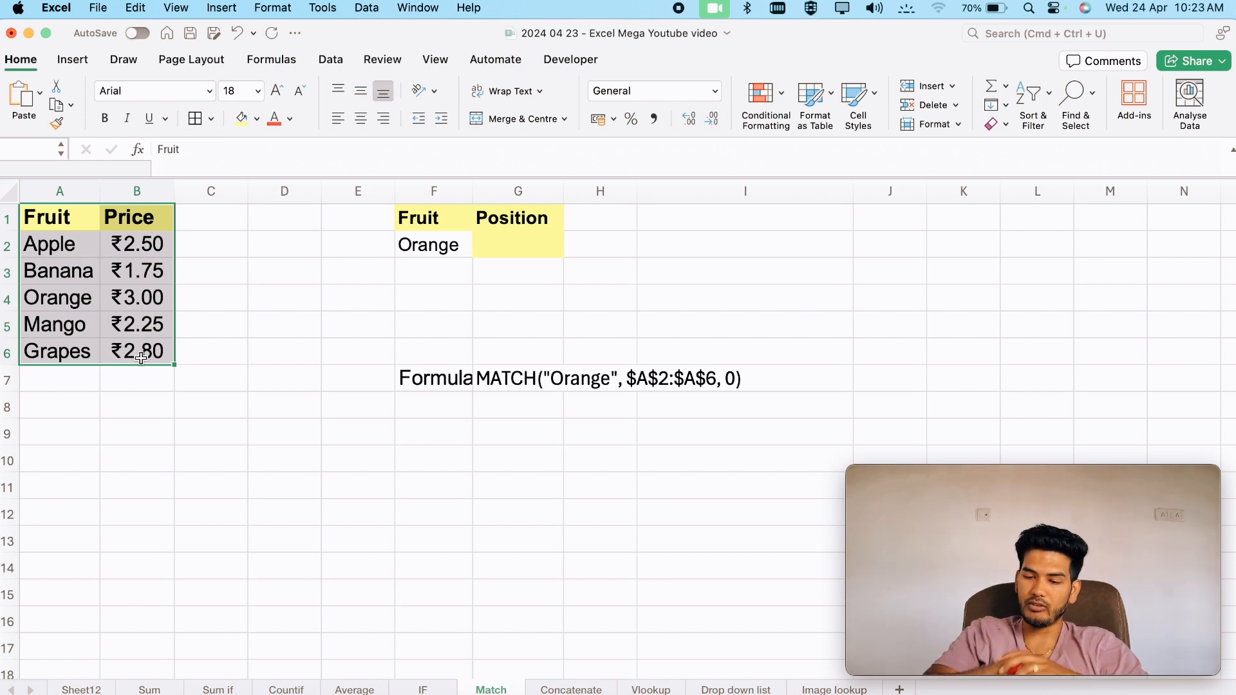
# Start a MATCH formula in G2 with F2 as the lookup value.
pyautogui.click(511, 250)
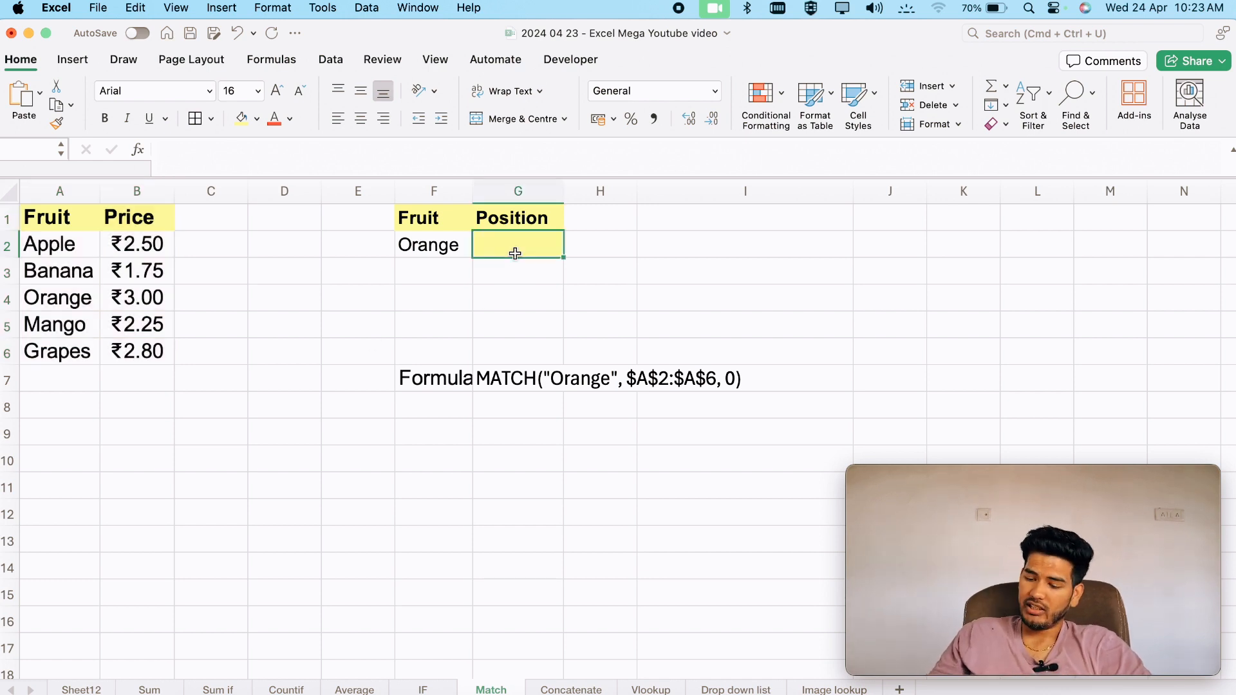
pyautogui.write('=')
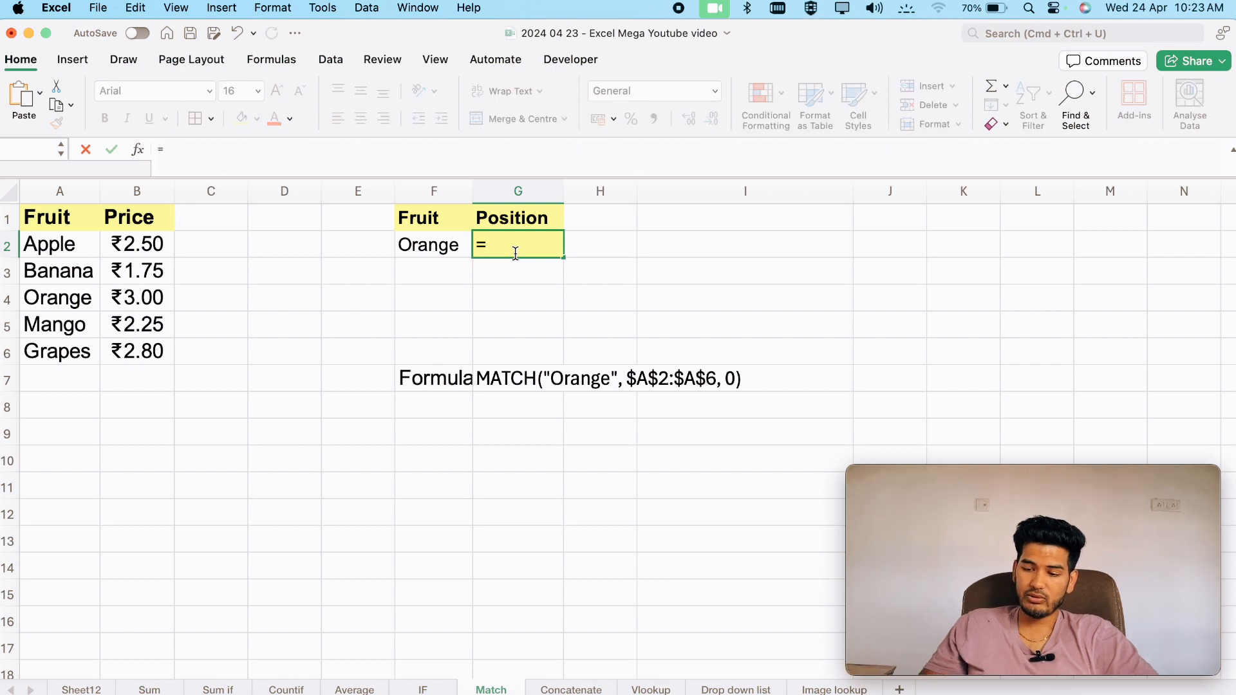
pyautogui.write('mat')
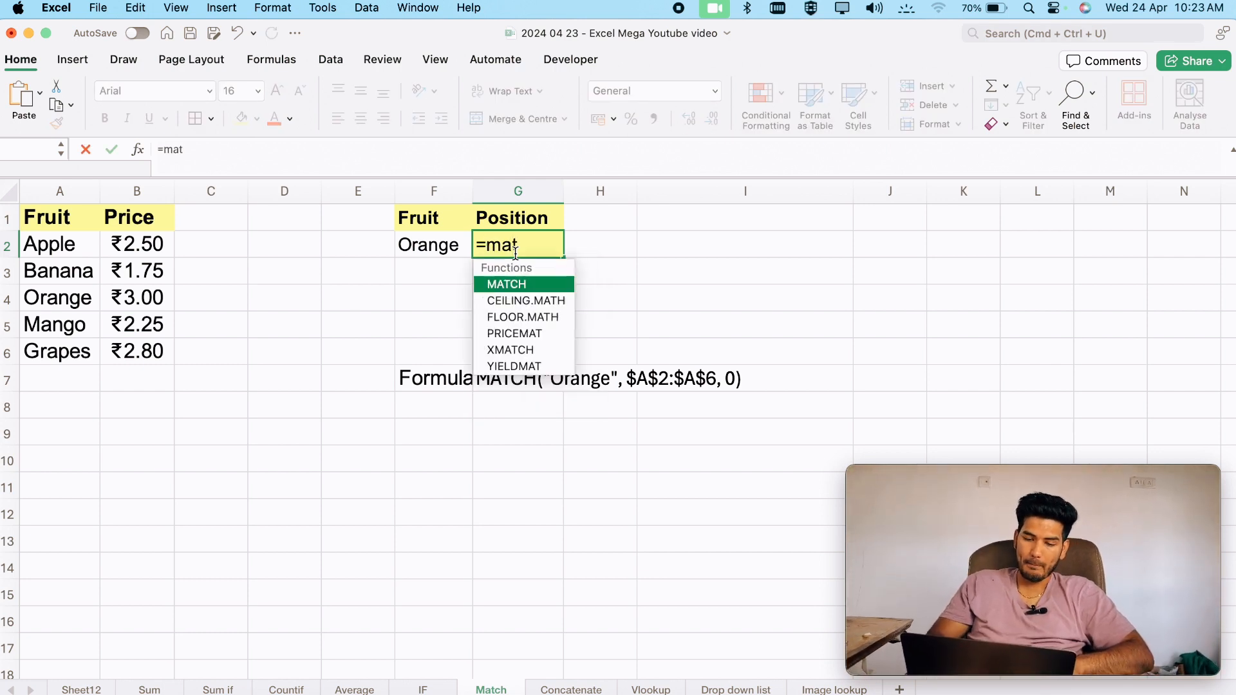
pyautogui.press('Tab')
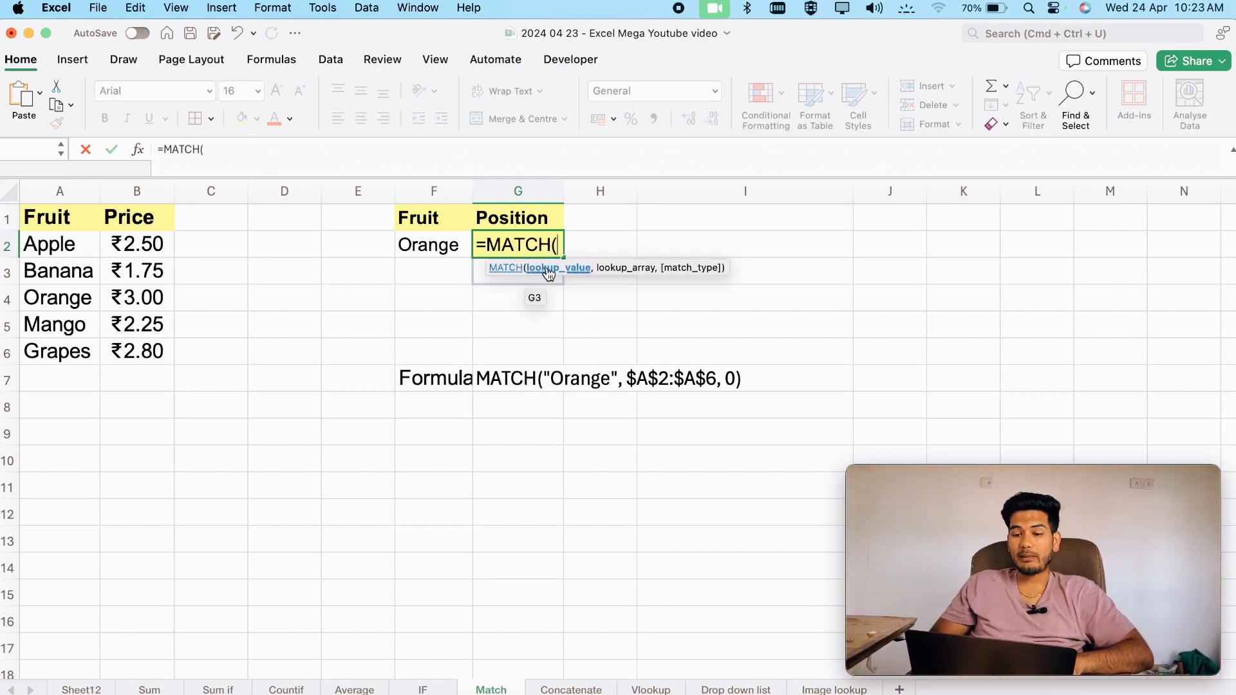
pyautogui.click(424, 249)
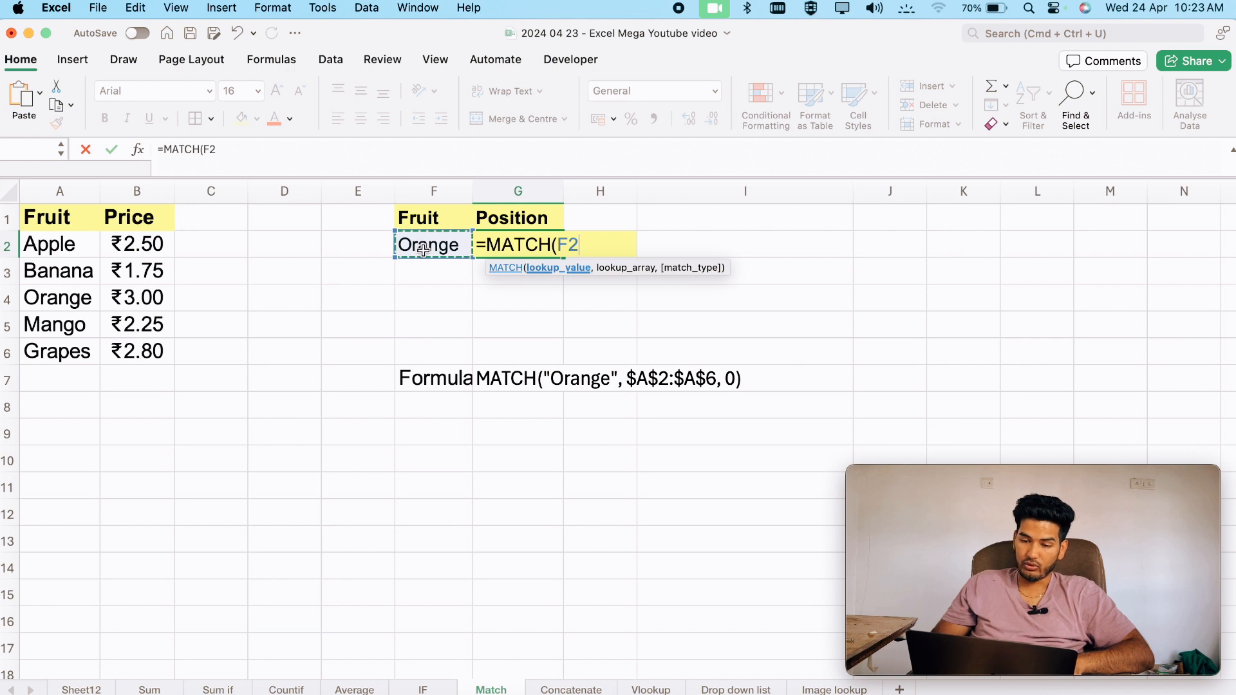
pyautogui.write(',')
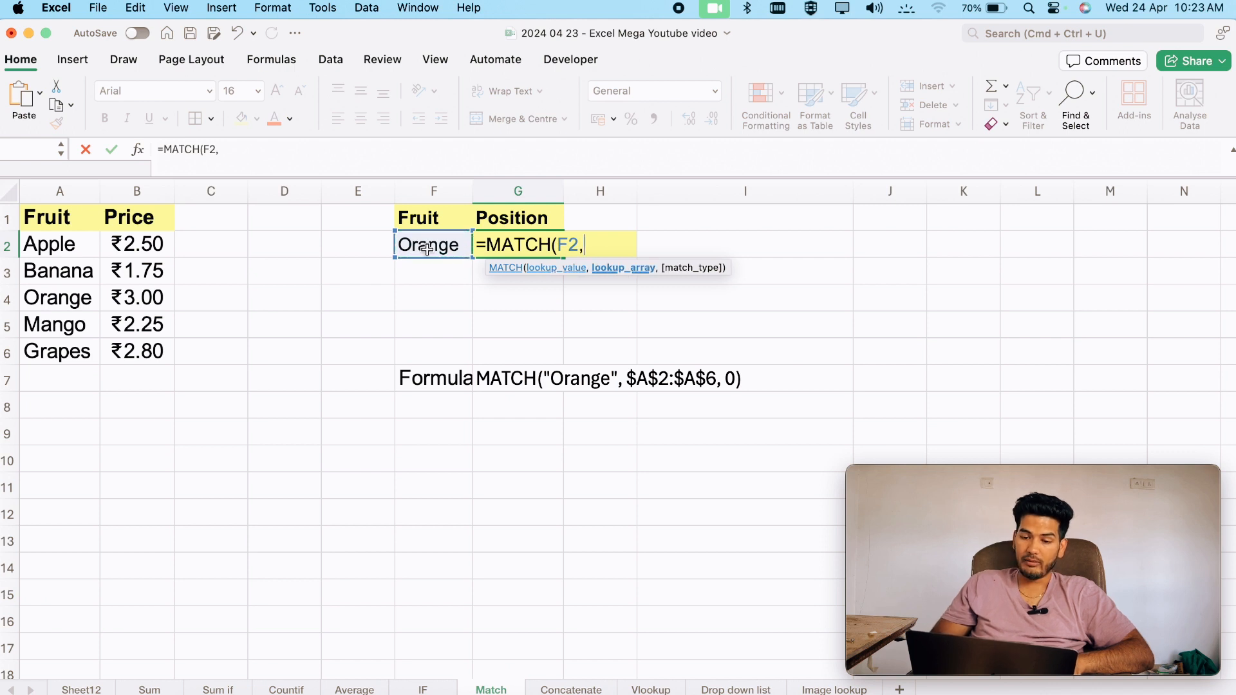
# Complete G2's MATCH formula with the lookup array A1:A6 and exact match type 0.
pyautogui.click(62, 190)
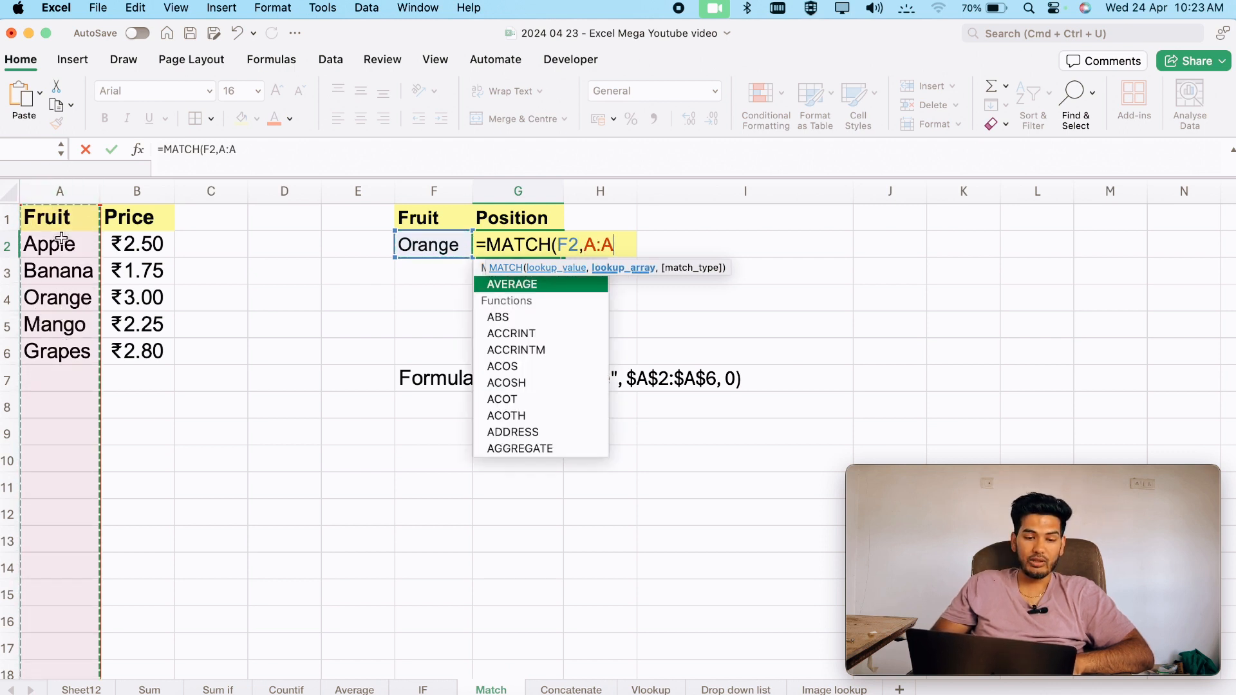
pyautogui.moveTo(60, 218); pyautogui.dragTo(55, 353)
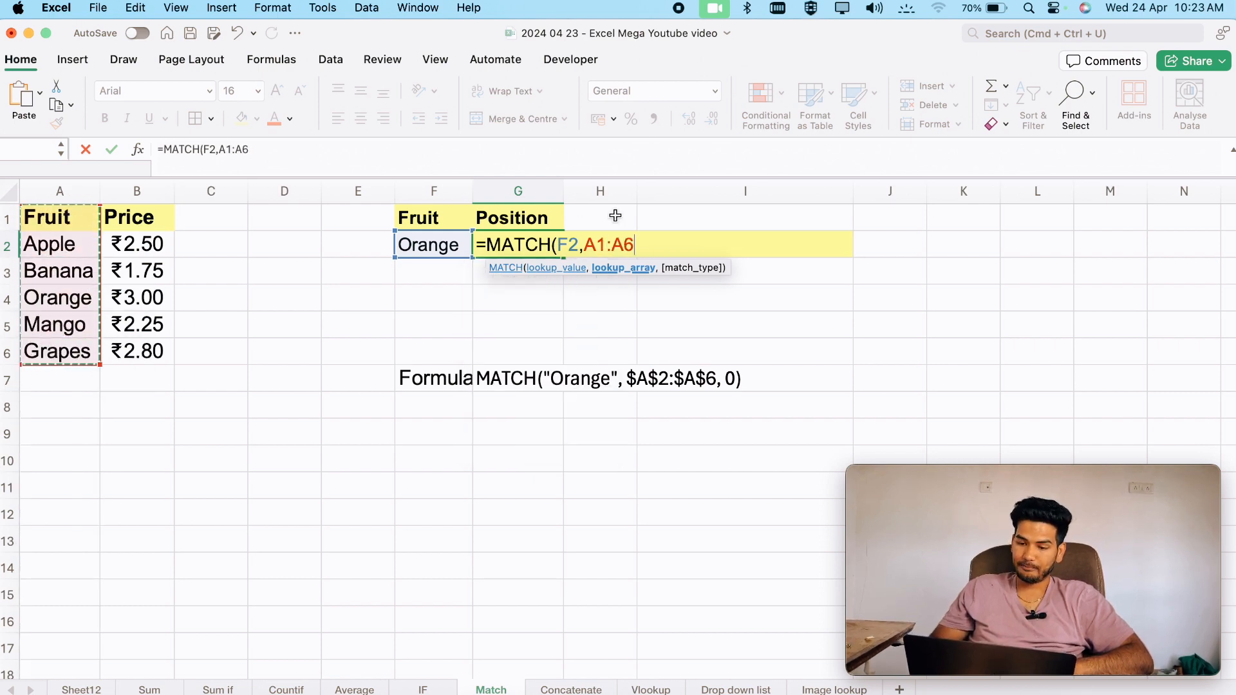
pyautogui.write(',')
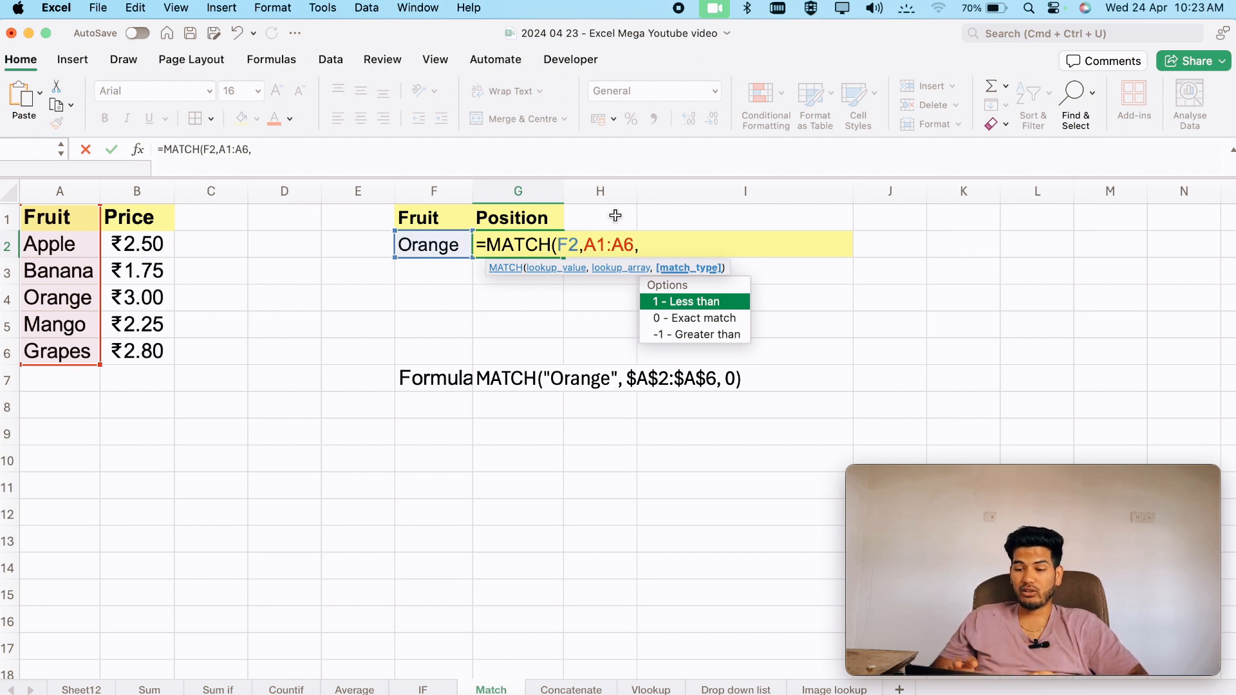
pyautogui.press('Down')
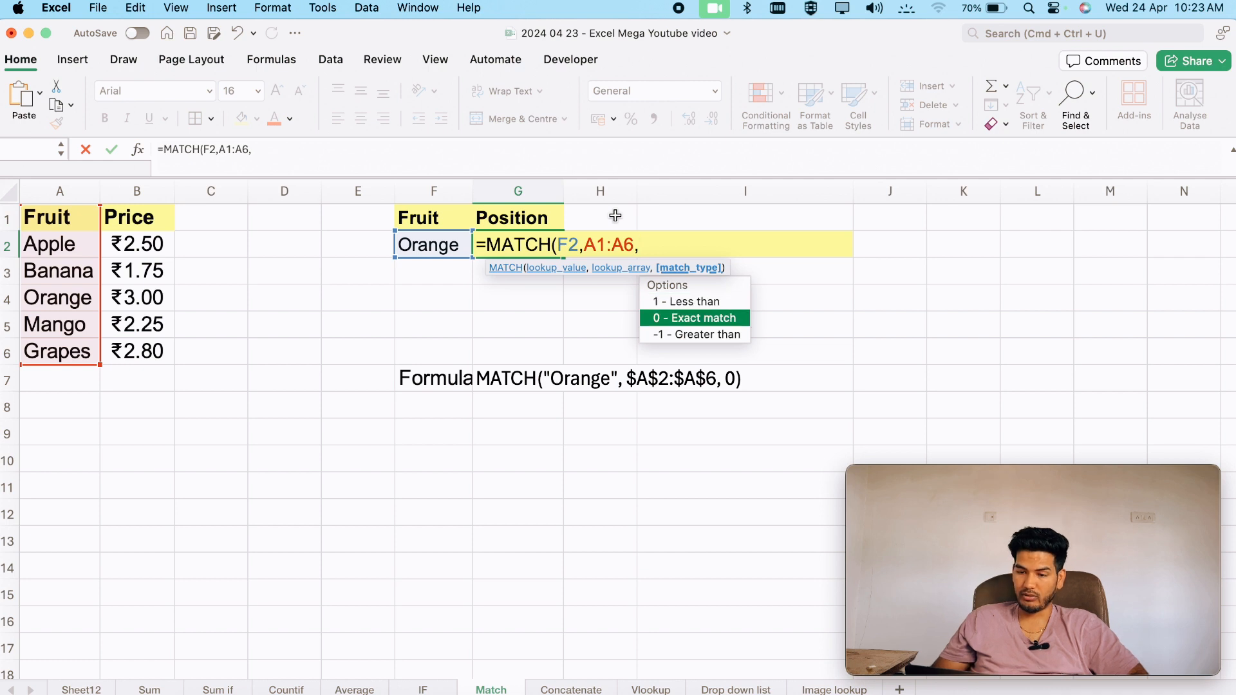
pyautogui.write('0')
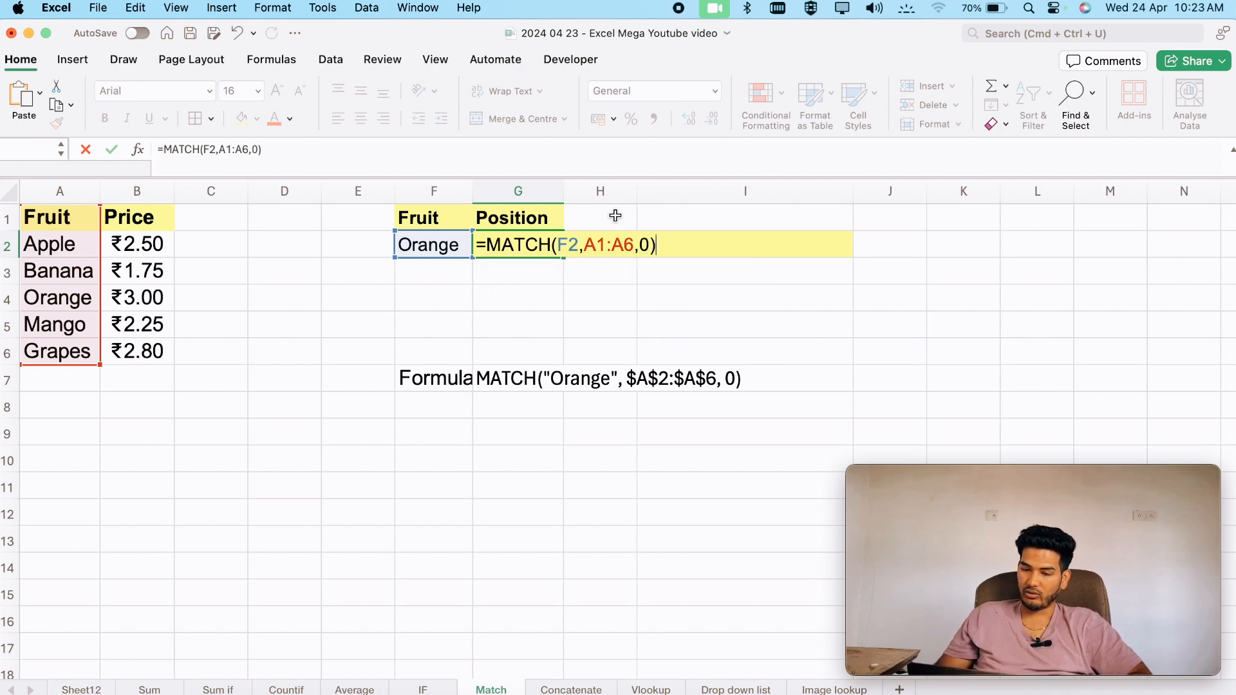
pyautogui.press('Return')
pyautogui.click(553, 241)
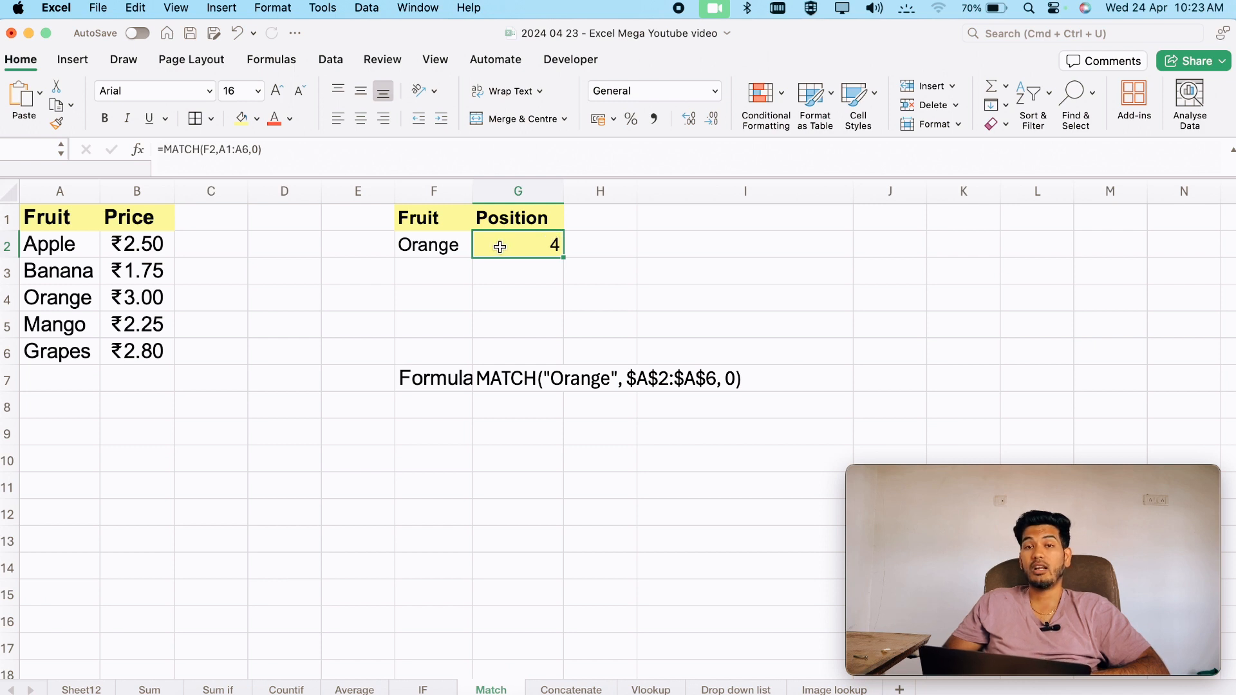
# Count down the fruit column from the header in A1 to Orange in A4 to verify the returned position.
pyautogui.click(54, 217)
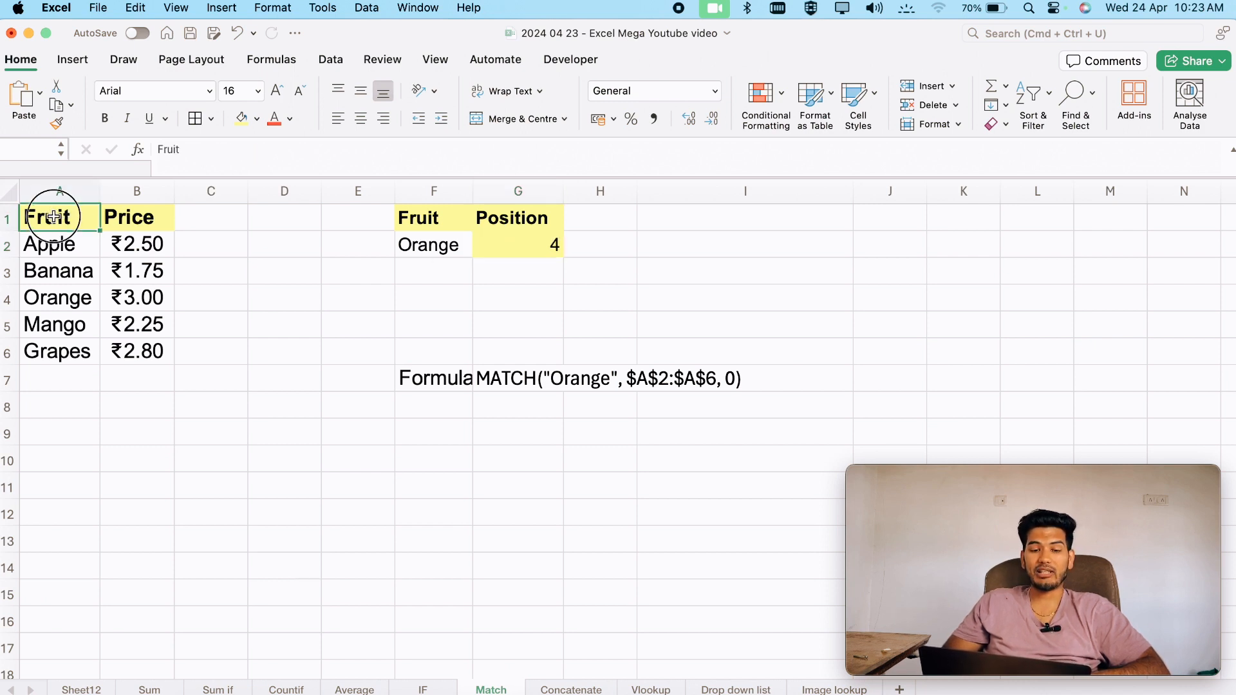
pyautogui.press('super+shift+period')
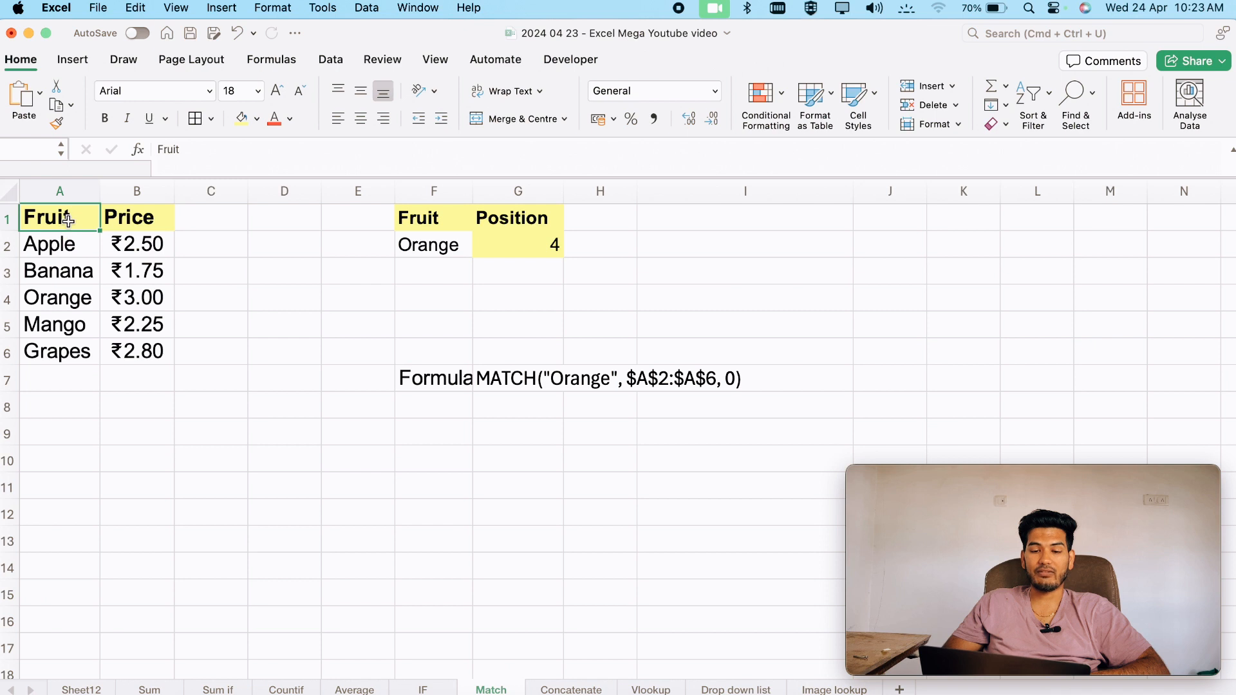
pyautogui.click(62, 244)
pyautogui.click(71, 271)
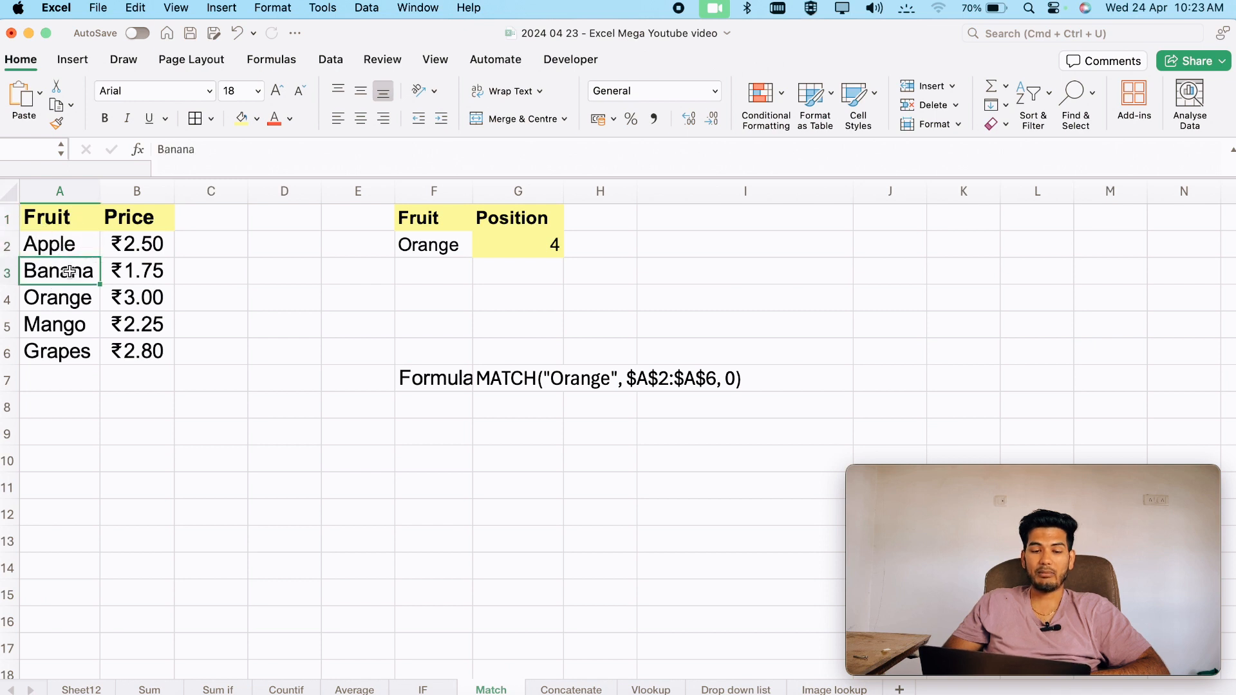
pyautogui.click(61, 295)
# Edit G2's MATCH formula so the lookup array excludes the header and covers A2:A6.
pyautogui.click(518, 258)
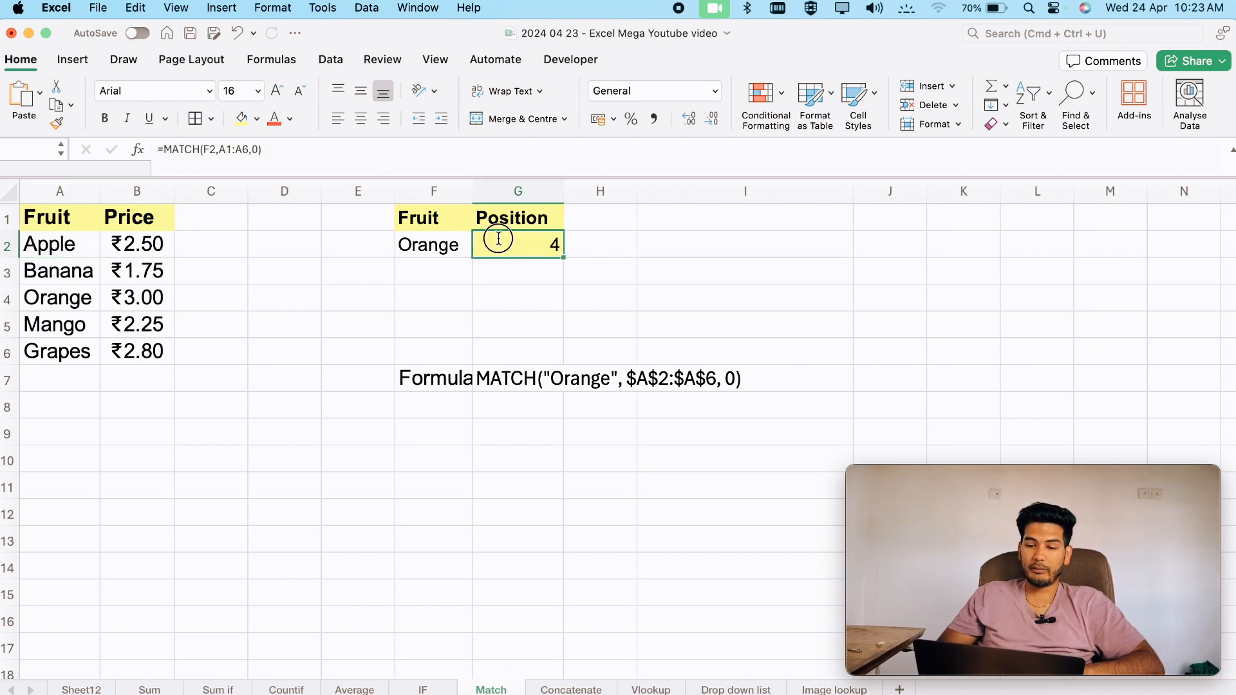
pyautogui.doubleClick(498, 238)
pyautogui.click(581, 245)
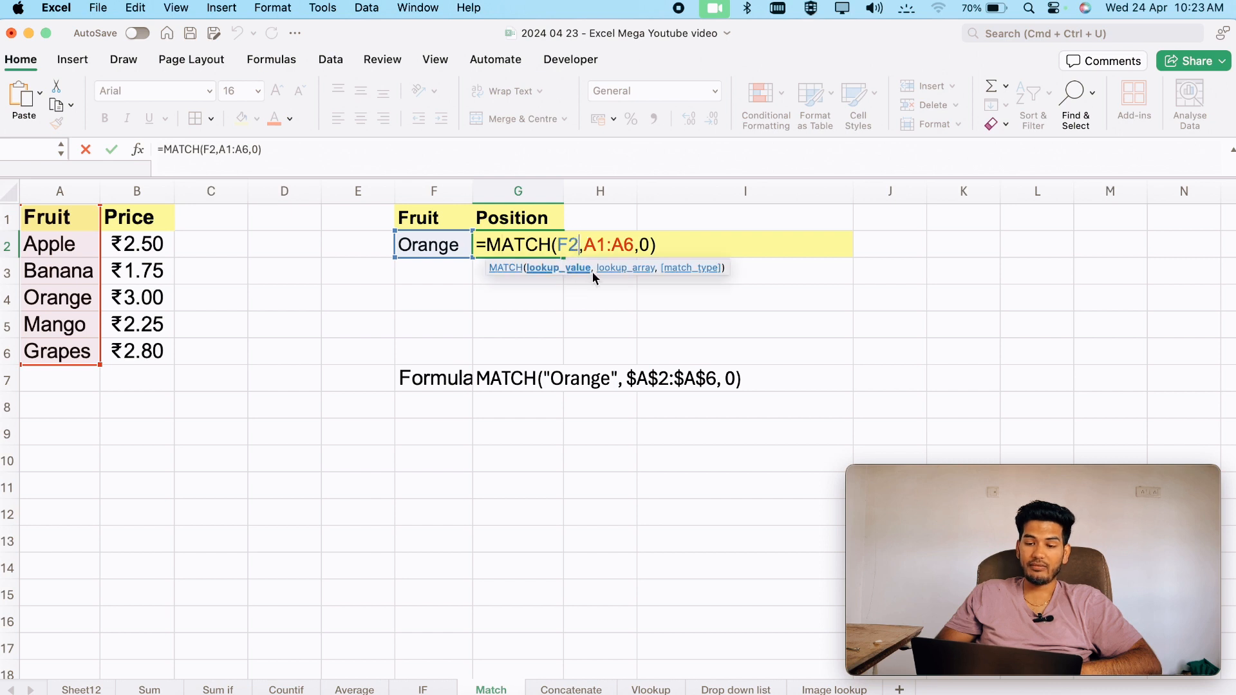
pyautogui.click(606, 245)
pyautogui.press('BackSpace')
pyautogui.write('2')
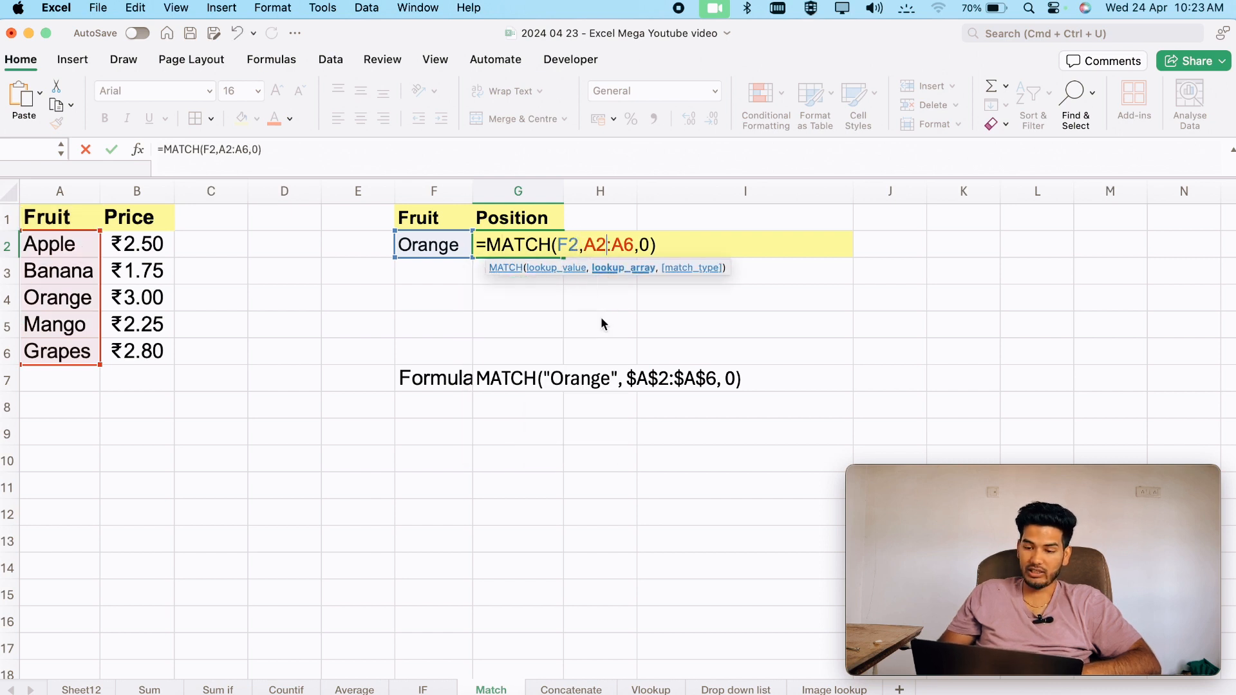
pyautogui.press('Return')
pyautogui.click(533, 251)
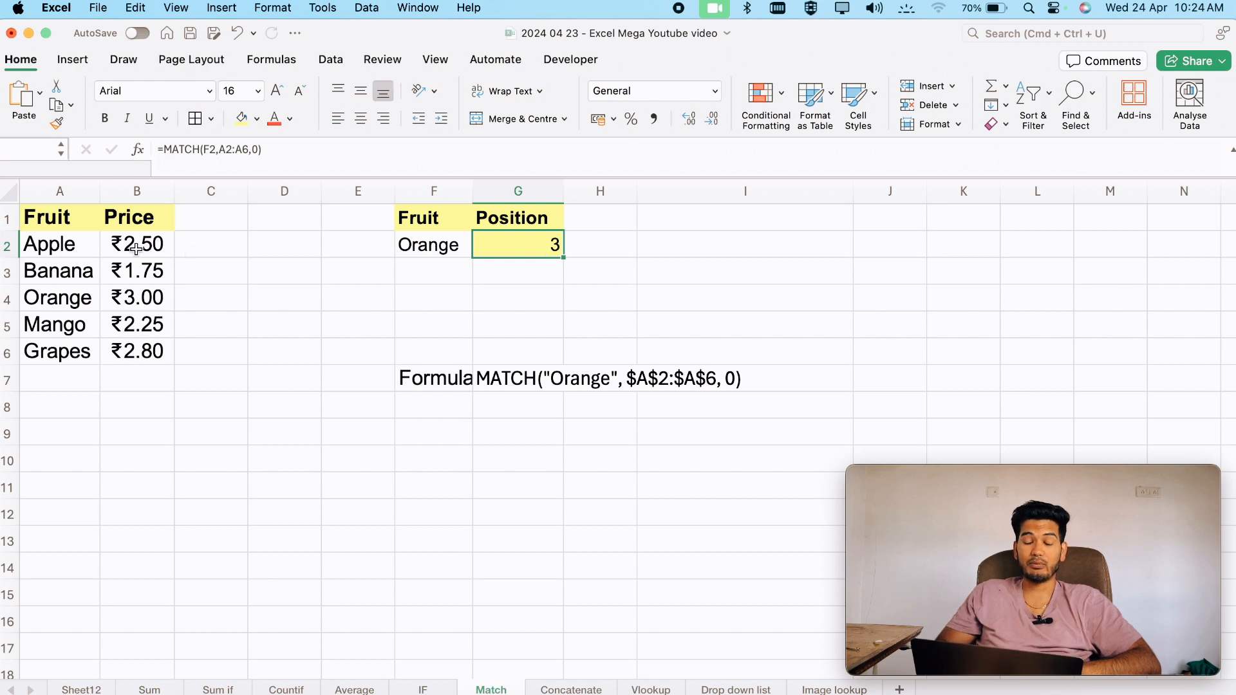
# Check the position in G2 by counting from A2 to Orange, and review the formula's lookup value F2 and array A2:A6.
pyautogui.click(63, 246)
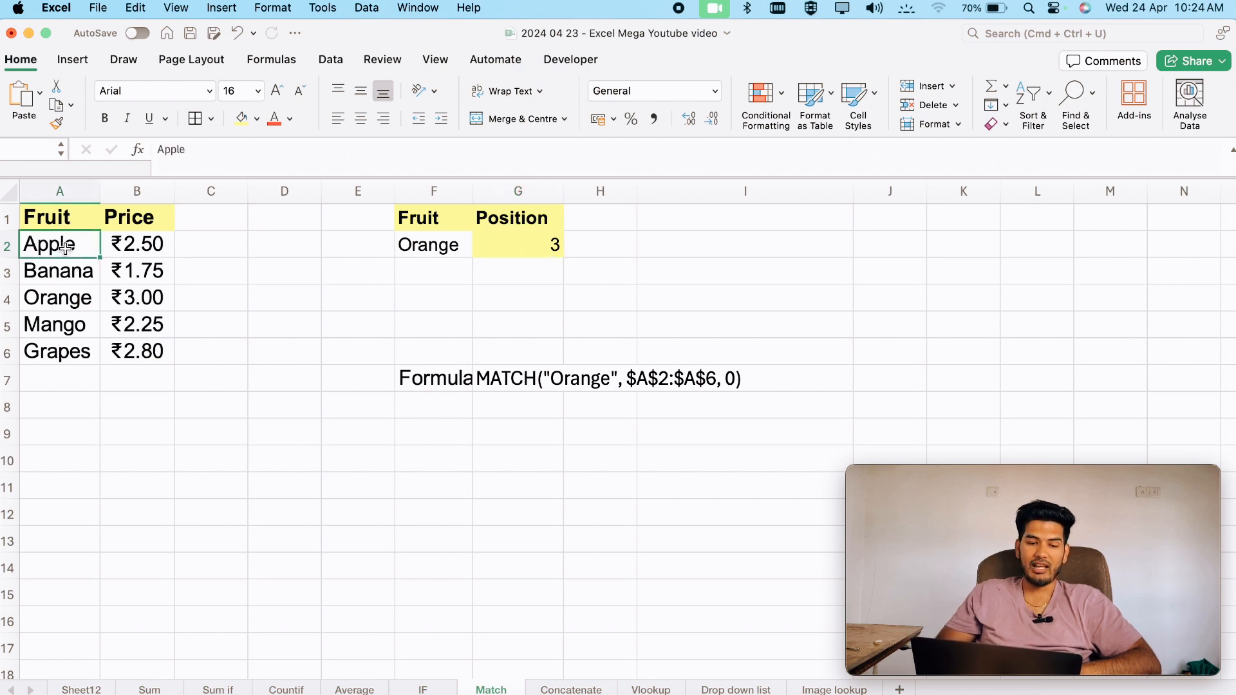
pyautogui.click(60, 270)
pyautogui.click(58, 293)
pyautogui.click(524, 242)
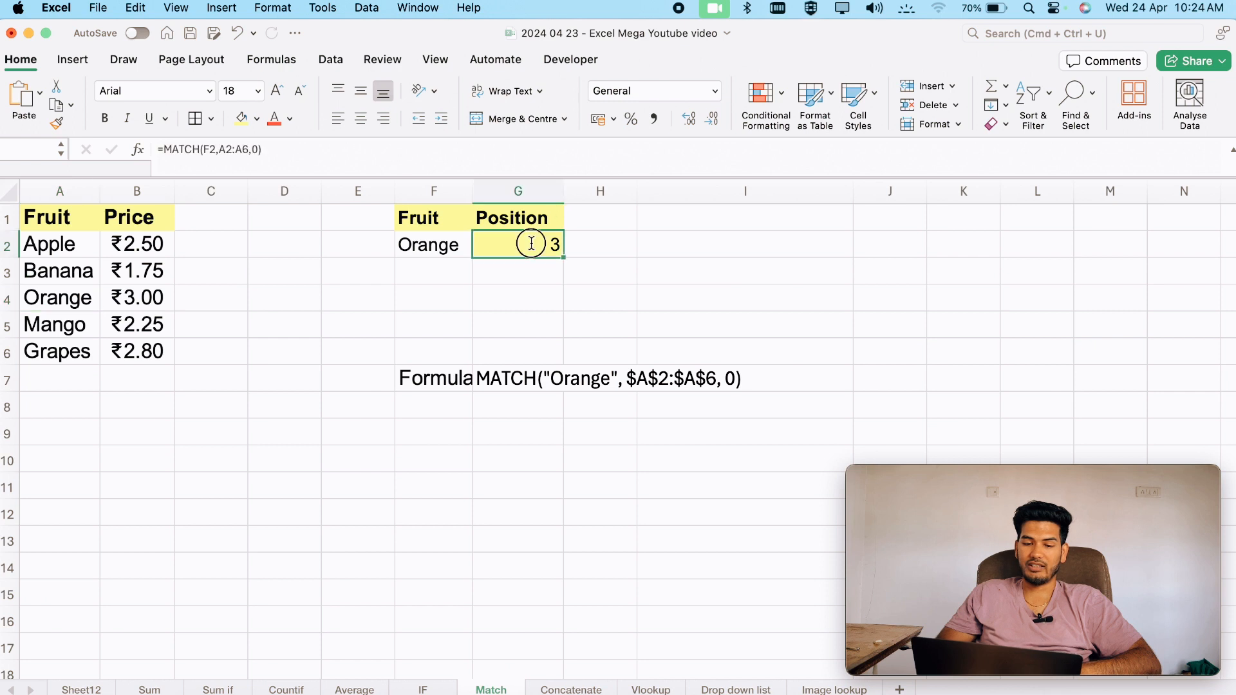
pyautogui.doubleClick(566, 245)
pyautogui.doubleClick(565, 245)
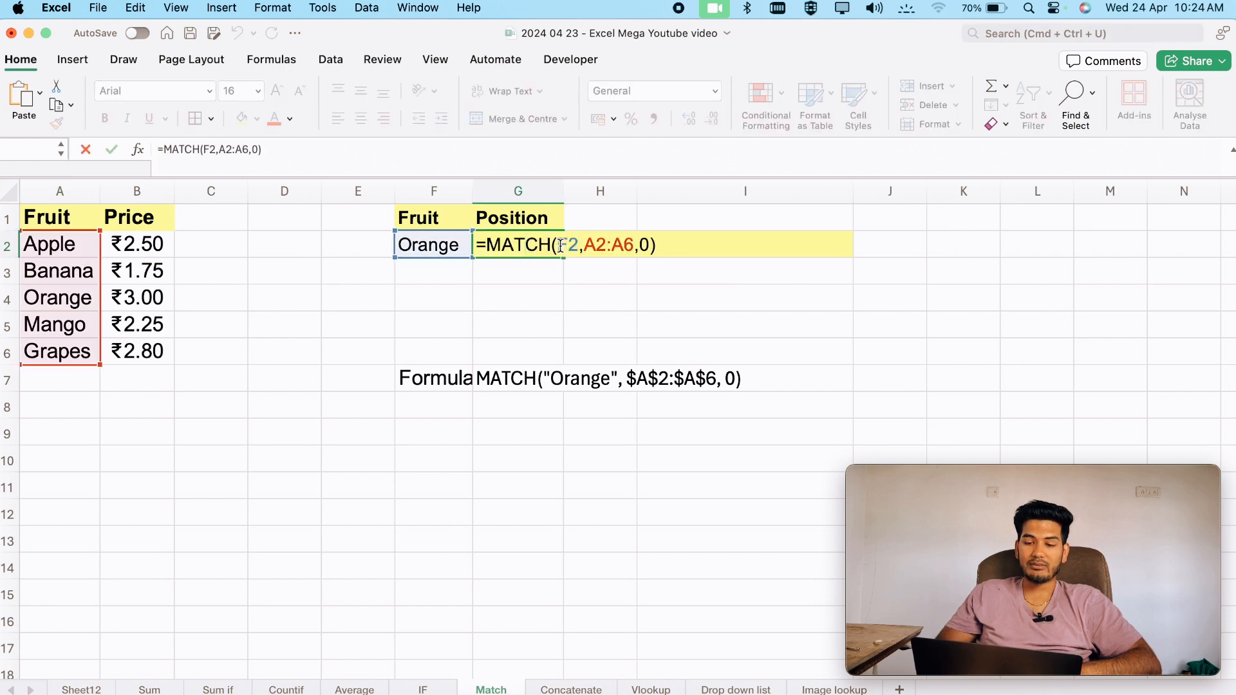
pyautogui.click(426, 248)
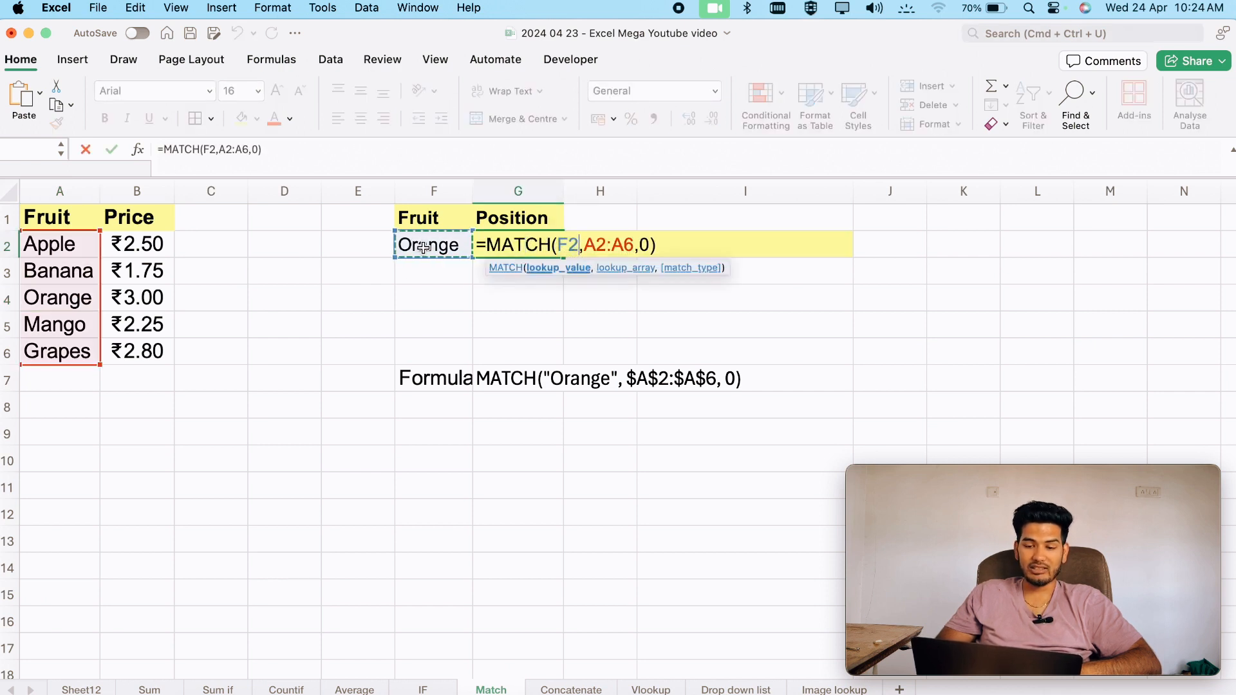
pyautogui.moveTo(583, 245); pyautogui.dragTo(633, 246)
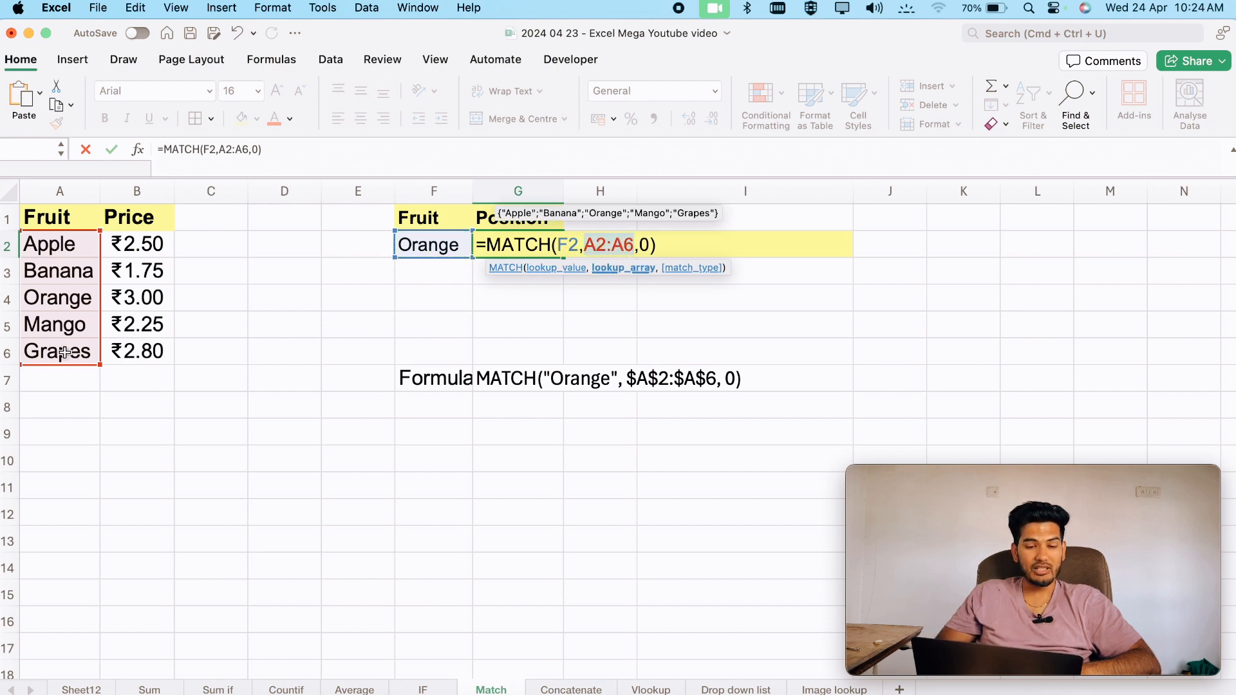
pyautogui.click(657, 244)
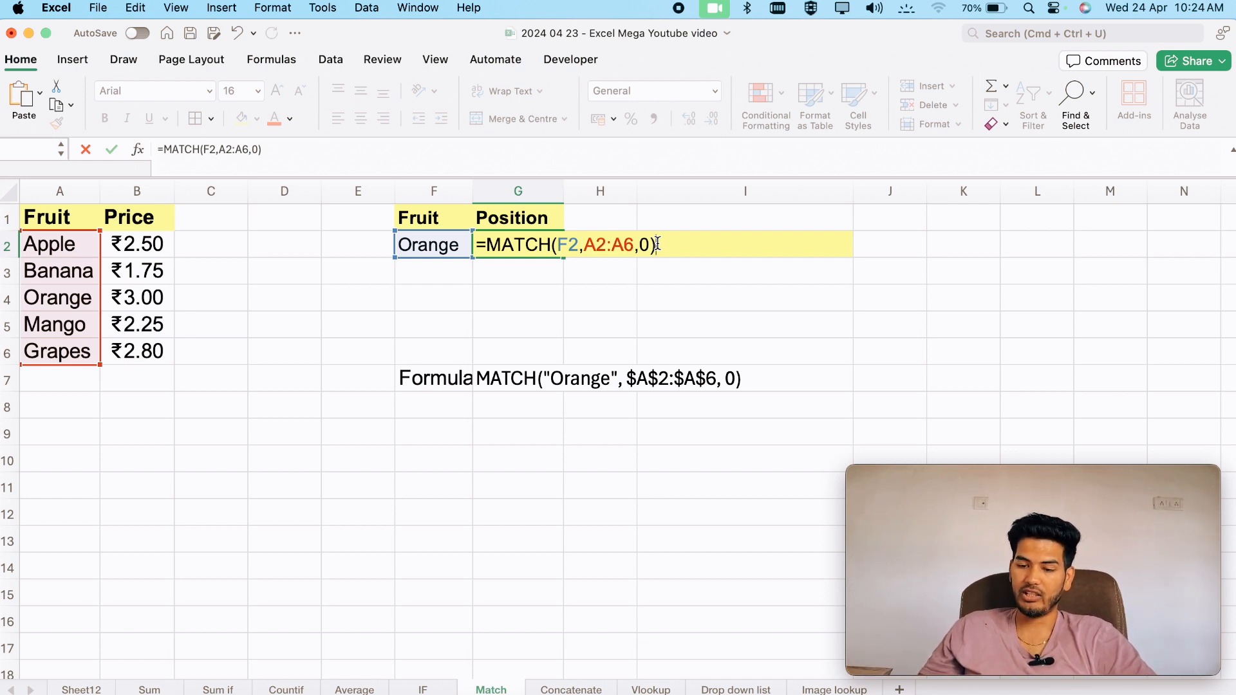
pyautogui.press('Return')
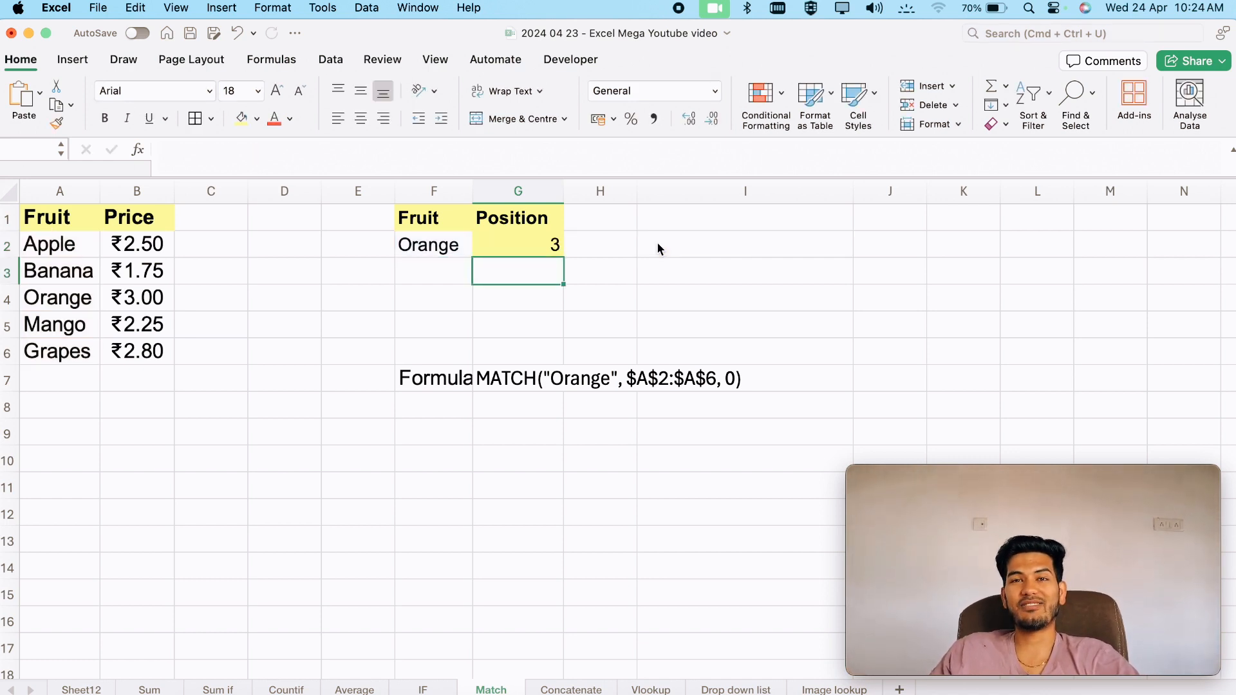
# Switch to the Concatenate sheet and clear the existing results in C2:E6.
pyautogui.click(566, 689)
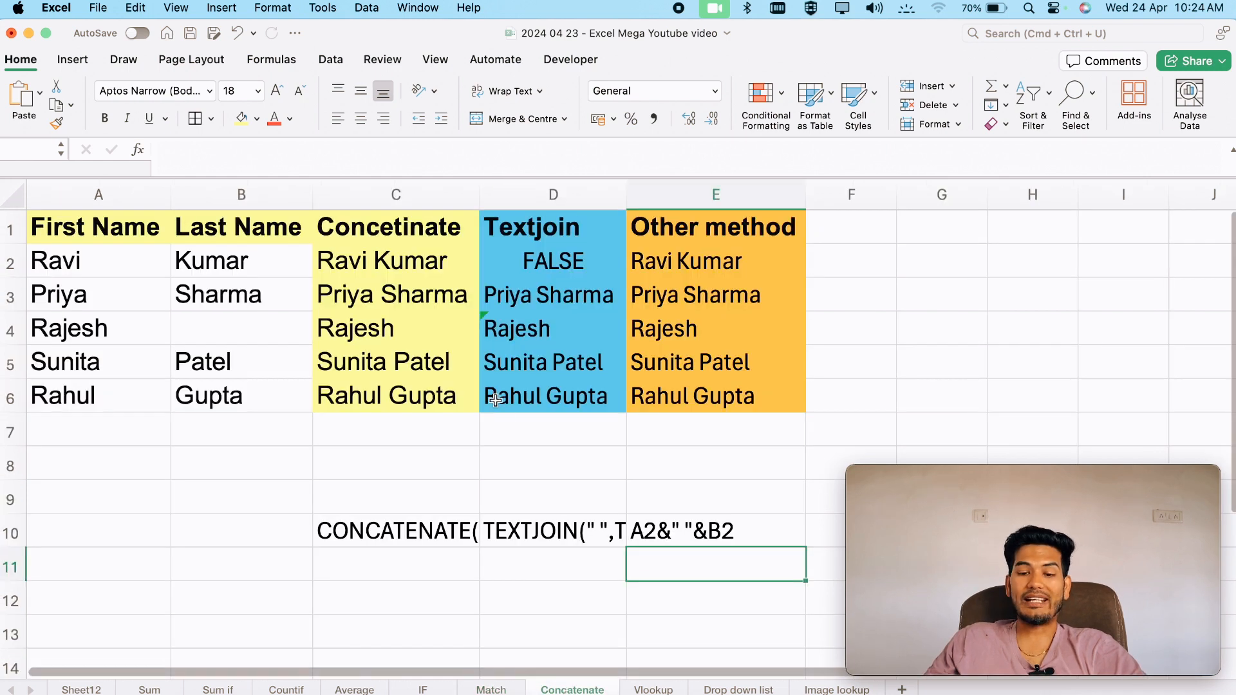
pyautogui.moveTo(402, 265); pyautogui.dragTo(724, 397)
pyautogui.press('Delete')
pyautogui.click(339, 491)
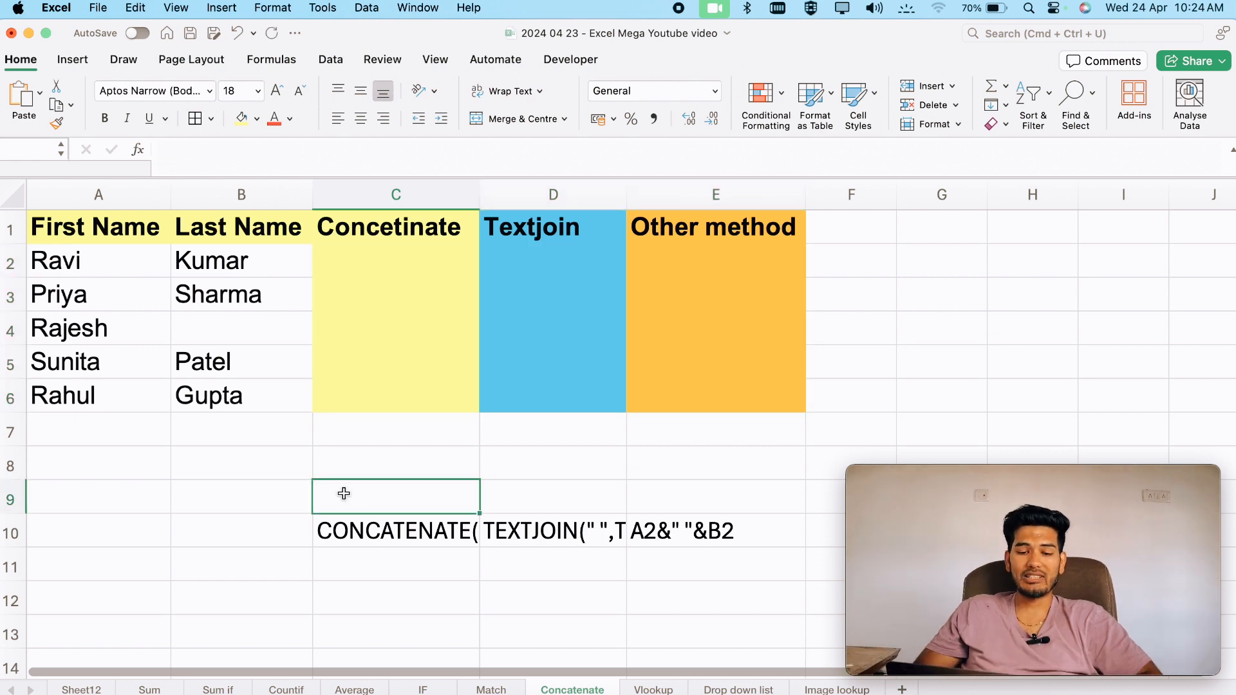
# Start a CONCATENATE formula in C2 with the first name in A2 as the first text.
pyautogui.click(408, 262)
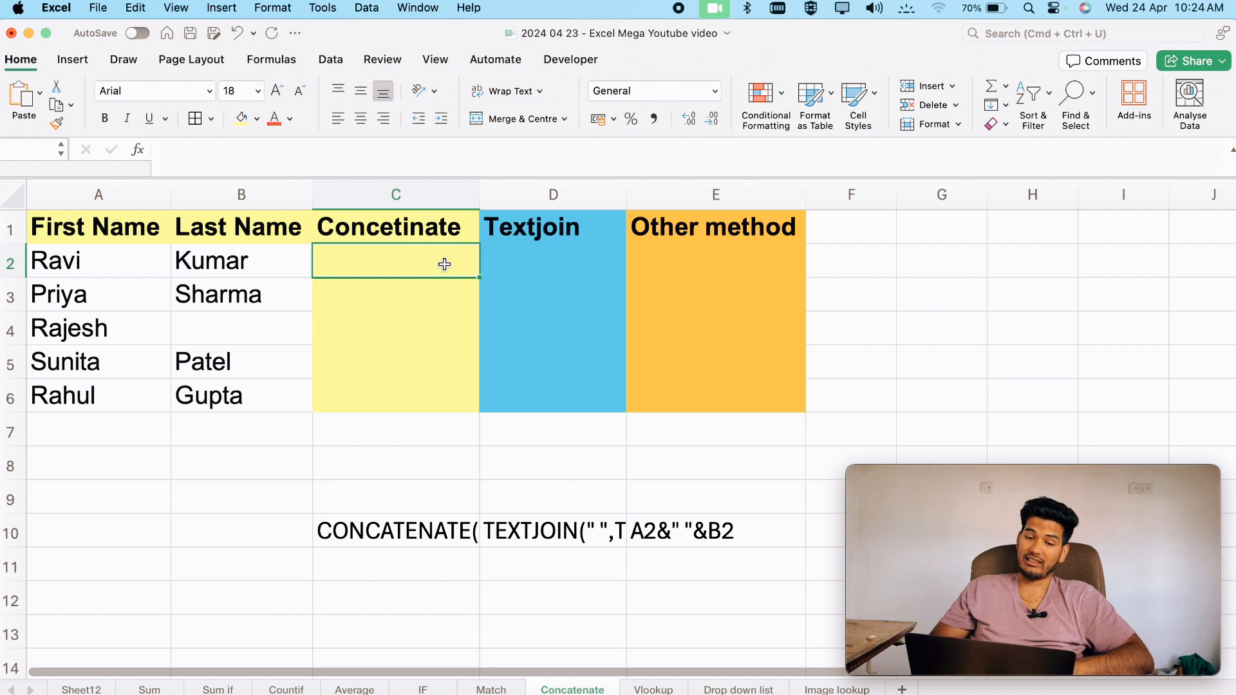
pyautogui.doubleClick(444, 264)
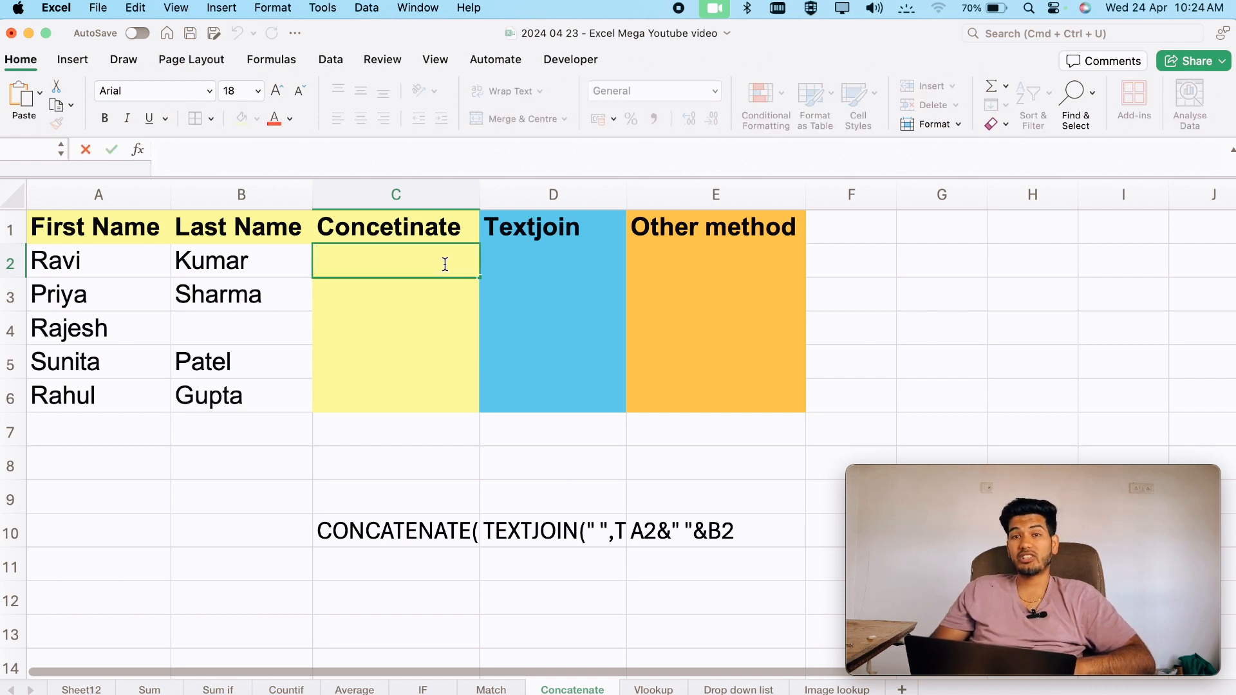
pyautogui.write('=con')
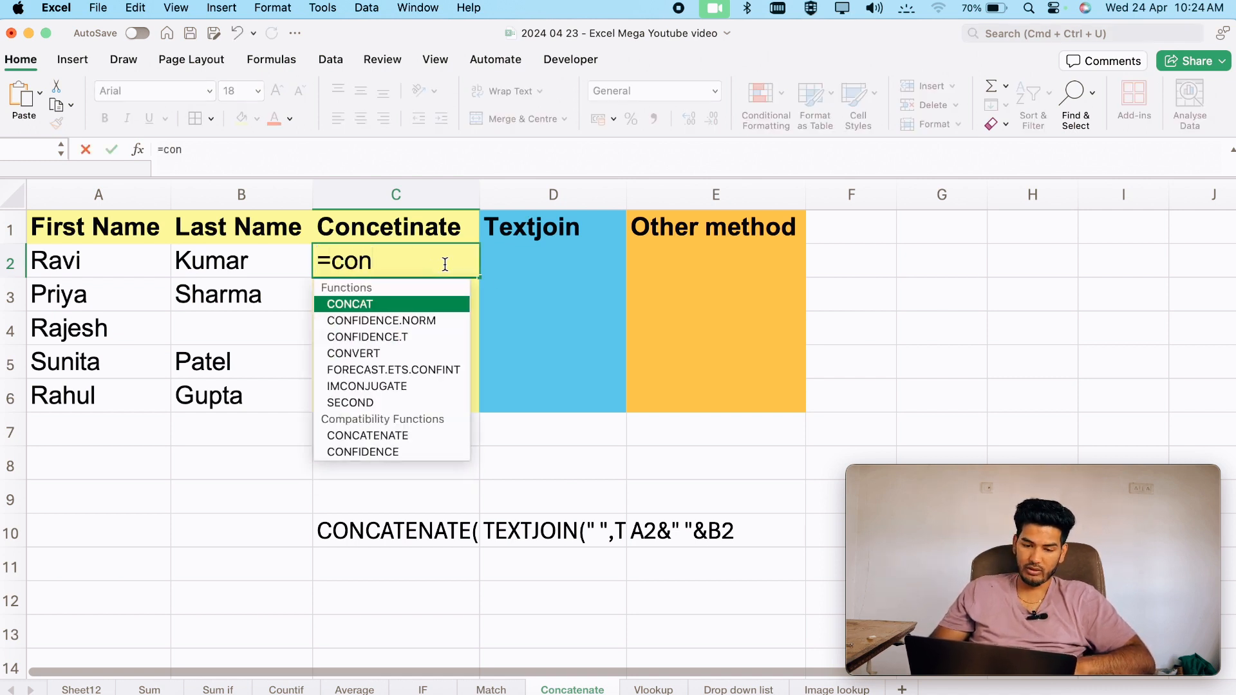
pyautogui.write('ca')
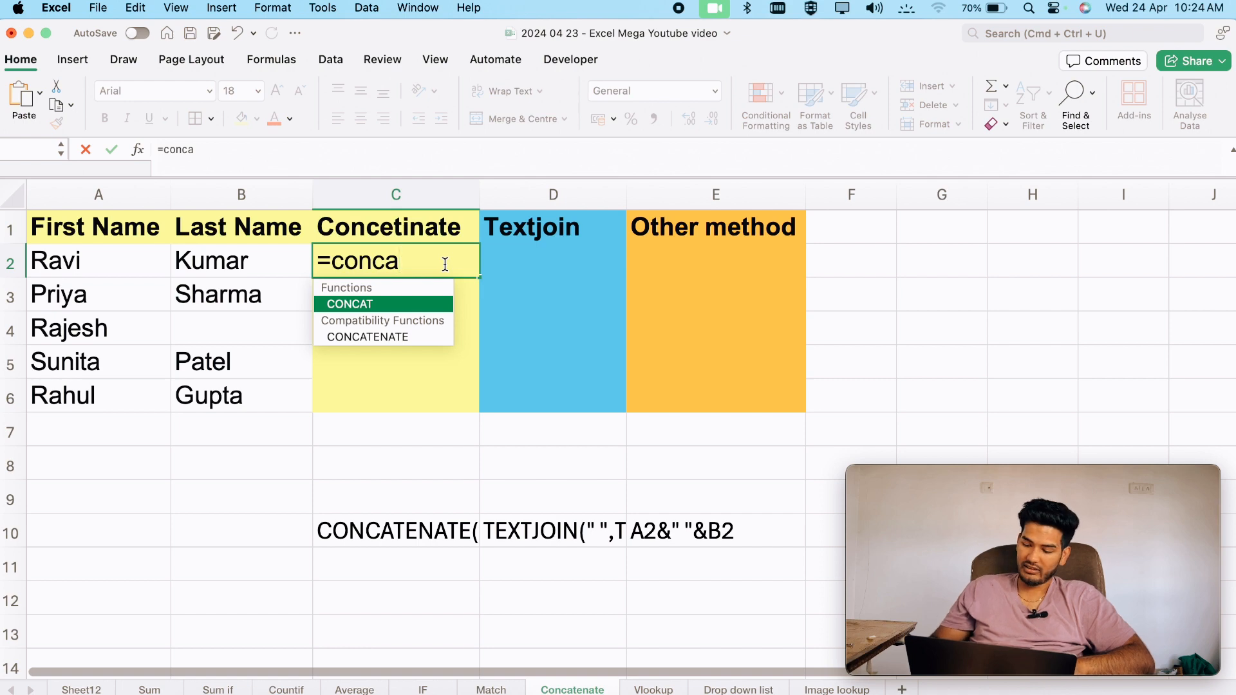
pyautogui.press('Down')
pyautogui.press('Tab')
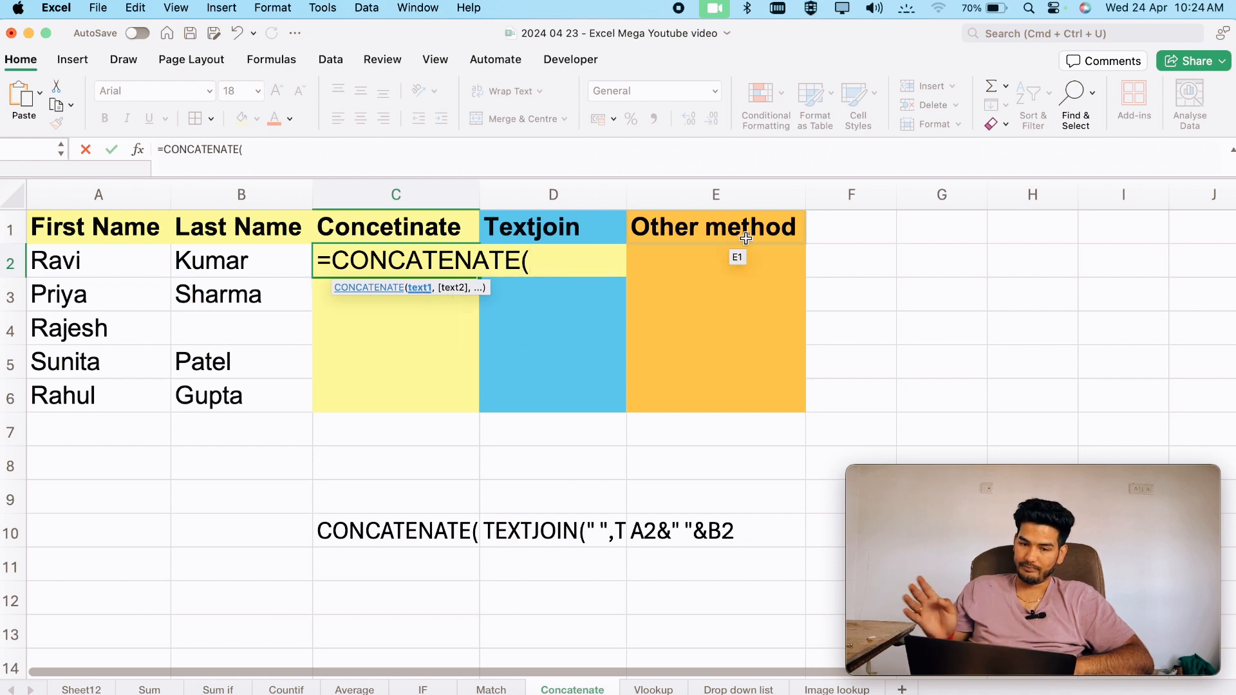
pyautogui.click(101, 258)
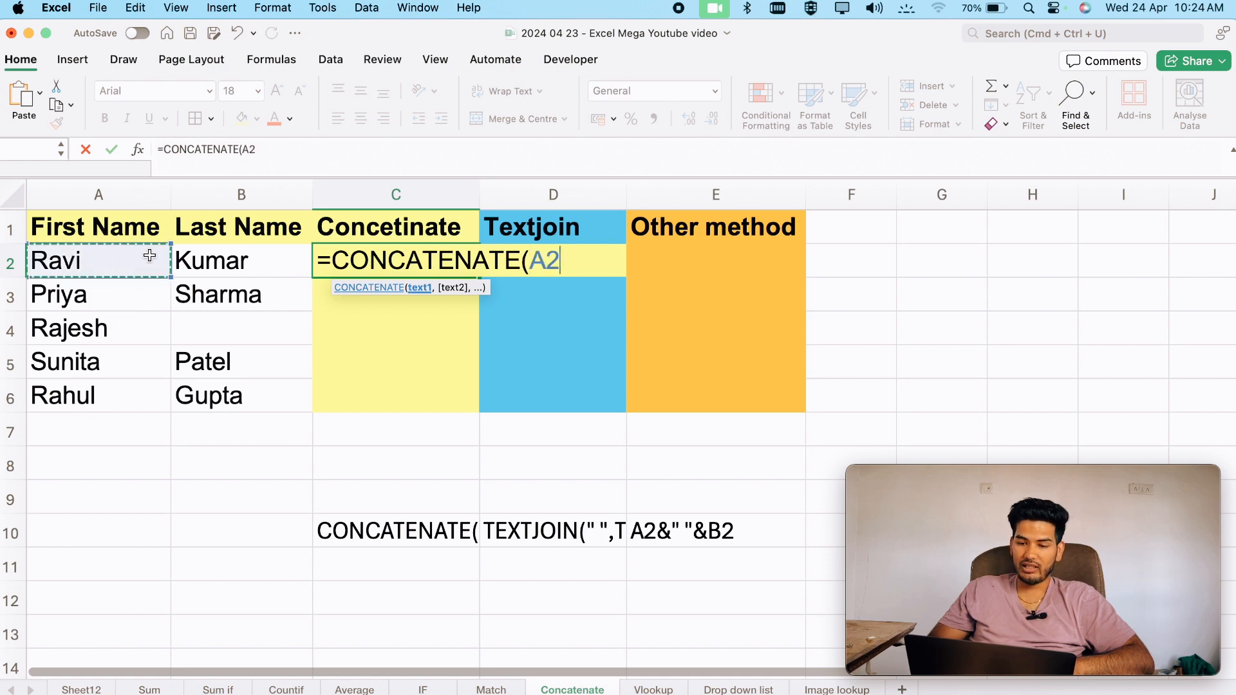
# Complete C2's CONCATENATE formula with a space " " as the second text and B2 as the third.
pyautogui.write(',""')
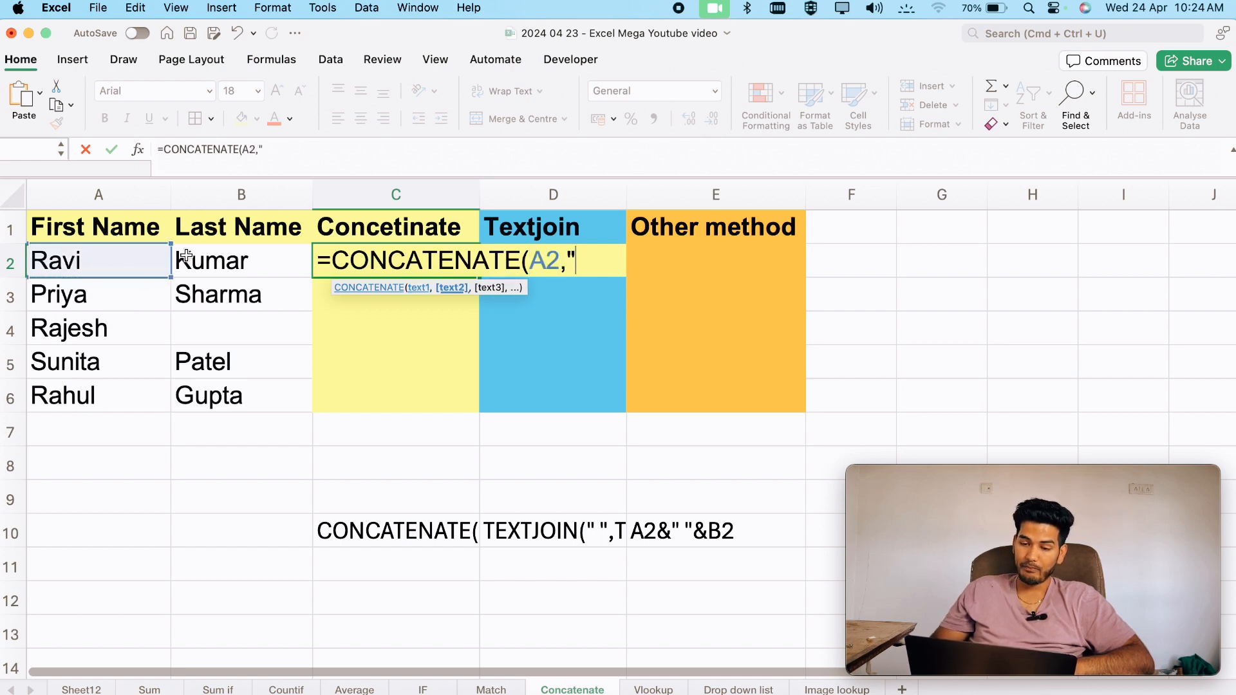
pyautogui.press('BackSpace')
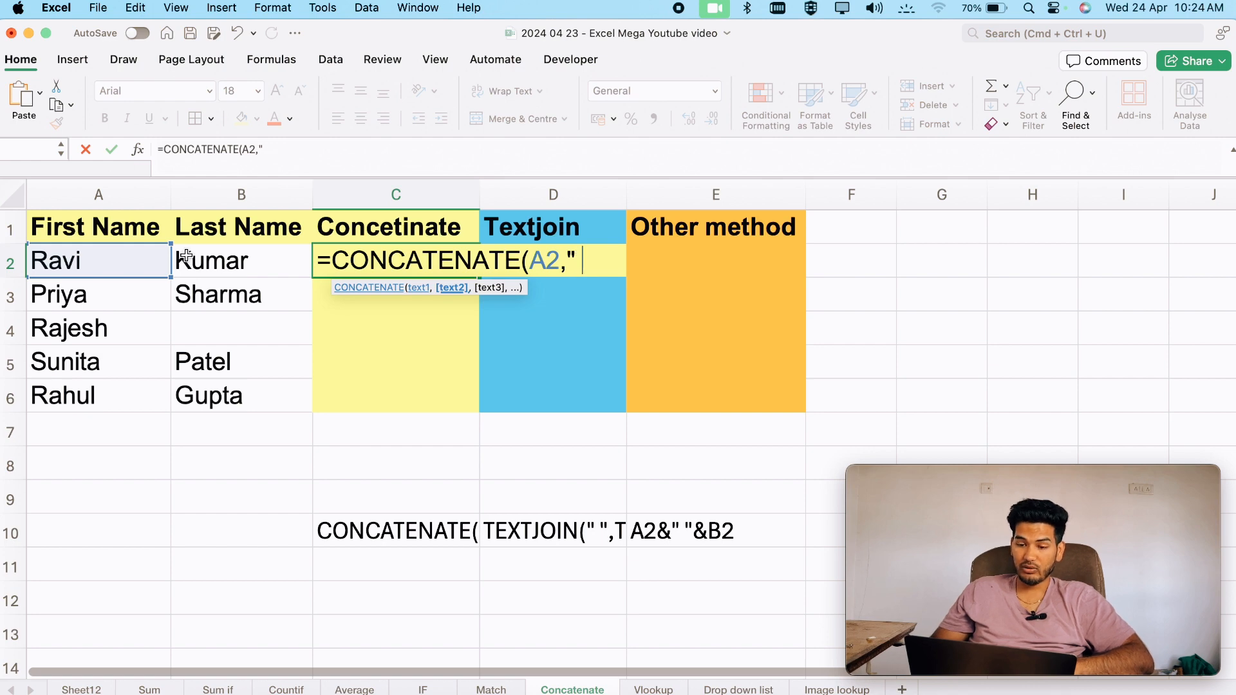
pyautogui.write('",')
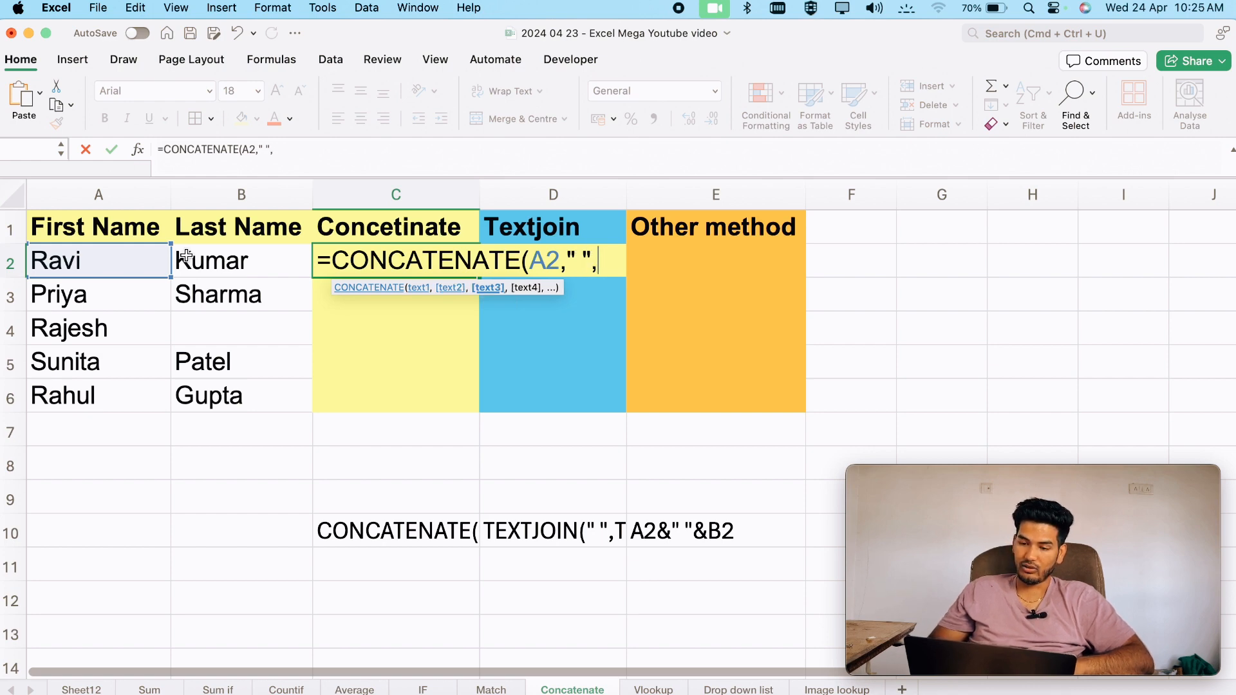
pyautogui.click(191, 272)
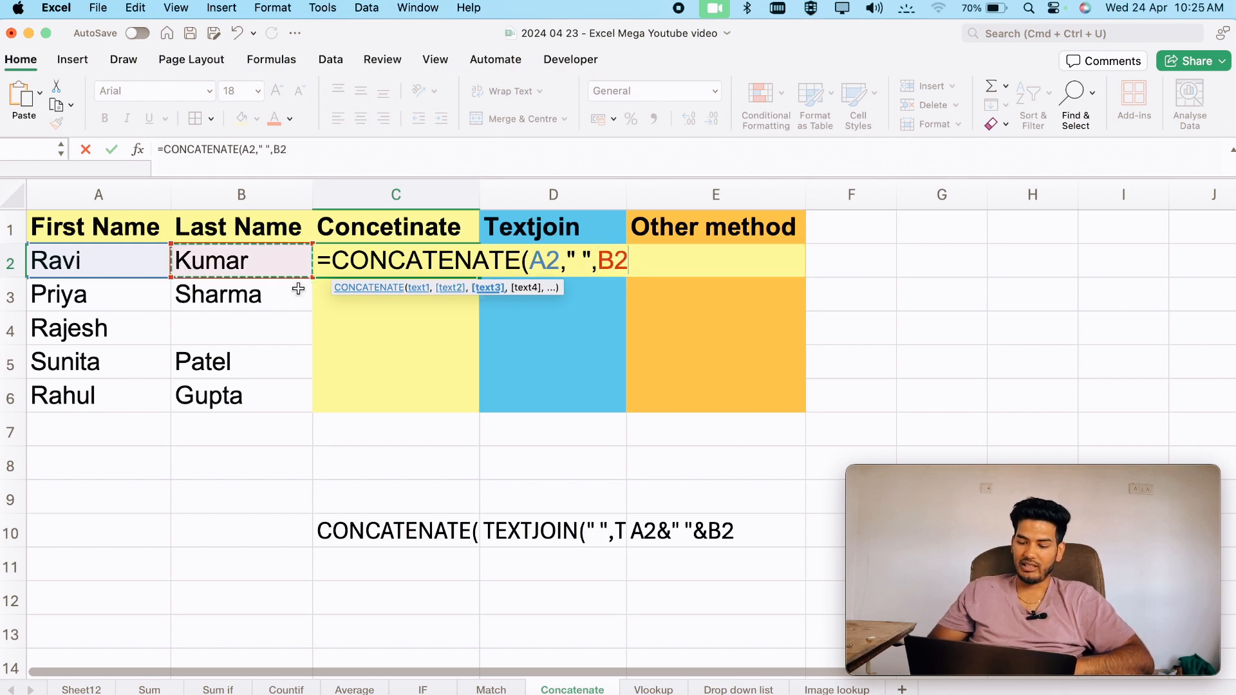
pyautogui.write(')')
pyautogui.press('Return')
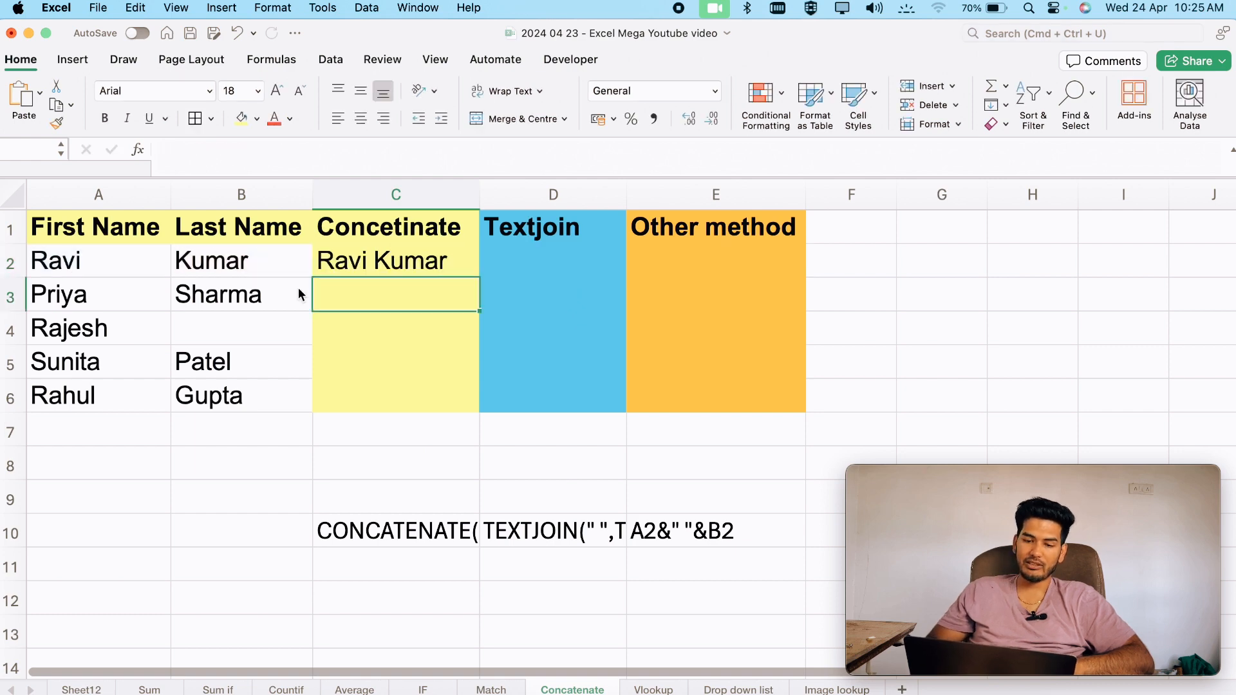
# Fill C2's CONCATENATE formula down the column to C6.
pyautogui.click(412, 264)
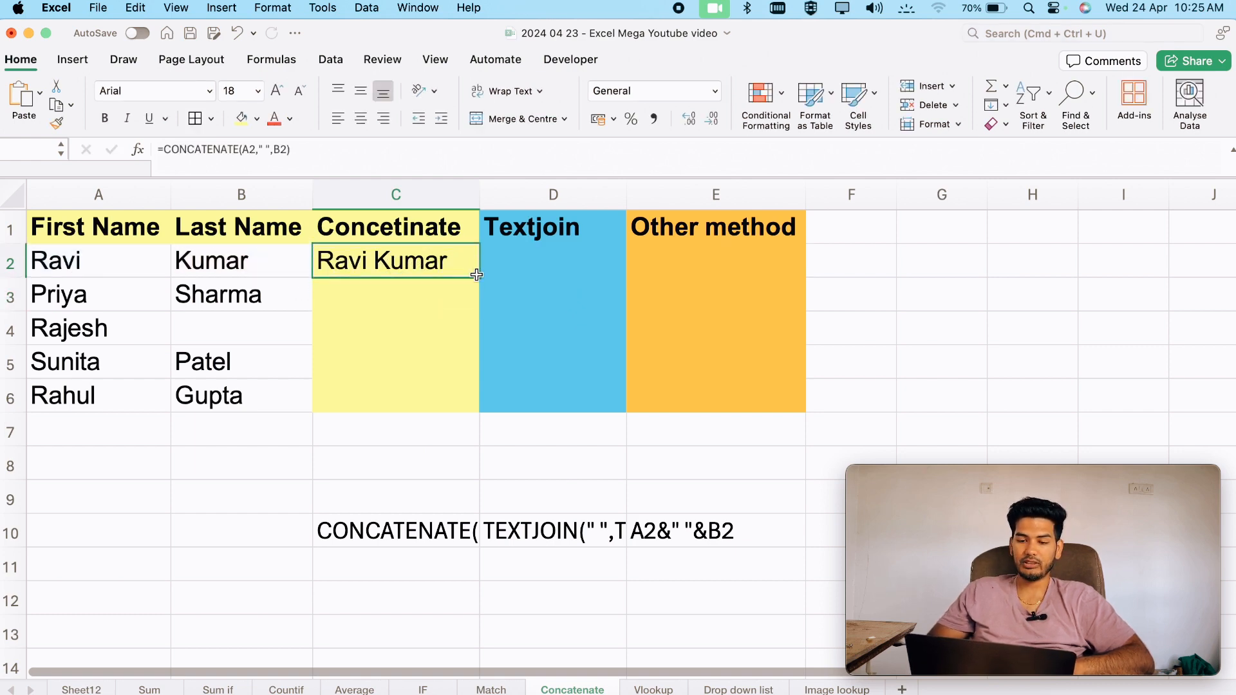
pyautogui.doubleClick(476, 276)
pyautogui.click(420, 268)
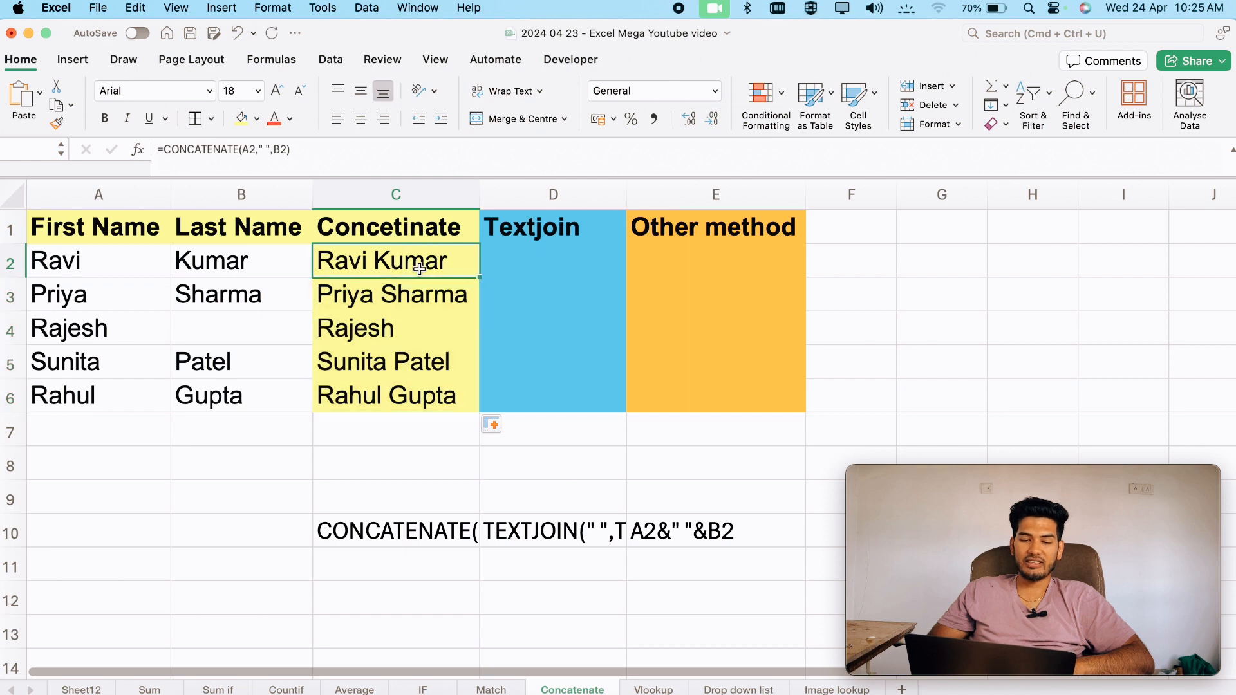
# Review the three arguments of C2's CONCATENATE formula one by one: A2, the quoted space and B2.
pyautogui.doubleClick(338, 256)
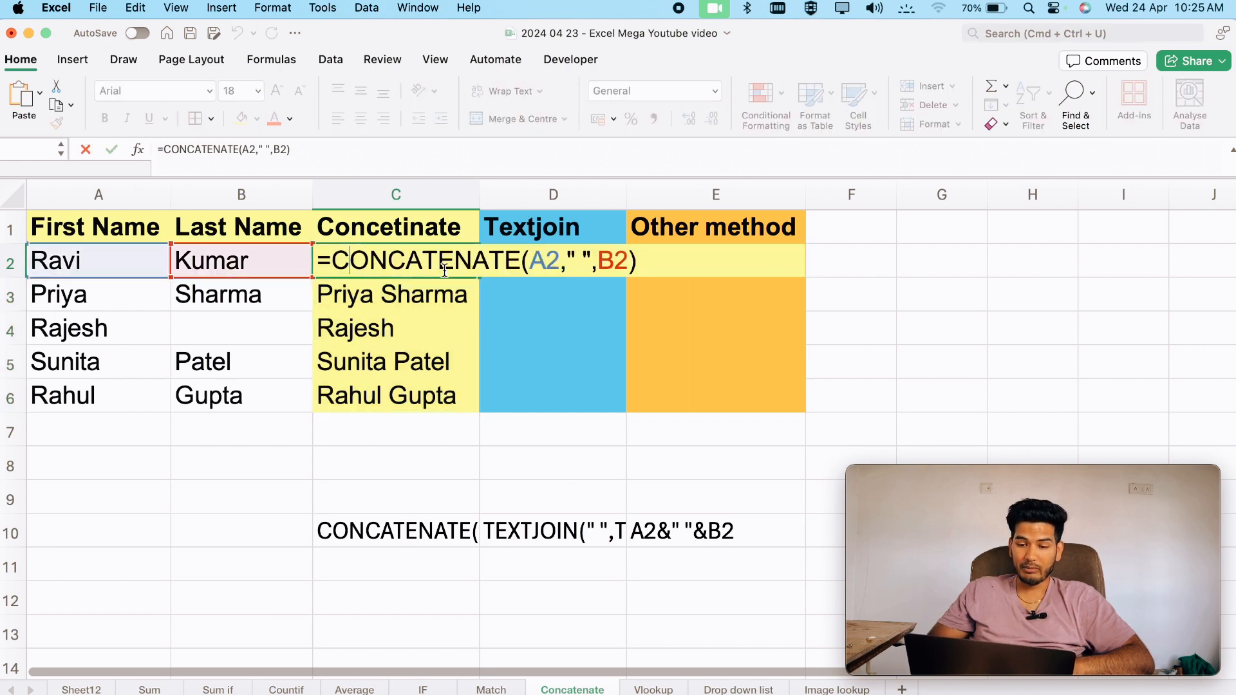
pyautogui.moveTo(336, 257); pyautogui.dragTo(560, 258)
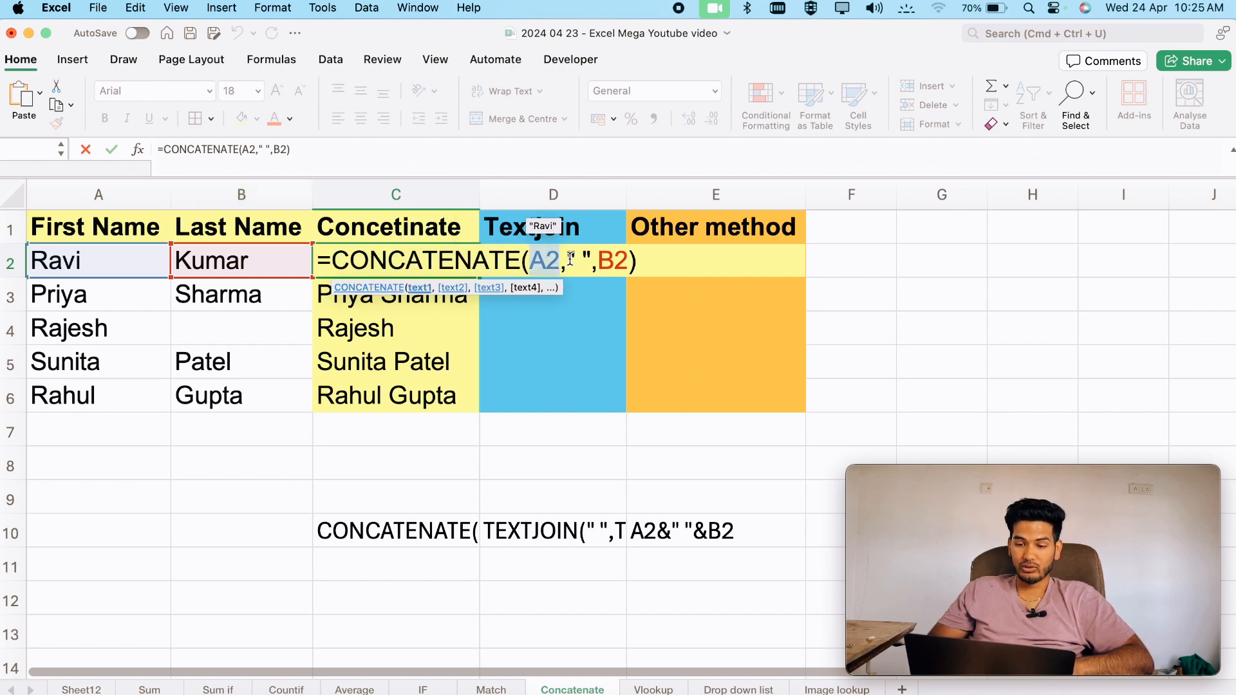
pyautogui.moveTo(570, 256); pyautogui.dragTo(591, 256)
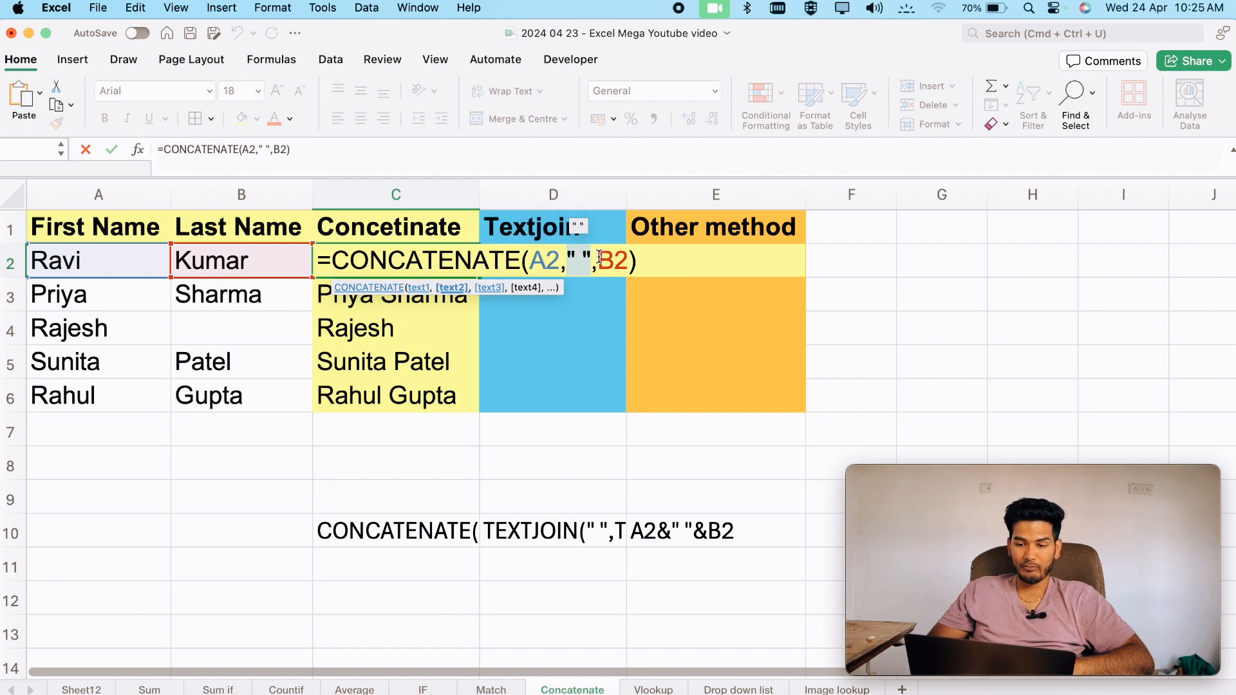
pyautogui.click(599, 256)
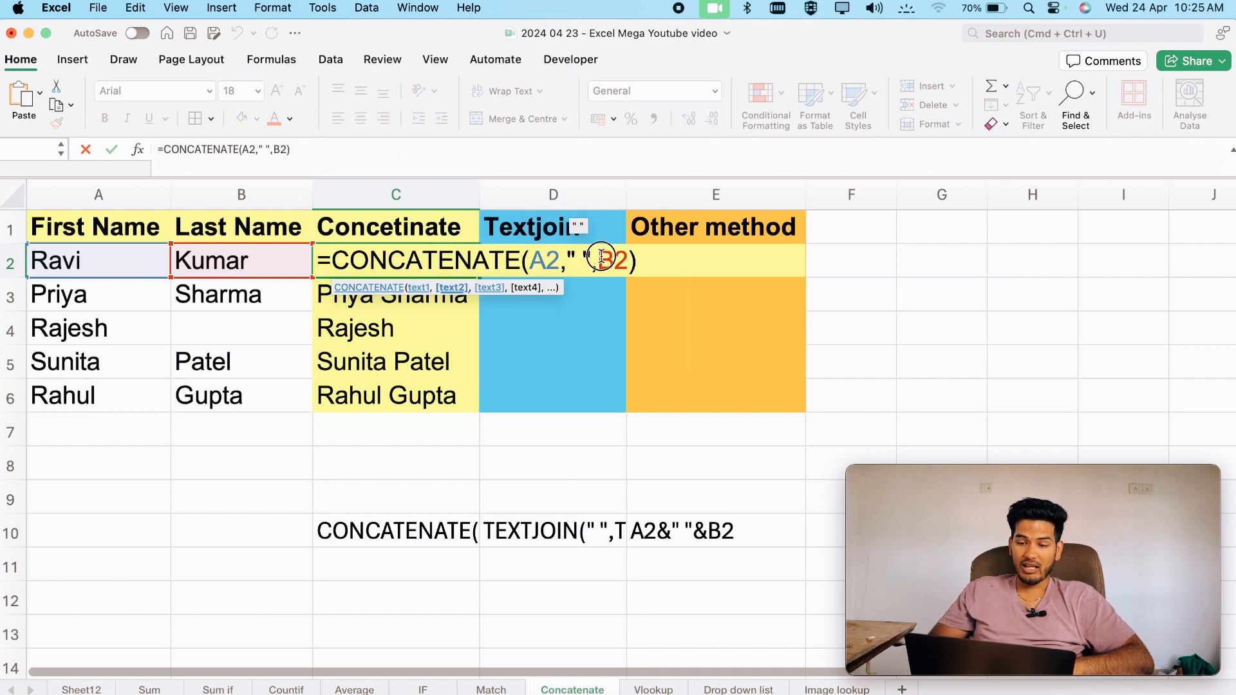
pyautogui.moveTo(600, 257); pyautogui.dragTo(623, 254)
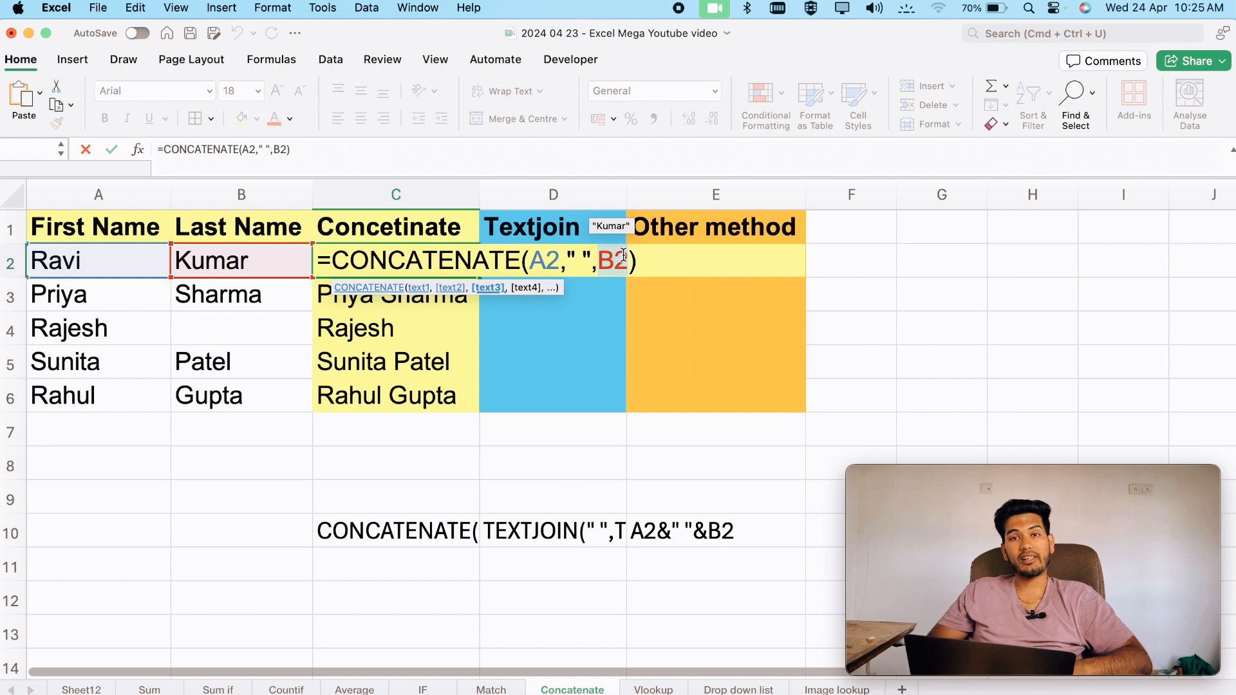
pyautogui.press('Escape')
# Start a TEXTJOIN formula in D2 with an empty "" delimiter.
pyautogui.click(546, 252)
pyautogui.doubleClick(546, 251)
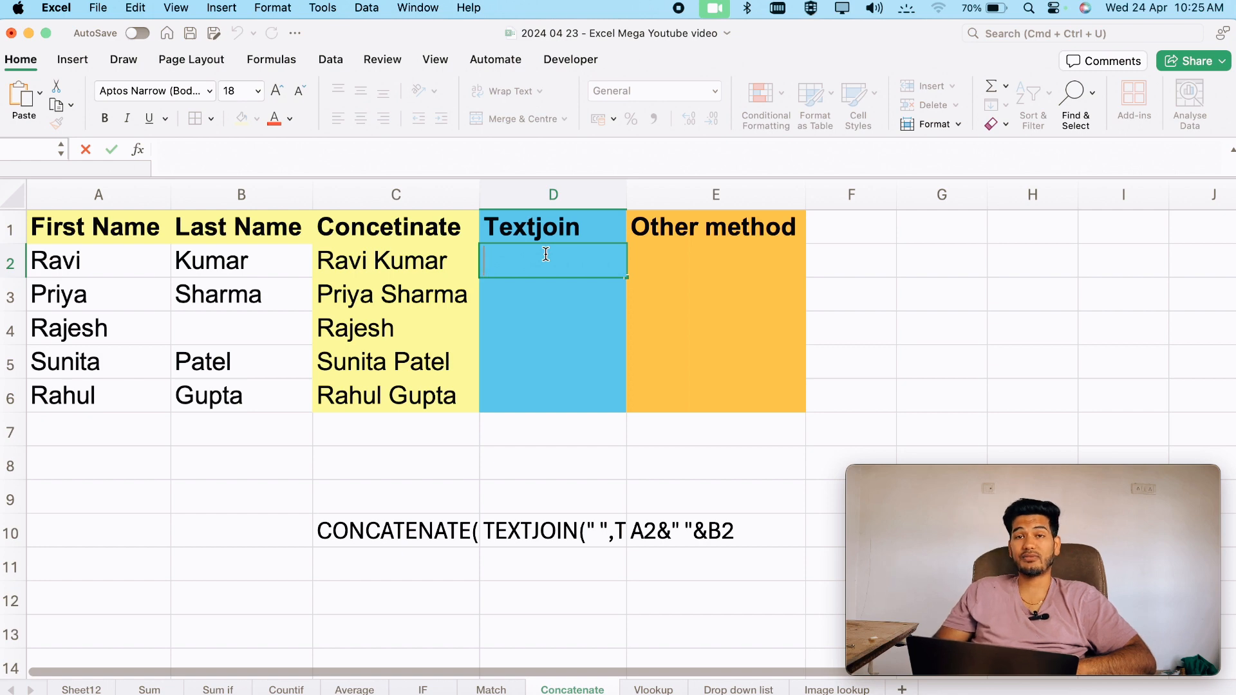
pyautogui.write('=')
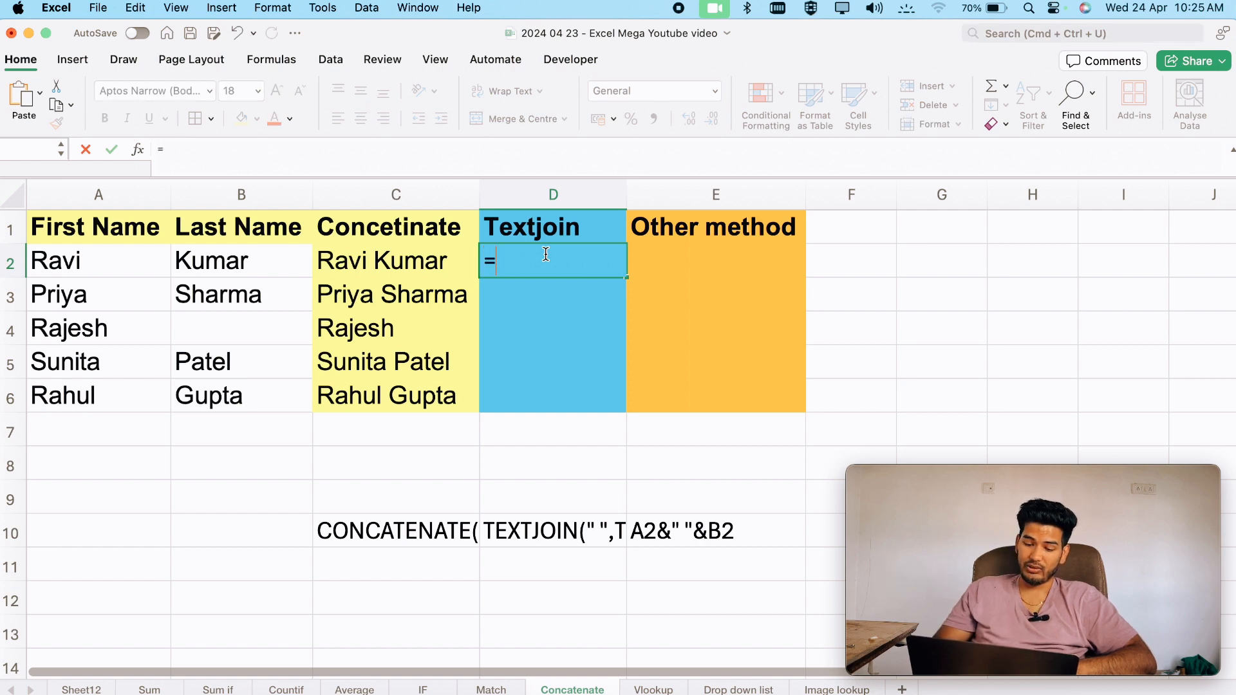
pyautogui.write('textj')
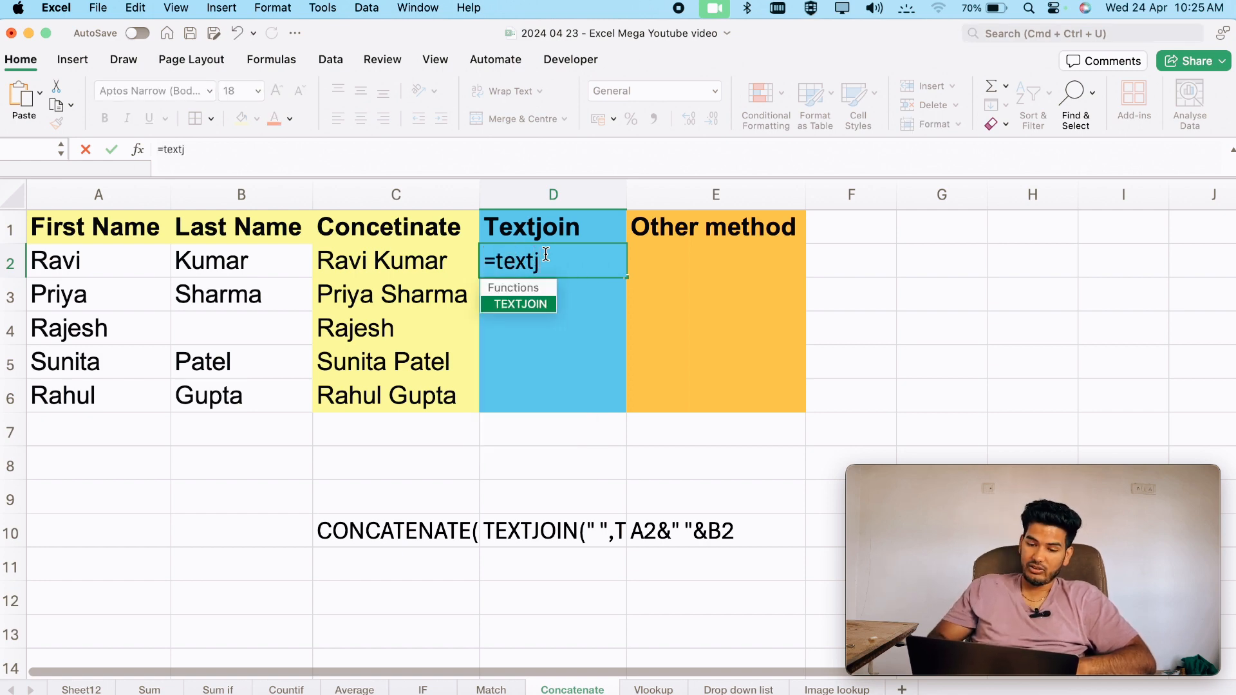
pyautogui.press('Tab')
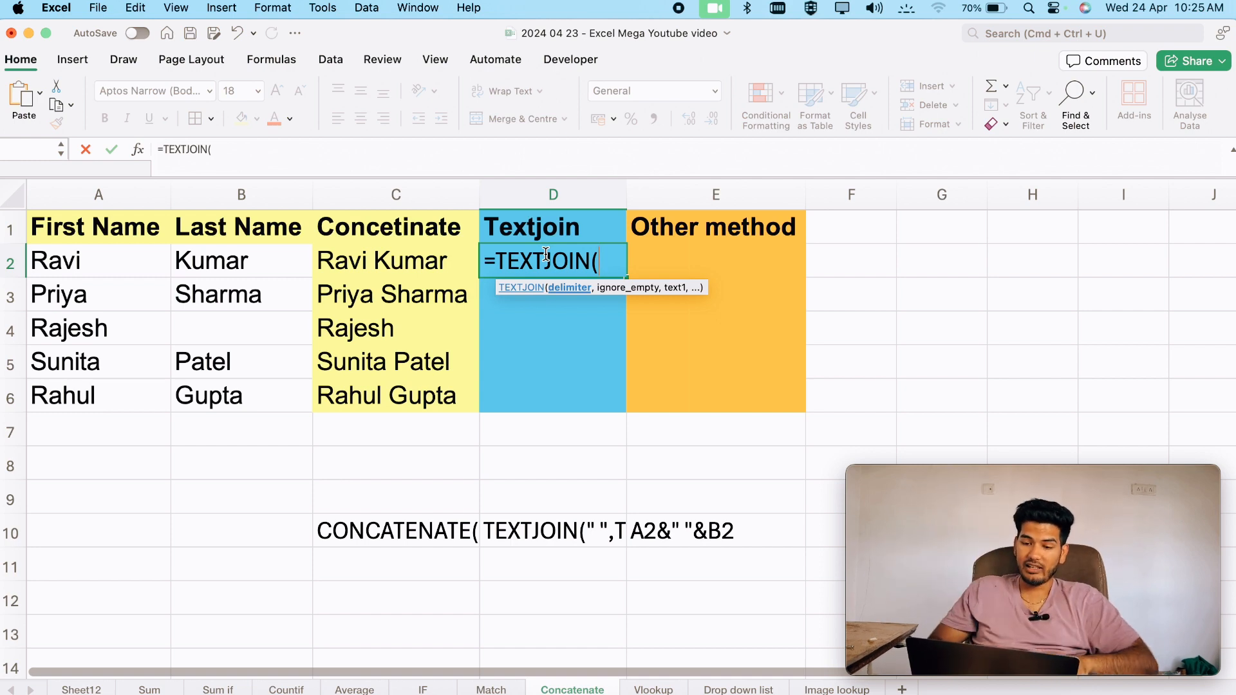
pyautogui.write('""')
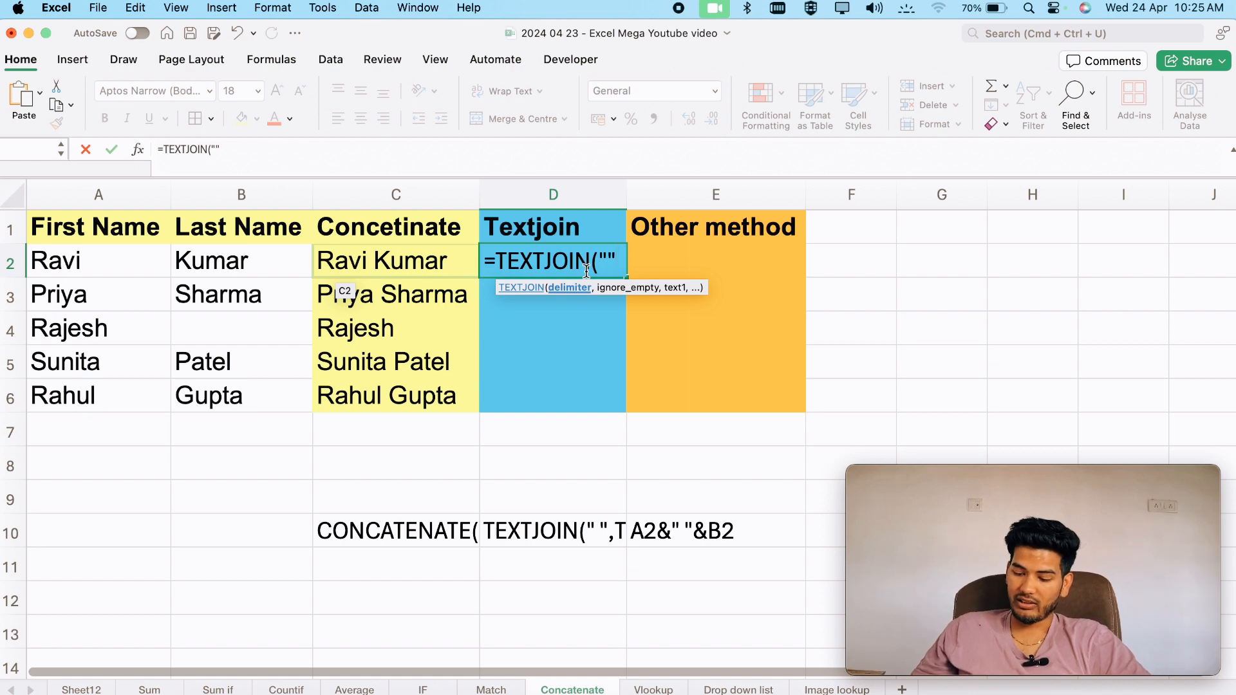
pyautogui.write(',')
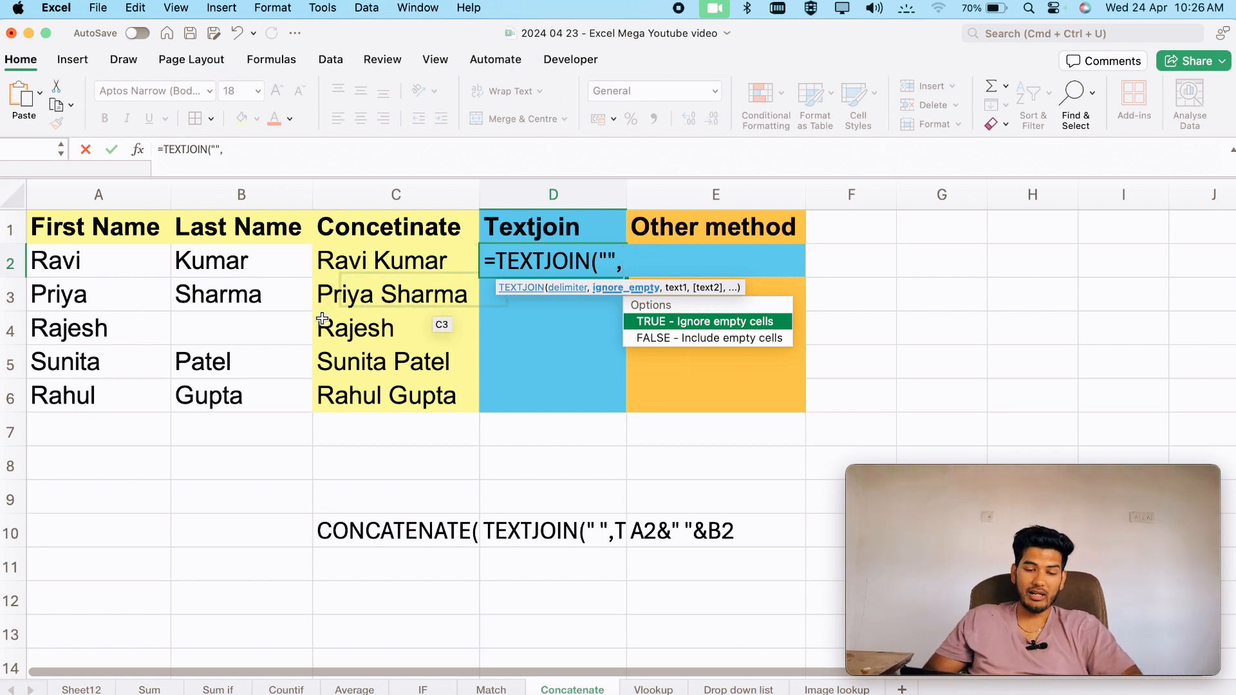
pyautogui.click(242, 321)
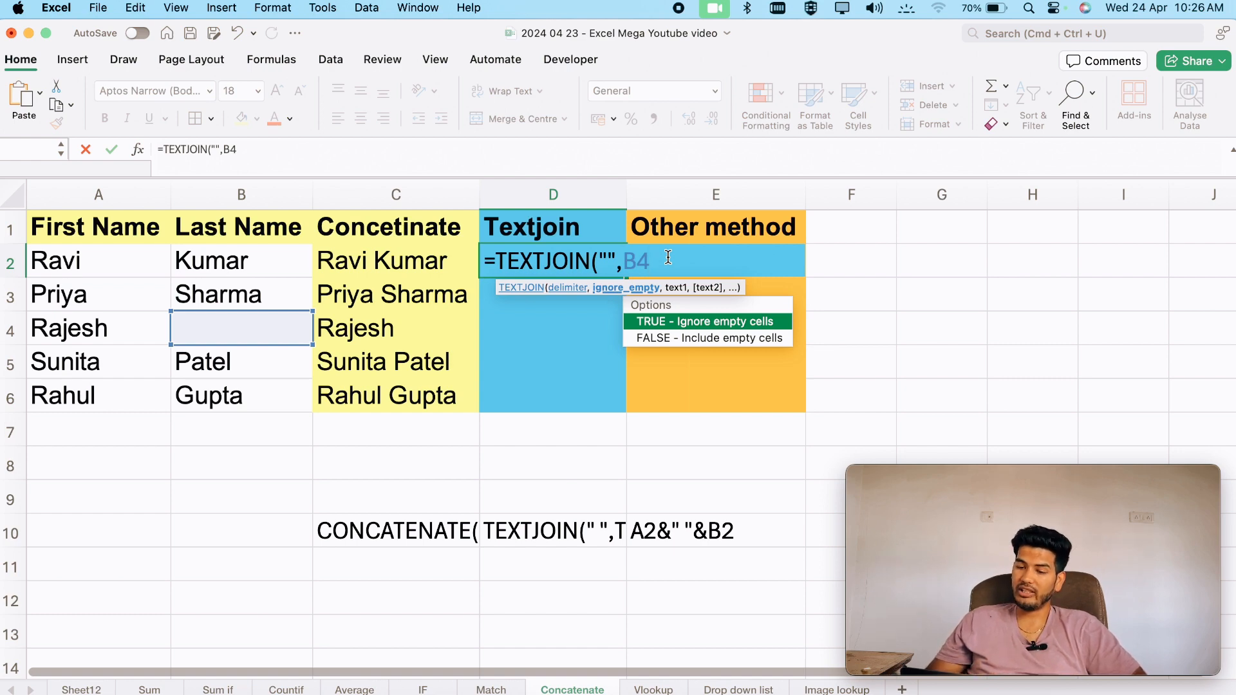
pyautogui.press('Return')
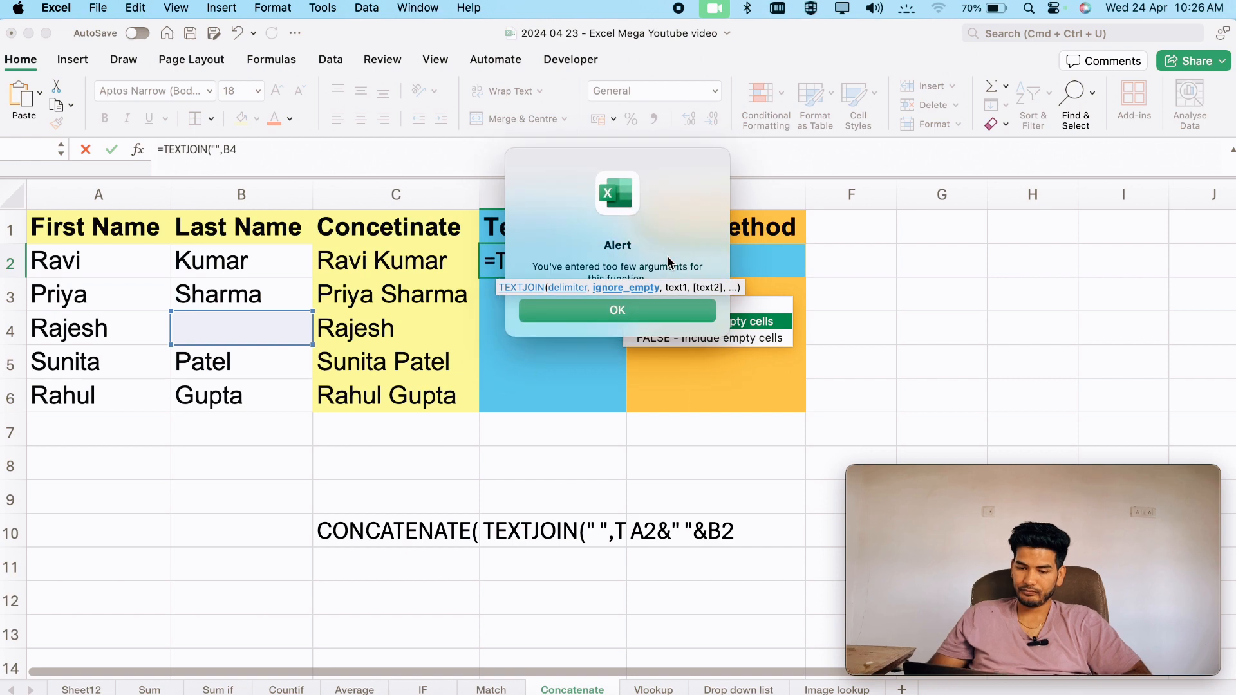
pyautogui.press('Return')
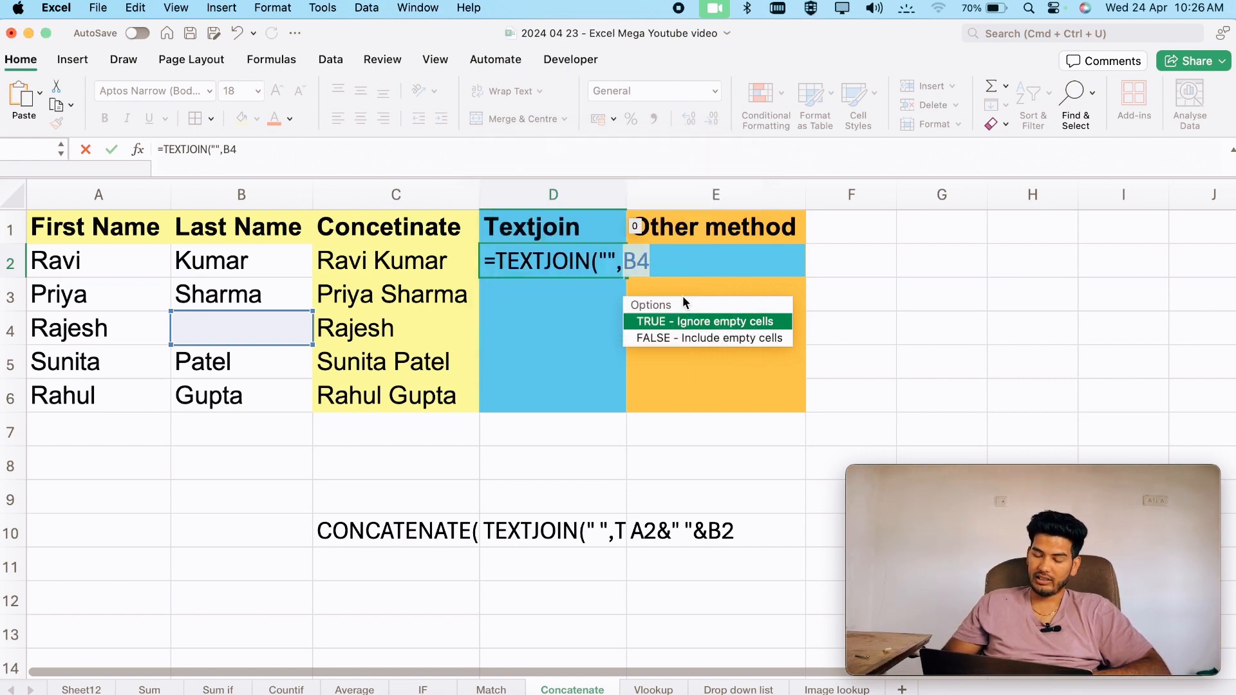
pyautogui.press('Right')
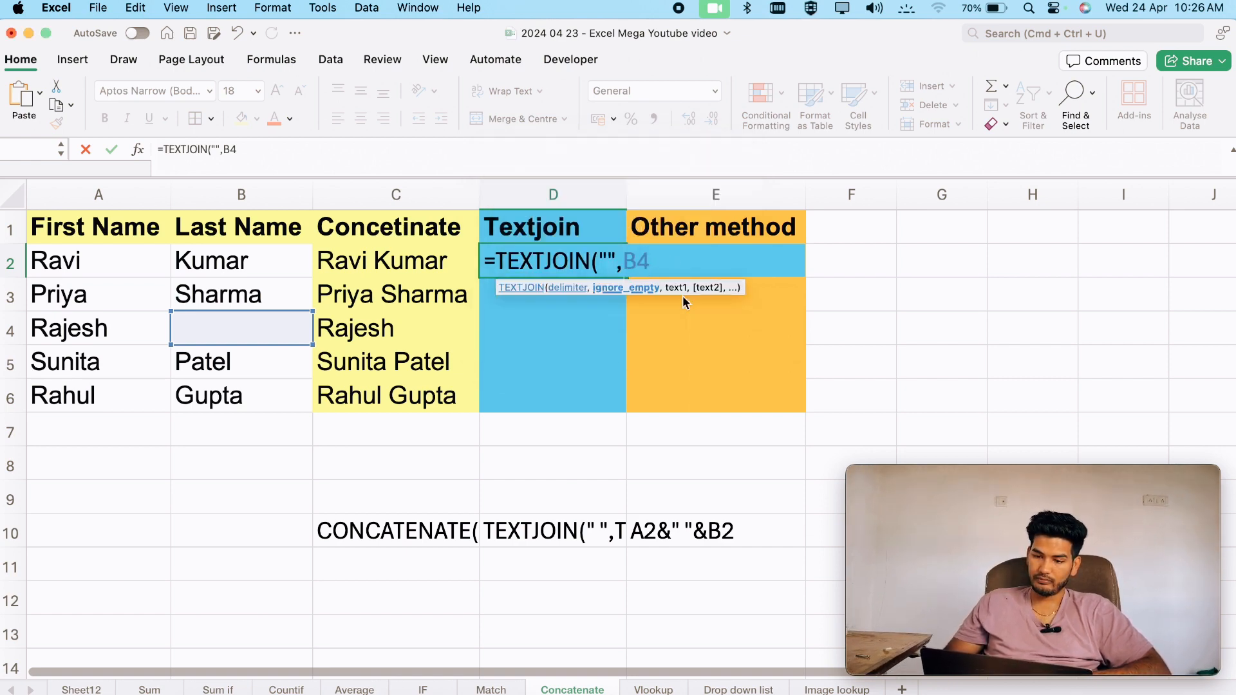
pyautogui.press('BackSpace')
pyautogui.press('BackSpace')
# Complete D2's TEXTJOIN formula with ignore_empty set to TRUE and the texts A2 and B2.
pyautogui.write('true,')
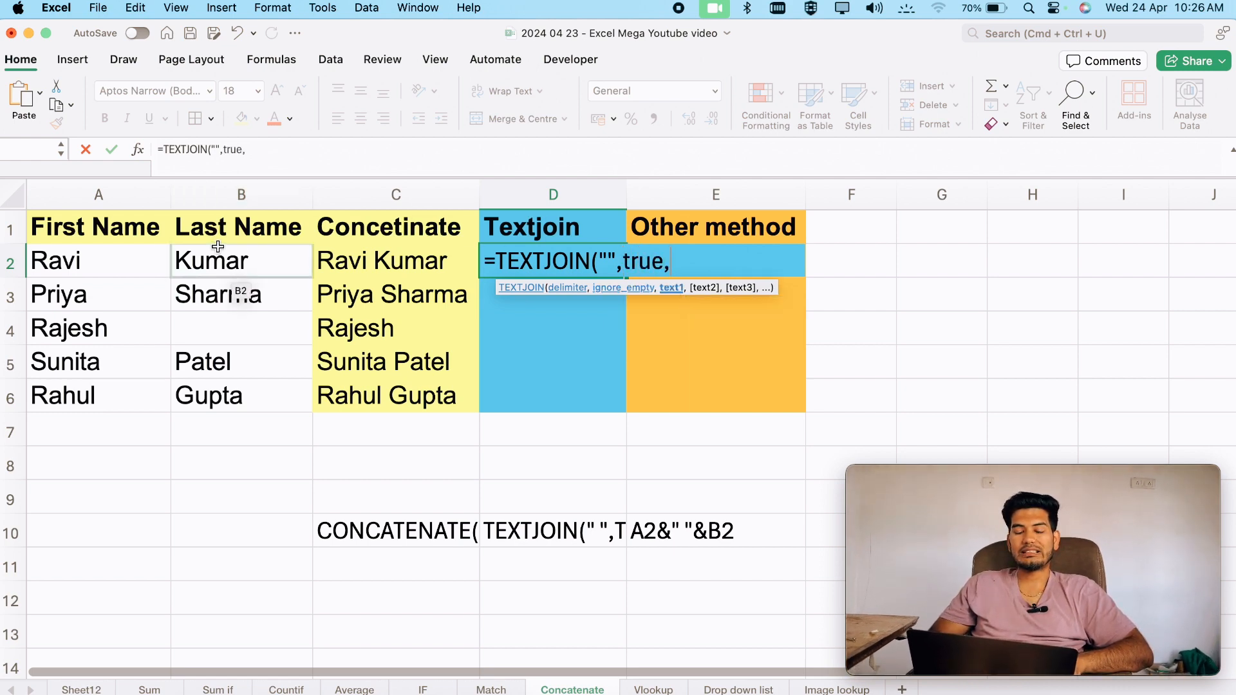
pyautogui.click(113, 268)
pyautogui.write(',')
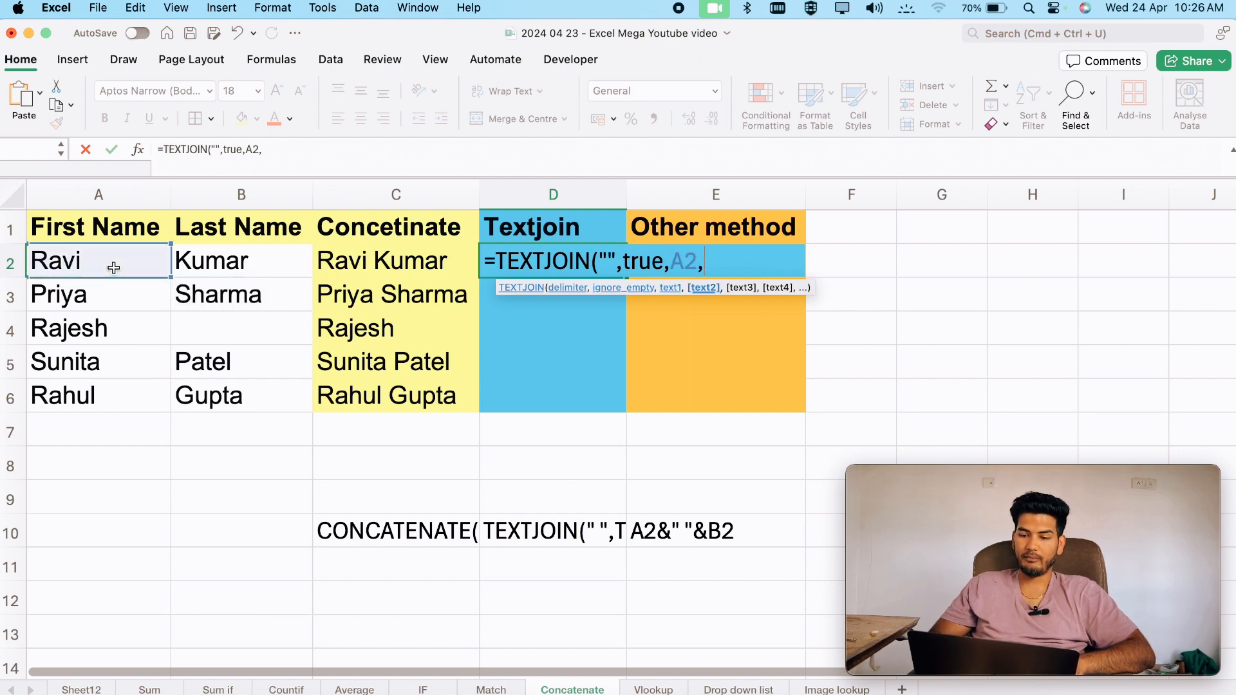
pyautogui.click(219, 254)
pyautogui.write(')')
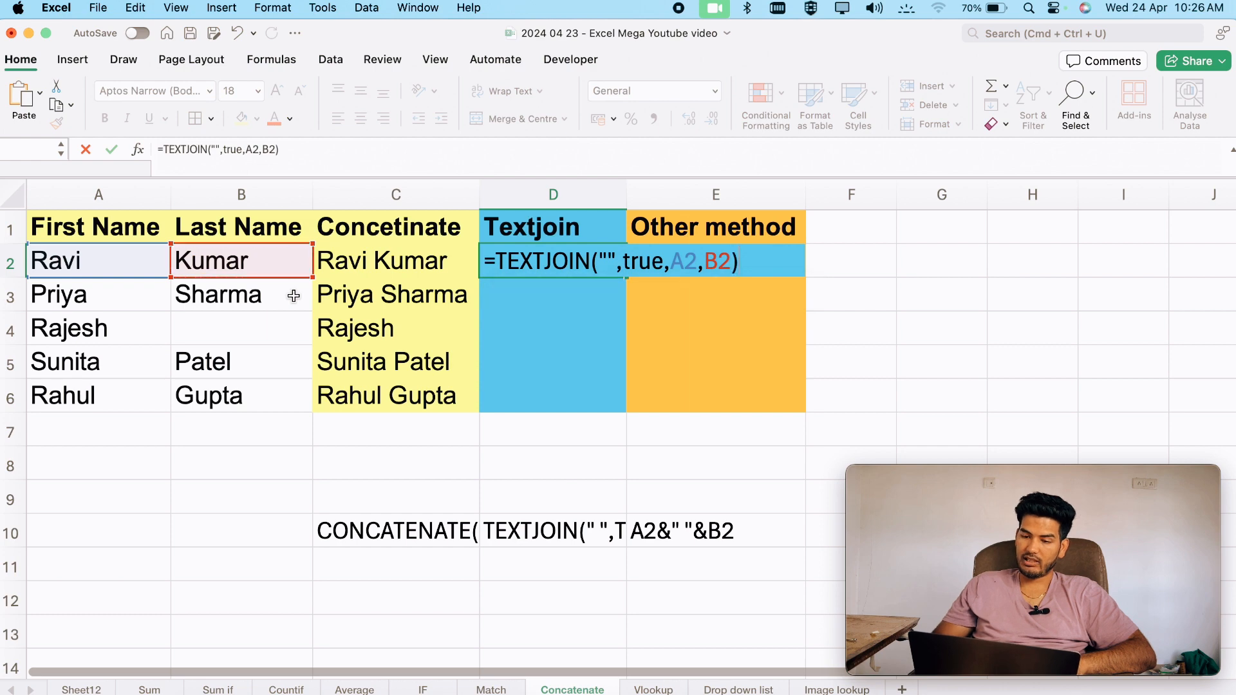
pyautogui.press('Return')
# Commit the TEXTJOIN formula in D2 and reopen it briefly to check its delimiter.
pyautogui.click(520, 265)
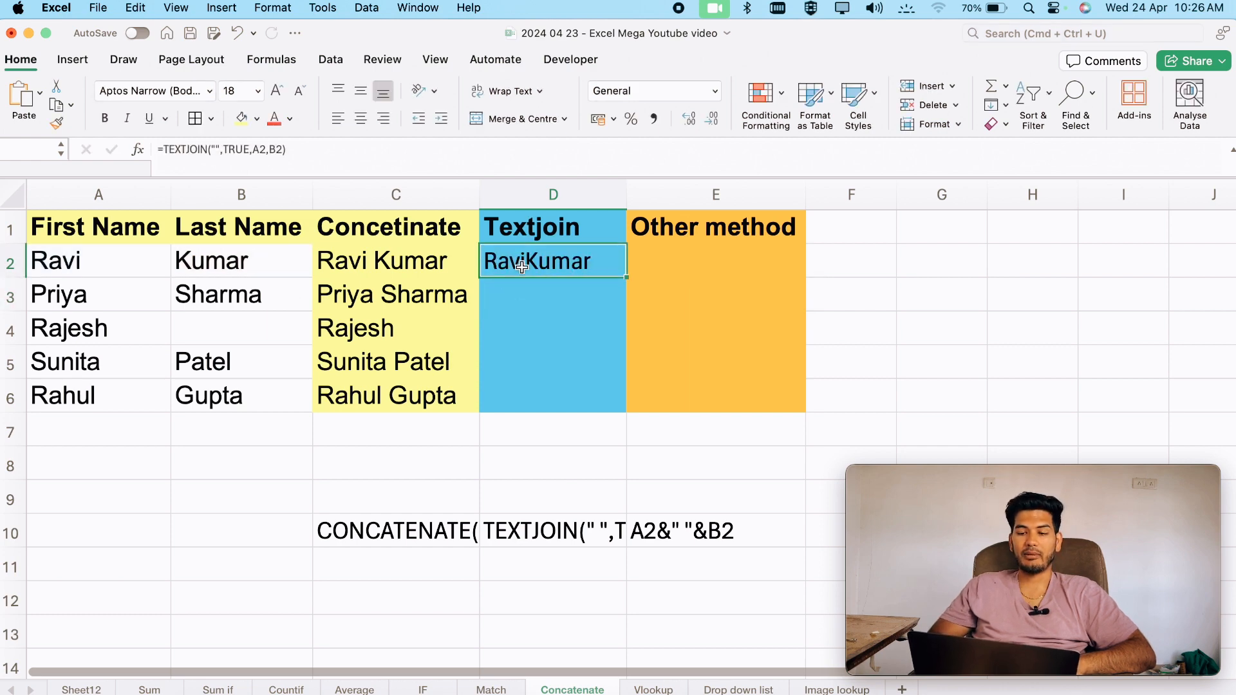
pyautogui.doubleClick(521, 266)
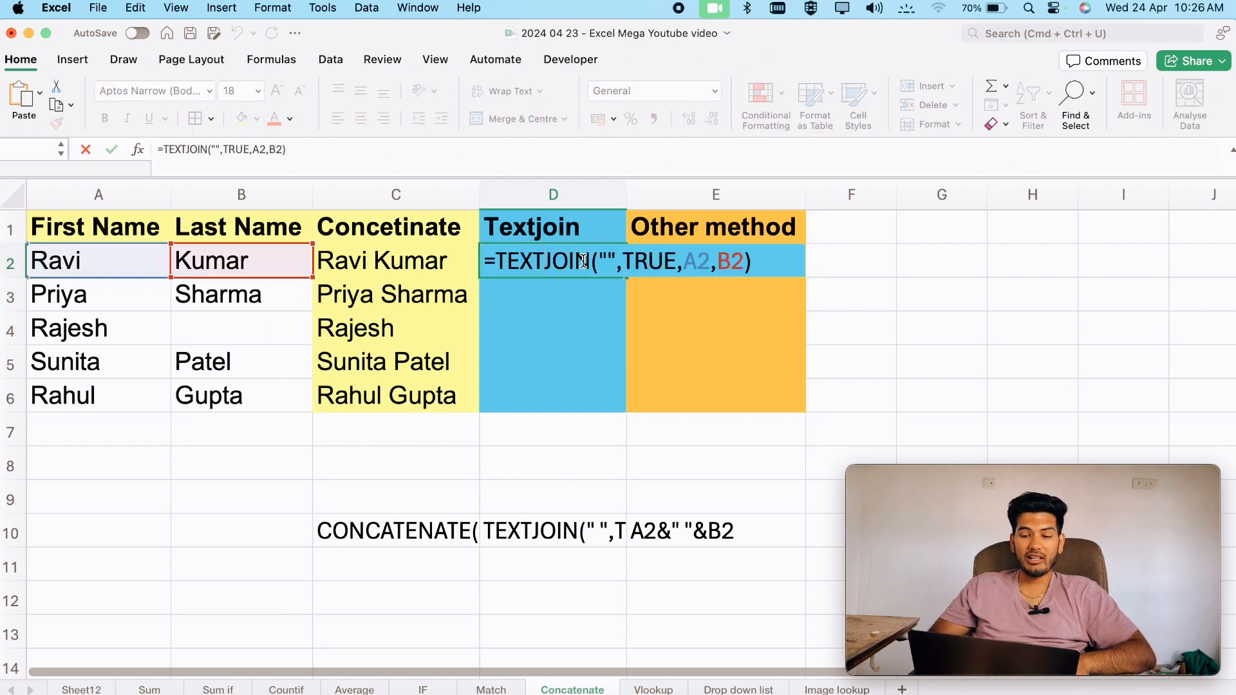
pyautogui.press('Escape')
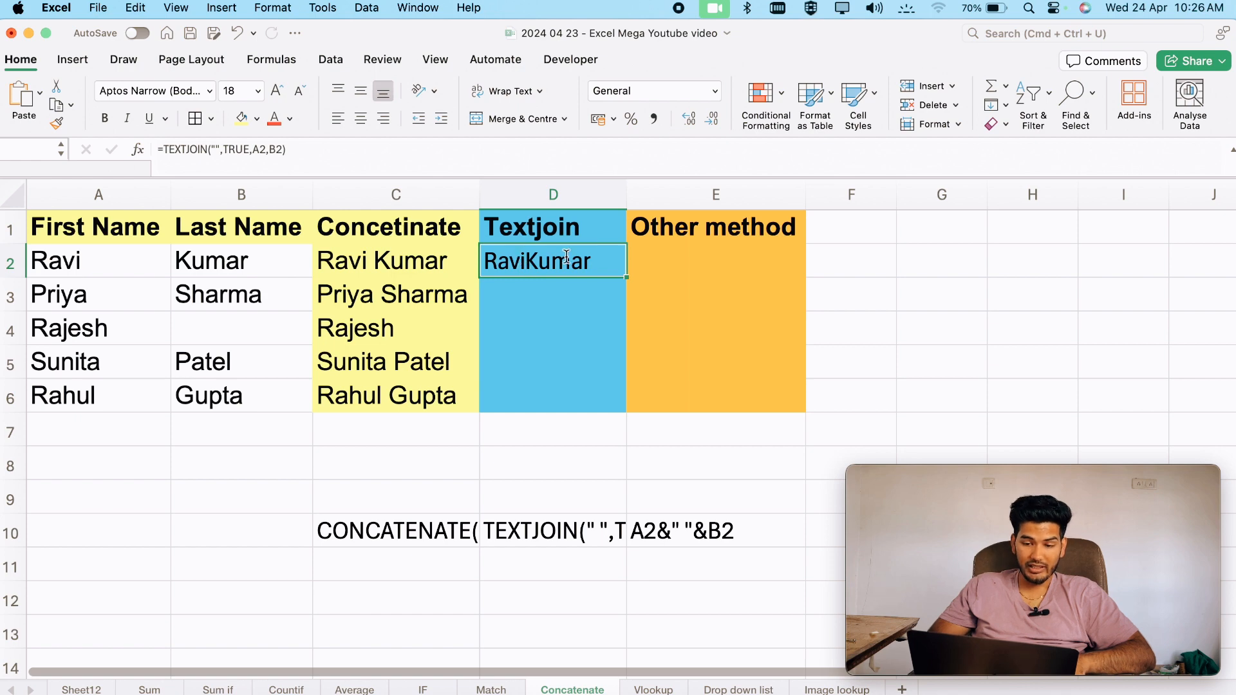
# Change the delimiter in D2's TEXTJOIN formula to a hyphen "-".
pyautogui.click(547, 261)
pyautogui.doubleClick(547, 261)
pyautogui.click(607, 262)
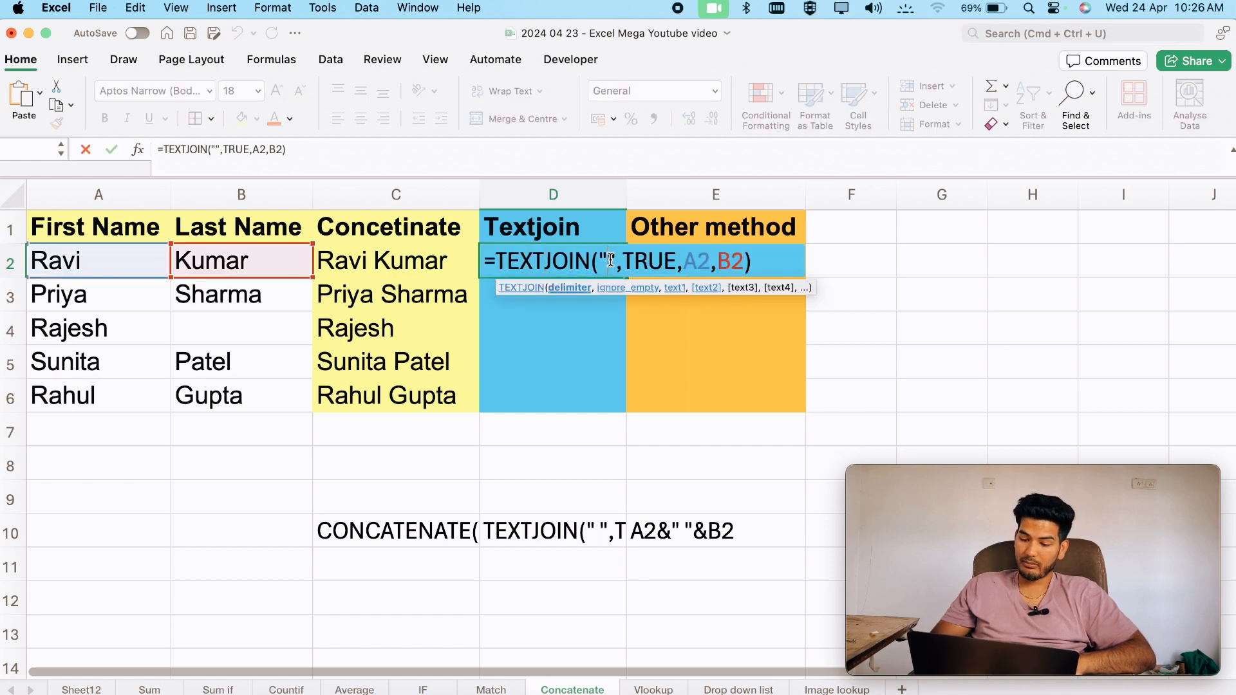
pyautogui.press('Return')
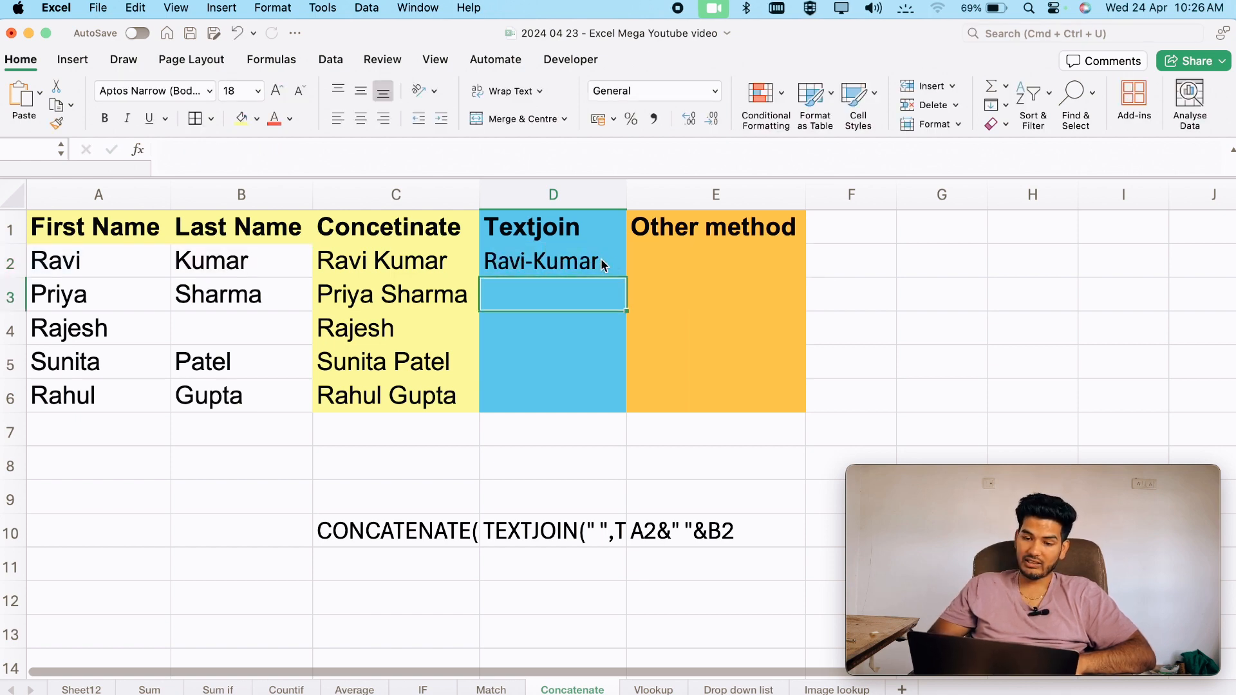
# Replace the hyphen delimiter in D2's TEXTJOIN formula with an underscore "_".
pyautogui.doubleClick(615, 260)
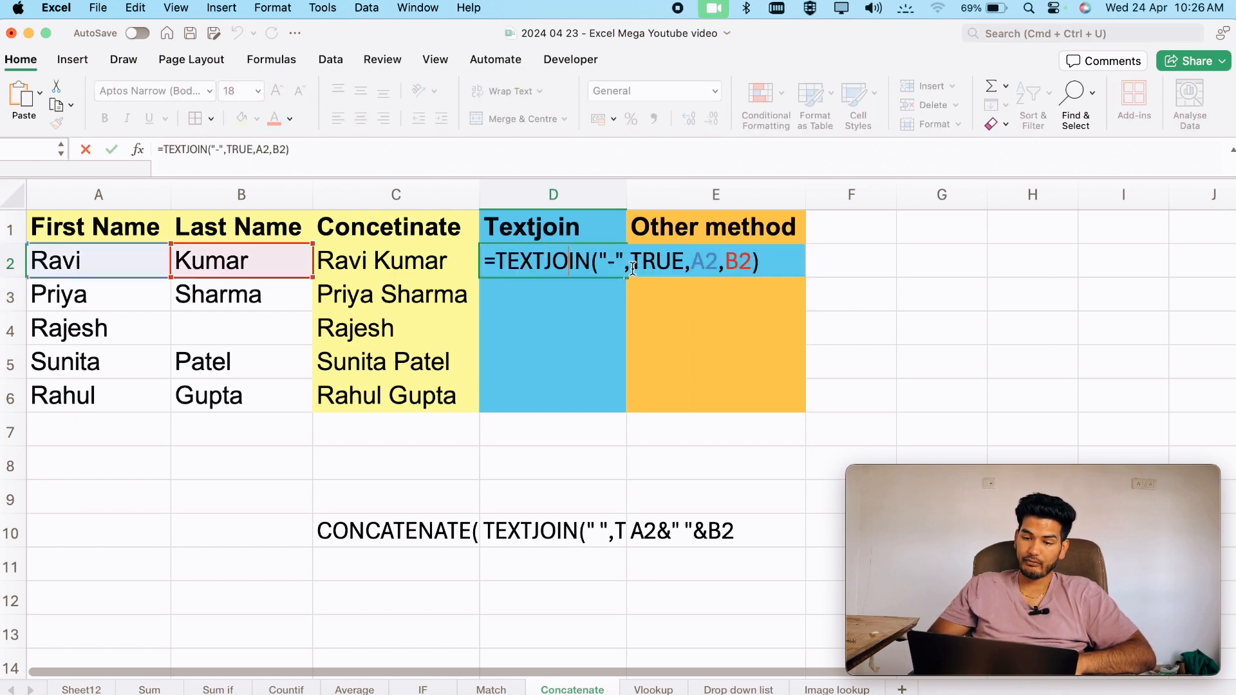
pyautogui.press('BackSpace')
pyautogui.write('_')
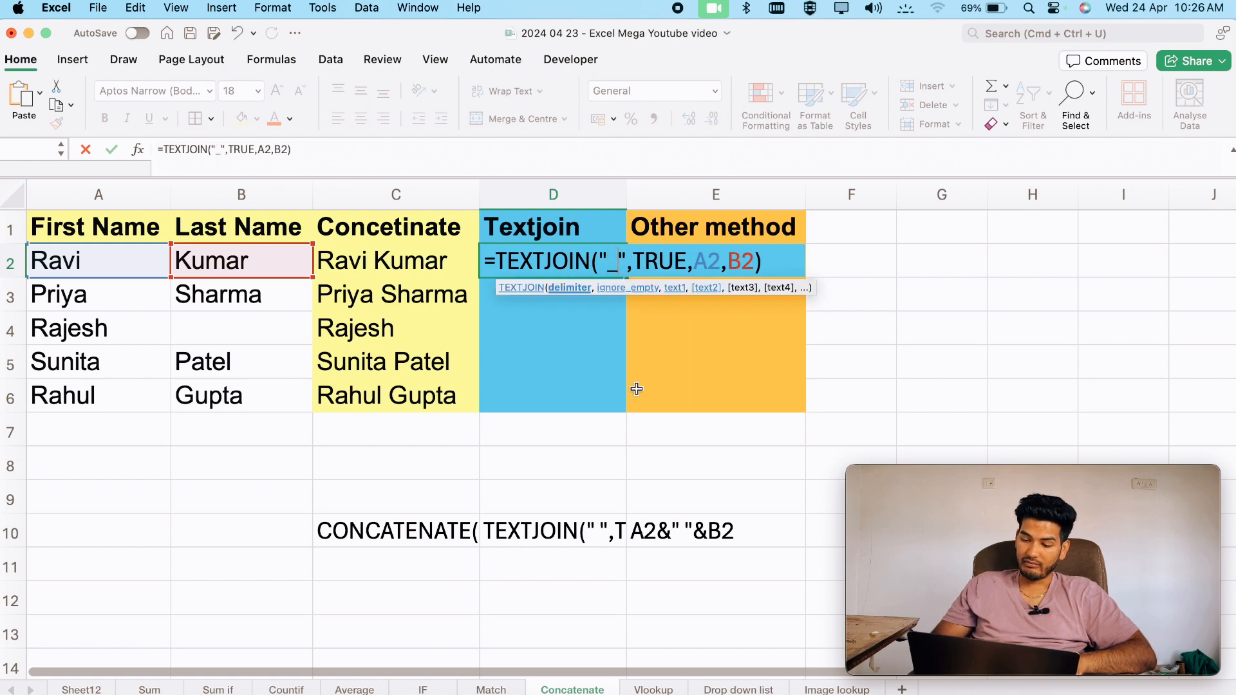
pyautogui.press('Return')
# Set the delimiter in D2's TEXTJOIN formula to a quoted space " ".
pyautogui.click(534, 261)
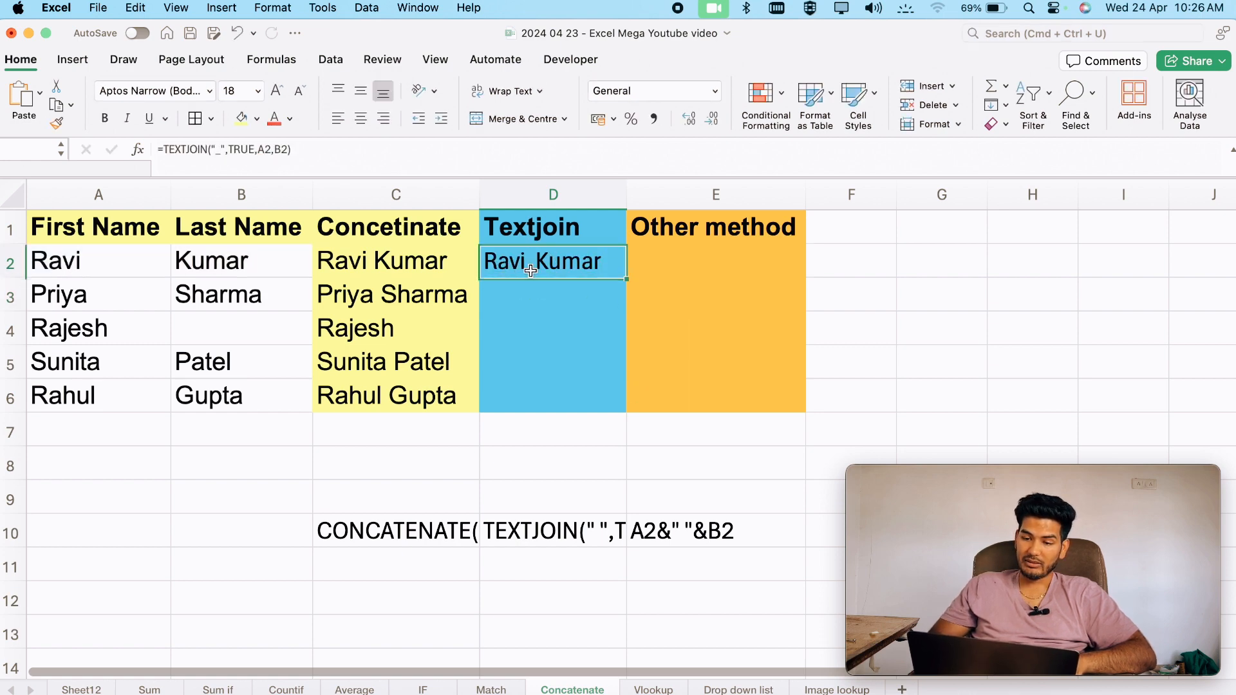
pyautogui.doubleClick(534, 261)
pyautogui.click(616, 262)
pyautogui.press('BackSpace')
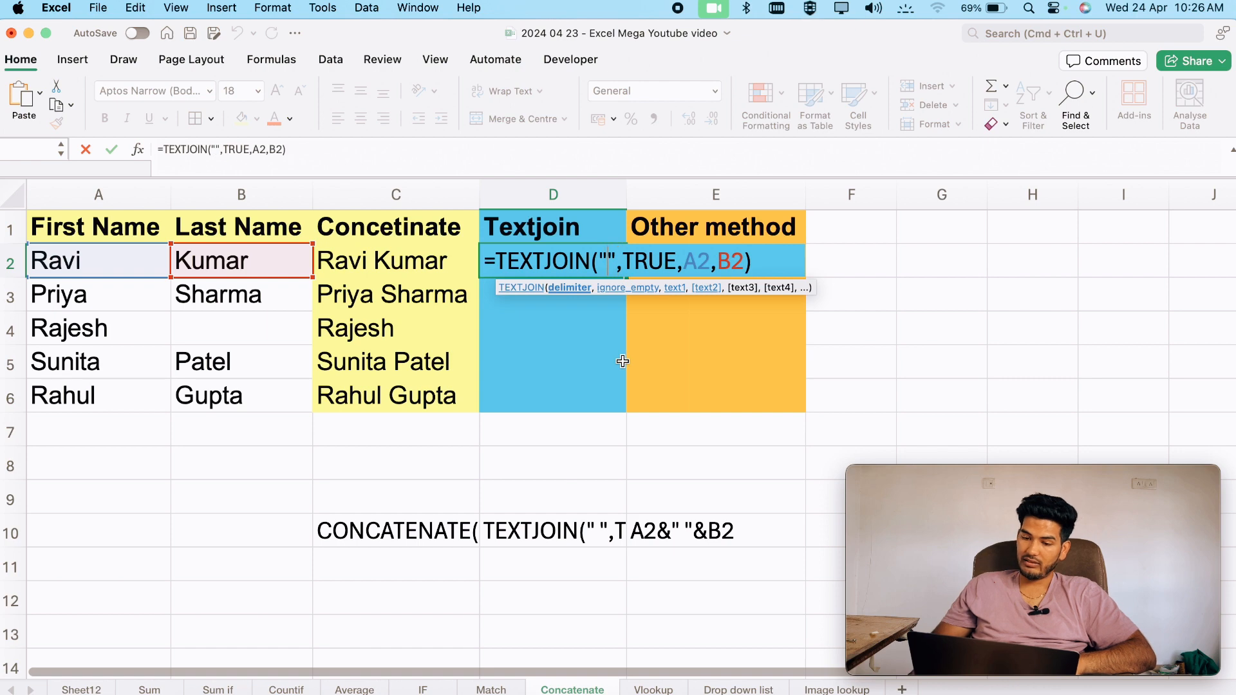
pyautogui.press('Return')
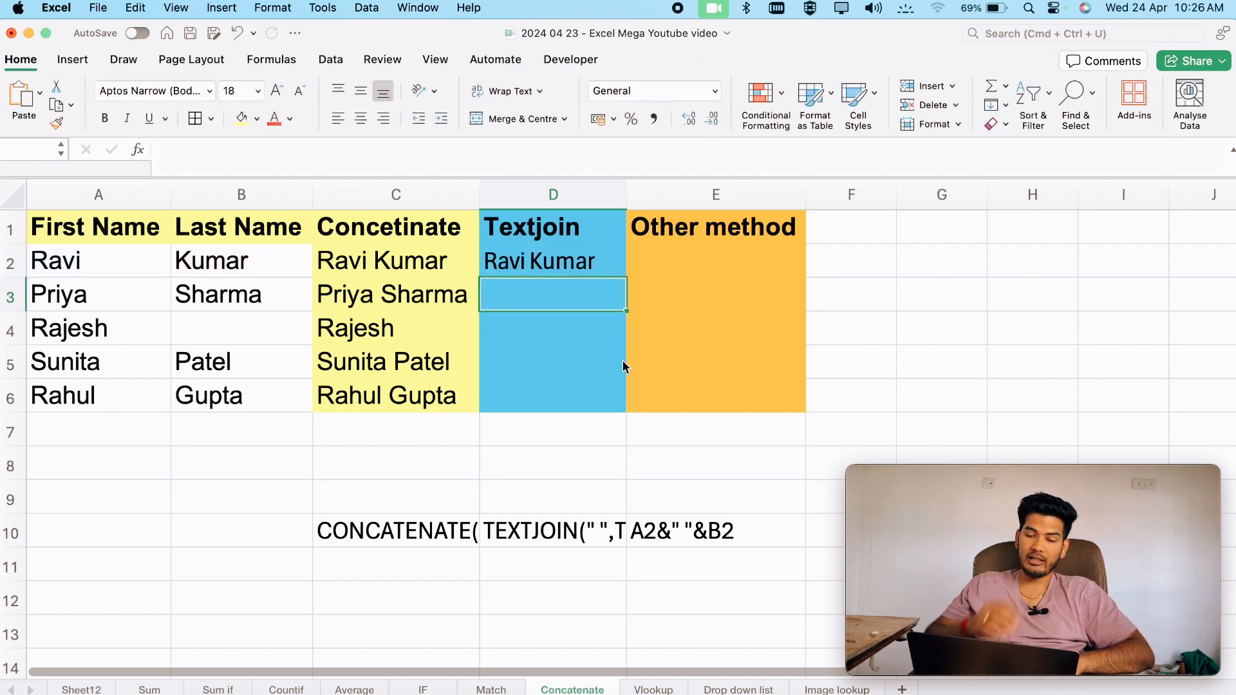
# Fill D2's TEXTJOIN formula down the Textjoin column to D6.
pyautogui.click(575, 258)
pyautogui.doubleClick(626, 278)
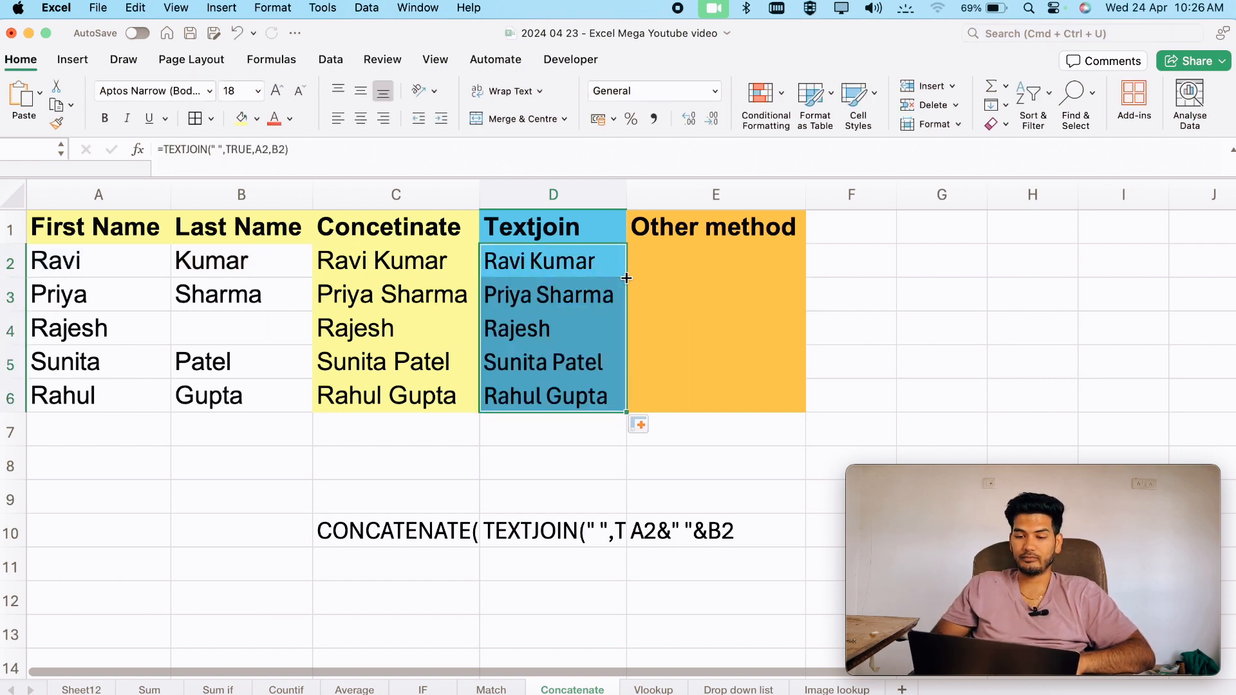
pyautogui.click(584, 257)
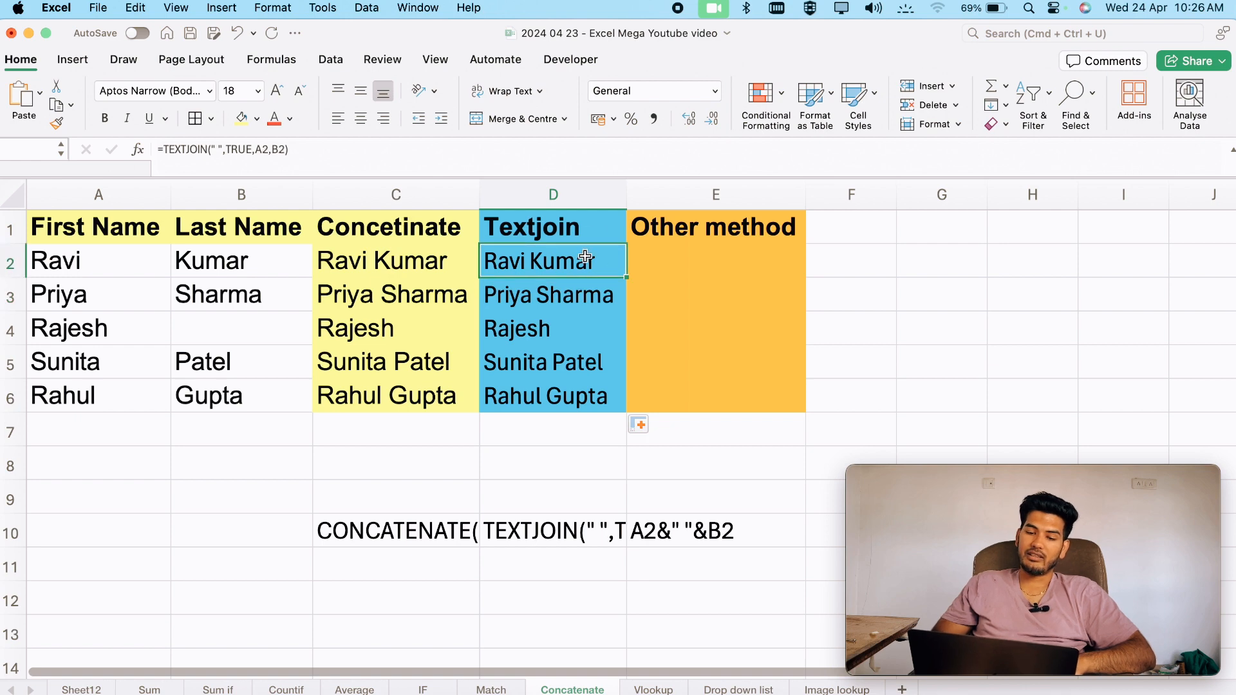
# Join the first and last name in E2 with the ampersand formula =A2&" "&B2.
pyautogui.doubleClick(673, 264)
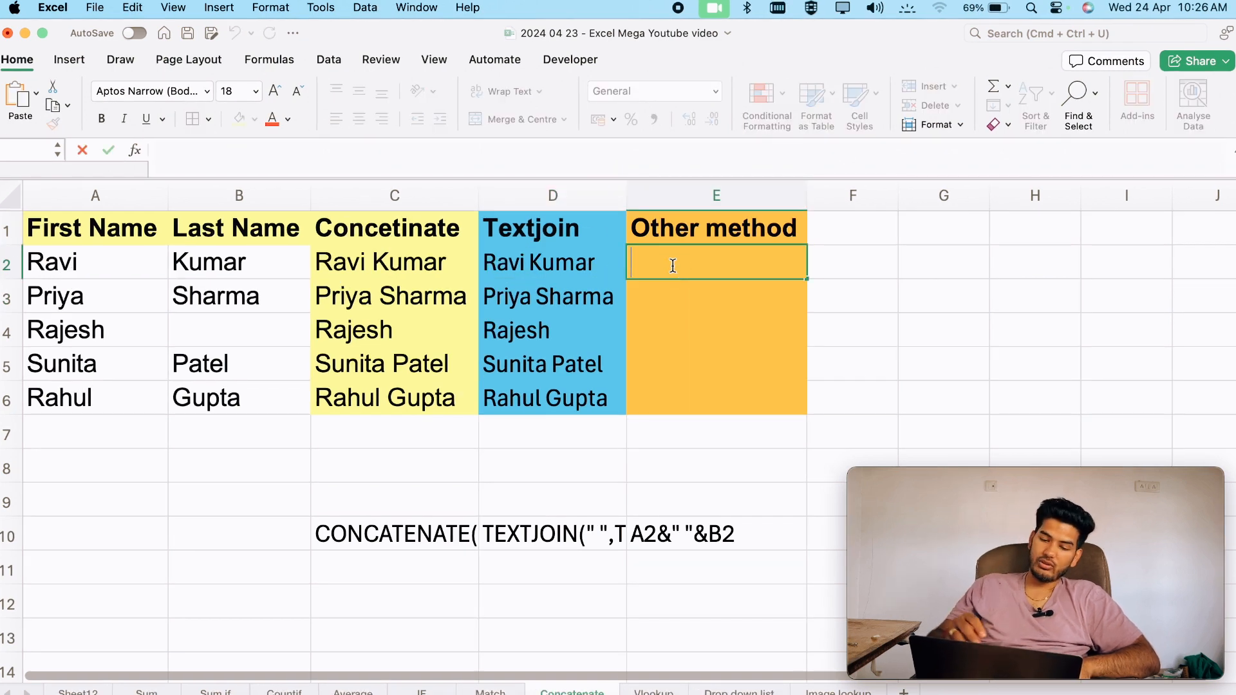
pyautogui.write('=')
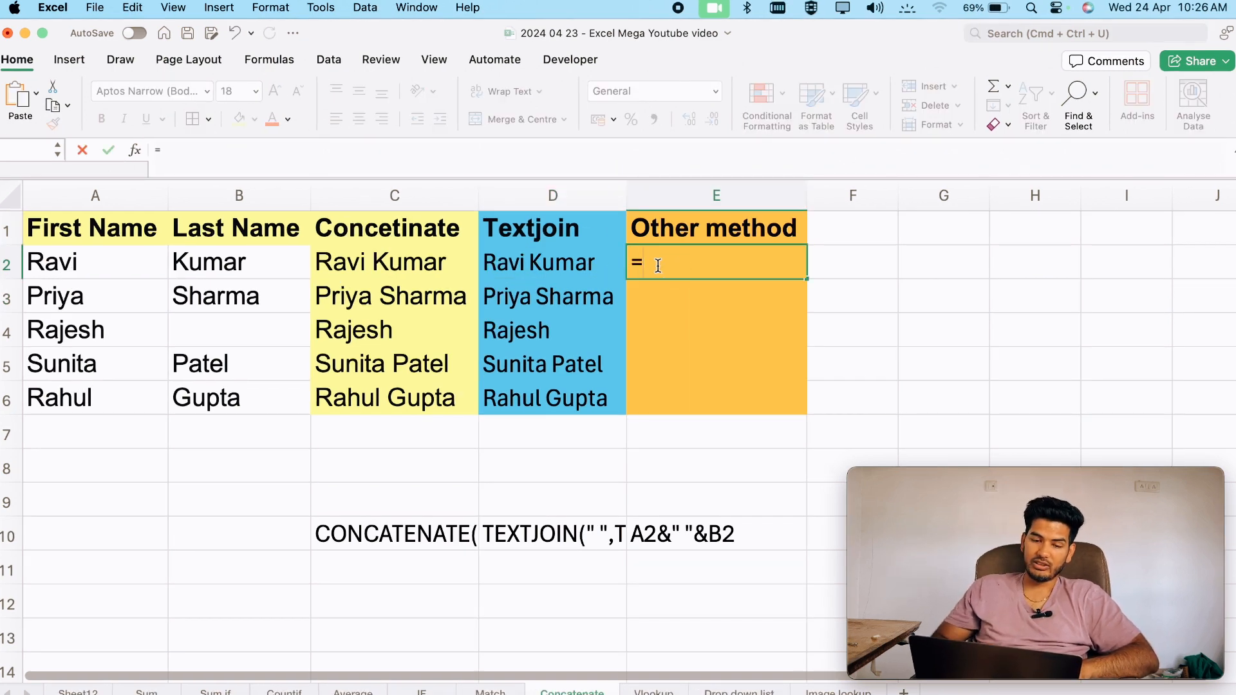
pyautogui.click(95, 261)
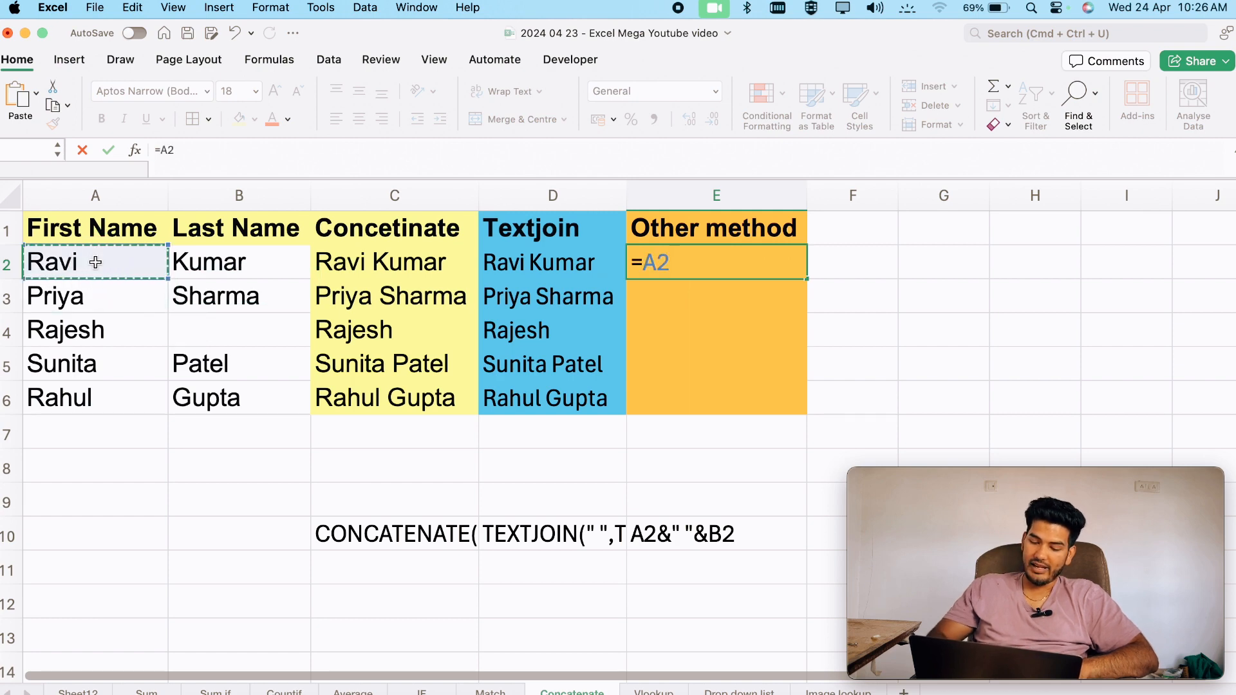
pyautogui.write('&')
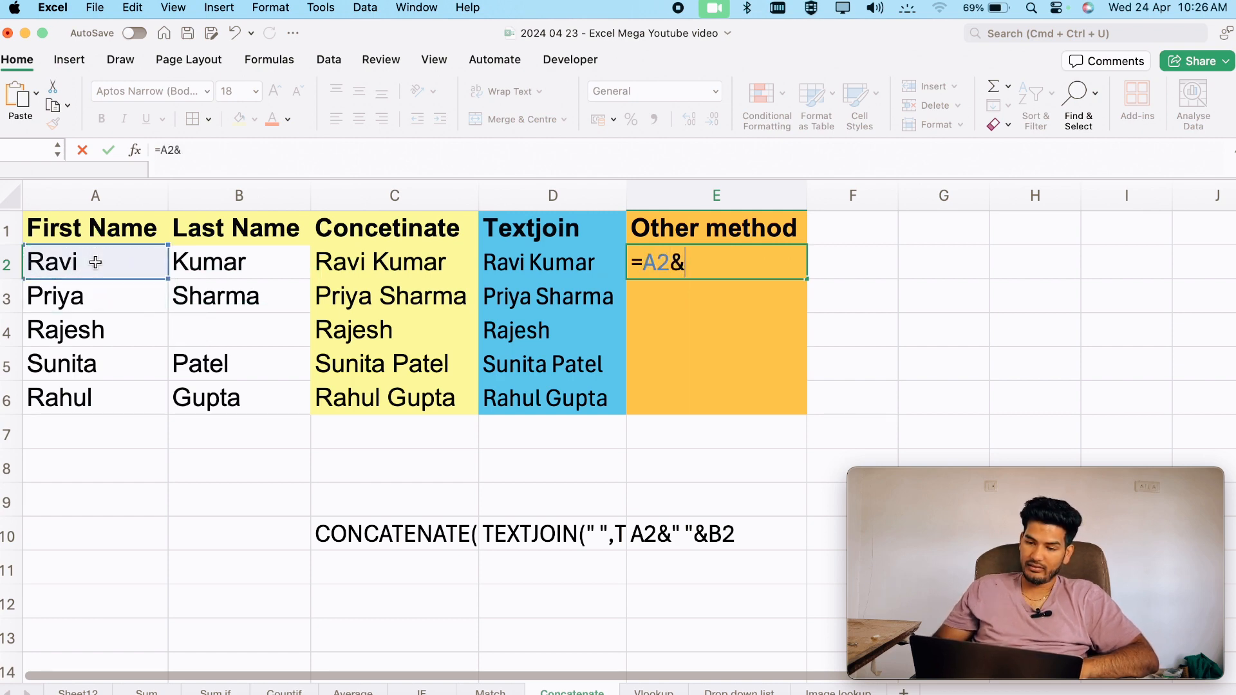
pyautogui.write('""')
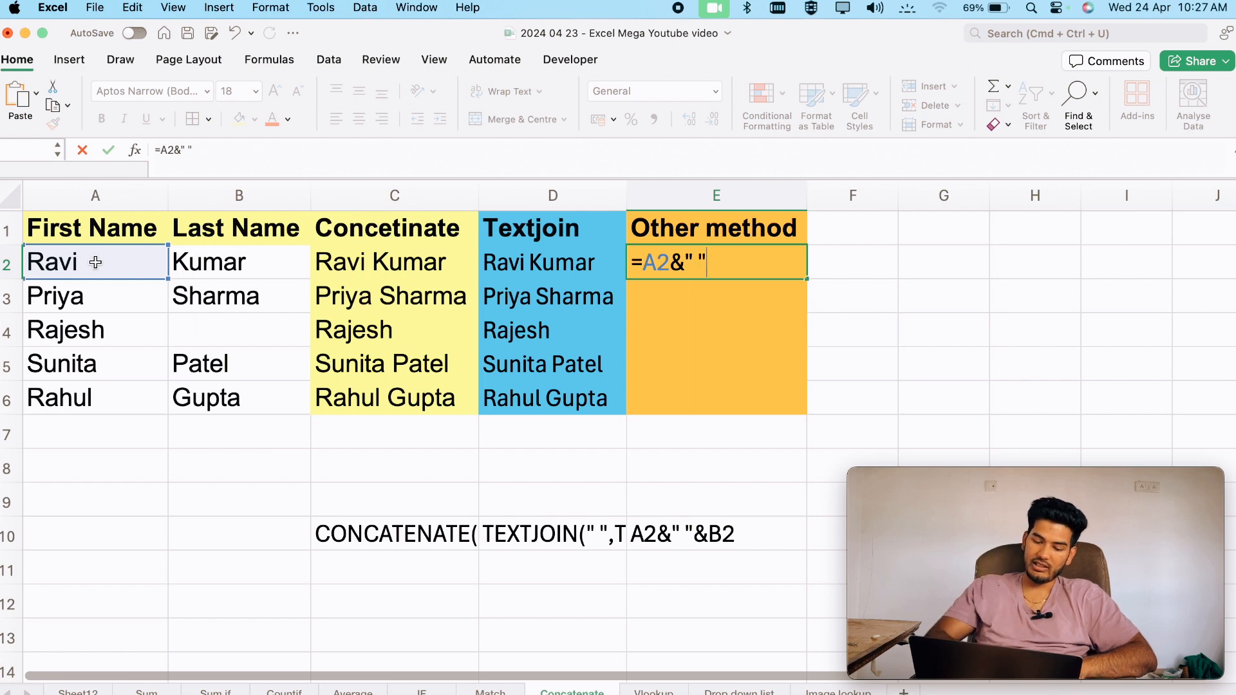
pyautogui.write('&')
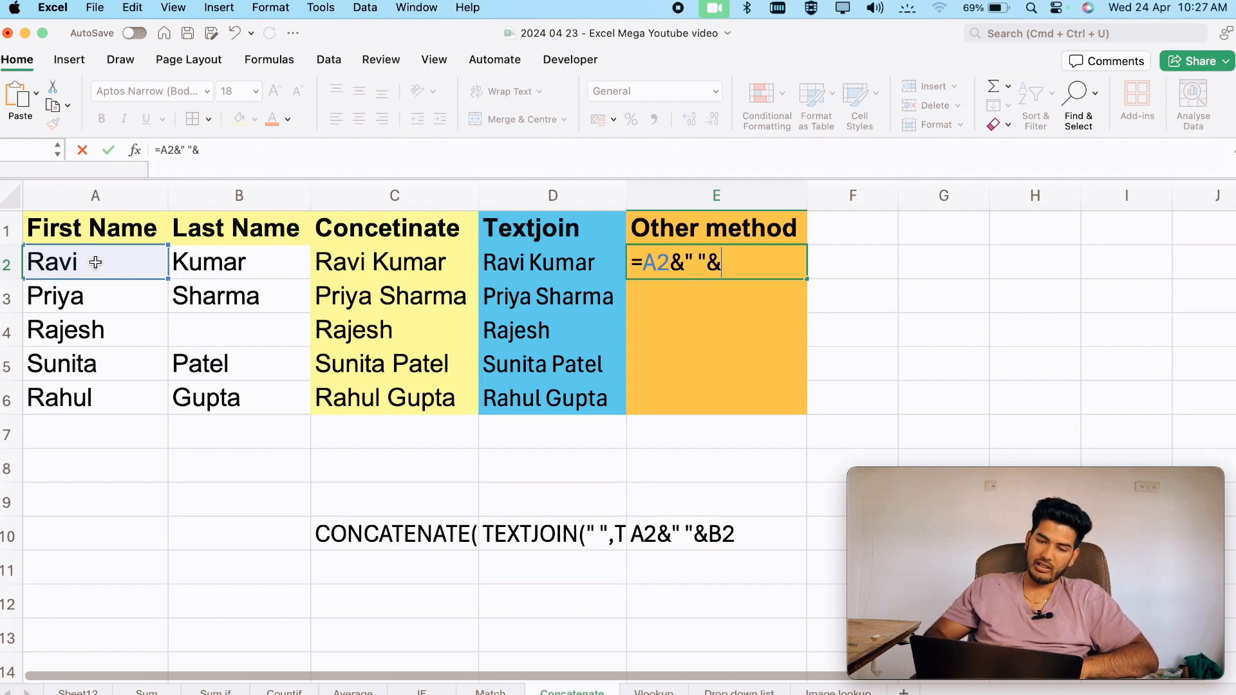
pyautogui.click(274, 263)
pyautogui.press('Return')
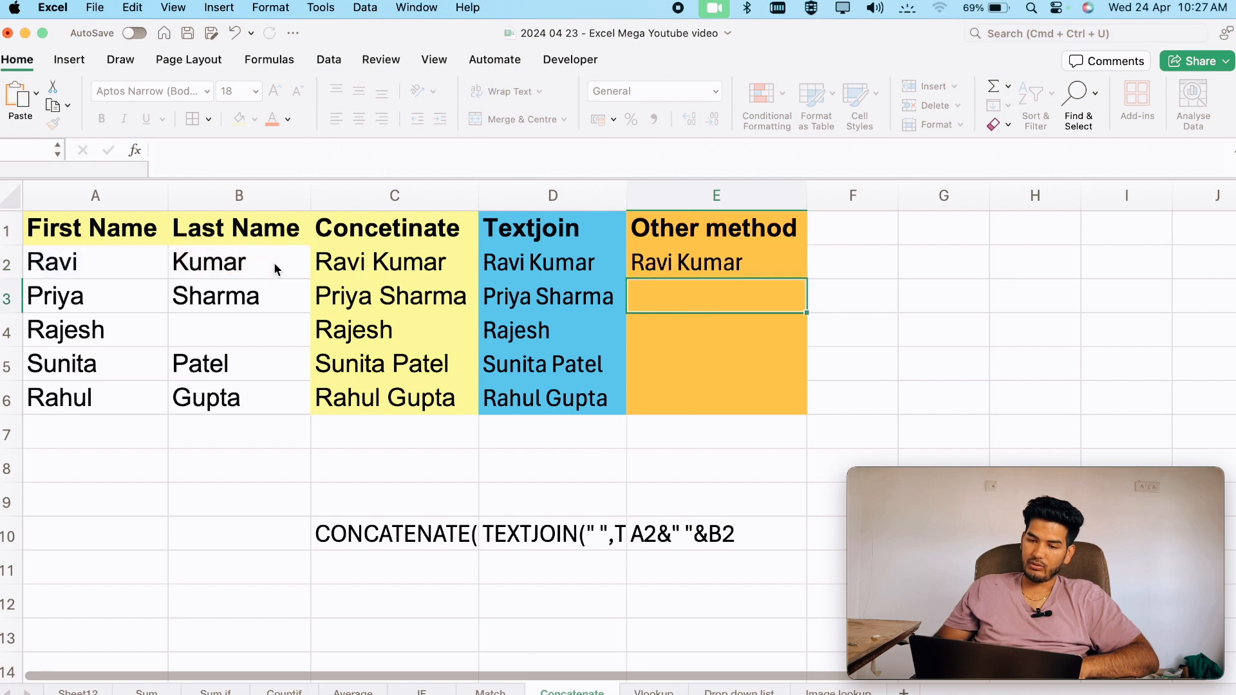
# Fill E2's ampersand formula down the Other method column to E6.
pyautogui.click(759, 274)
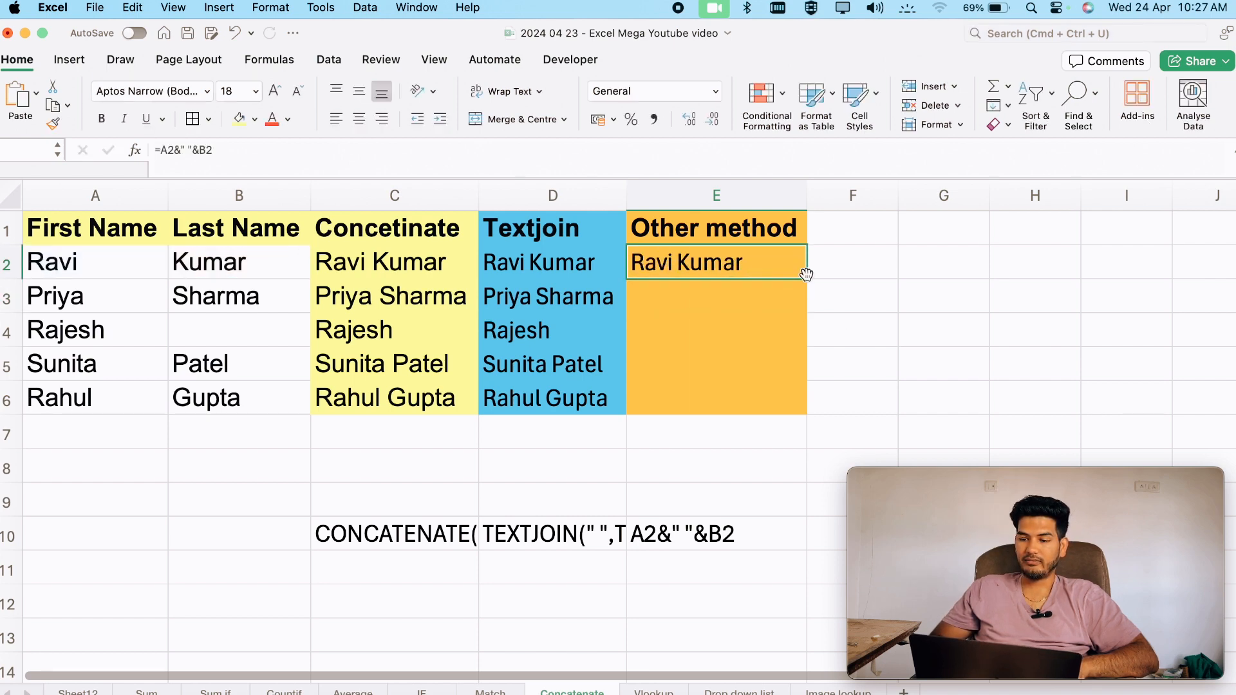
pyautogui.doubleClick(805, 281)
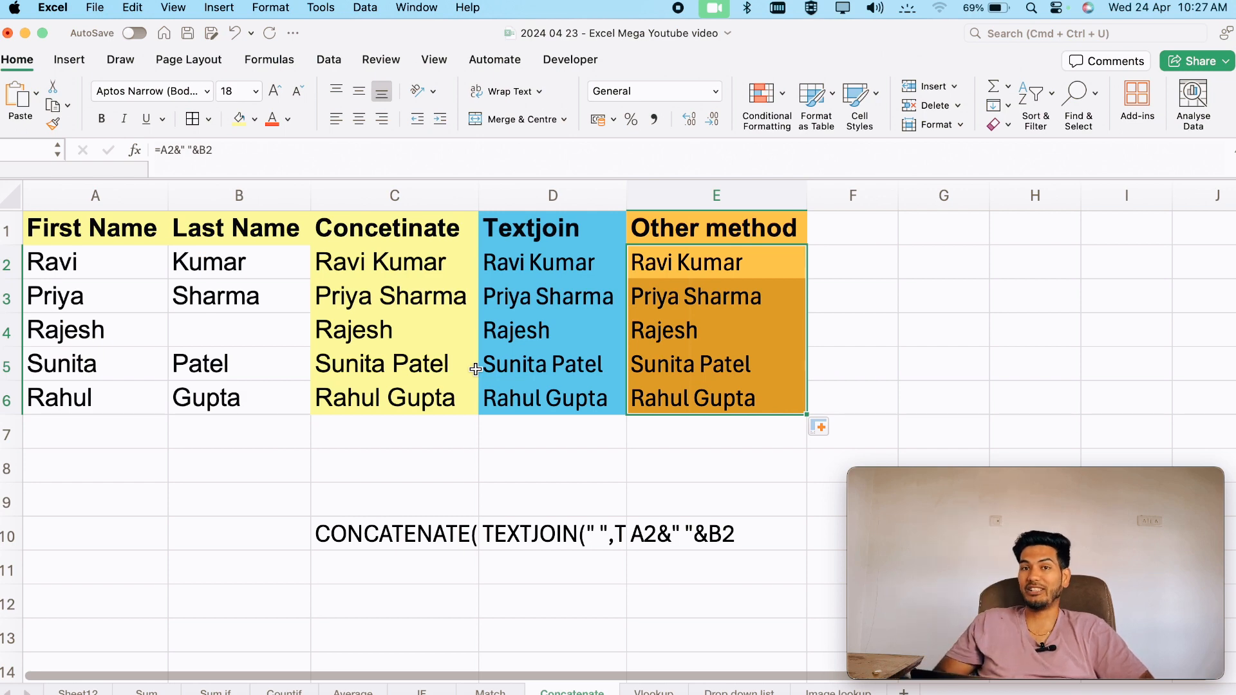
pyautogui.moveTo(1006, 544)
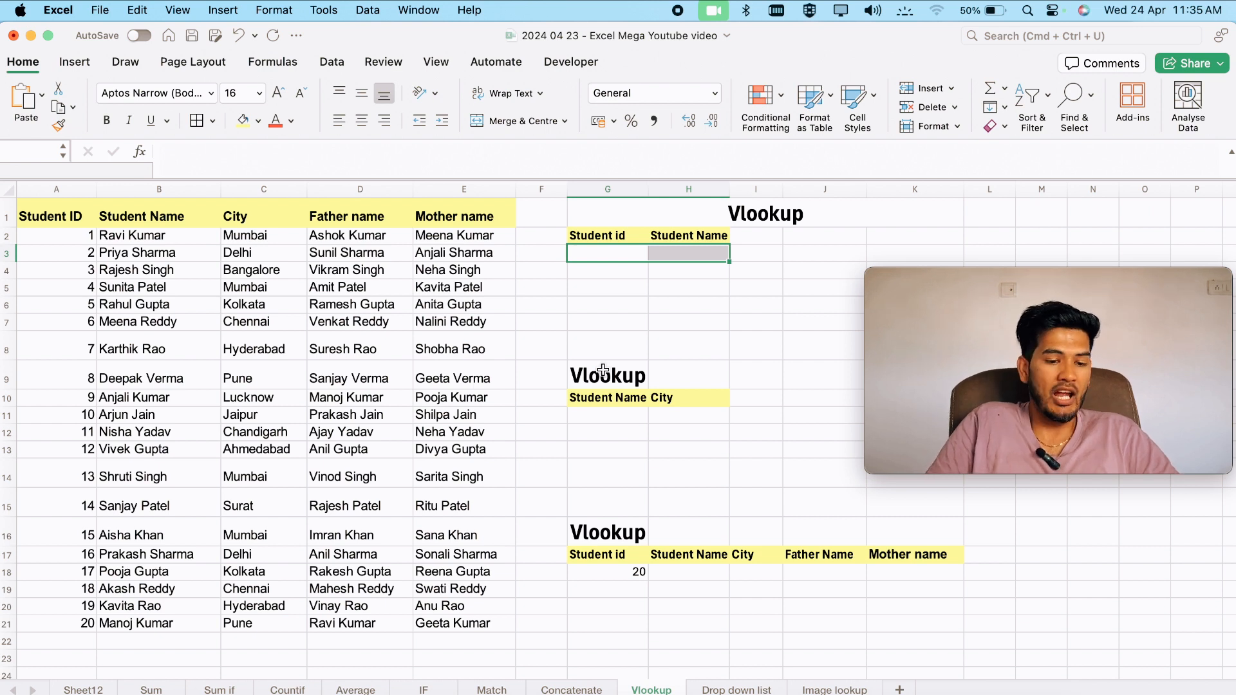
# Enter 2 as the Student id to look up in G3 of the Vlookup sheet.
pyautogui.click(603, 249)
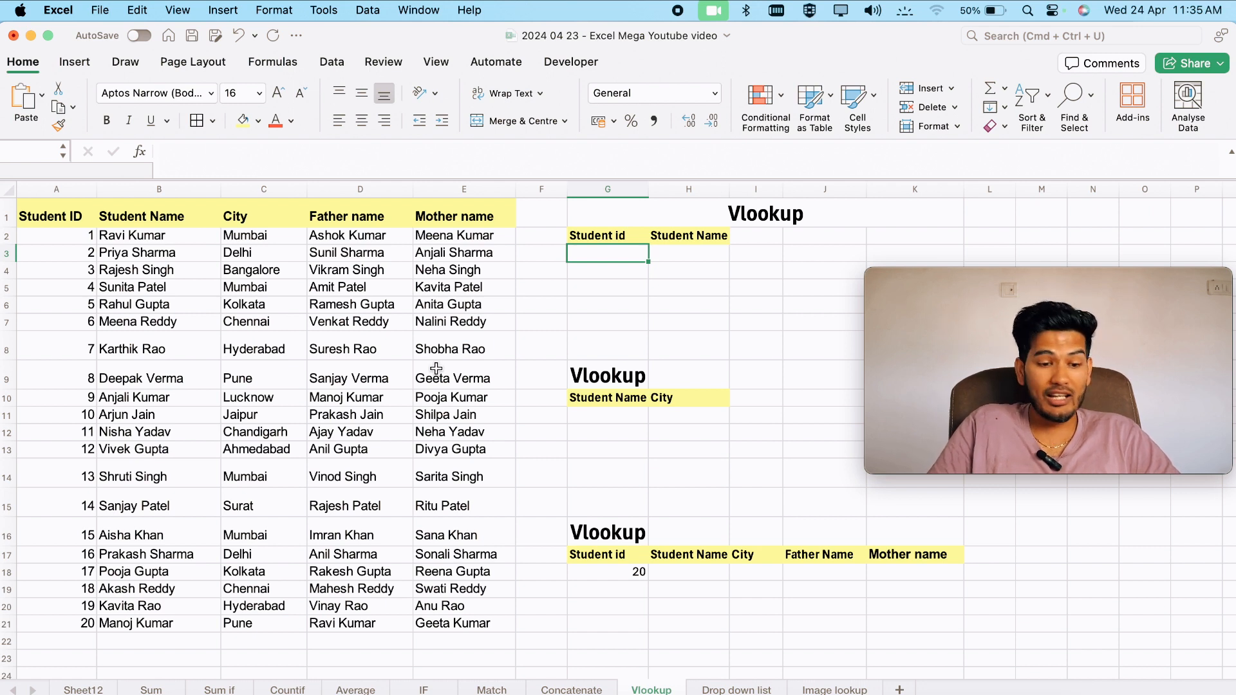
pyautogui.click(58, 336)
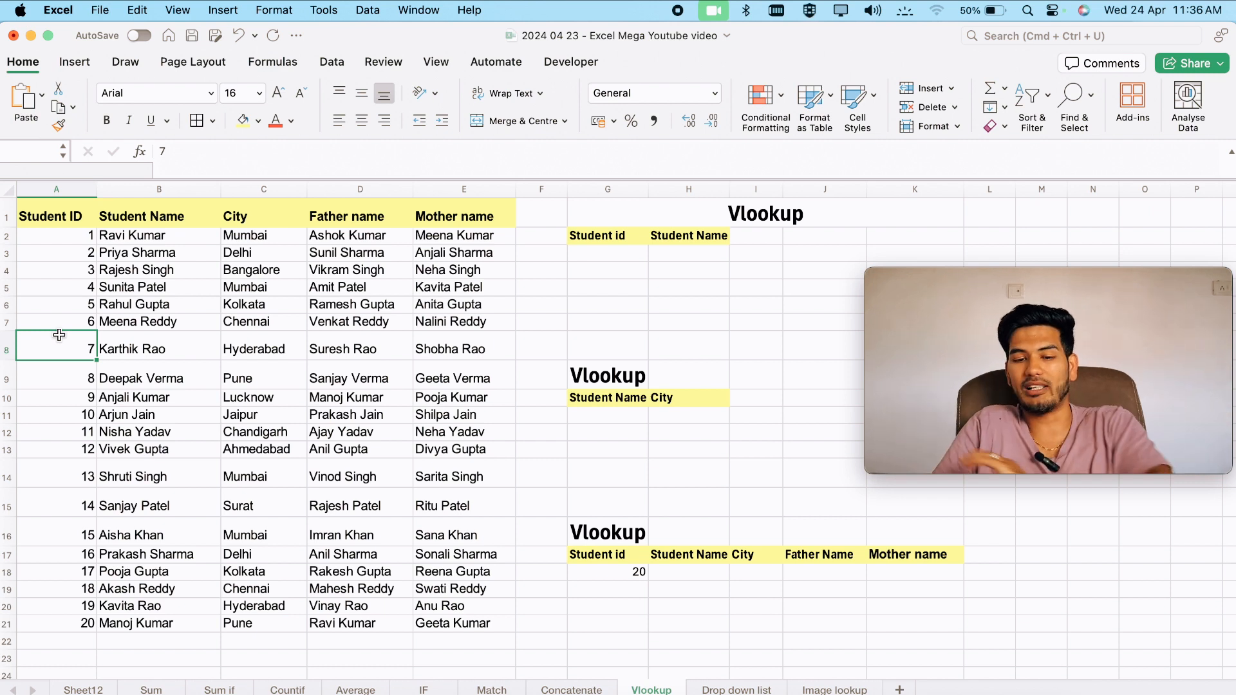
pyautogui.click(591, 252)
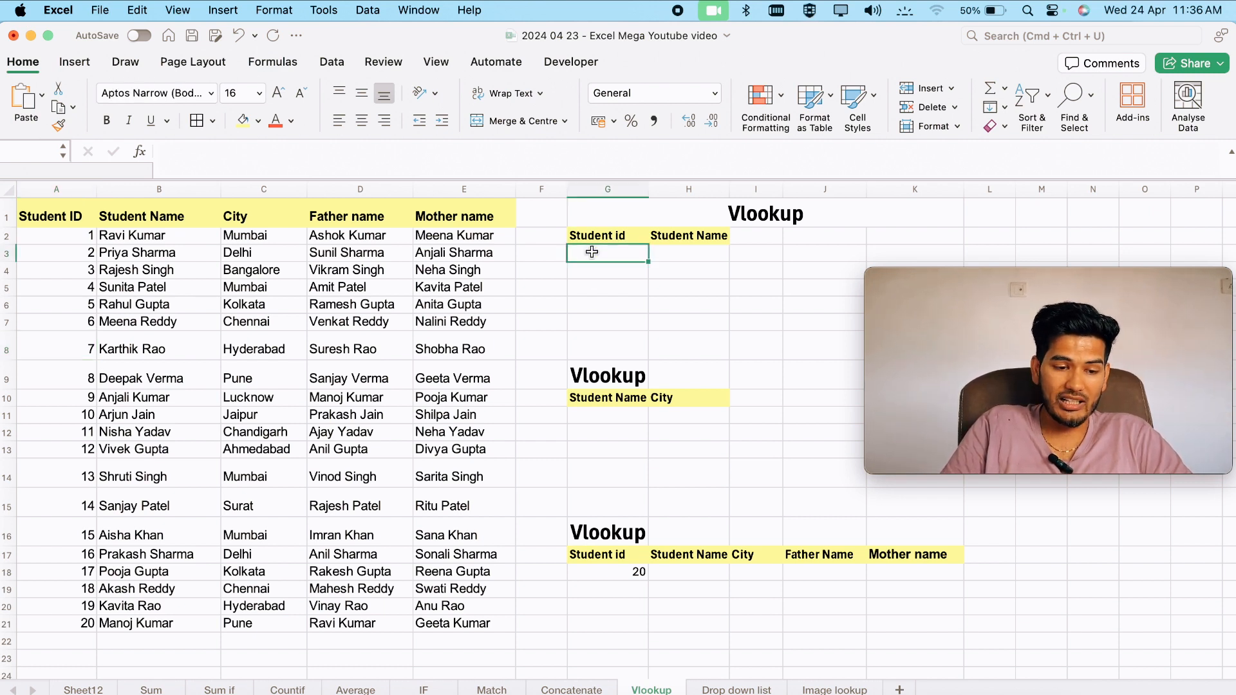
pyautogui.write('2')
# Look up the student name in H3 with the formula =VLOOKUP(G3,A2:E21,2).
pyautogui.click(679, 255)
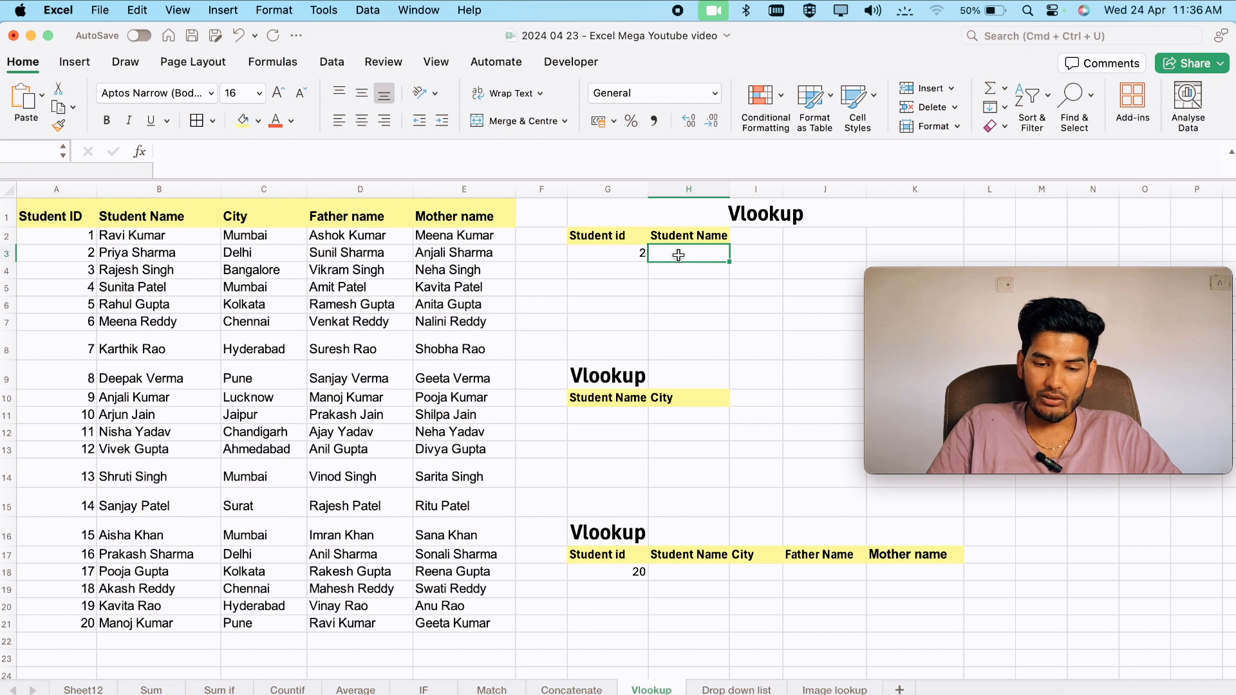
pyautogui.write('=VLOOKUP(')
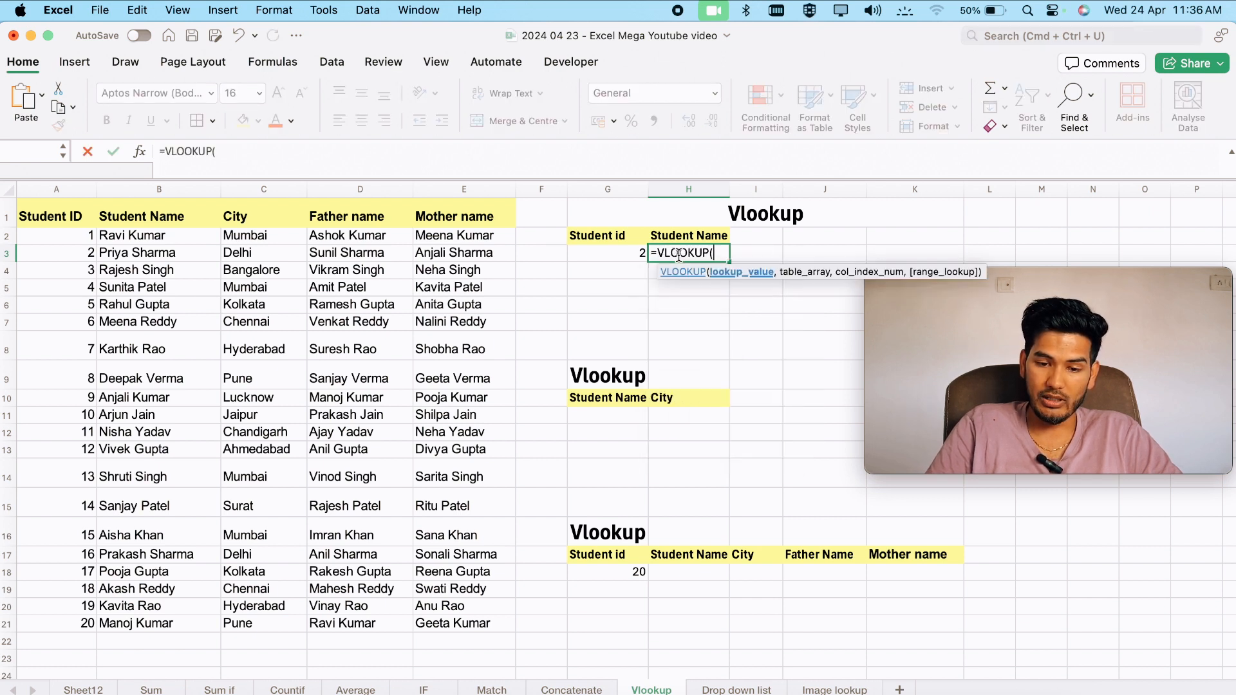
pyautogui.click(587, 257)
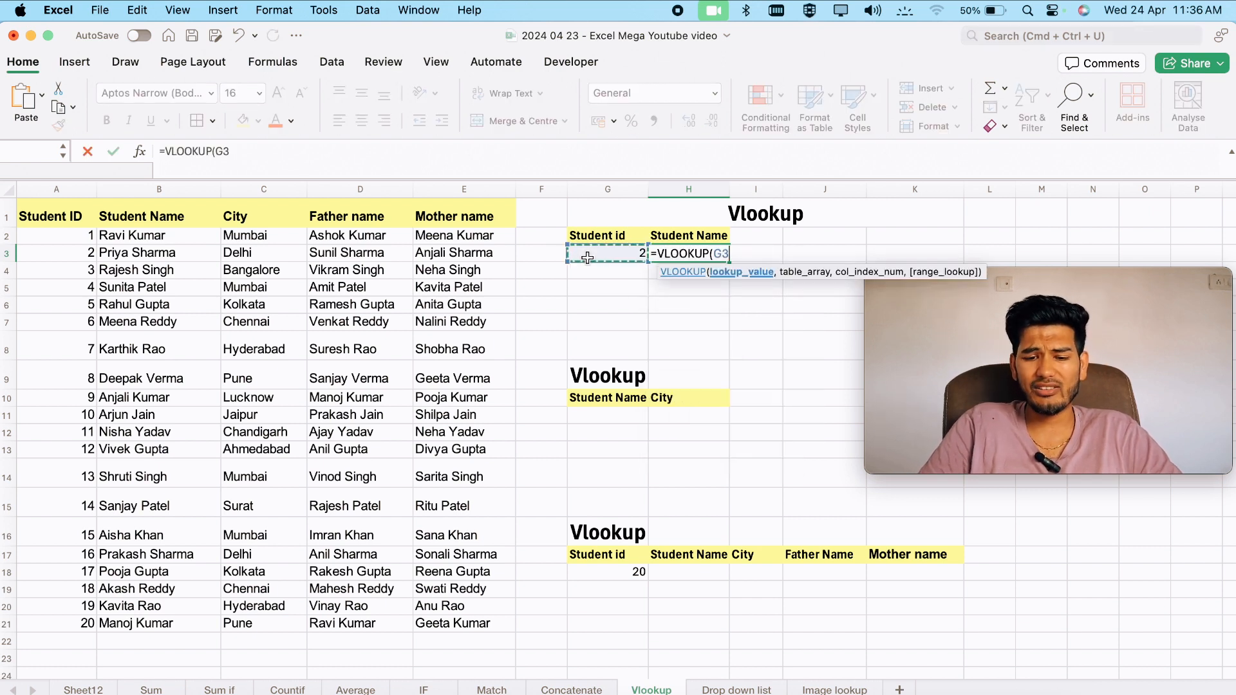
pyautogui.write(',')
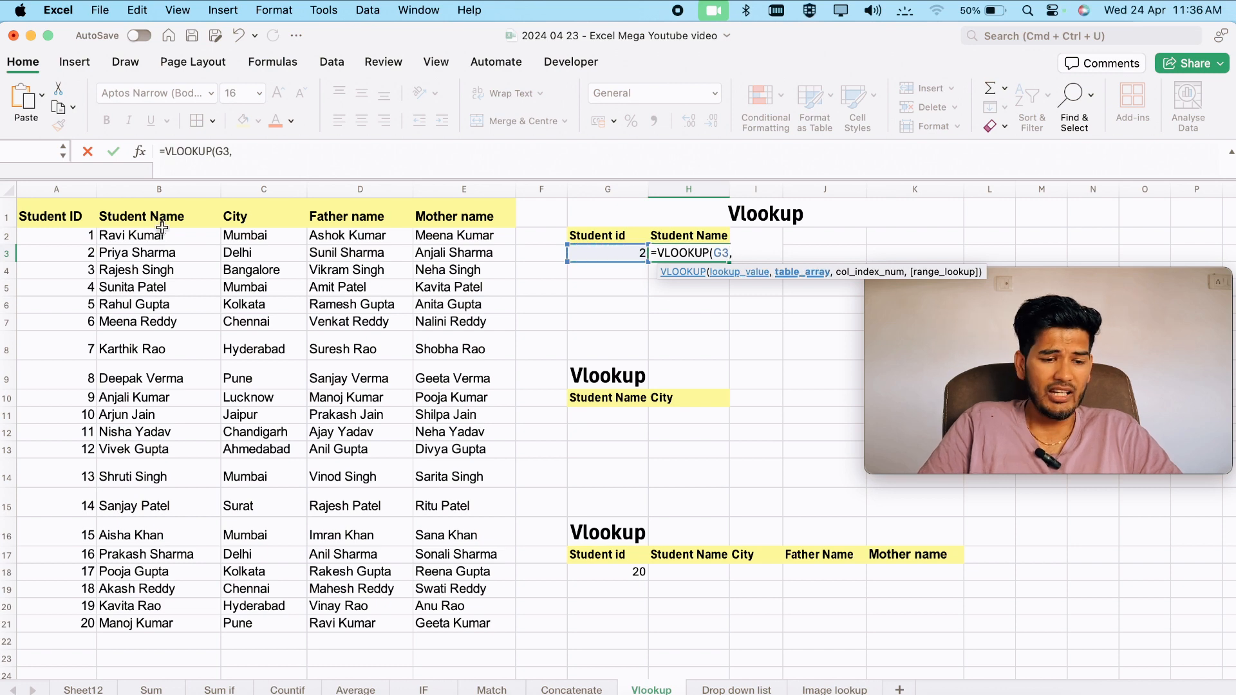
pyautogui.moveTo(60, 234); pyautogui.dragTo(455, 620)
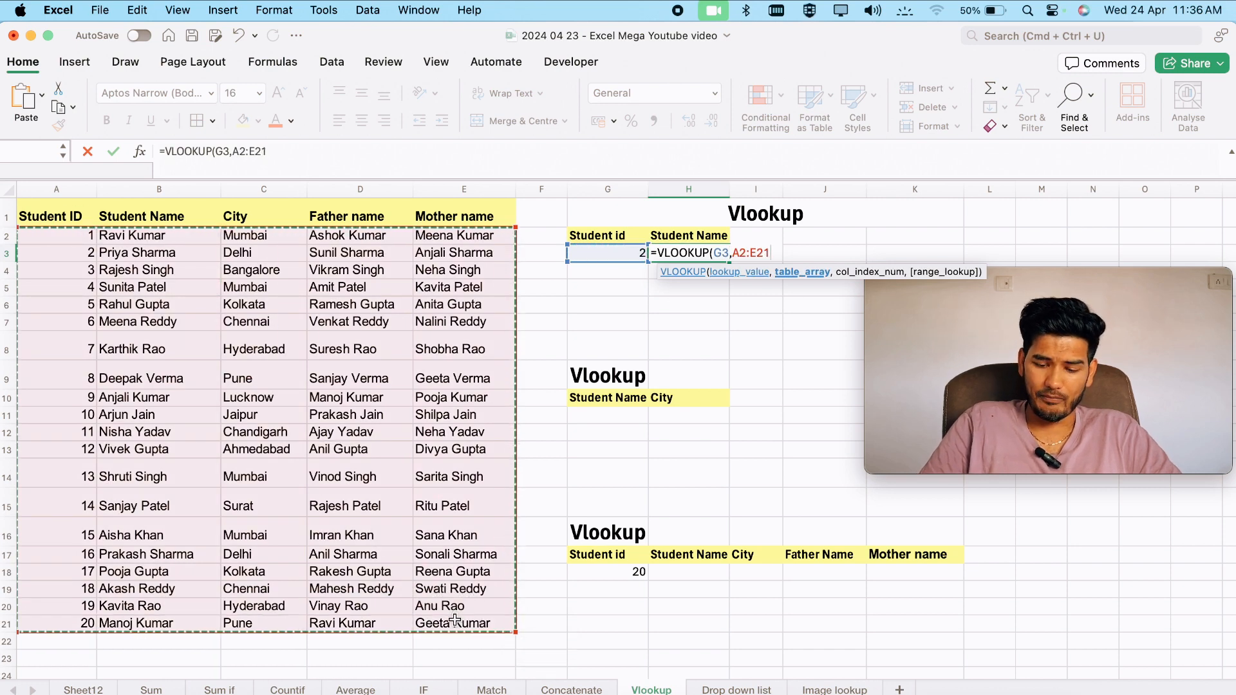
pyautogui.write(',')
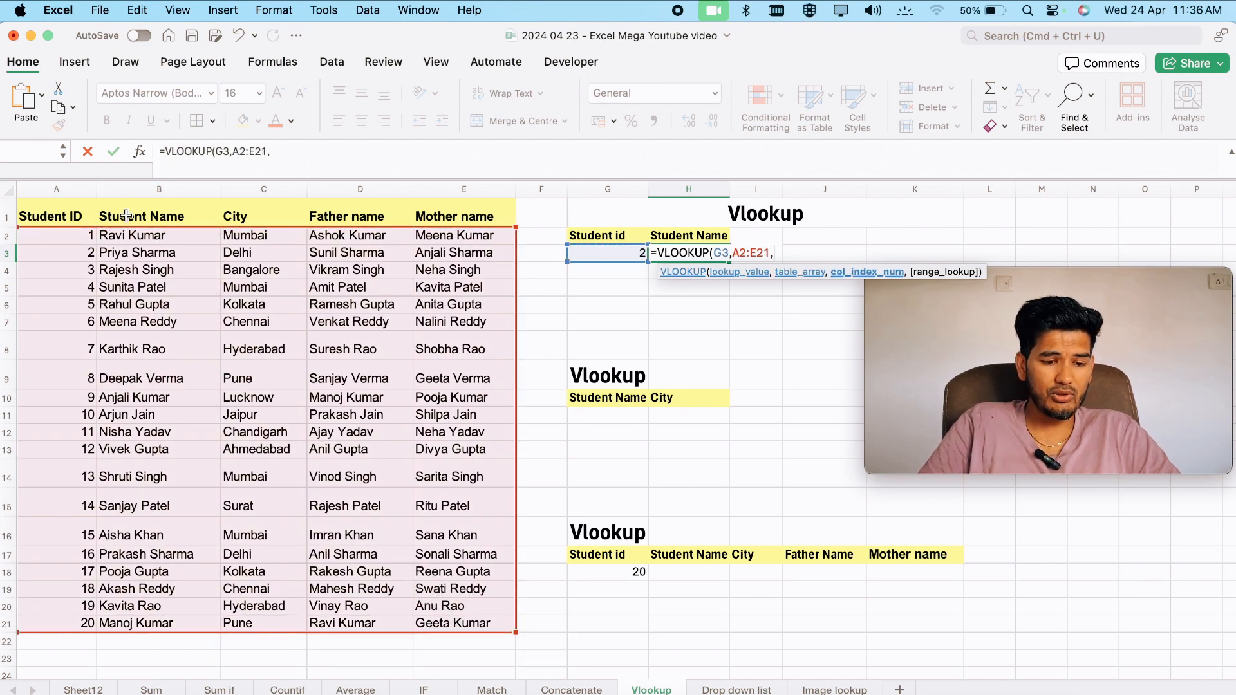
pyautogui.write('2)')
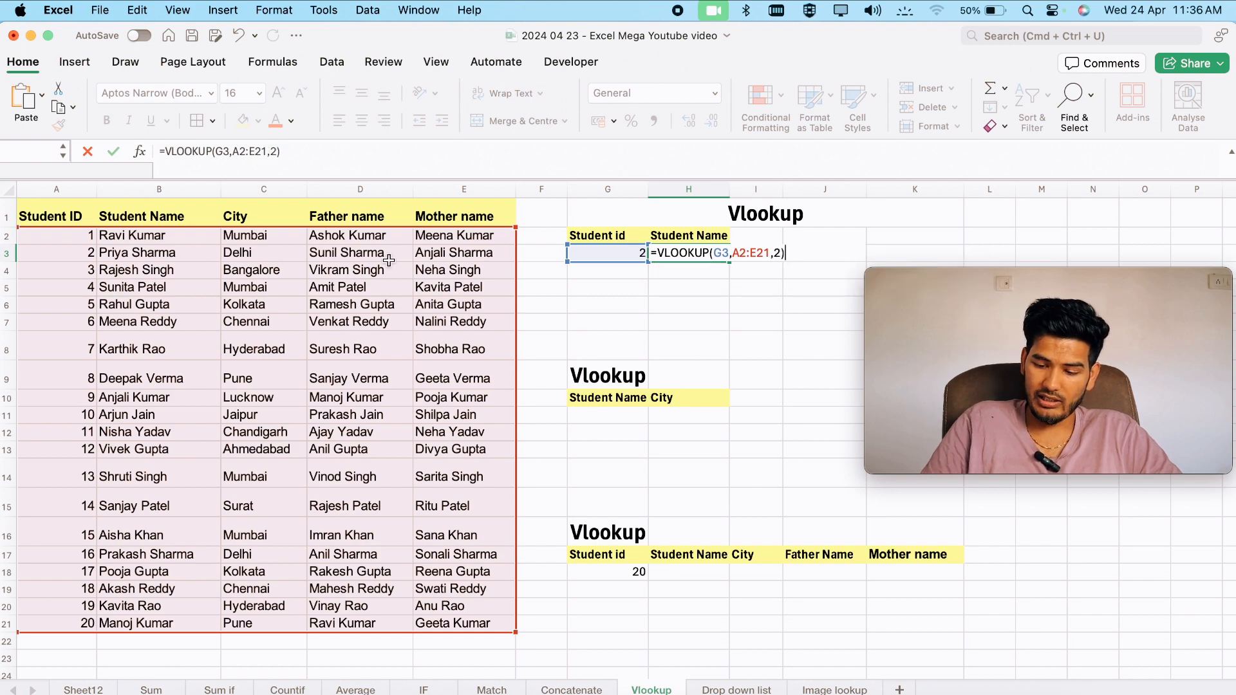
pyautogui.press('Return')
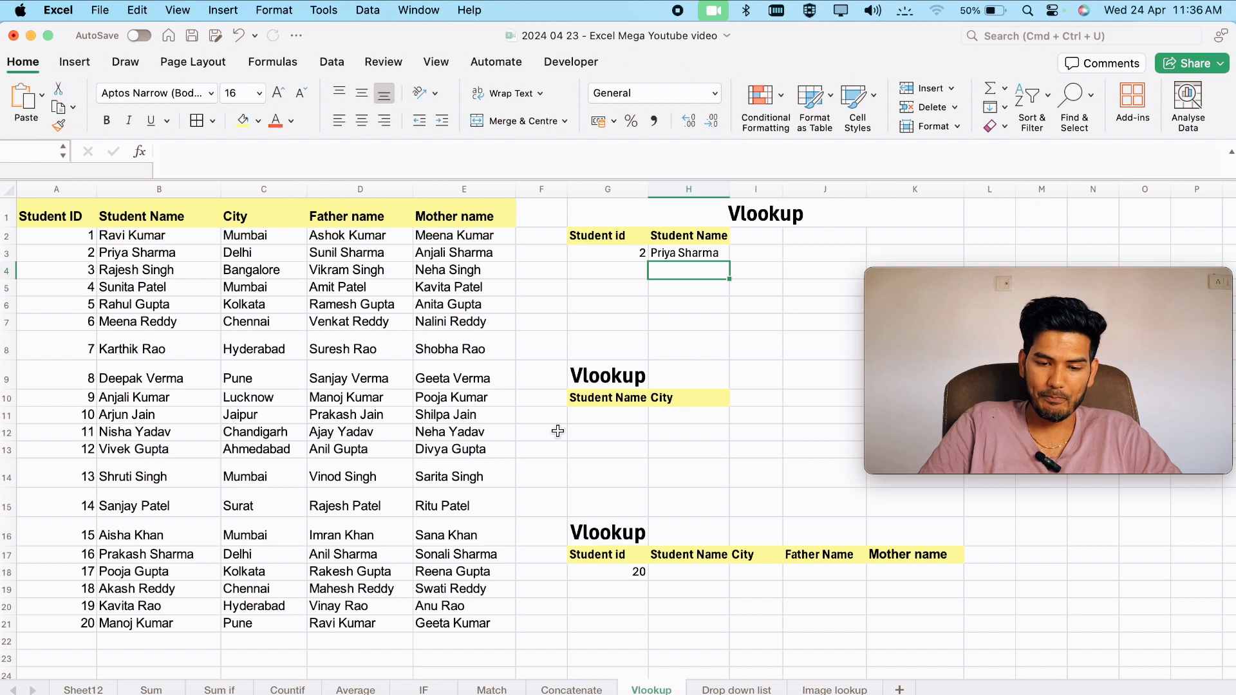
# Copy the student name from B9 into G11 of the second Vlookup table.
pyautogui.click(599, 415)
pyautogui.click(136, 391)
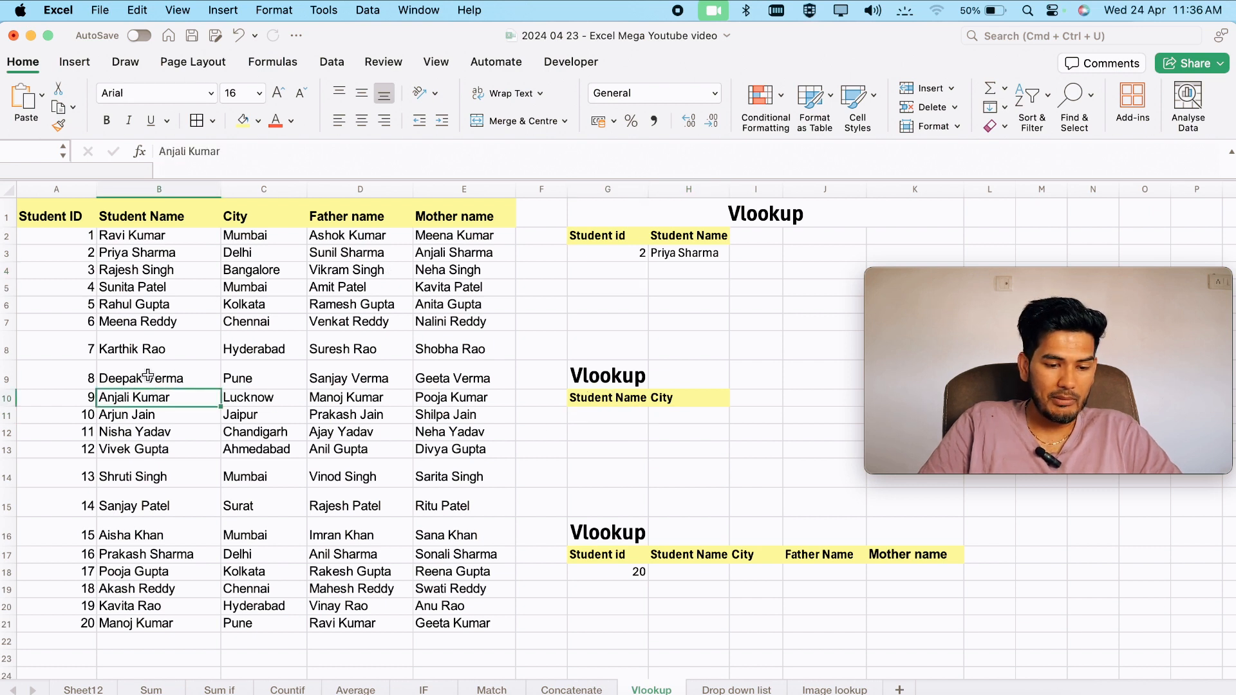
pyautogui.doubleClick(151, 372)
pyautogui.press('super+a')
pyautogui.press('super+c')
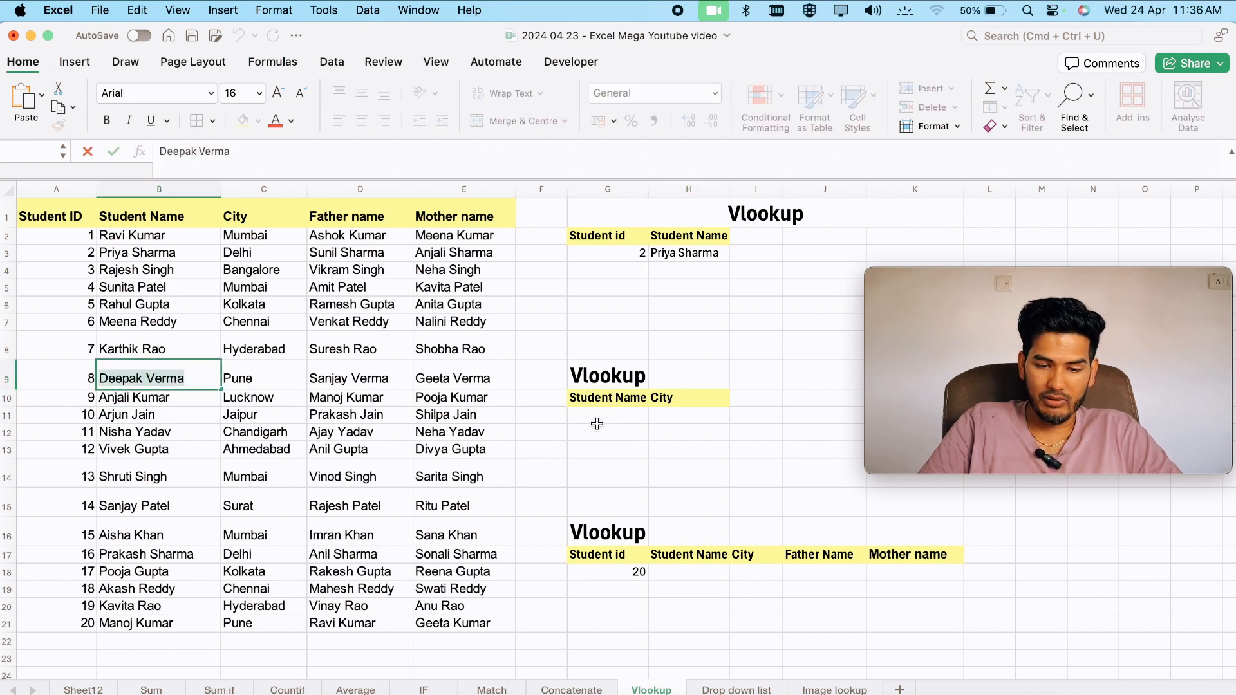
pyautogui.click(599, 415)
pyautogui.press('super+v')
# Begin a VLOOKUP formula in H11 under the City heading.
pyautogui.click(692, 413)
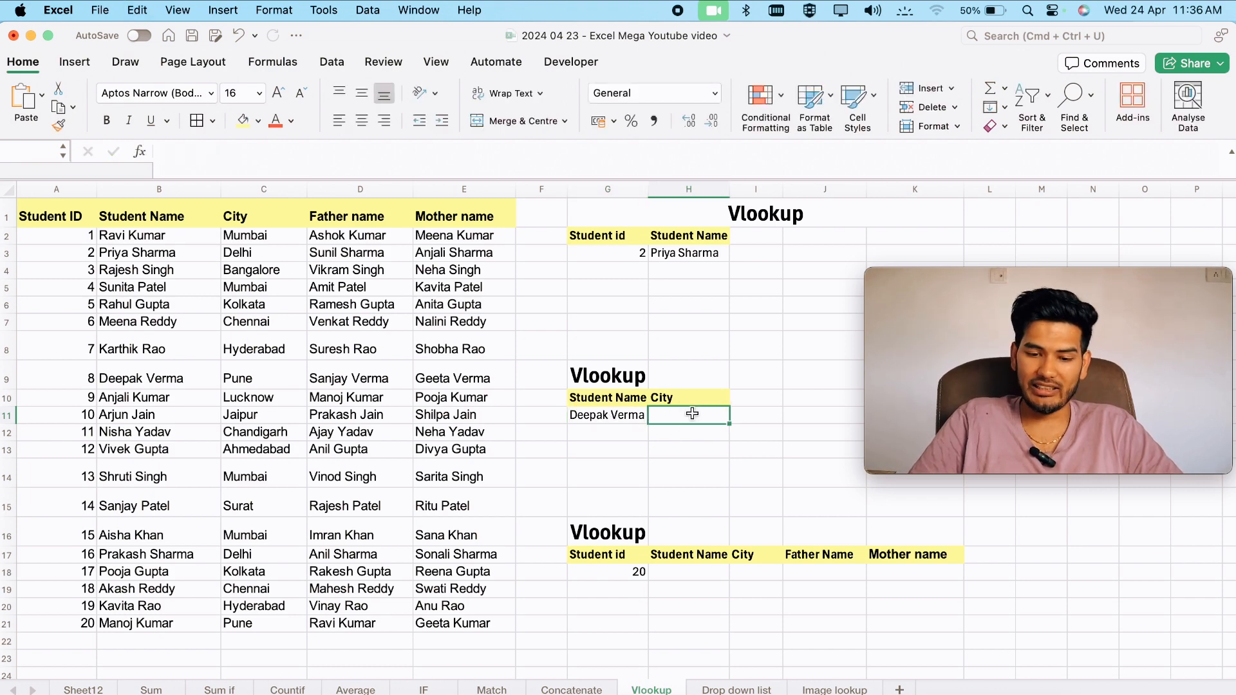
pyautogui.write('=vlo')
pyautogui.press('Tab')
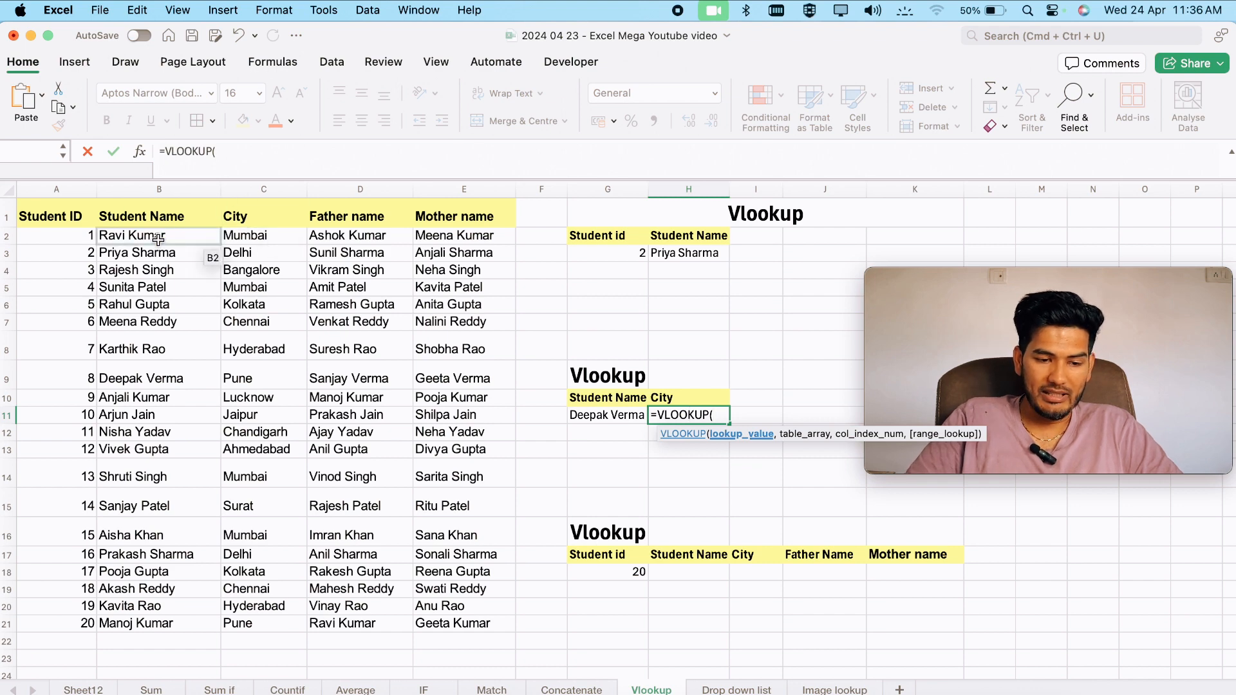
pyautogui.moveTo(168, 224); pyautogui.dragTo(457, 618)
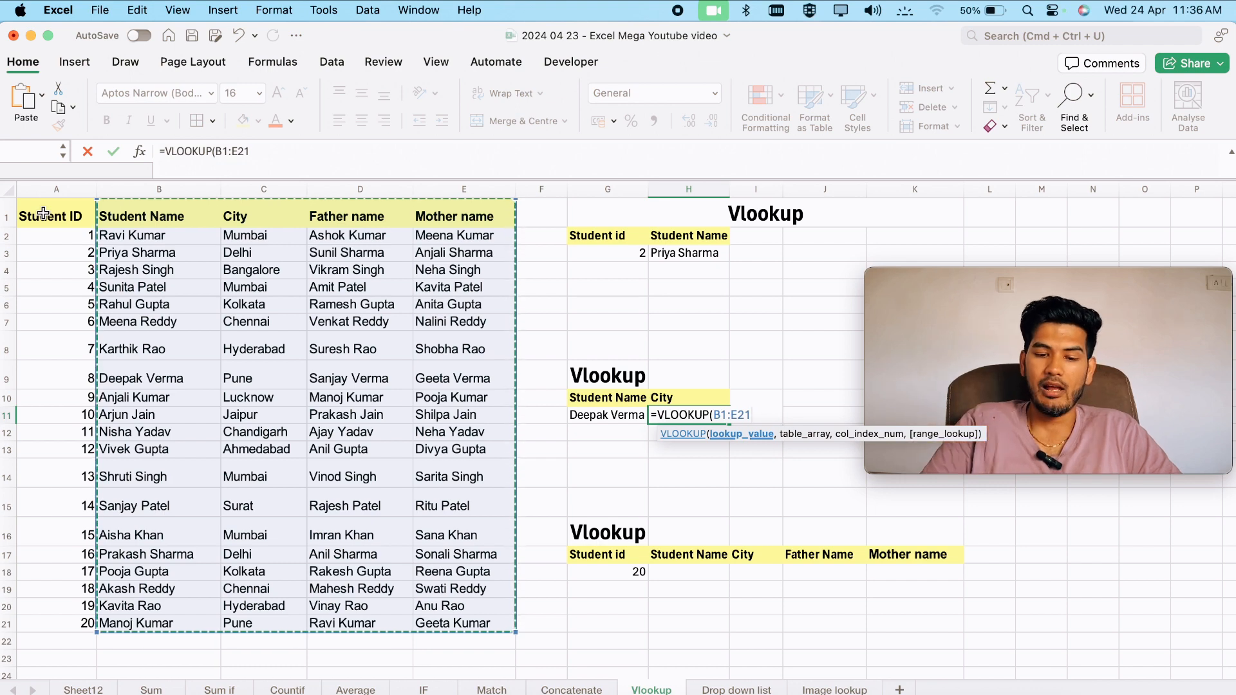
pyautogui.click(628, 430)
pyautogui.click(637, 416)
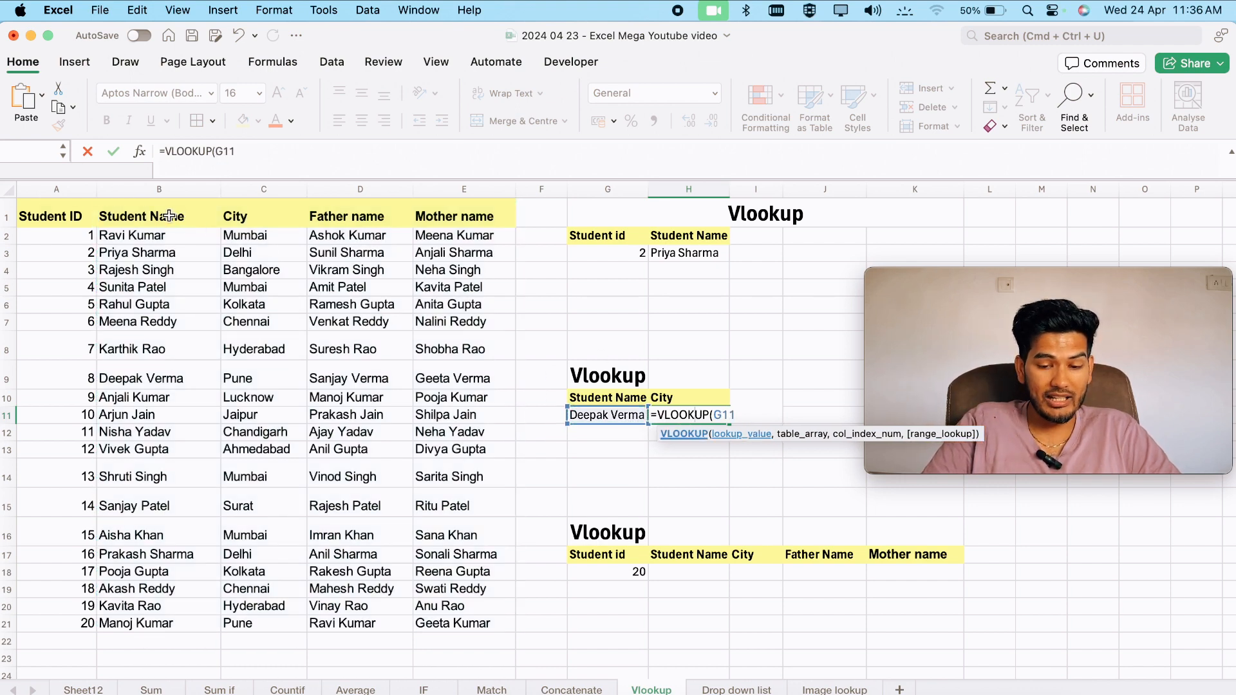
pyautogui.press('Return')
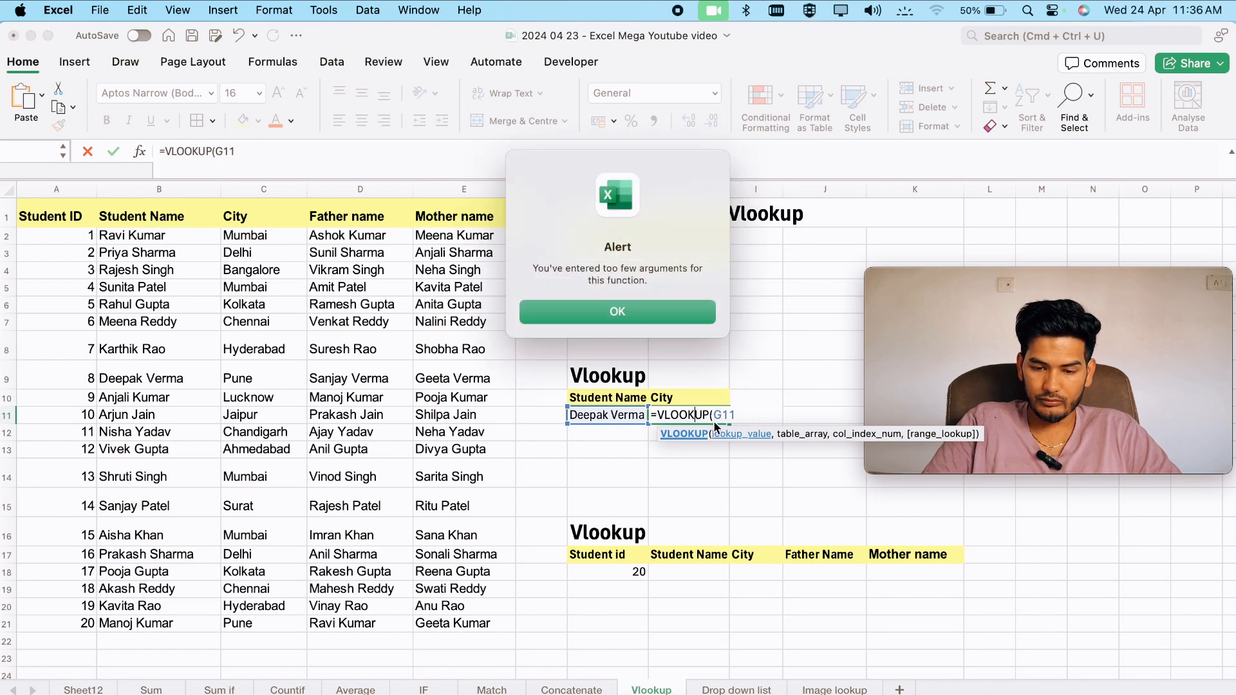
pyautogui.click(671, 315)
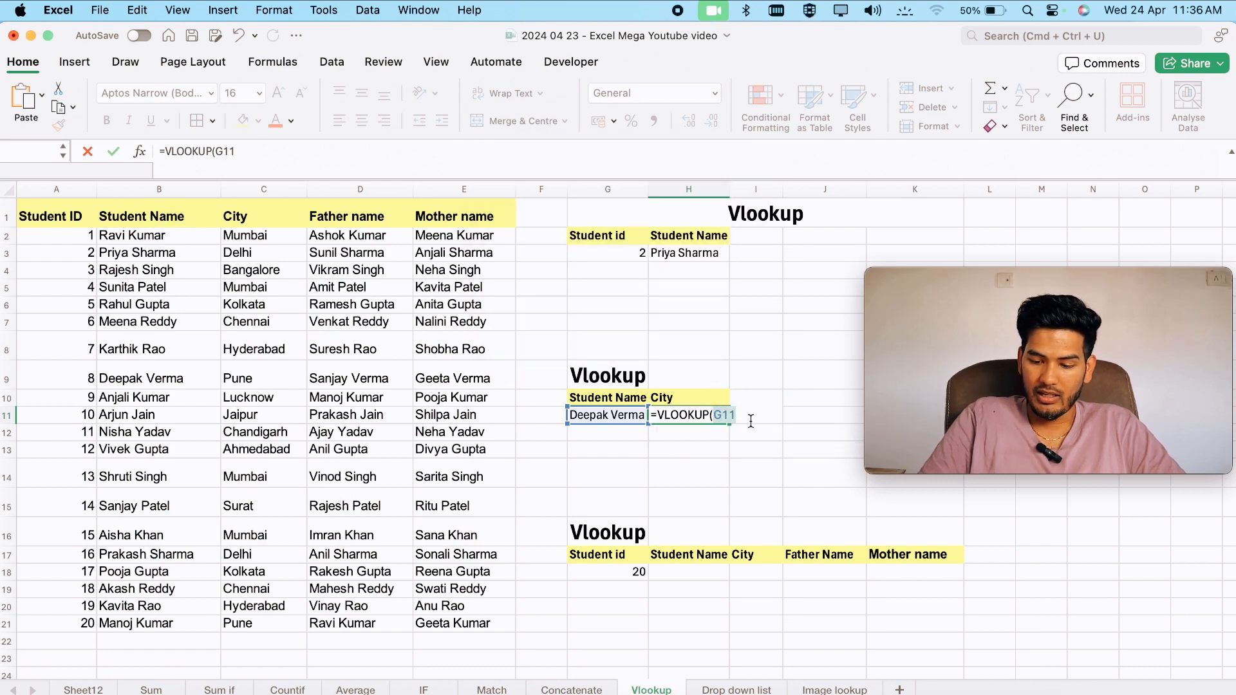
pyautogui.press('BackSpace')
pyautogui.press('BackSpace')
pyautogui.press('BackSpace')
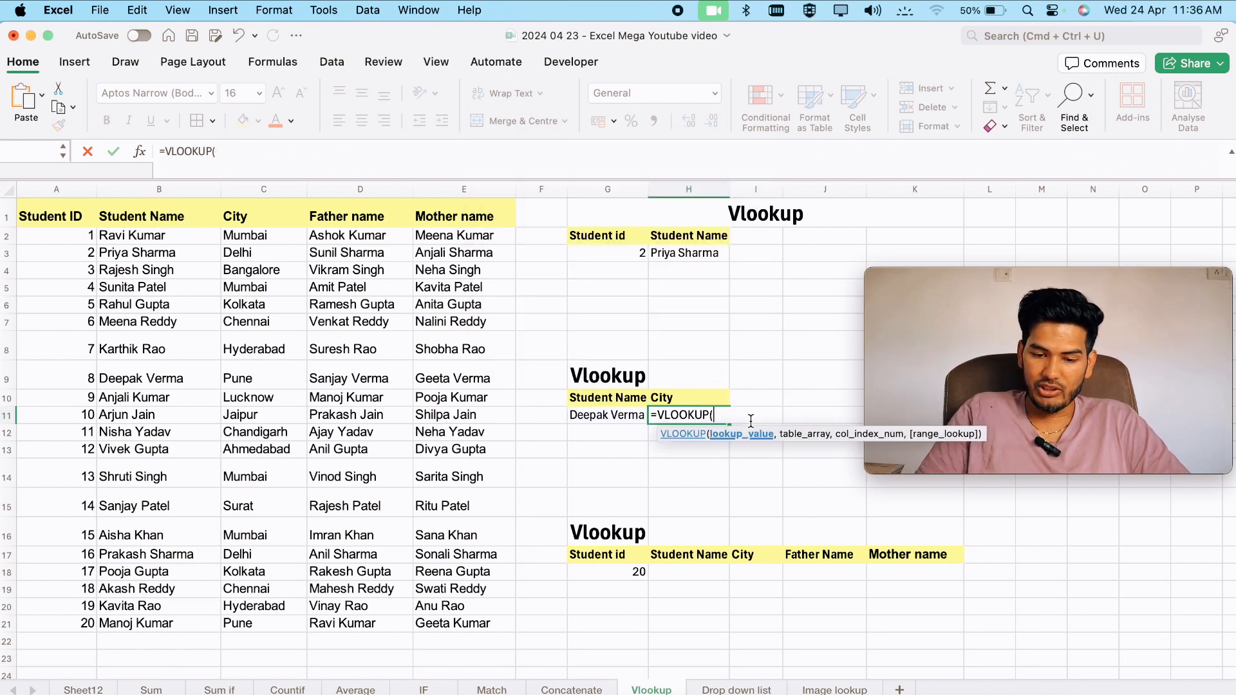
pyautogui.click(151, 204)
pyautogui.press('BackSpace')
pyautogui.press('BackSpace')
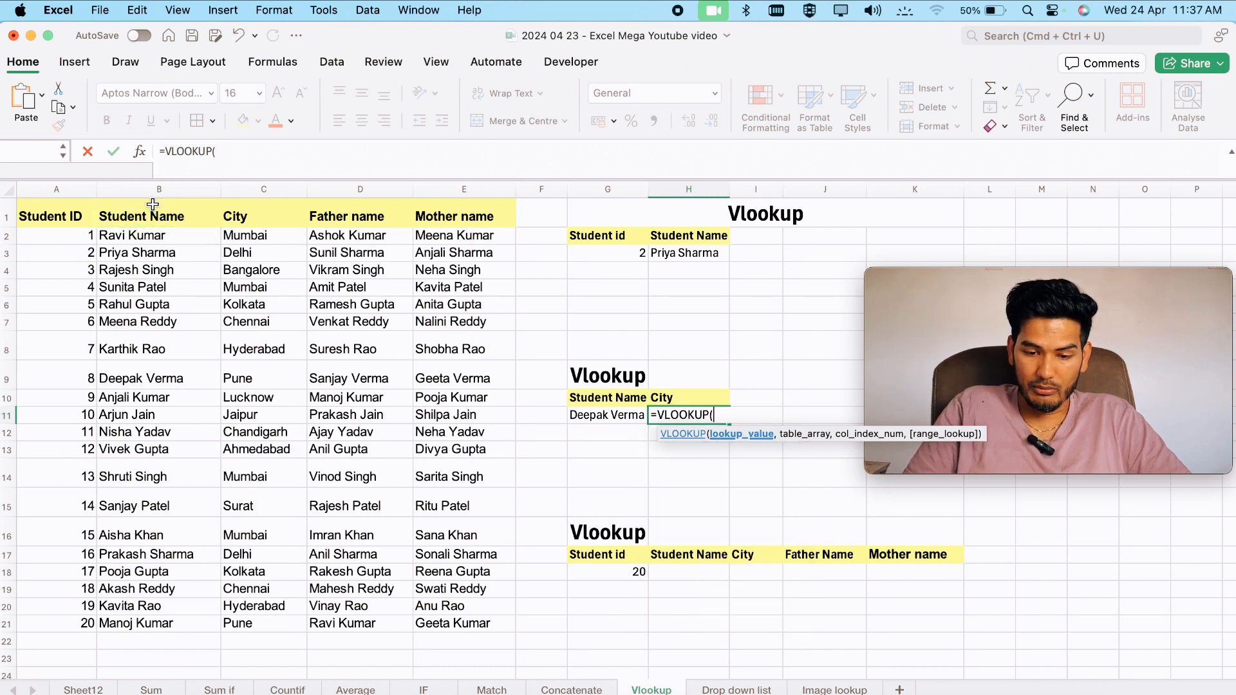
# Complete the city lookup in H11 as =VLOOKUP(G11,B1:E21,2).
pyautogui.click(608, 415)
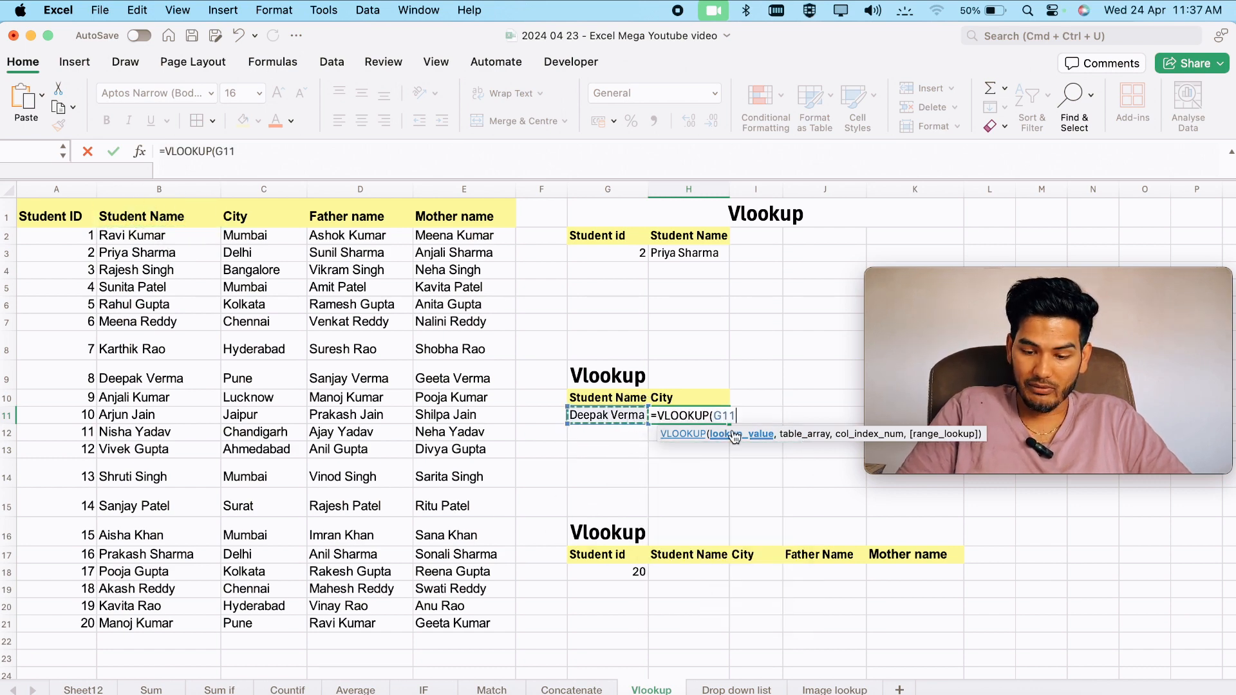
pyautogui.write(',')
pyautogui.moveTo(166, 214); pyautogui.dragTo(489, 619)
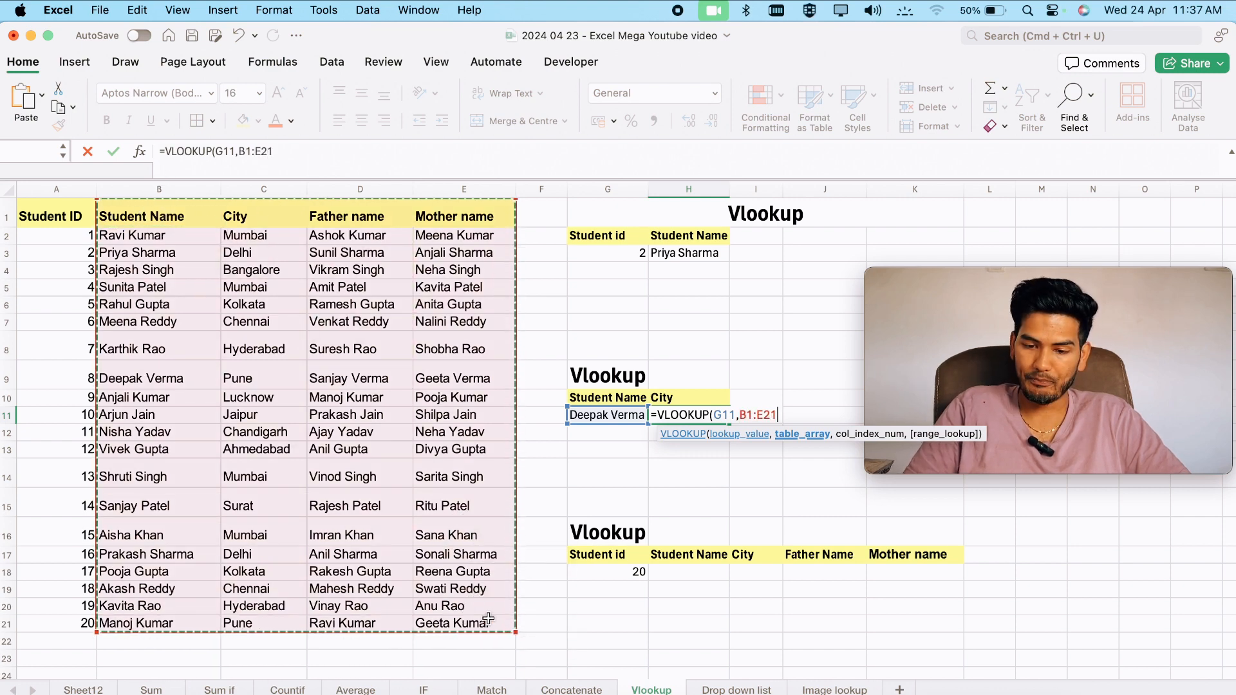
pyautogui.write(',2')
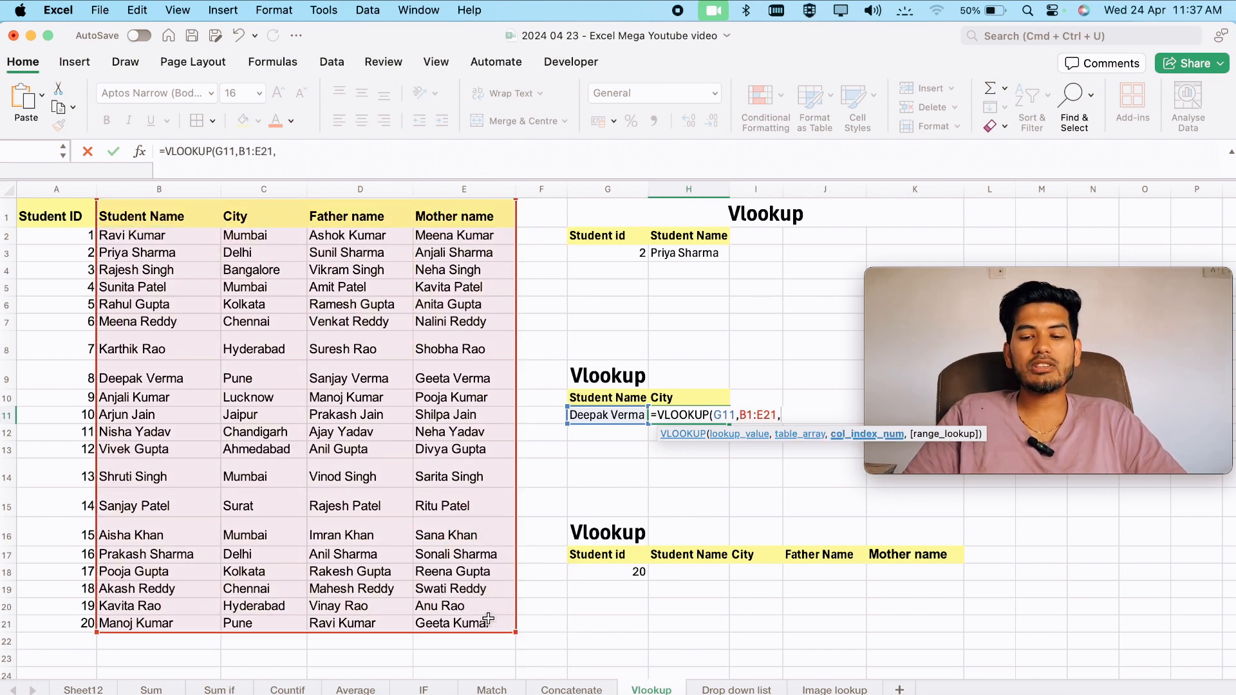
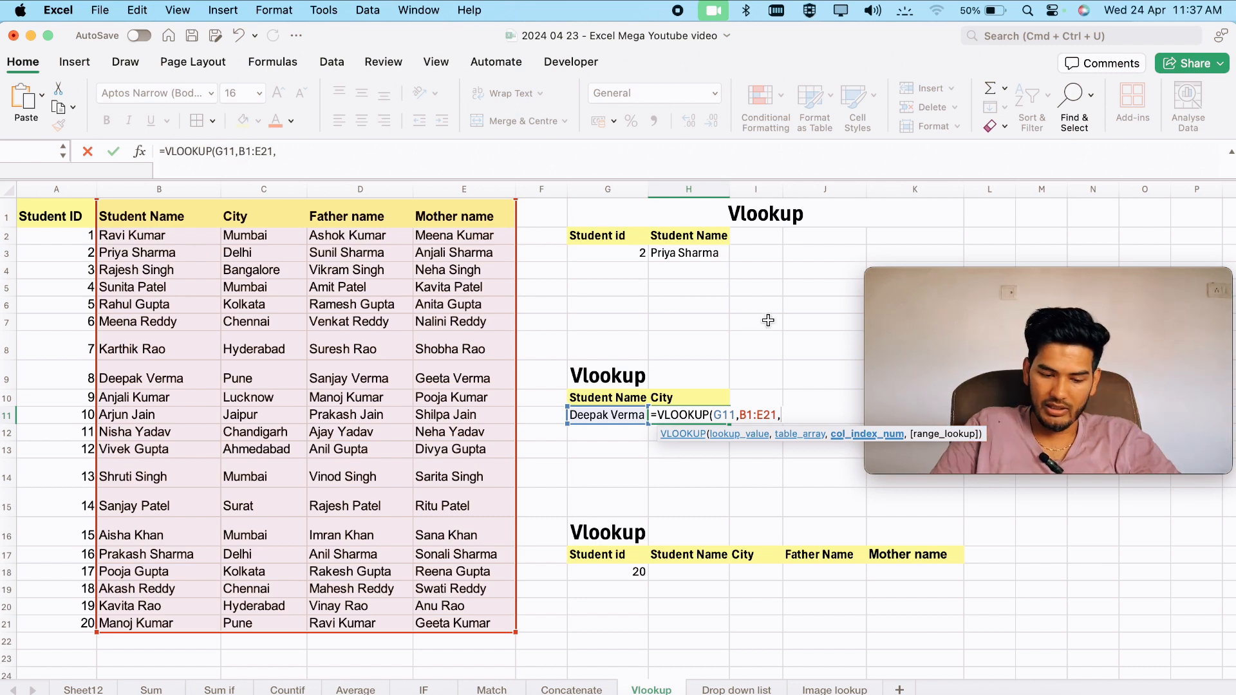
pyautogui.write(')')
pyautogui.press('Return')
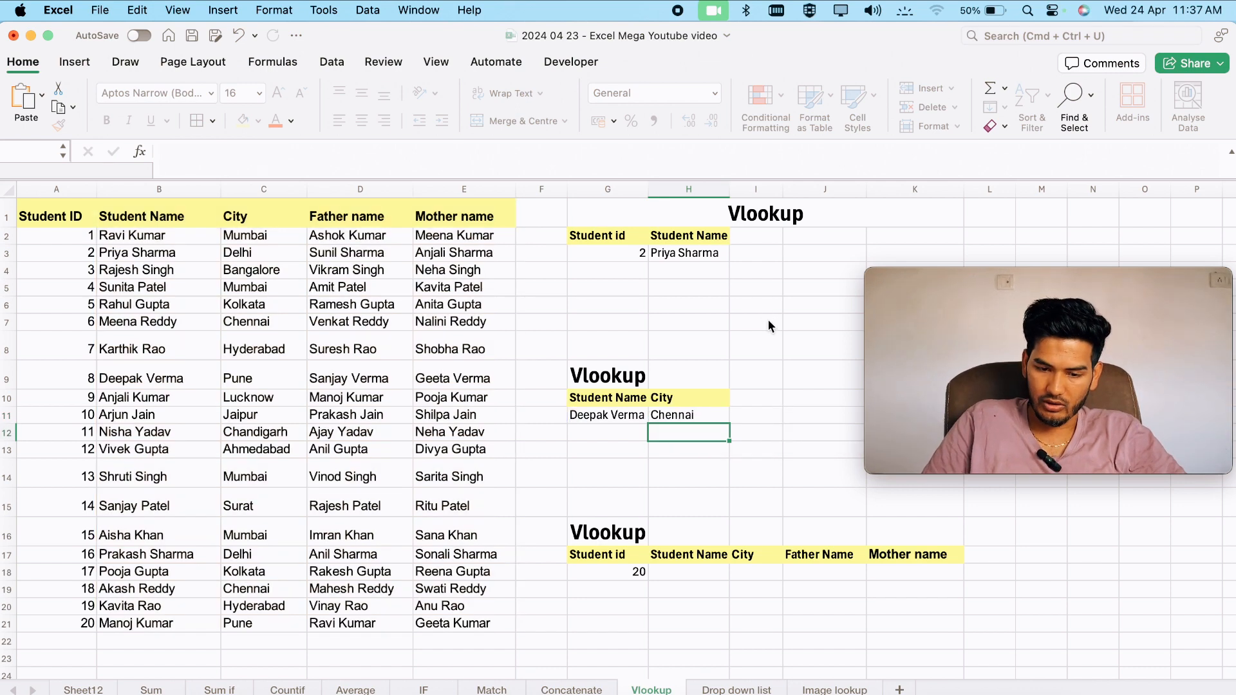
# Look up the student name for the id in G18 by entering =VLOOKUP(G18,A2:E21,2) in H18.
pyautogui.click(632, 573)
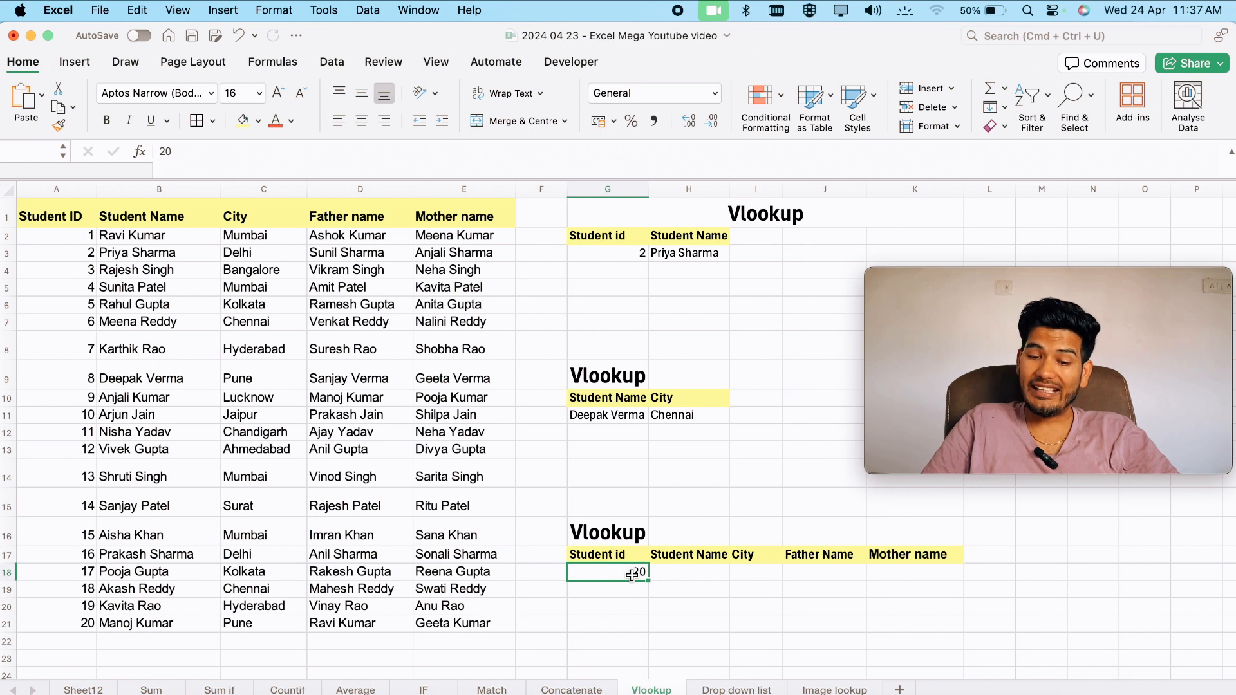
pyautogui.click(694, 577)
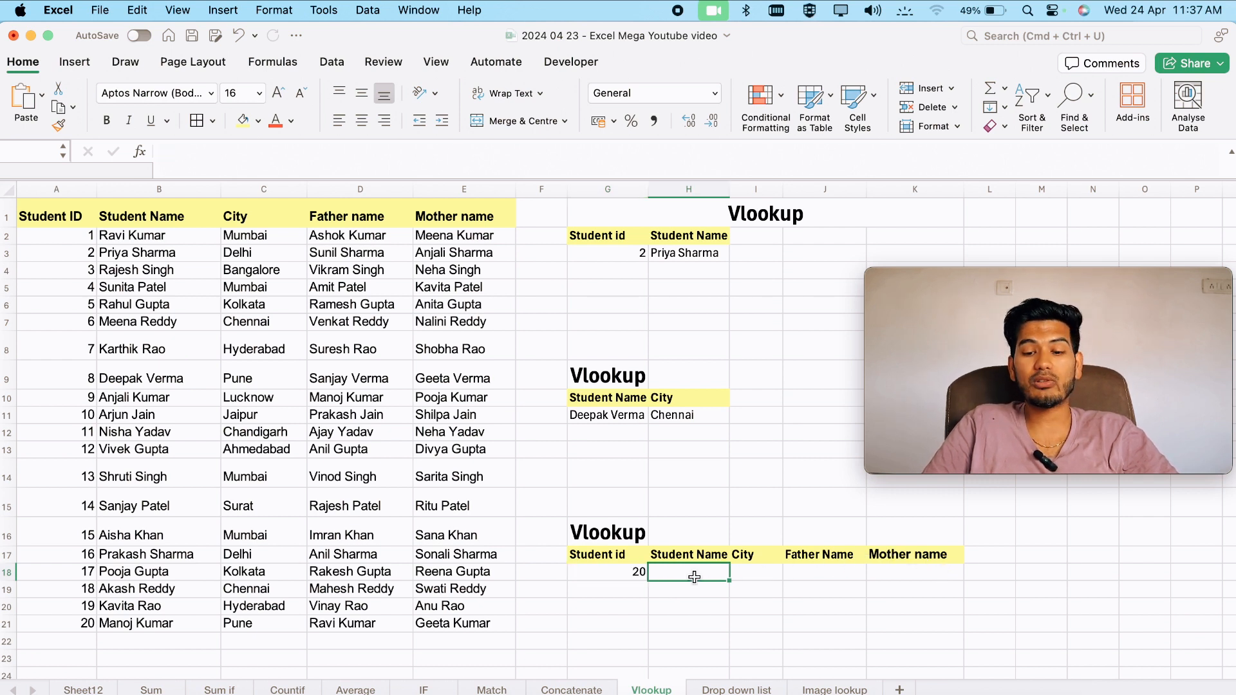
pyautogui.click(687, 576)
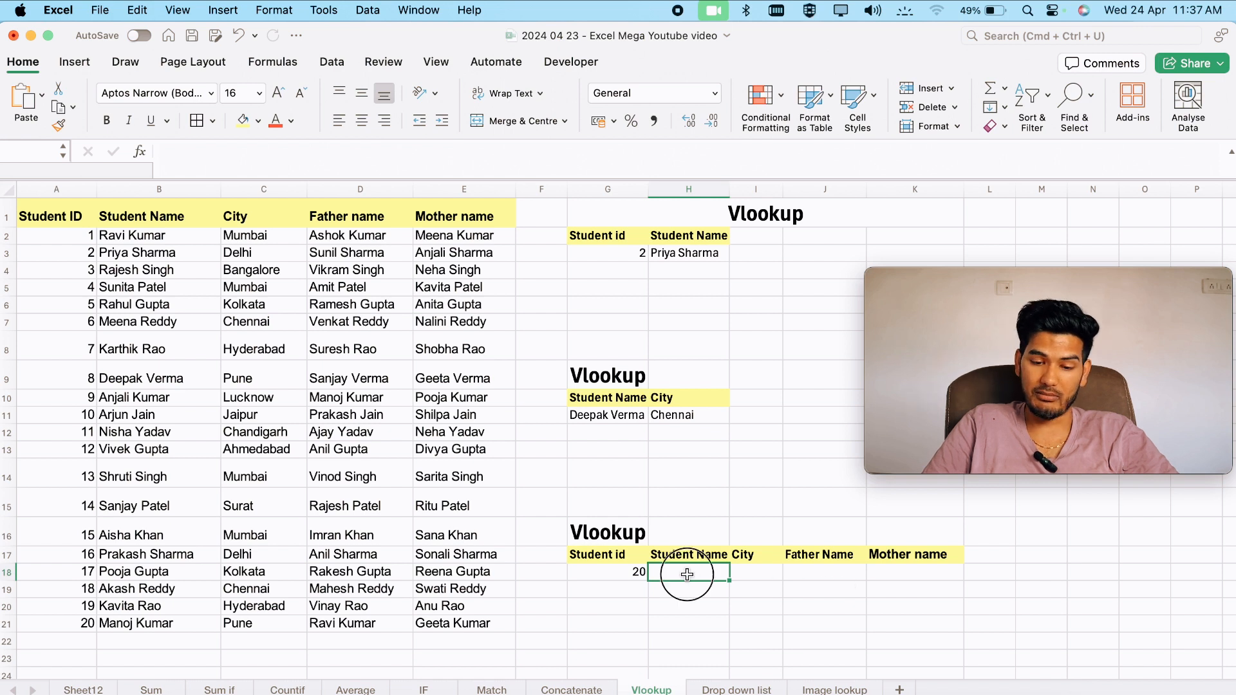
pyautogui.write('=vlook')
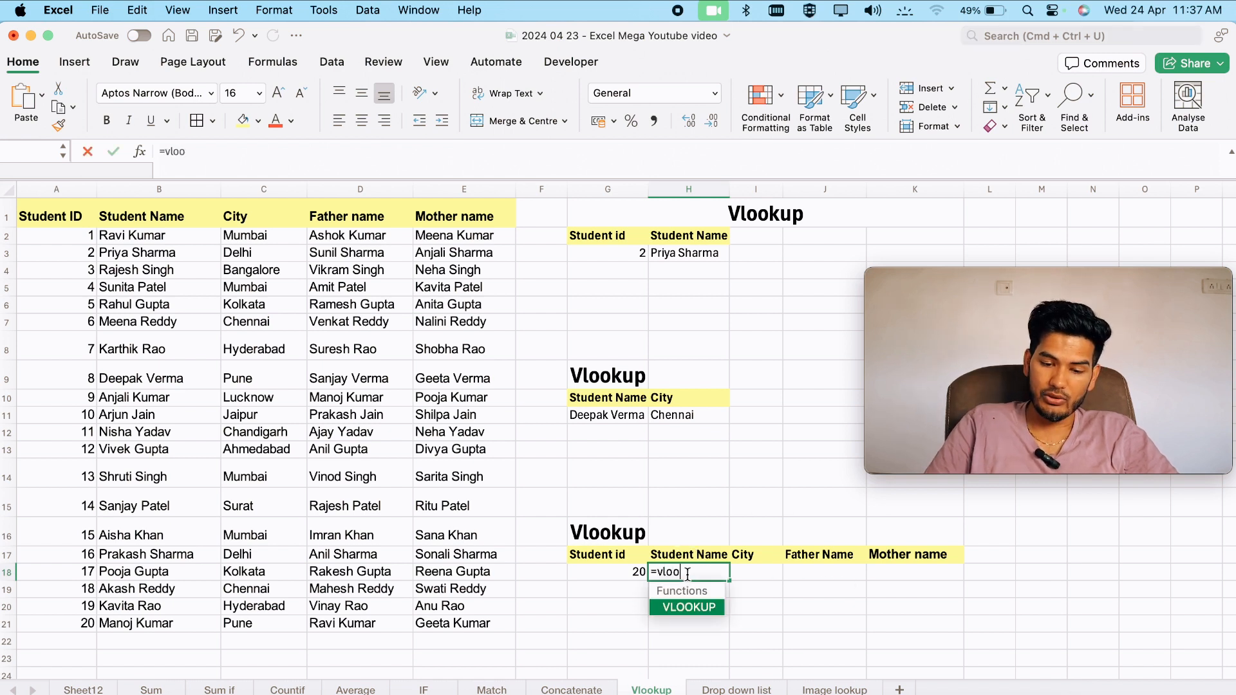
pyautogui.press('Tab')
pyautogui.click(617, 570)
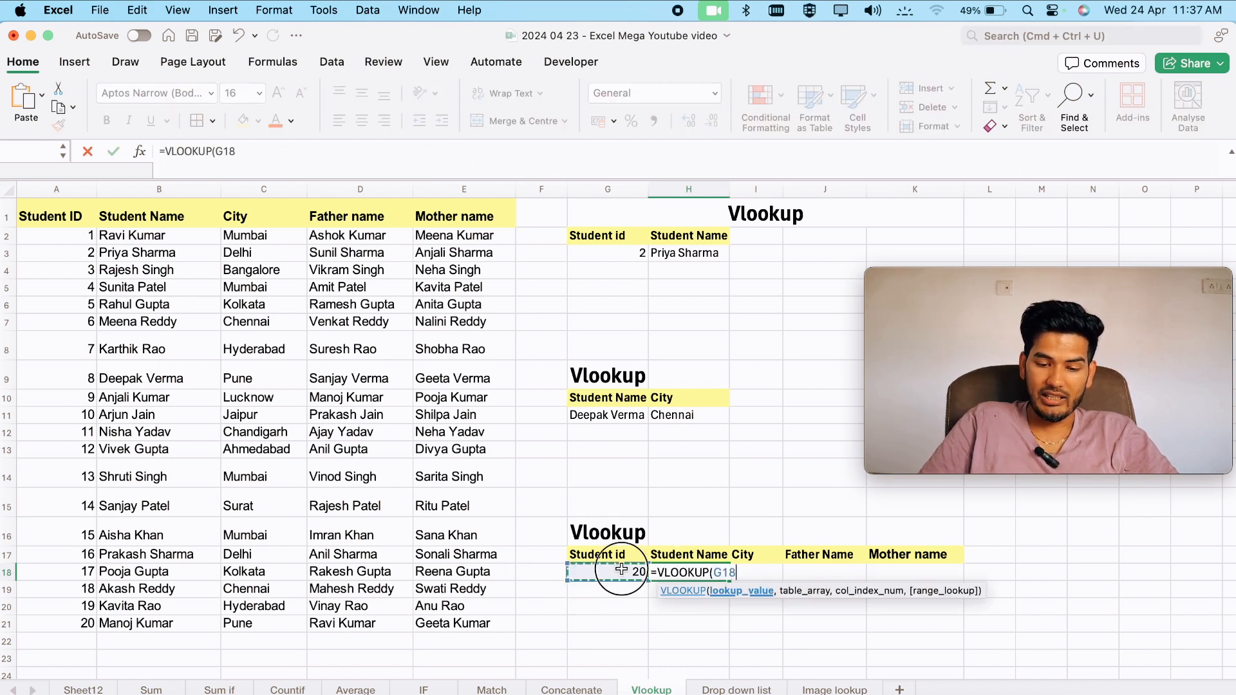
pyautogui.write(',')
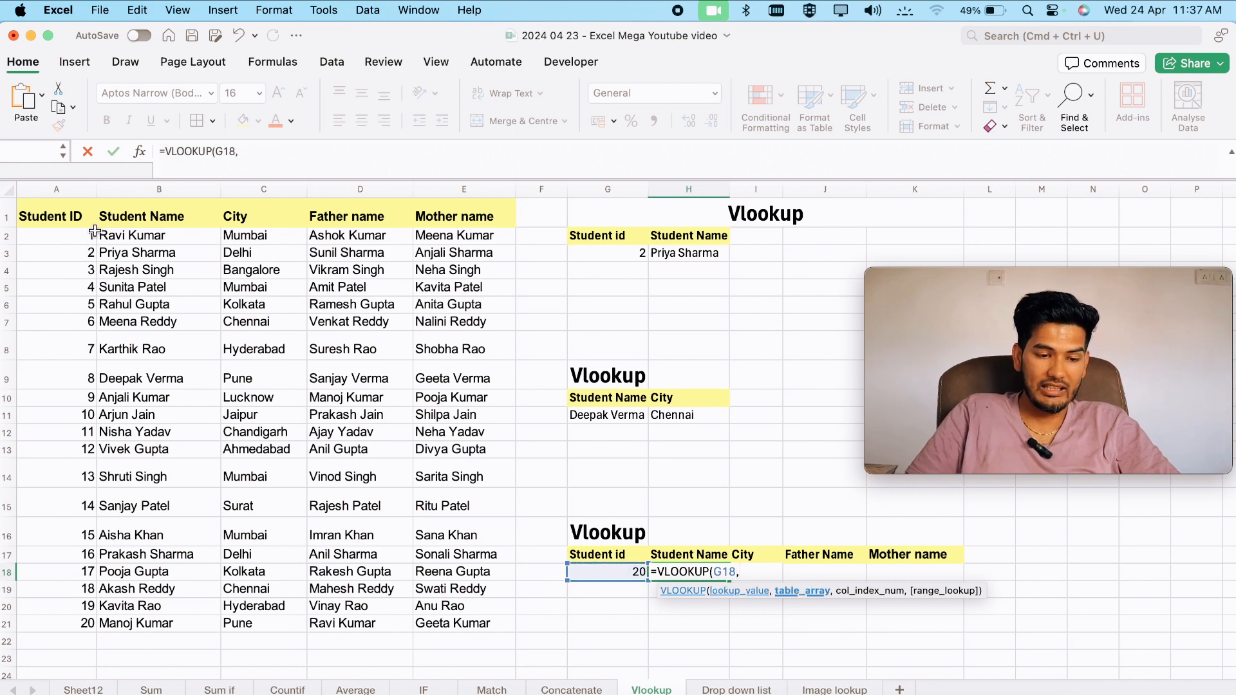
pyautogui.moveTo(87, 236); pyautogui.dragTo(507, 621)
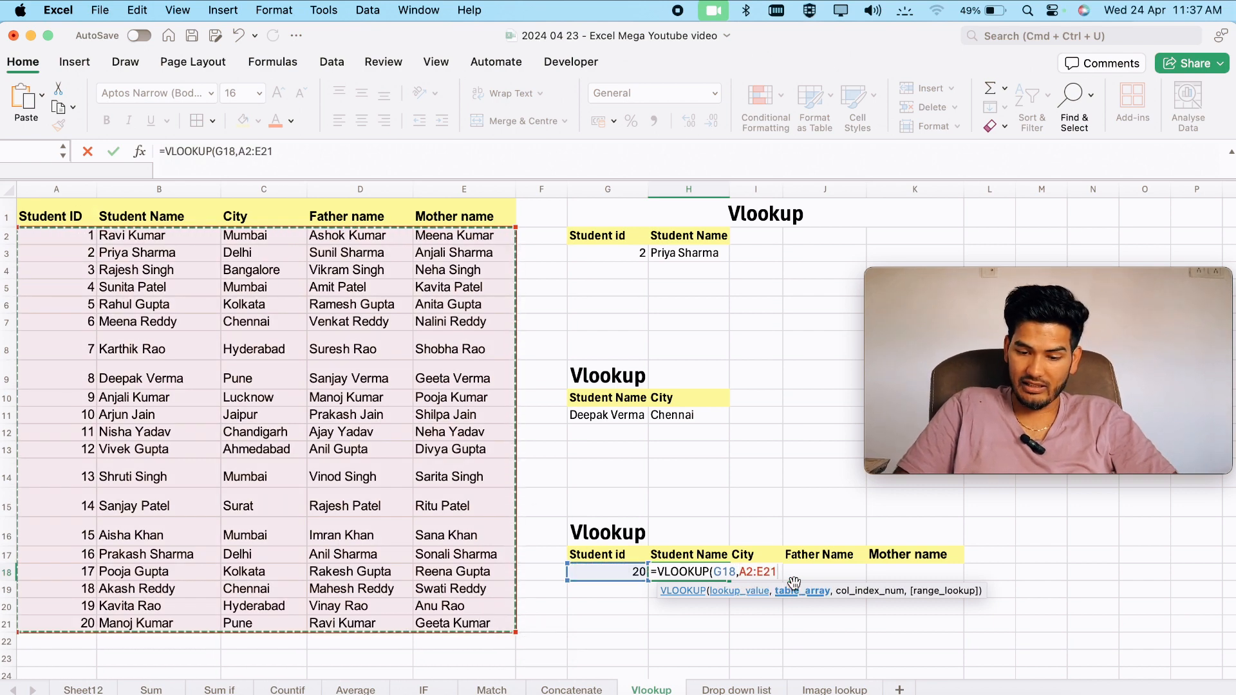
pyautogui.write(',')
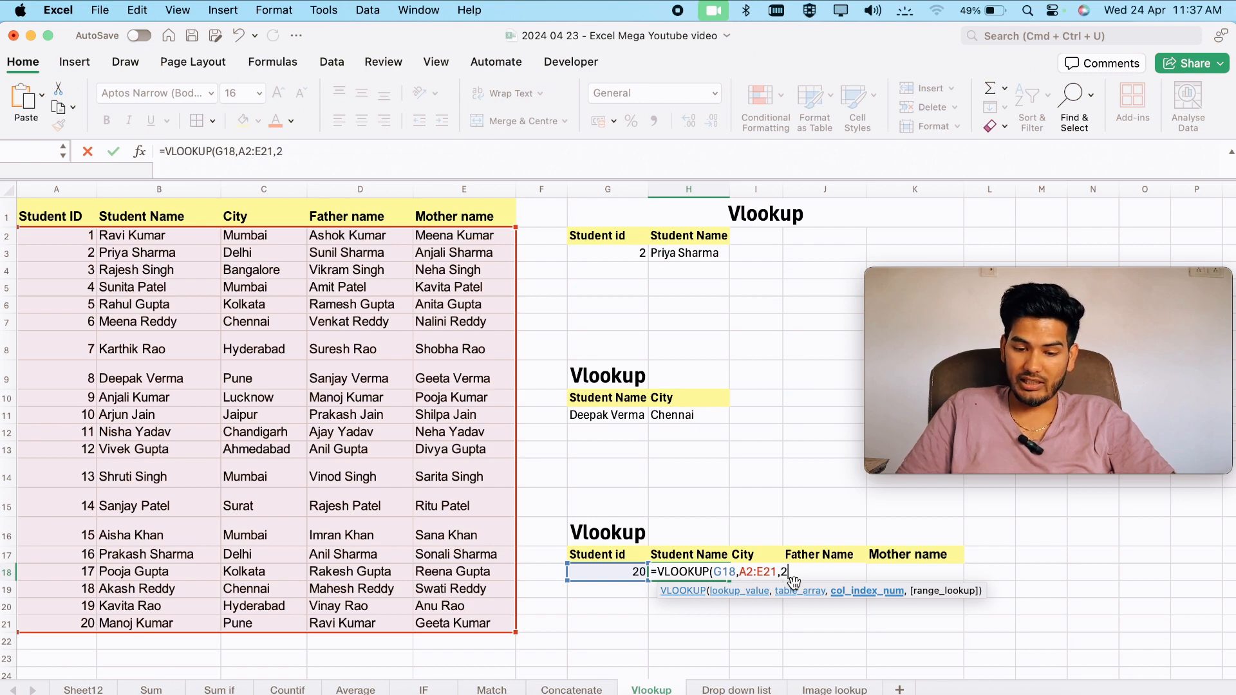
pyautogui.write('2)')
pyautogui.press('Return')
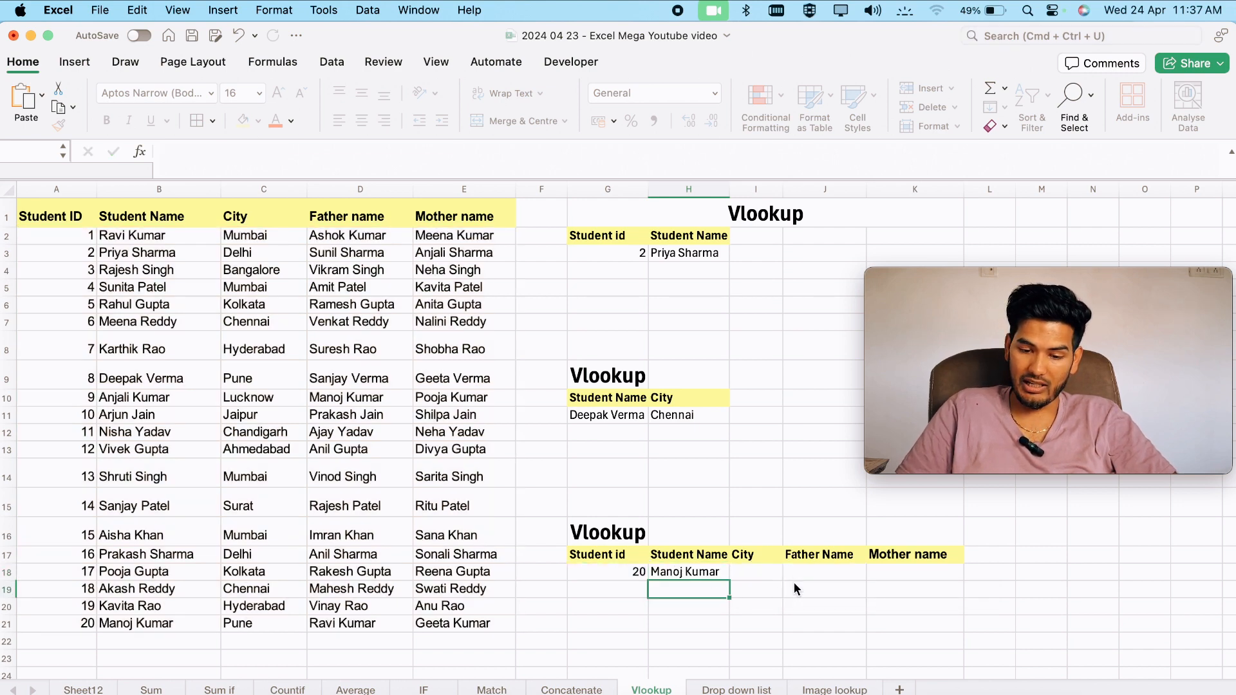
# Fill H18's VLOOKUP formula across the City, Father Name and Mother name columns to K18.
pyautogui.click(708, 571)
pyautogui.click(131, 644)
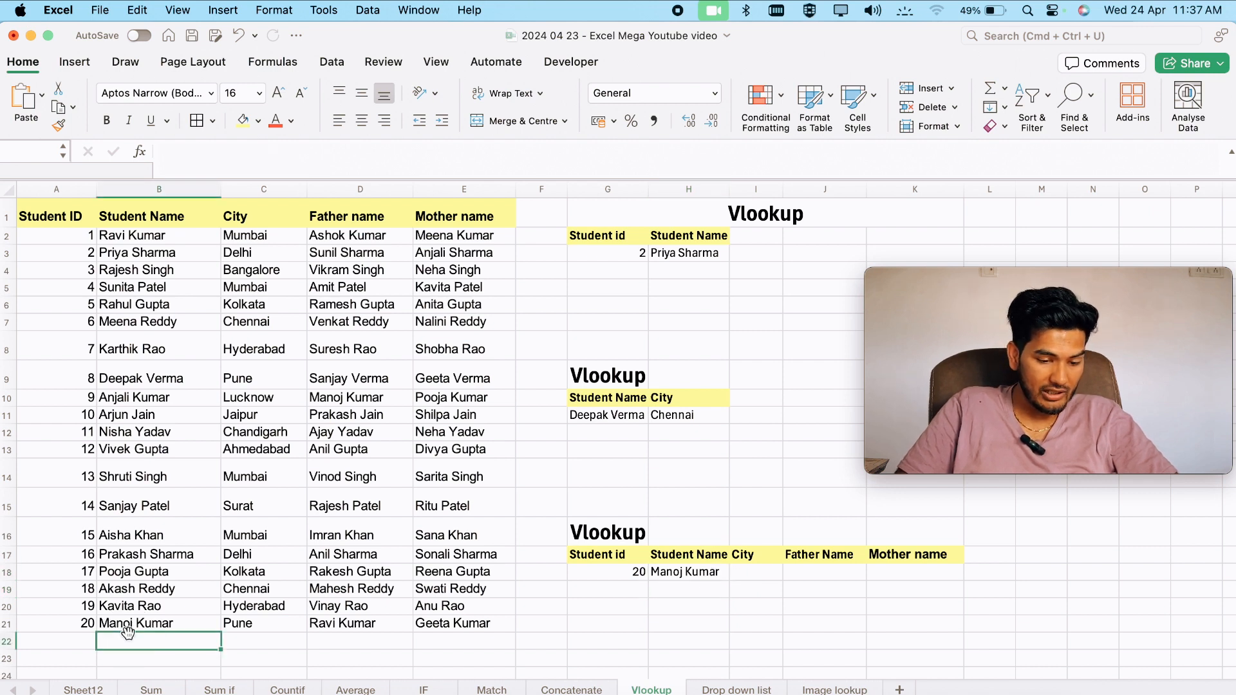
pyautogui.click(140, 623)
pyautogui.click(711, 587)
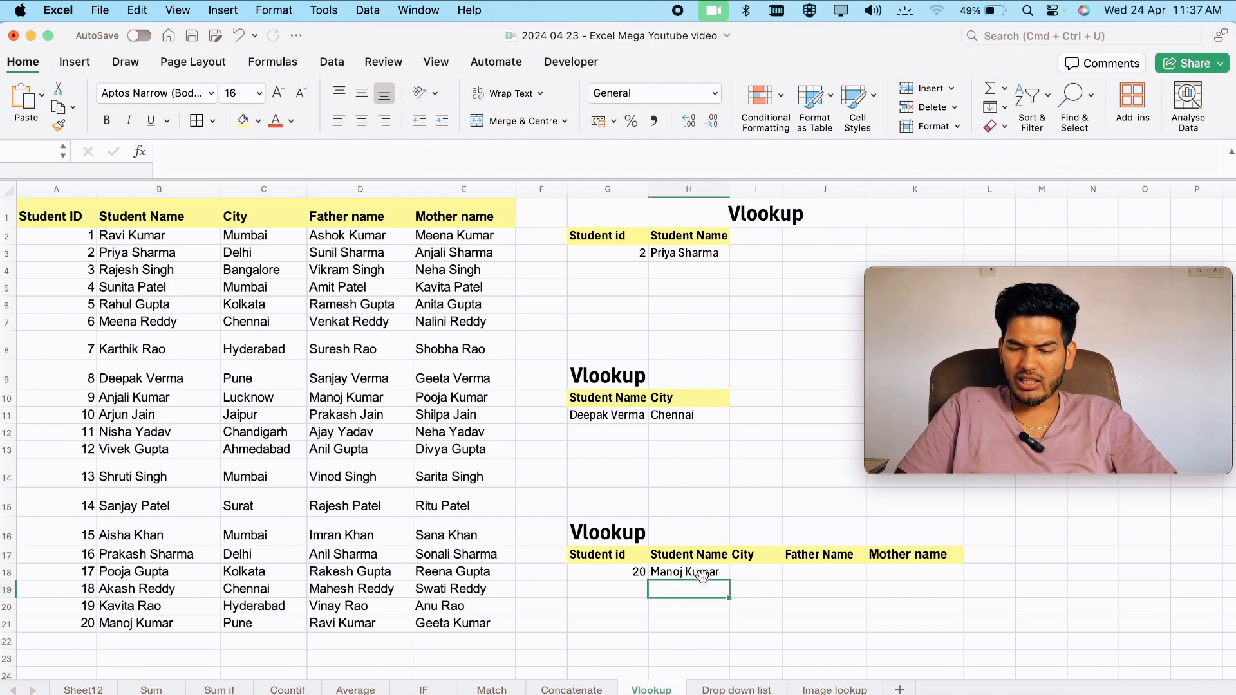
pyautogui.click(701, 572)
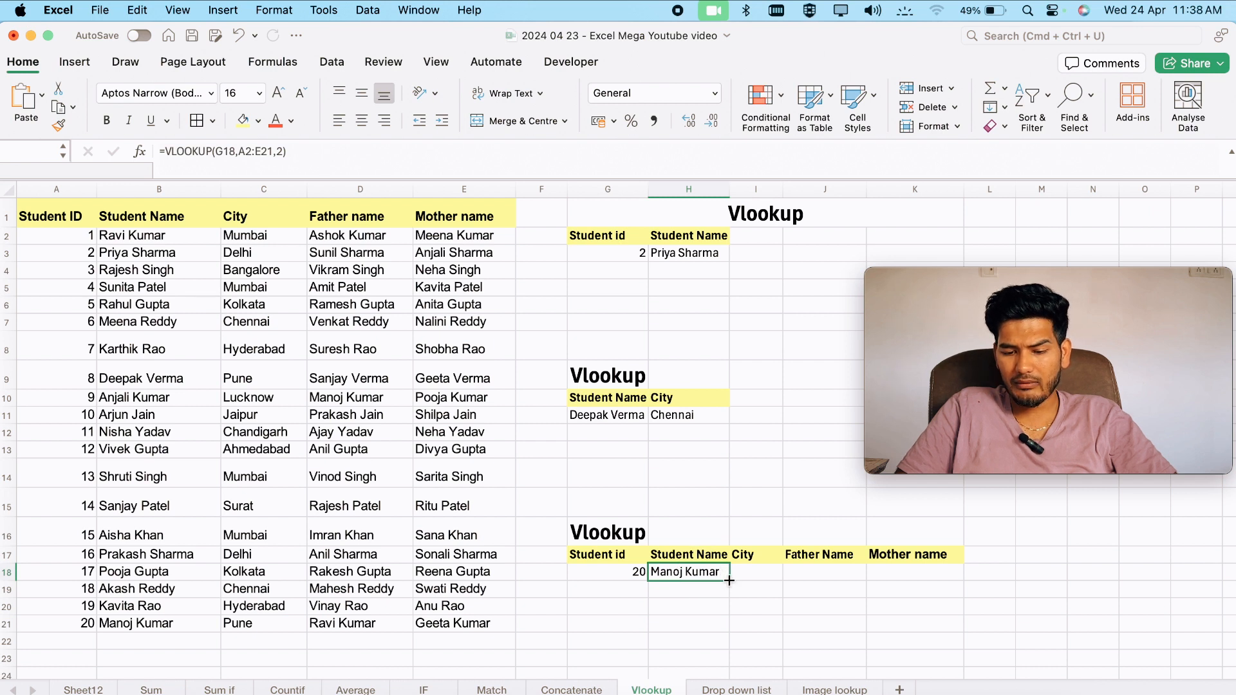
pyautogui.moveTo(729, 580); pyautogui.dragTo(945, 578)
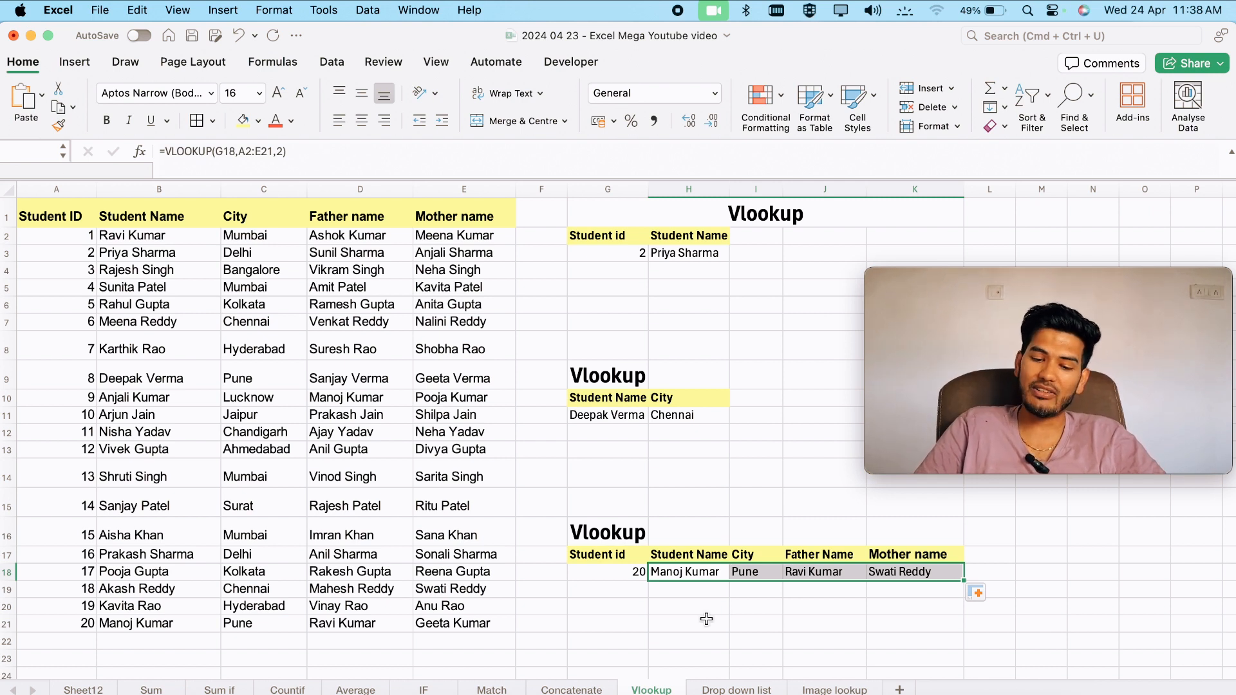
# Open the Drop down list sheet and select cell B4.
pyautogui.click(733, 690)
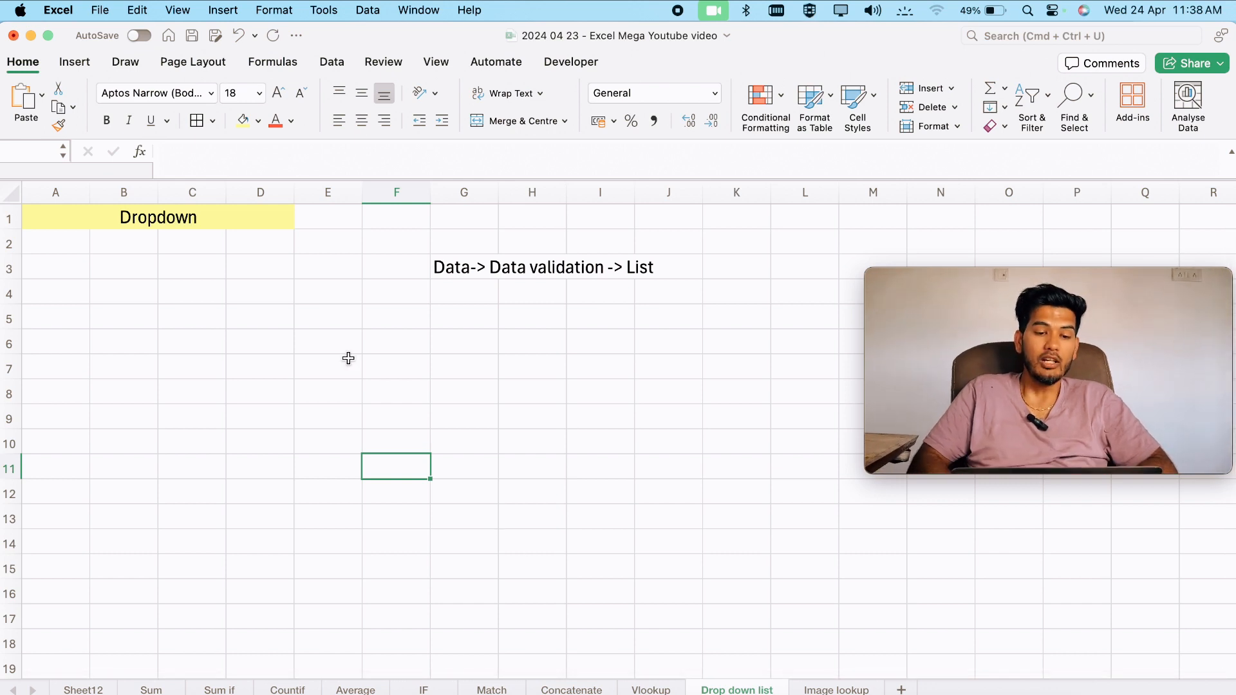
pyautogui.click(116, 301)
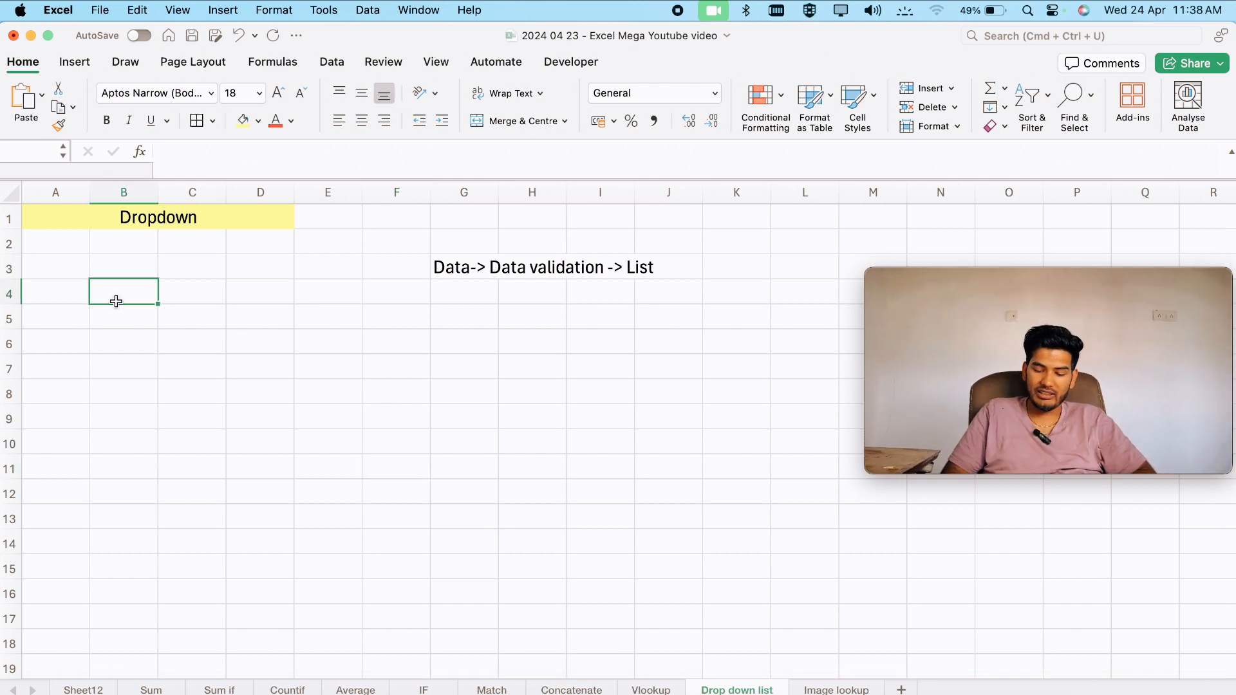
pyautogui.moveTo(475, 266); pyautogui.dragTo(676, 277)
pyautogui.click(133, 291)
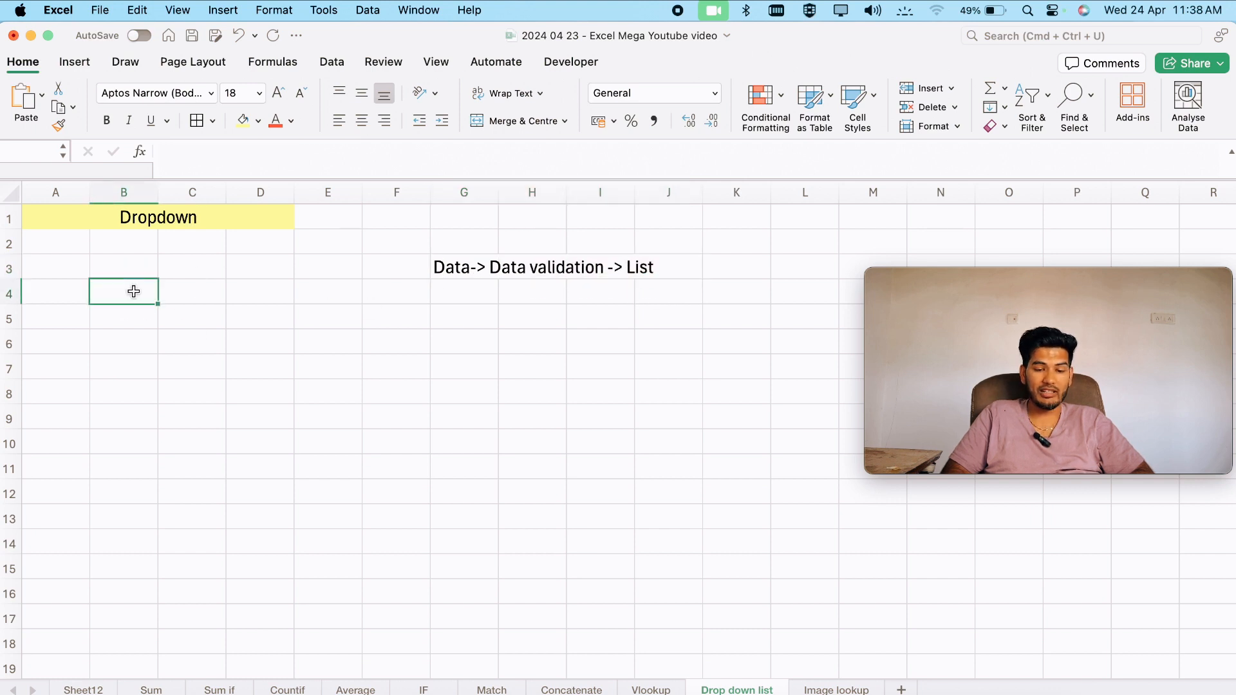
# Enter the list items A, B, C and D in cells D4 to D7 and select that range.
pyautogui.click(265, 299)
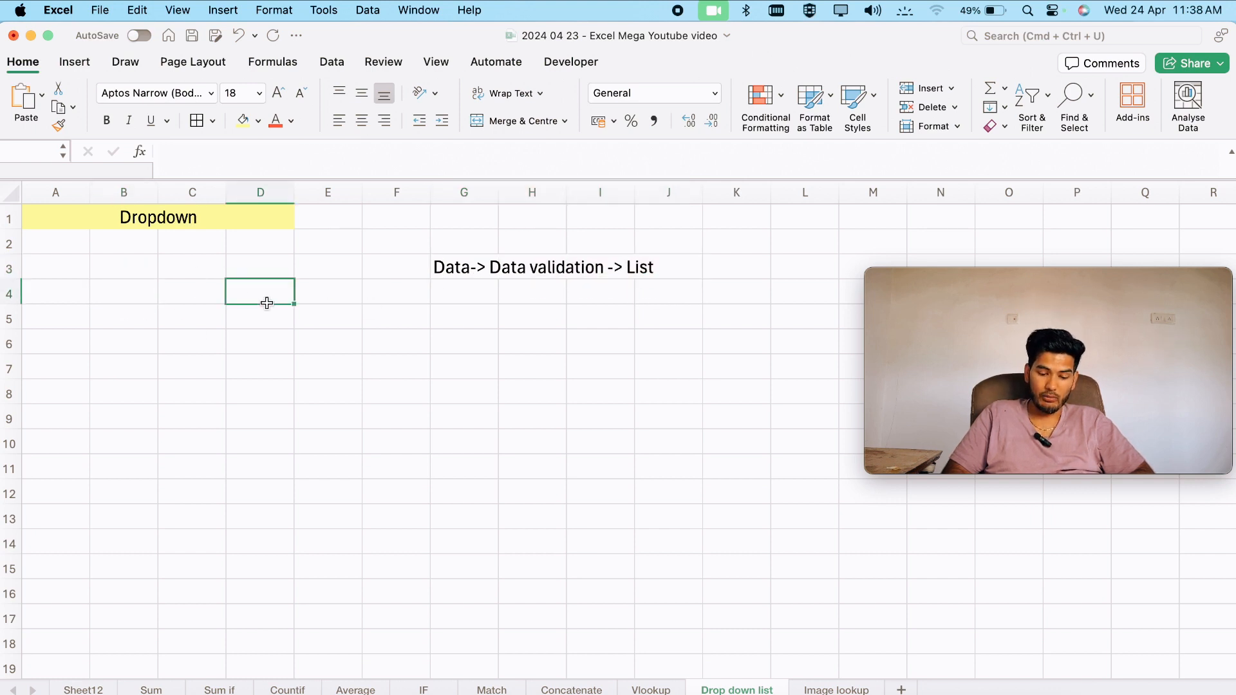
pyautogui.write('A')
pyautogui.press('Return')
pyautogui.write('B')
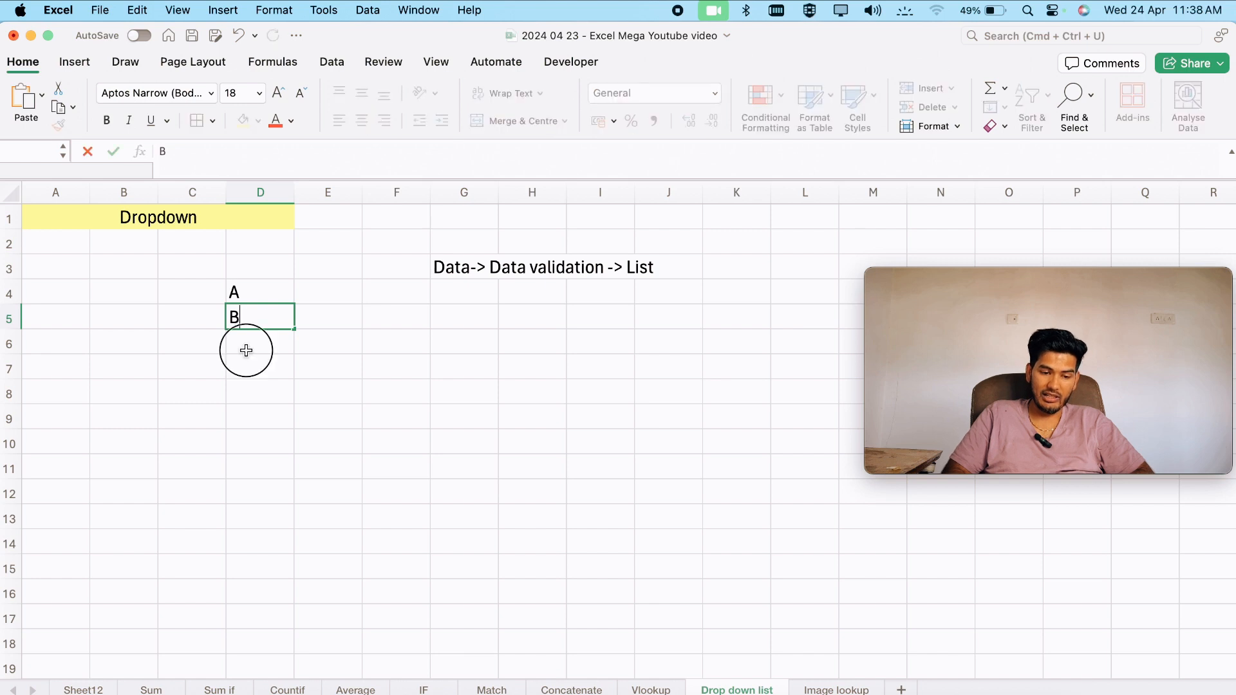
pyautogui.press('Return')
pyautogui.write('C')
pyautogui.press('Return')
pyautogui.write('D')
pyautogui.press('Return')
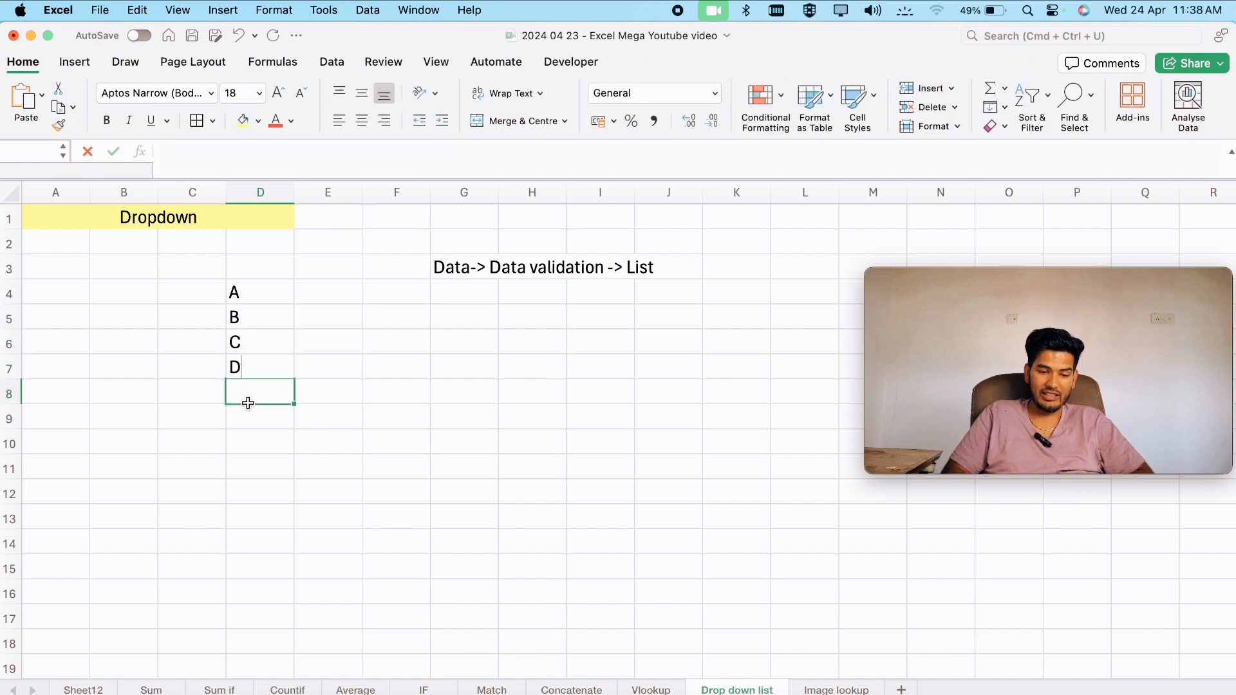
pyautogui.moveTo(273, 292); pyautogui.dragTo(272, 368)
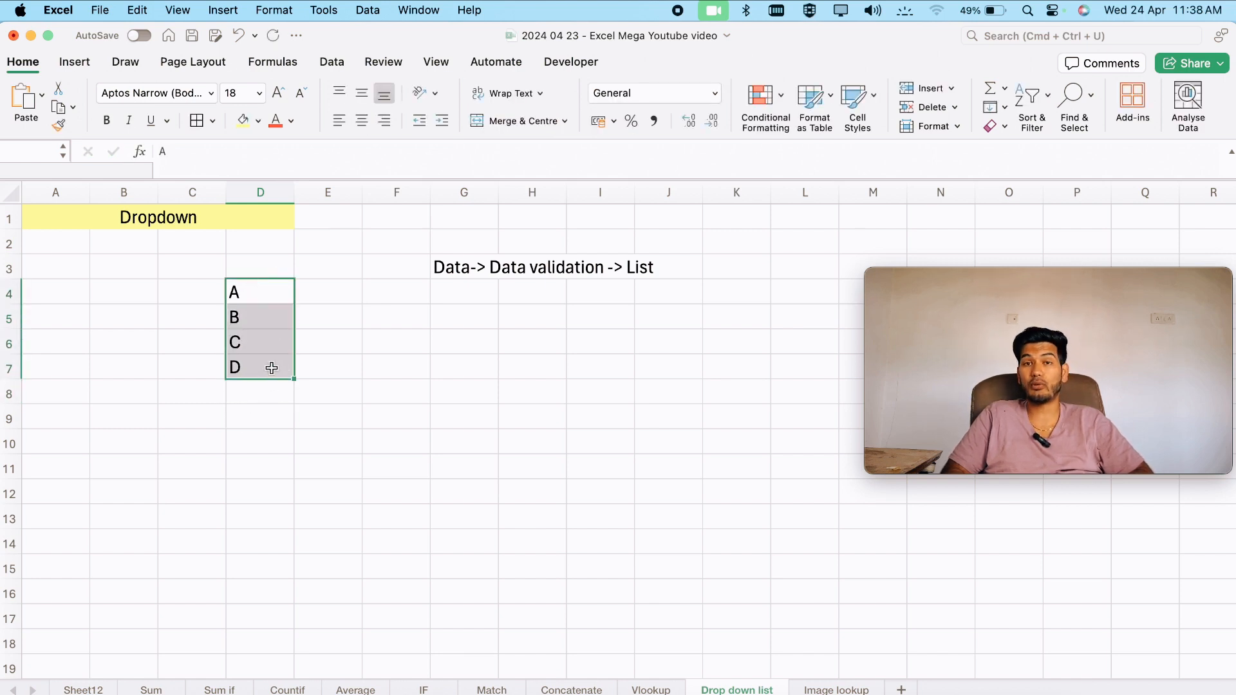
# Apply a List data validation to D4:D7 with =$D$4:$D$7 as the source.
pyautogui.click(328, 62)
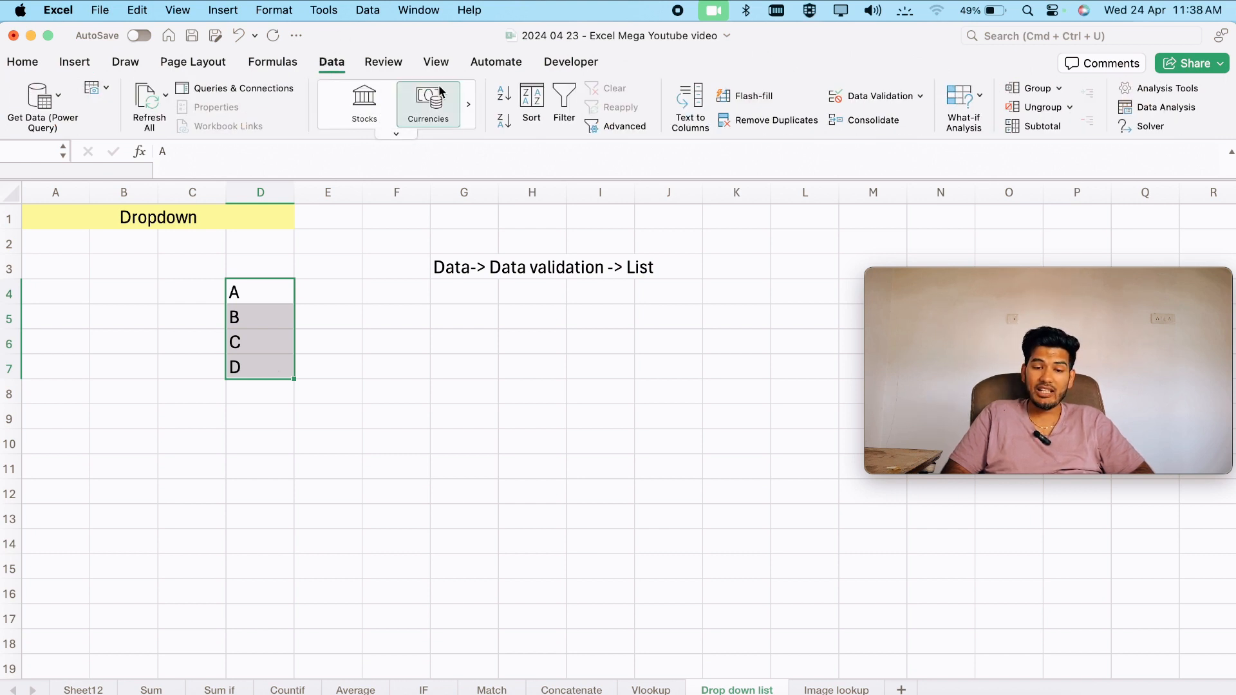
pyautogui.click(861, 97)
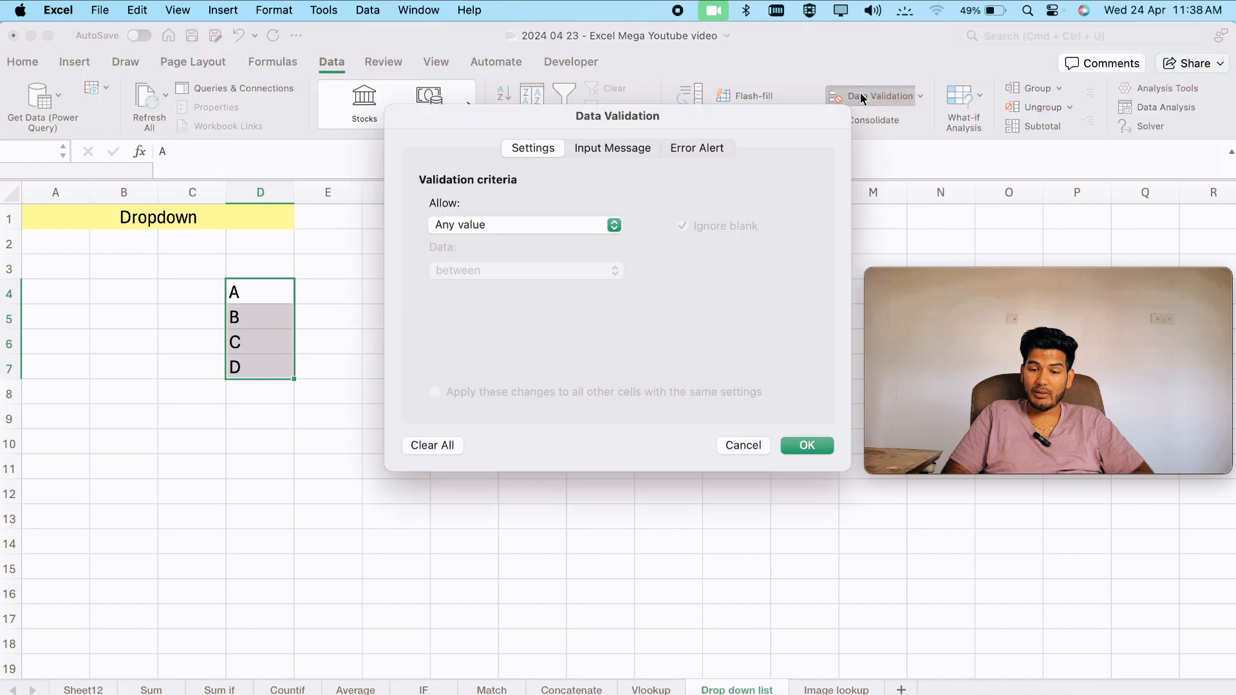
pyautogui.click(564, 222)
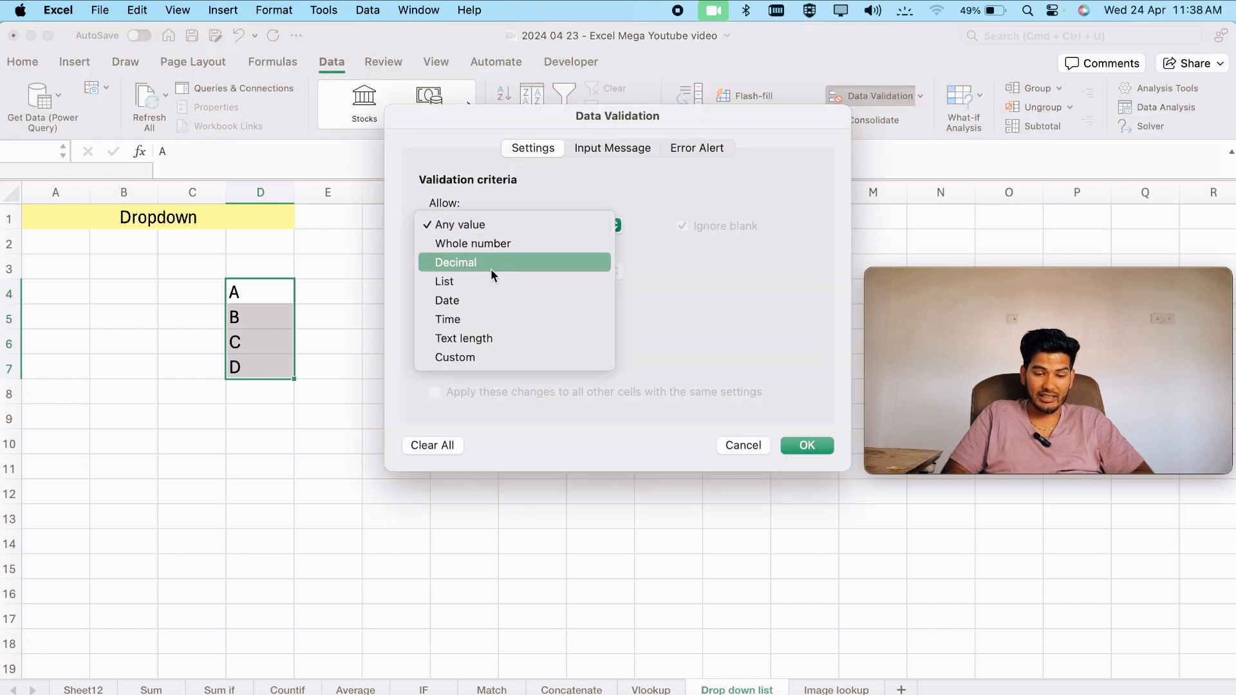
pyautogui.click(481, 284)
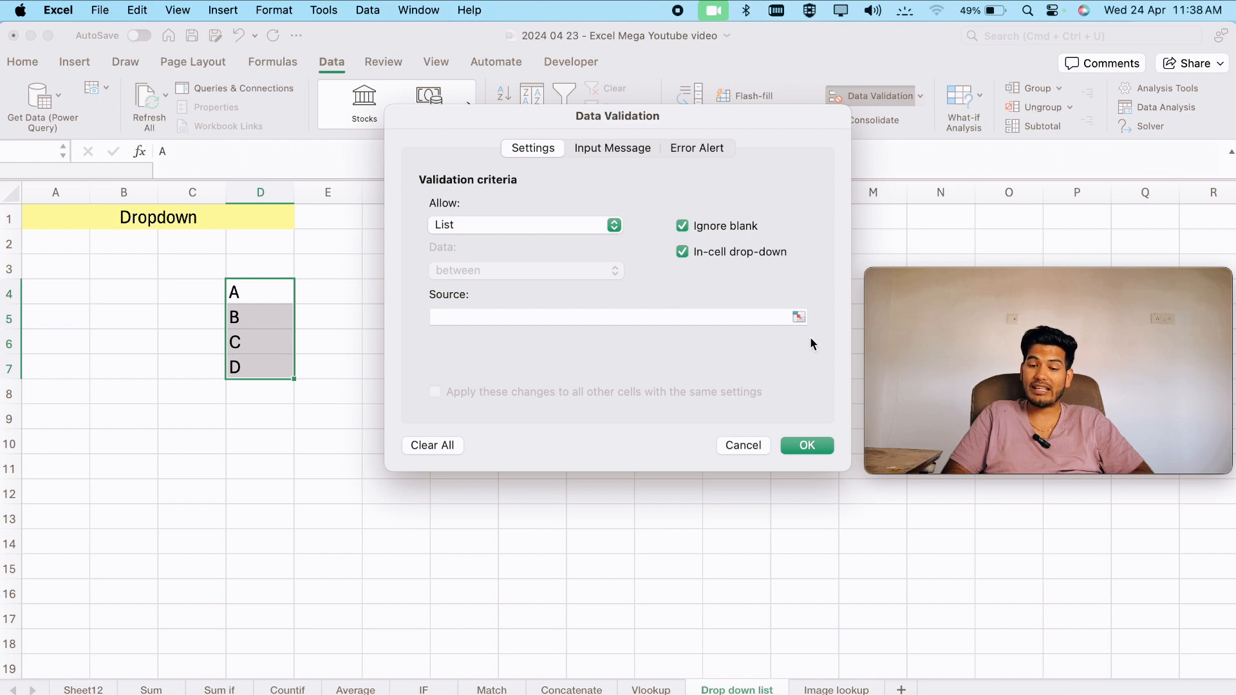
pyautogui.click(798, 317)
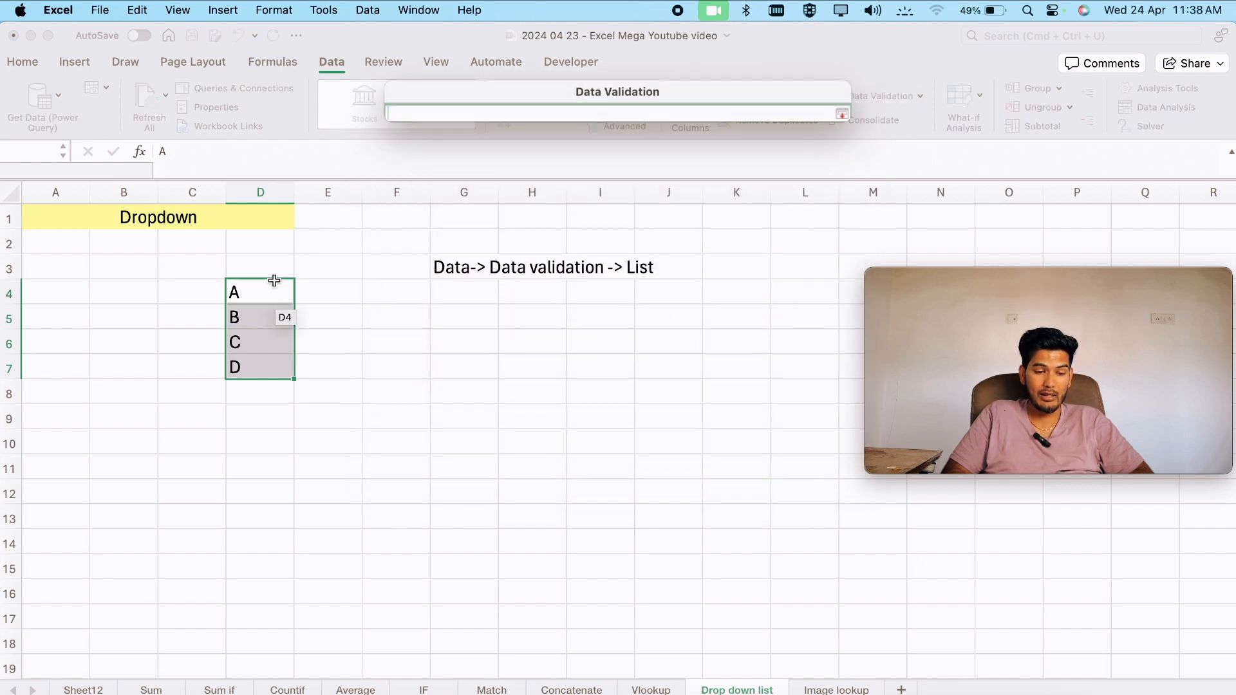
pyautogui.moveTo(270, 283); pyautogui.dragTo(271, 361)
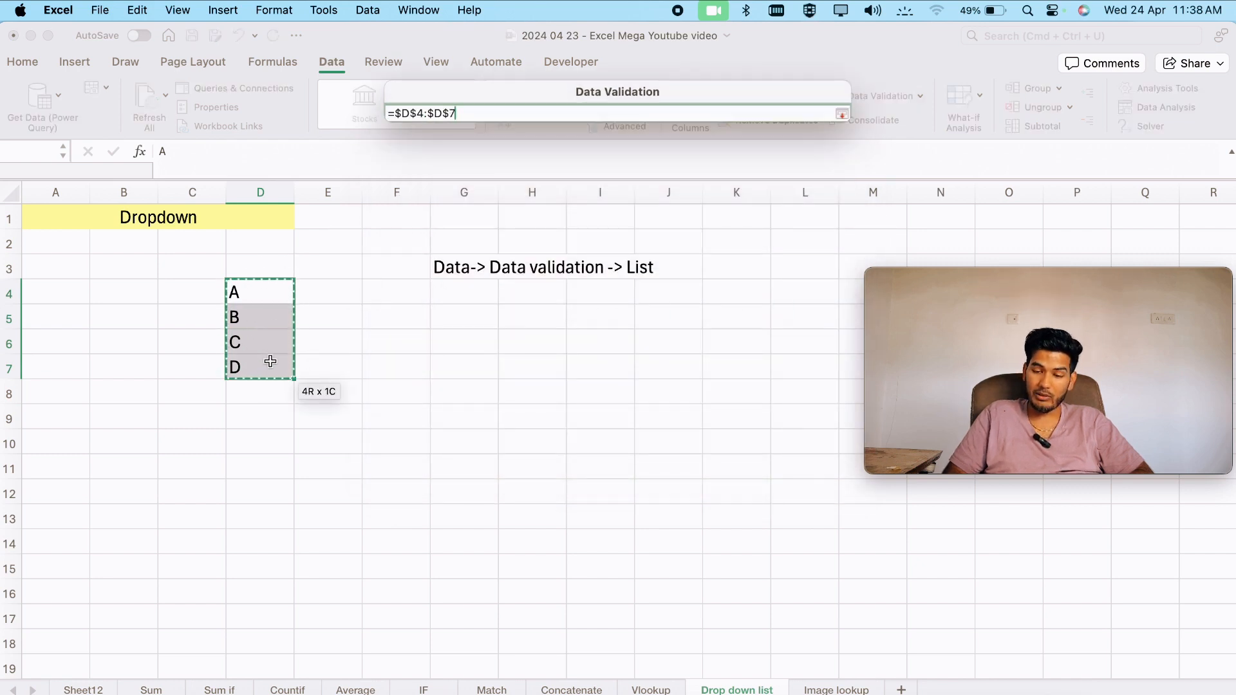
pyautogui.press('Return')
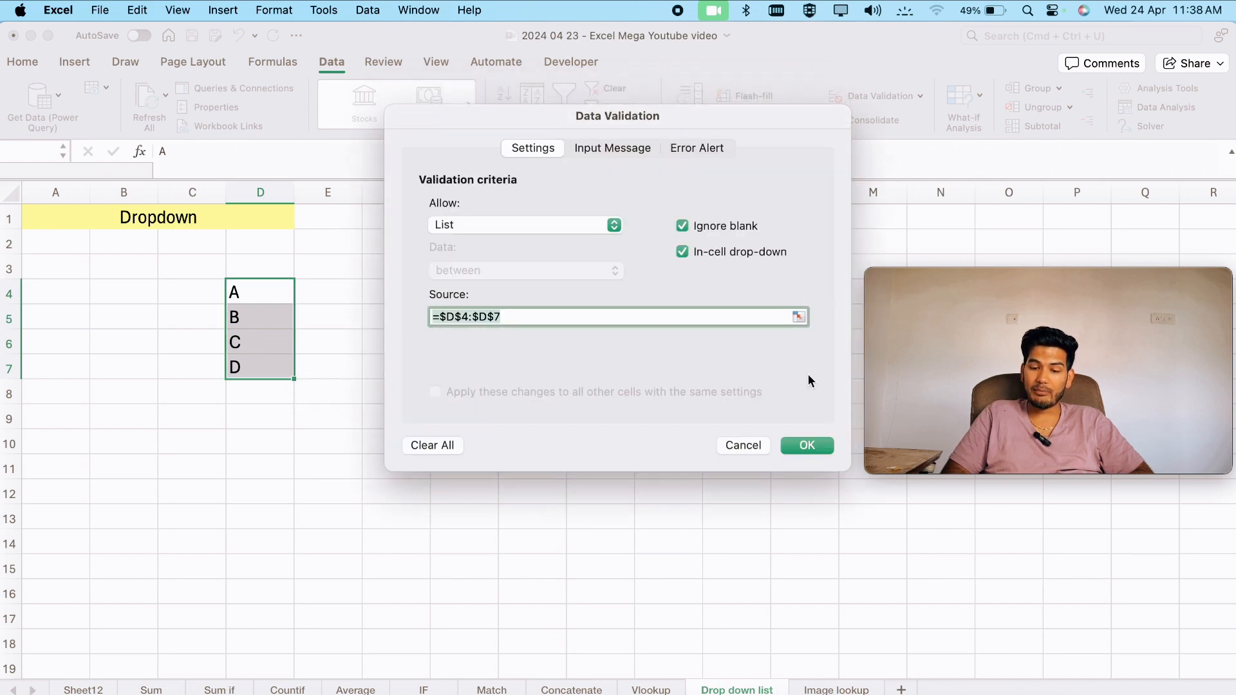
pyautogui.click(807, 444)
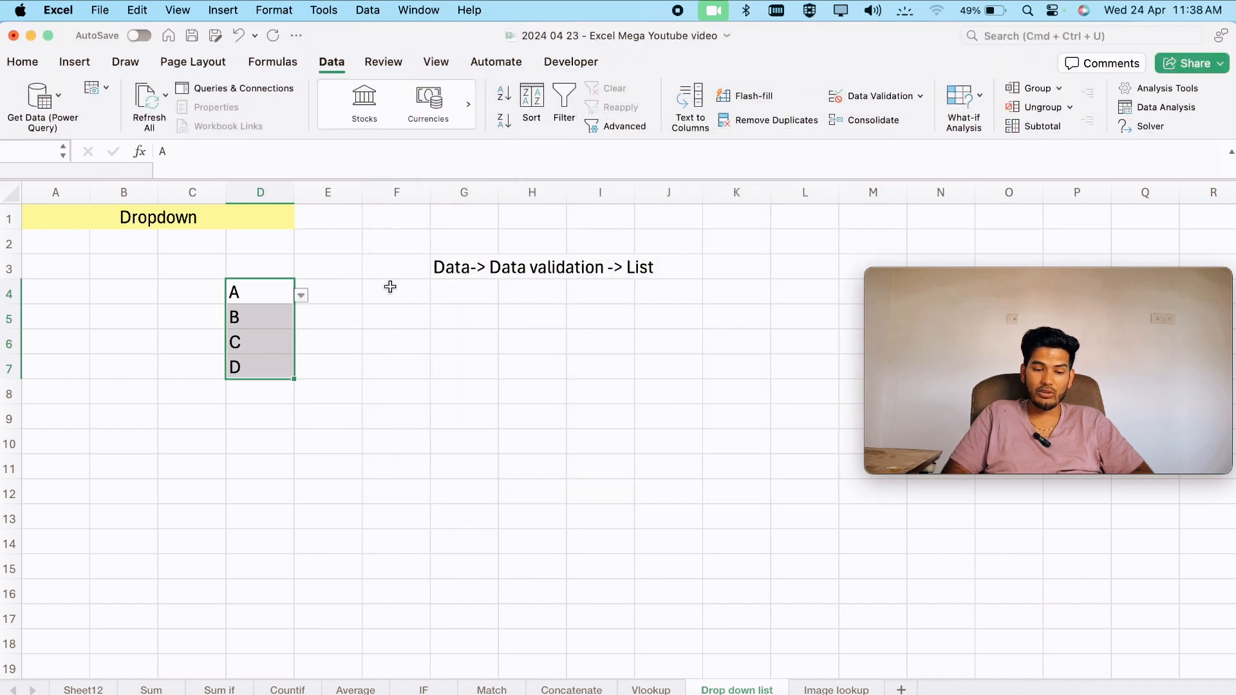
# Try out D4's drop-down by choosing B, C and D in turn.
pyautogui.click(305, 301)
pyautogui.click(251, 330)
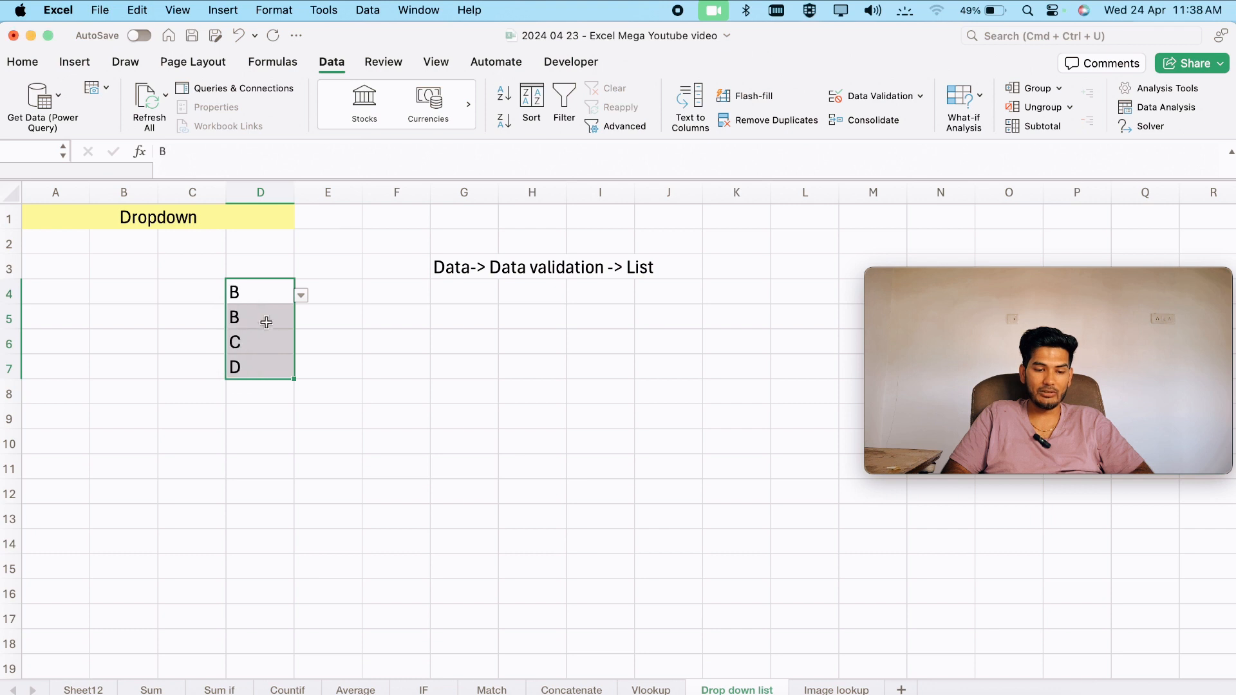
pyautogui.click(302, 295)
pyautogui.click(256, 331)
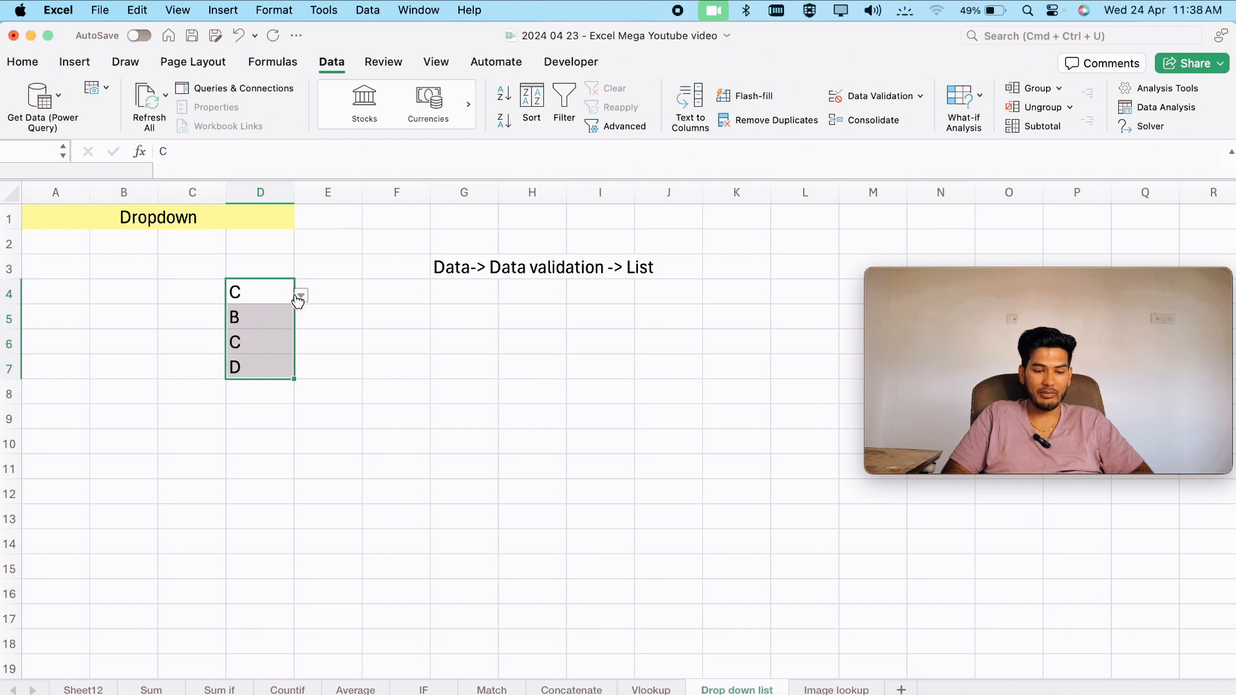
pyautogui.click(302, 295)
pyautogui.click(242, 347)
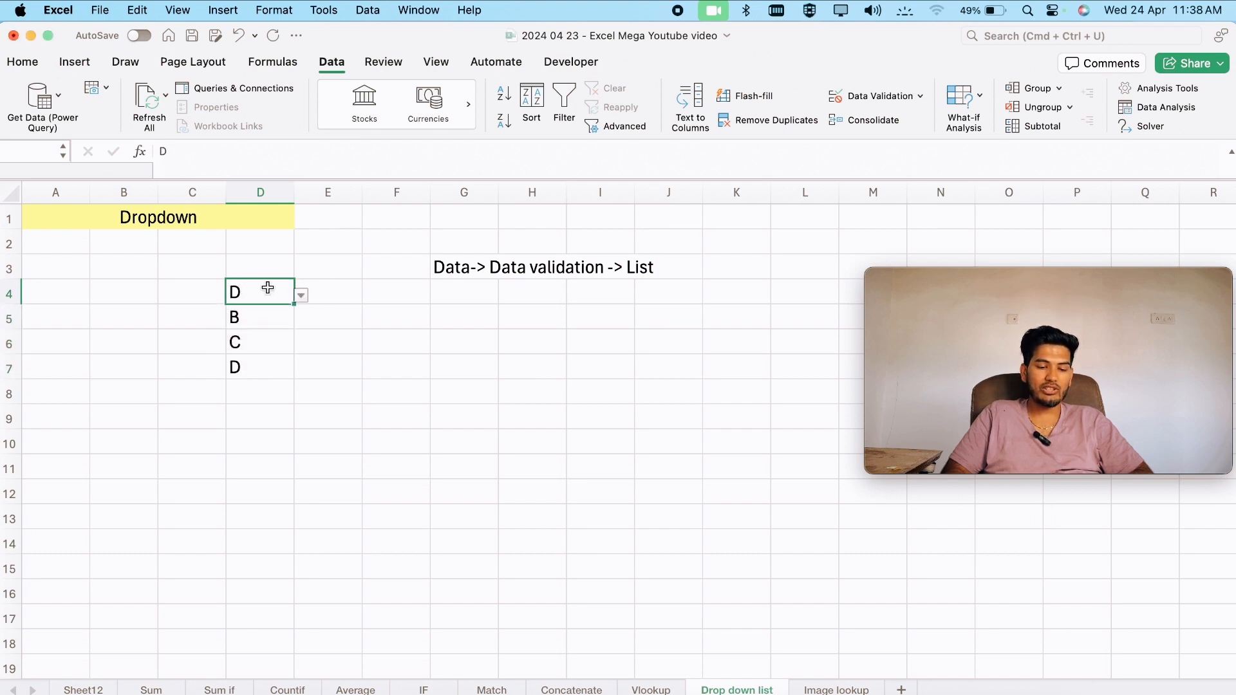
# Copy the drop-down cell D4 into B4 and choose B from B4's list.
pyautogui.press('super+c')
pyautogui.click(140, 301)
pyautogui.press('super+v')
pyautogui.click(166, 295)
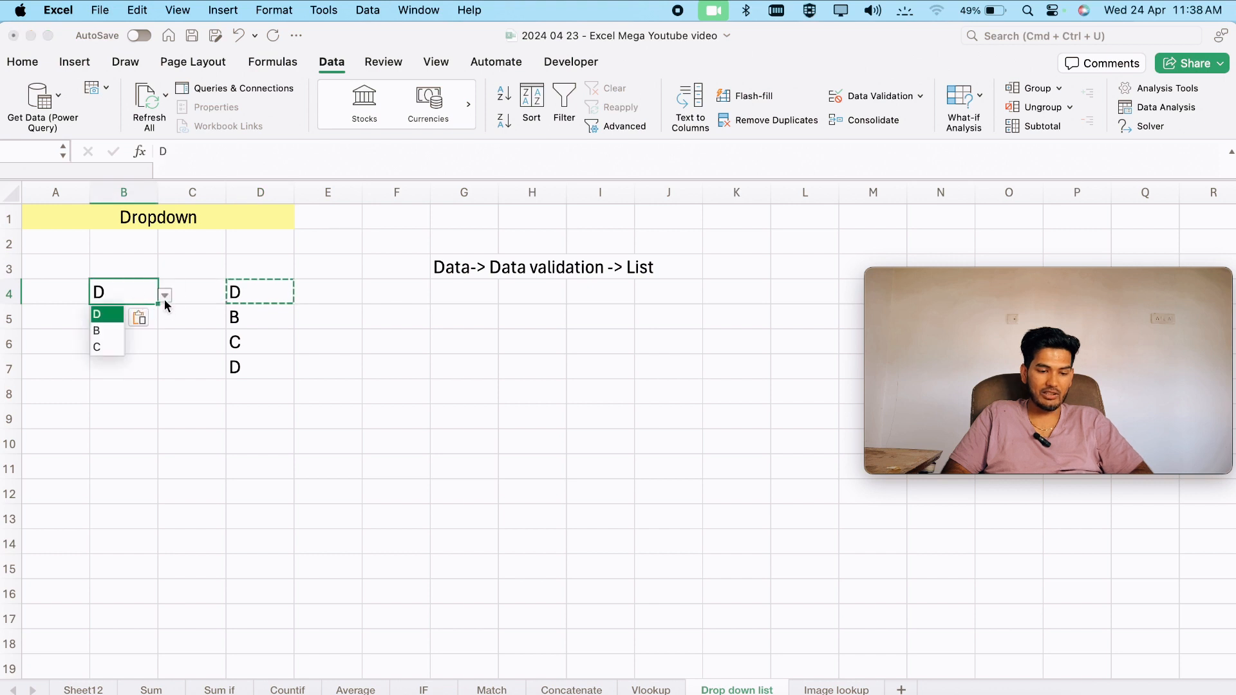
pyautogui.click(119, 330)
# Restore the first list item in D4 to A.
pyautogui.click(242, 312)
pyautogui.click(249, 291)
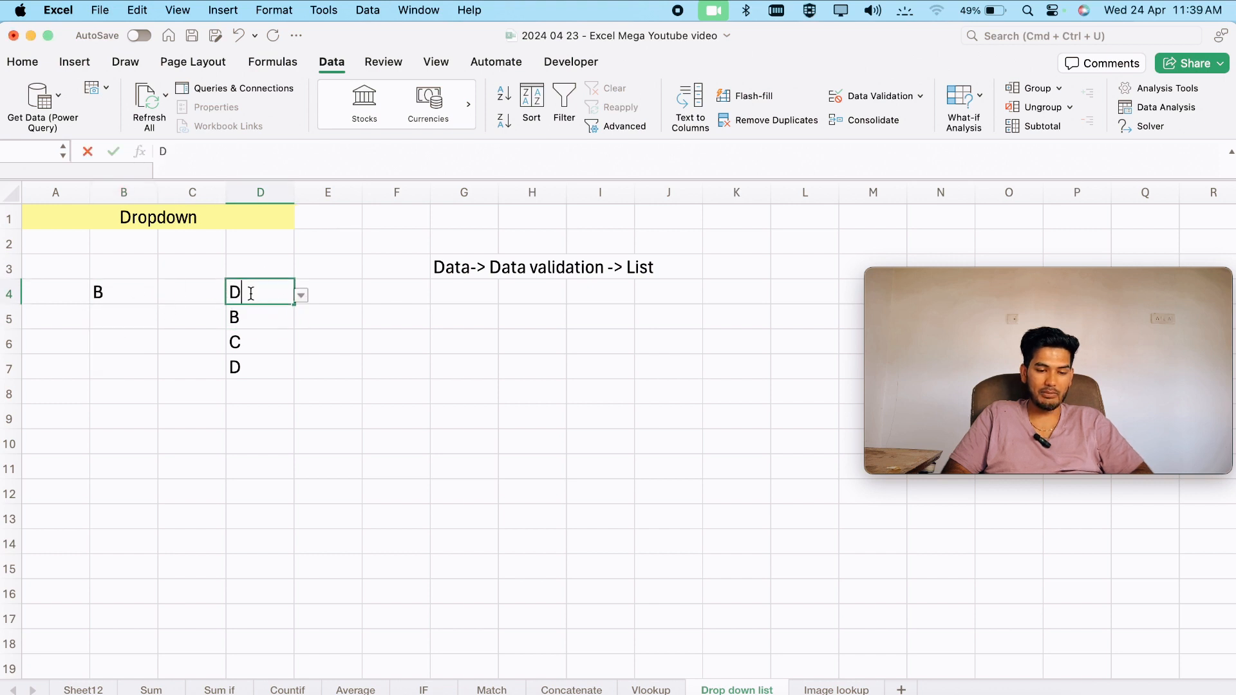
pyautogui.press('BackSpace')
pyautogui.write('A')
pyautogui.press('Return')
# Test B4's drop-down by choosing A and then B.
pyautogui.click(166, 289)
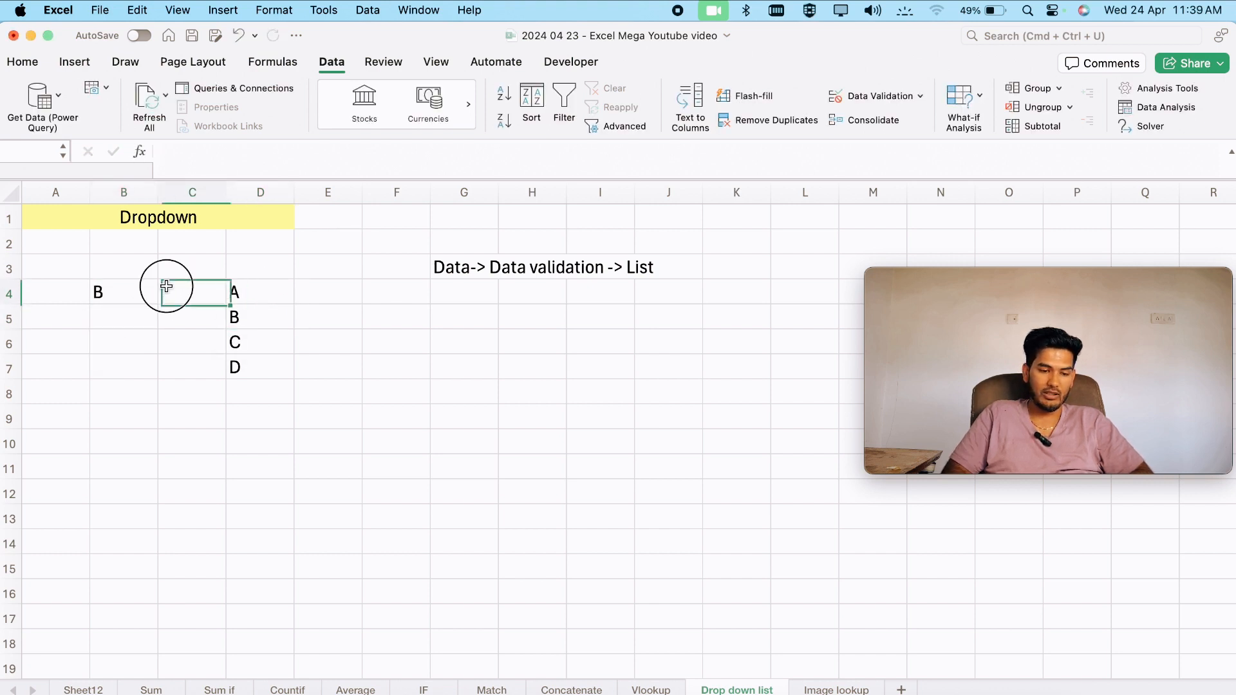
pyautogui.click(124, 291)
pyautogui.write('B')
pyautogui.click(165, 295)
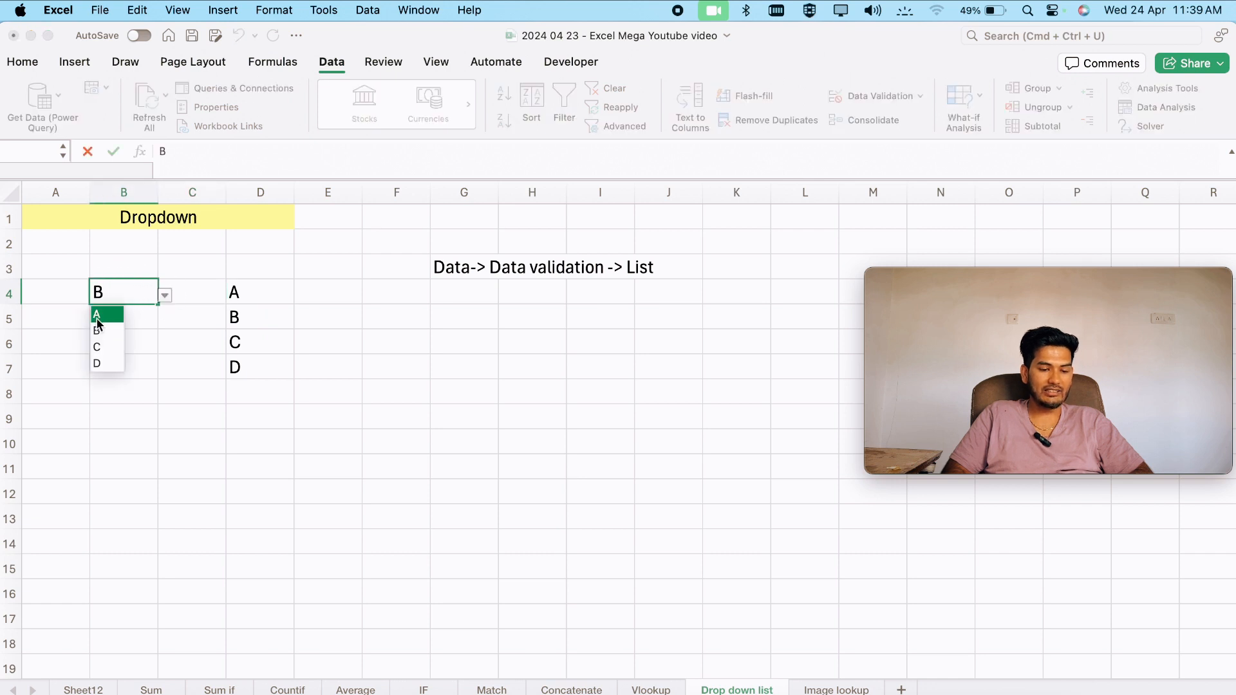
pyautogui.click(102, 316)
pyautogui.click(163, 296)
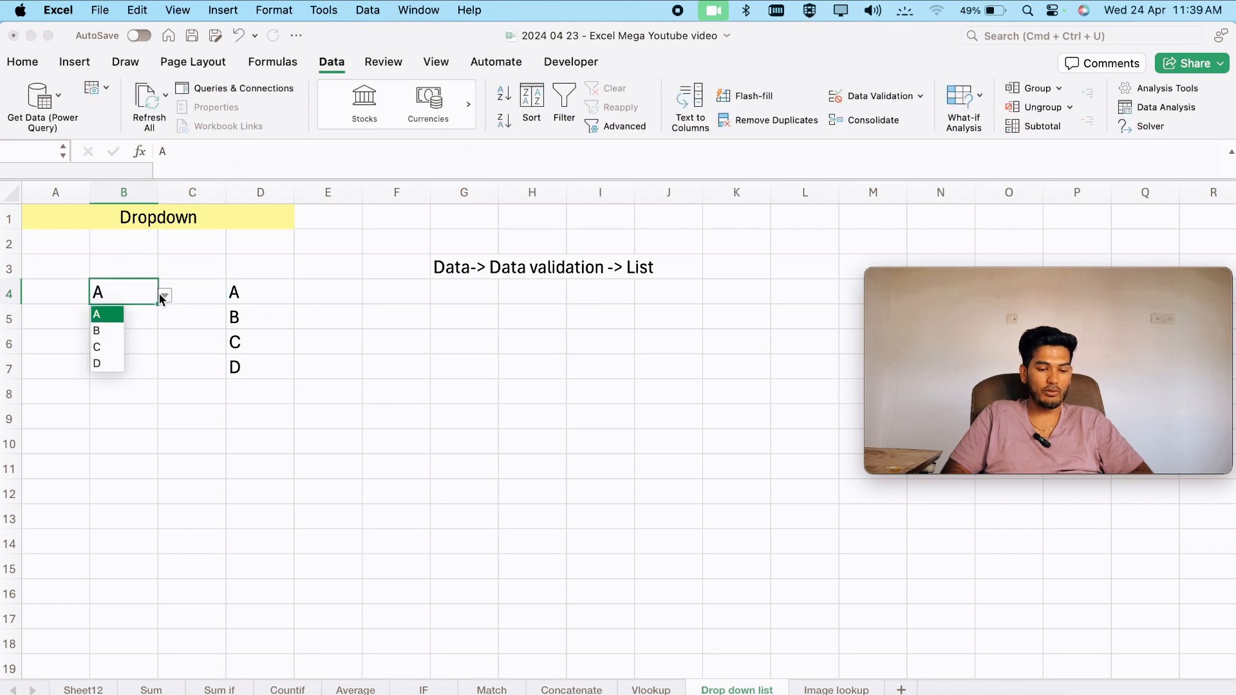
pyautogui.click(126, 323)
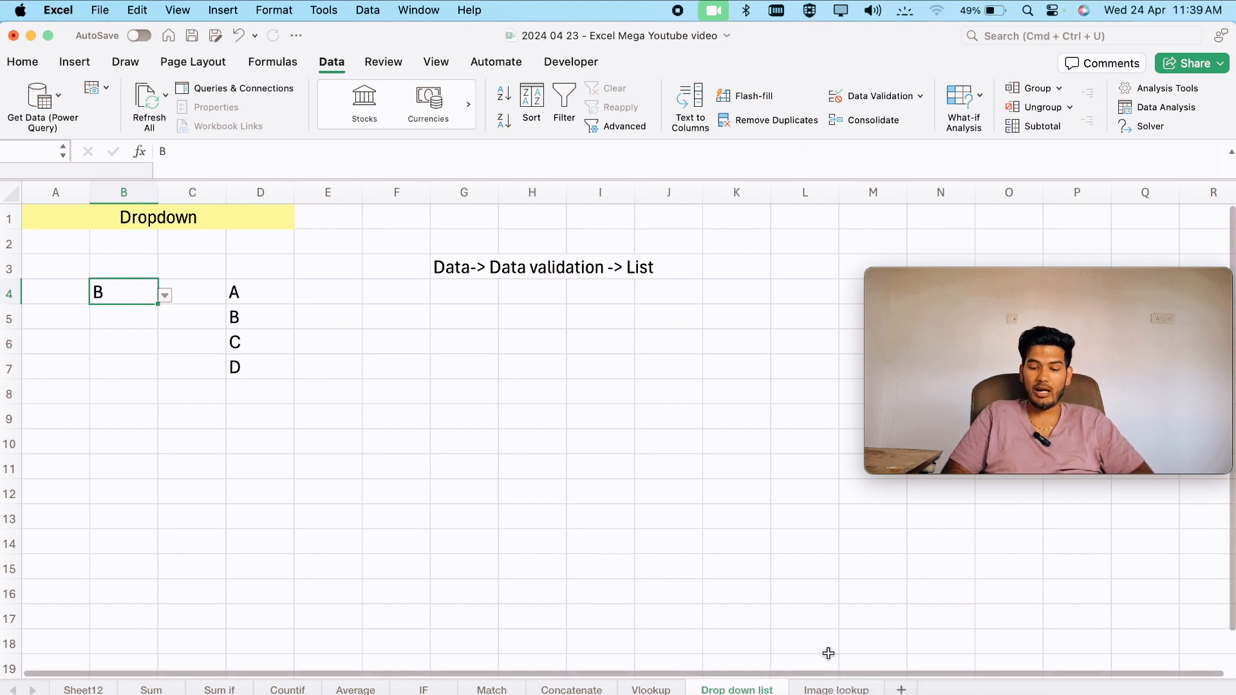
# Open the Image lookup sheet, selecting the table columns A to D and then the RANK cell G2.
pyautogui.click(823, 690)
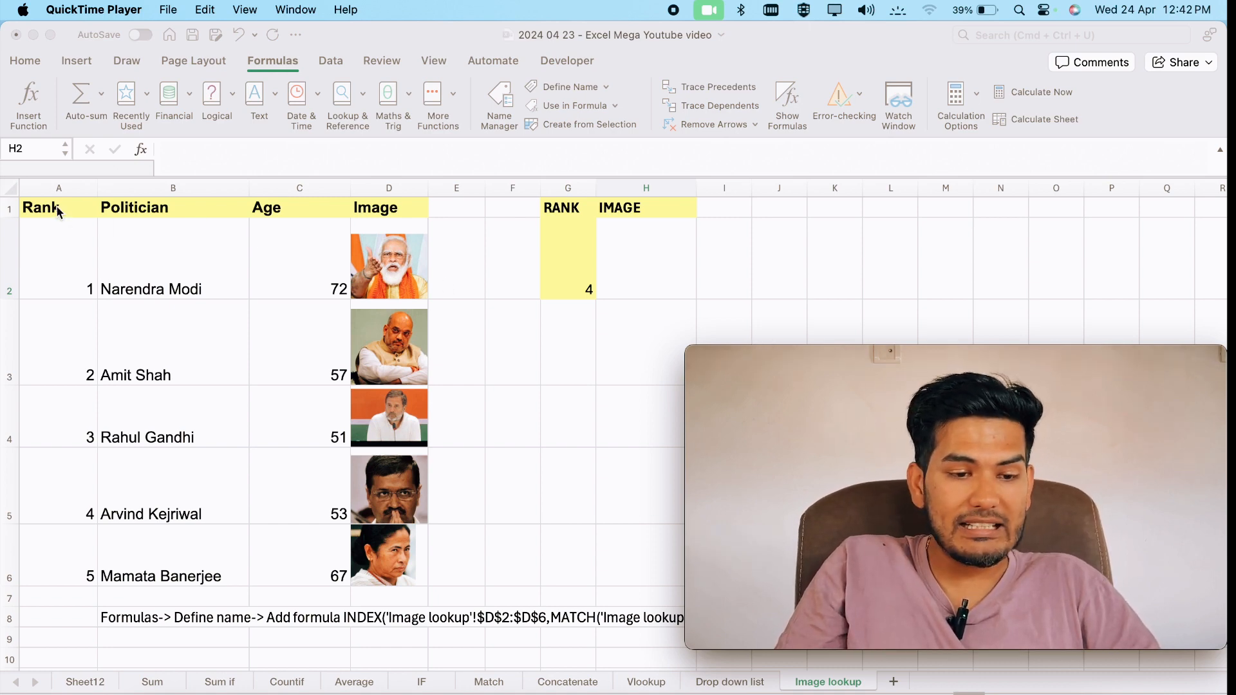
pyautogui.press('super+Tab')
pyautogui.moveTo(378, 188); pyautogui.dragTo(60, 185)
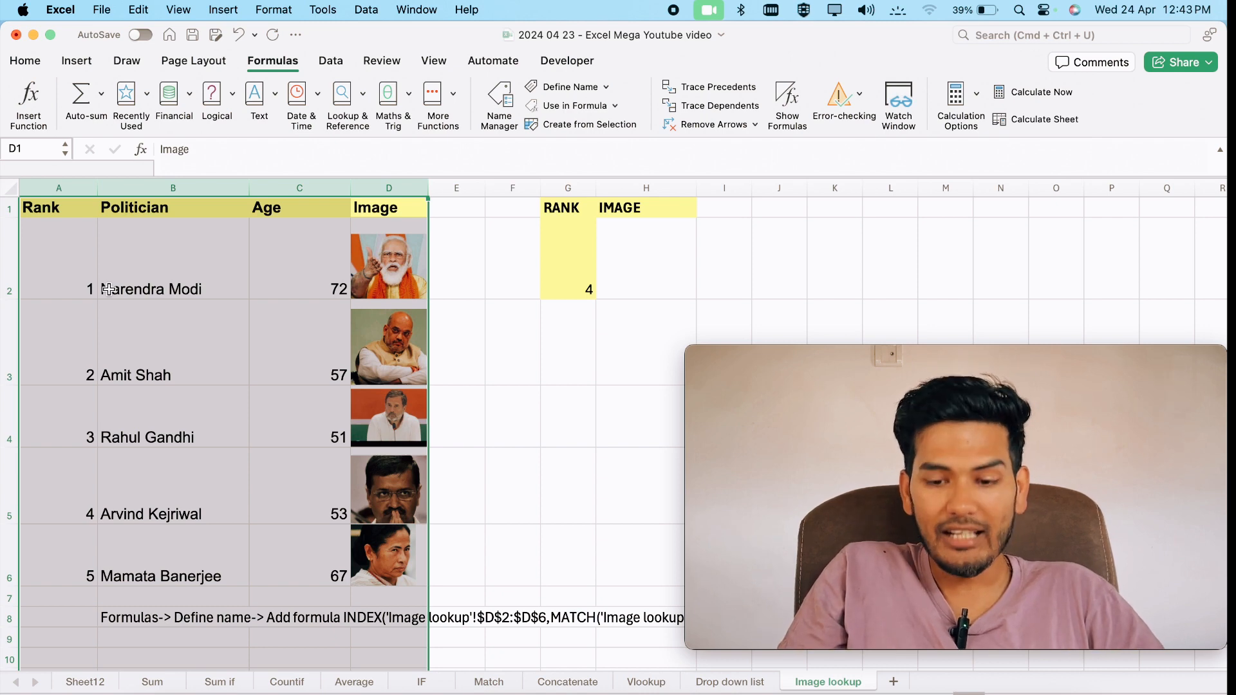
pyautogui.click(583, 269)
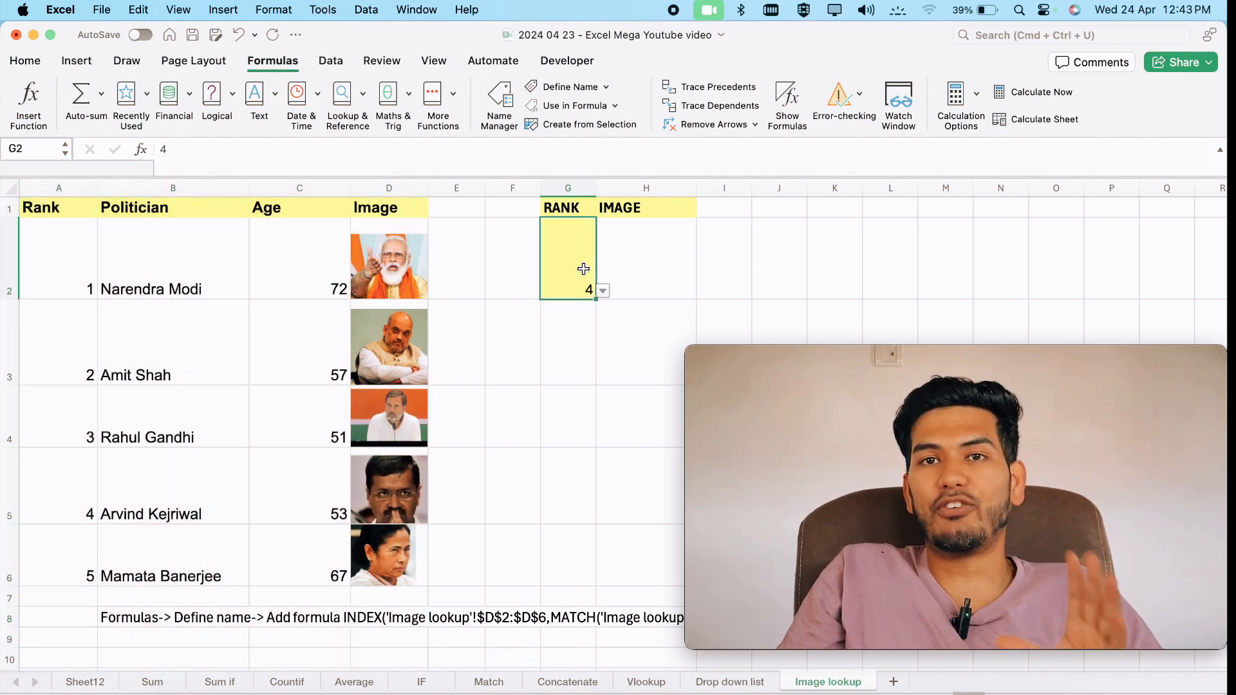
# Select cell H2 under IMAGE and start a new defined name called poli_name_v4.
pyautogui.click(664, 264)
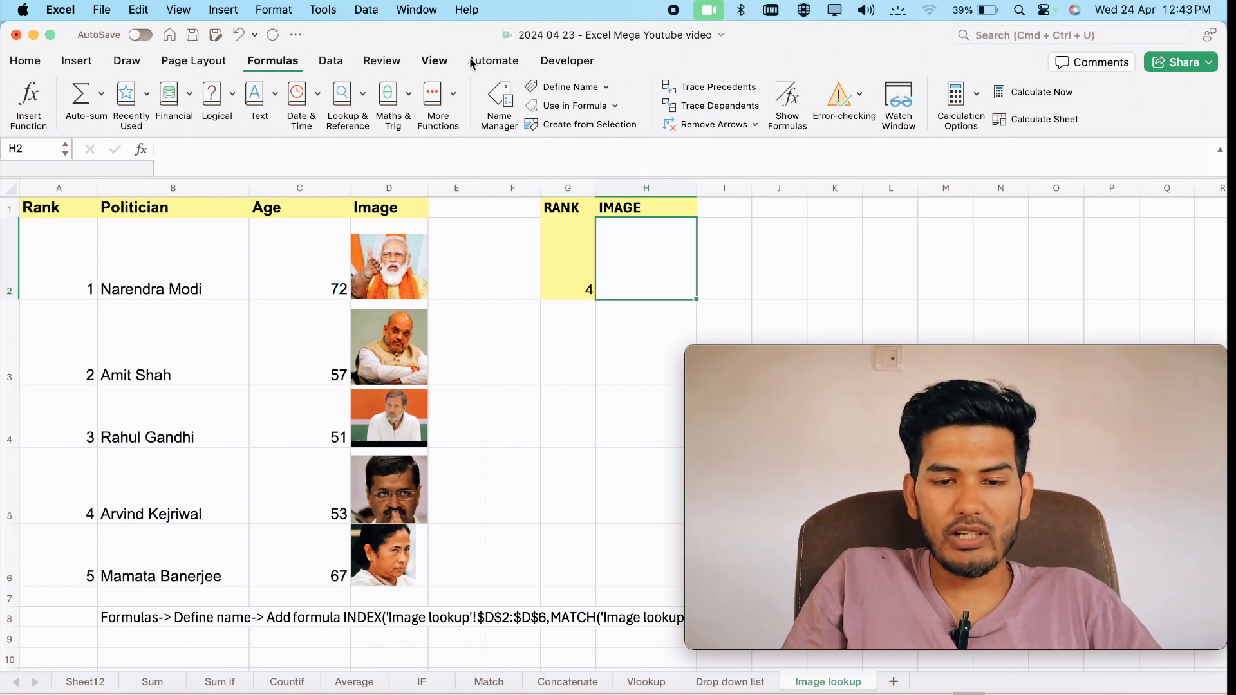
pyautogui.click(570, 87)
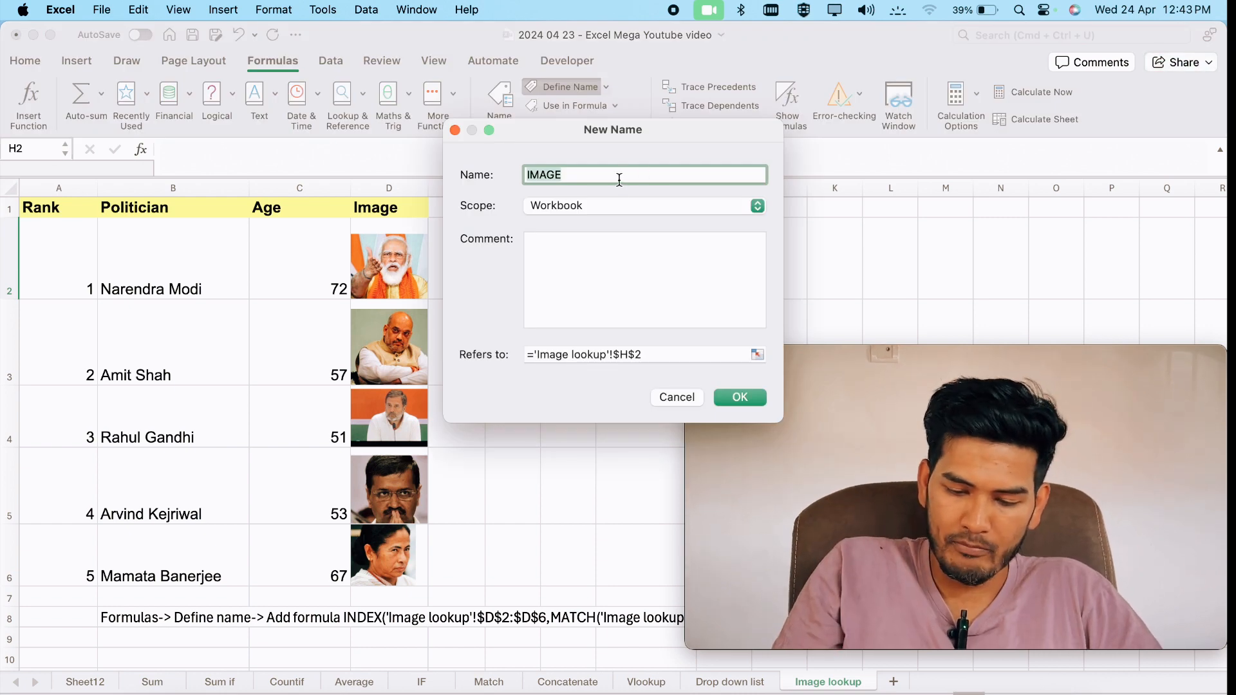
pyautogui.write('poli_')
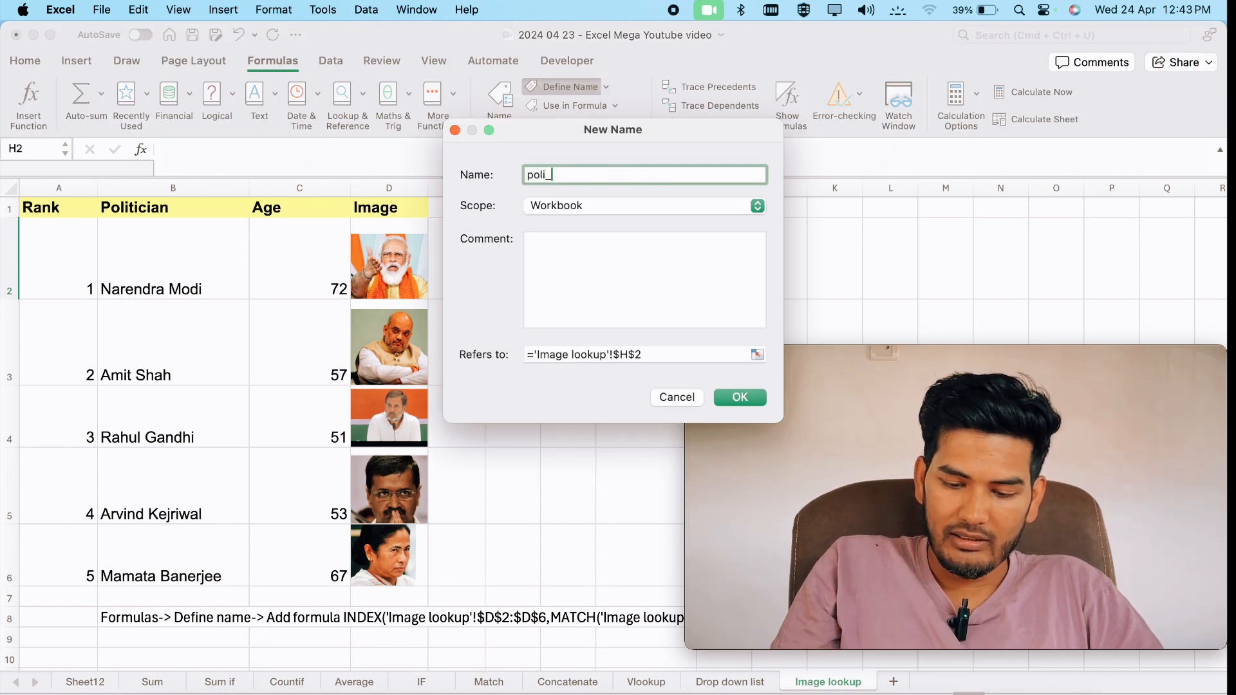
pyautogui.write('name_v4')
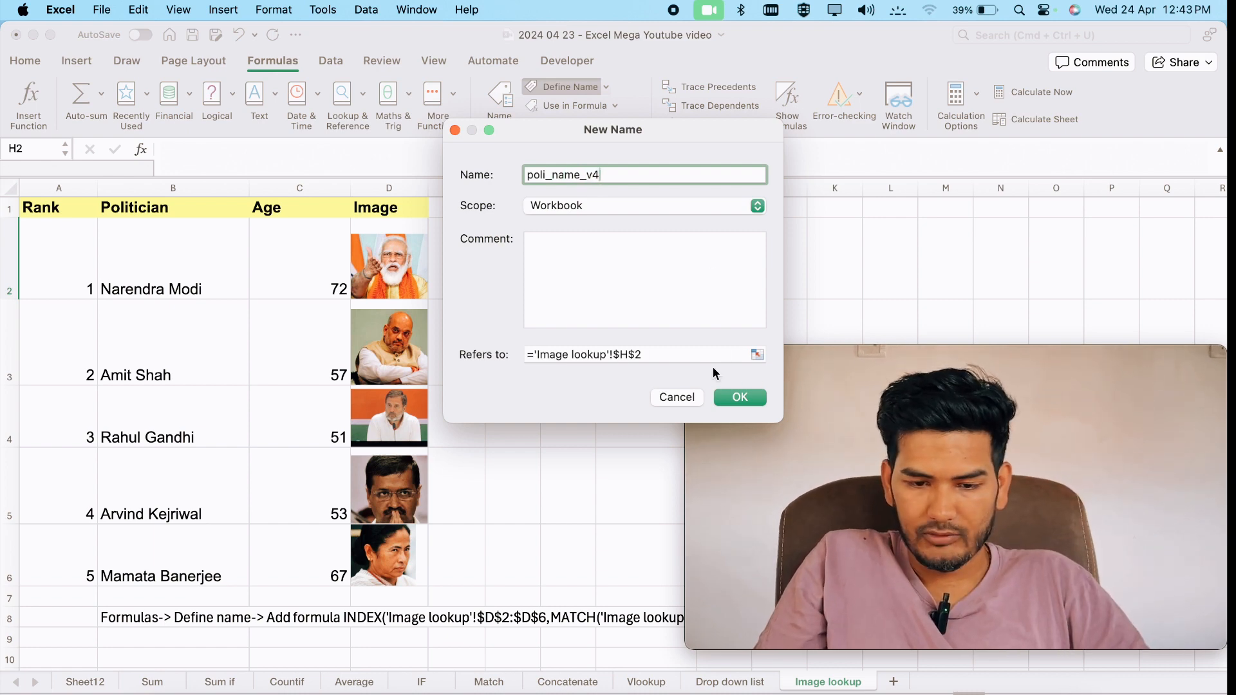
# Replace the name's reference with the start of an INDEX formula over the images, =index('Image lookup'!$D$2:$D$6.
pyautogui.moveTo(708, 354); pyautogui.dragTo(538, 354)
pyautogui.moveTo(599, 134); pyautogui.dragTo(951, 39)
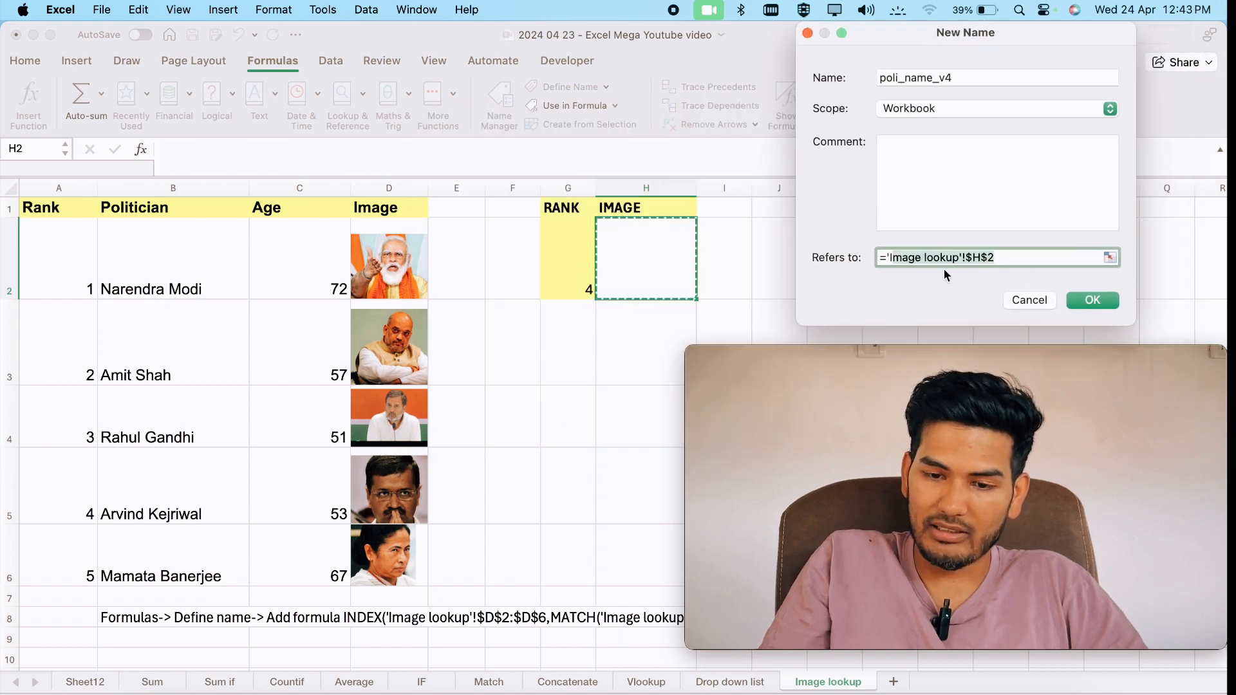
pyautogui.press('BackSpace')
pyautogui.write('i')
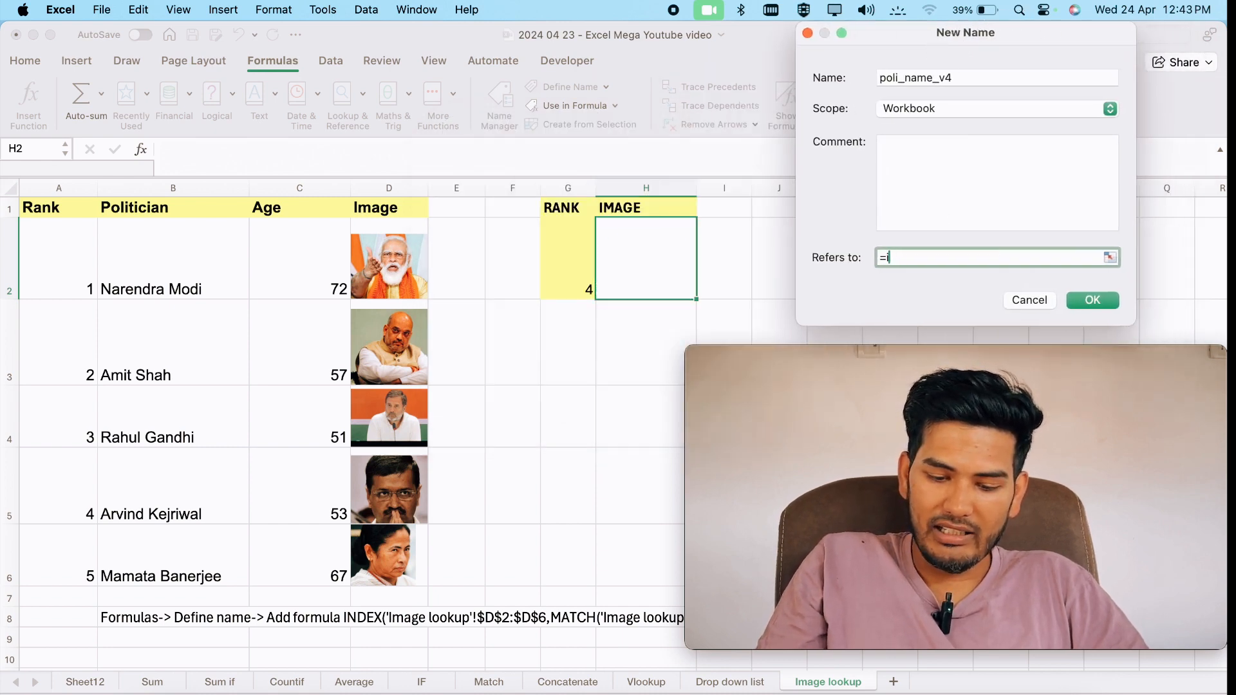
pyautogui.write('ndex(')
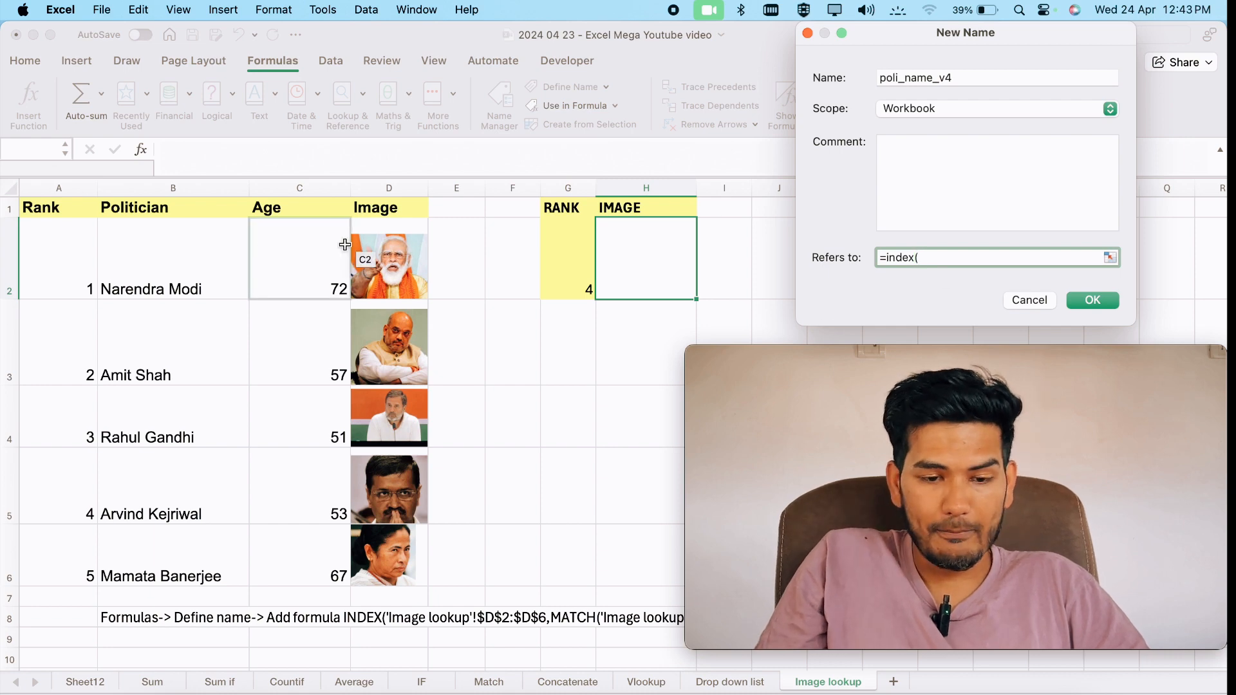
pyautogui.moveTo(361, 257); pyautogui.dragTo(412, 568)
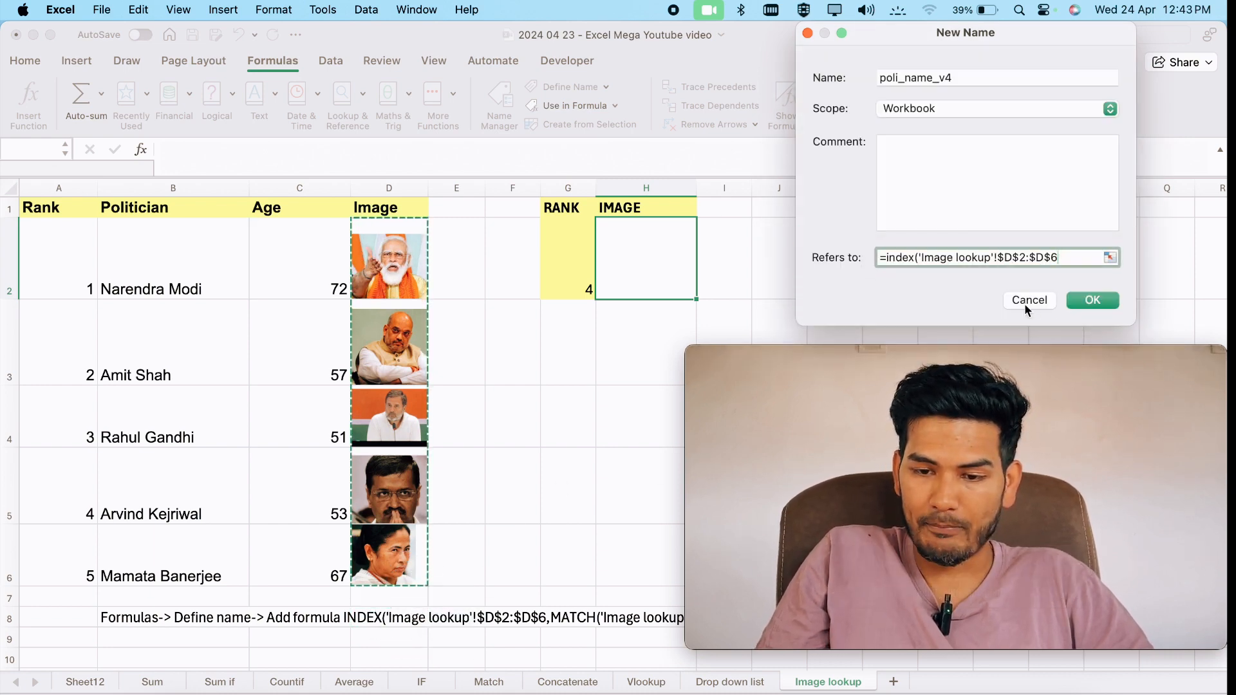
# Complete the name's formula with ,match('Image lookup'!$G$2,'Image lookup'!$A$2:$A$6)) and save the name.
pyautogui.click(1062, 258)
pyautogui.write(',ma')
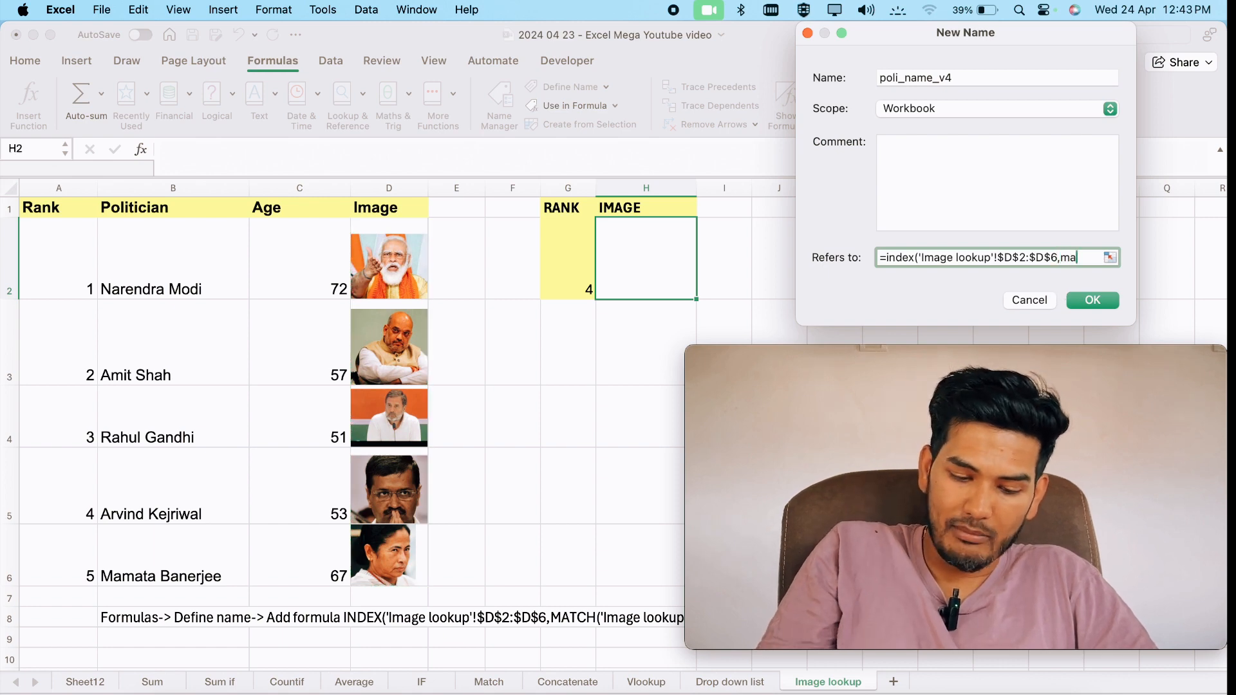
pyautogui.write('tch(')
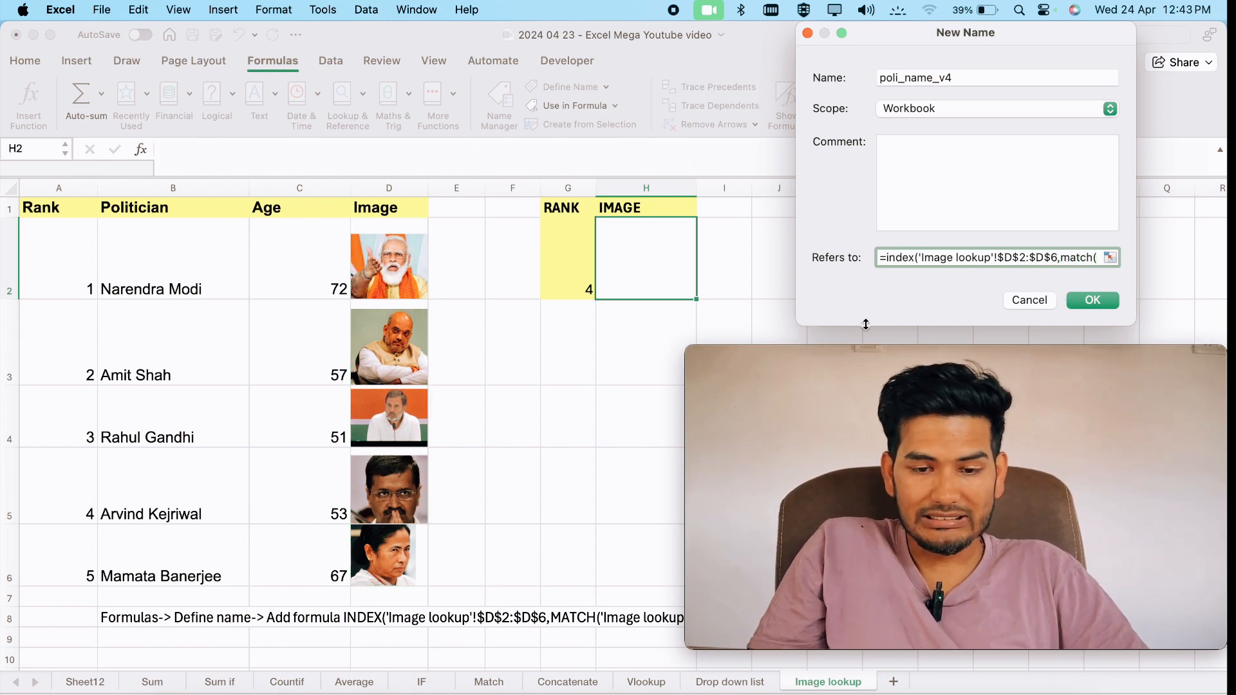
pyautogui.click(571, 278)
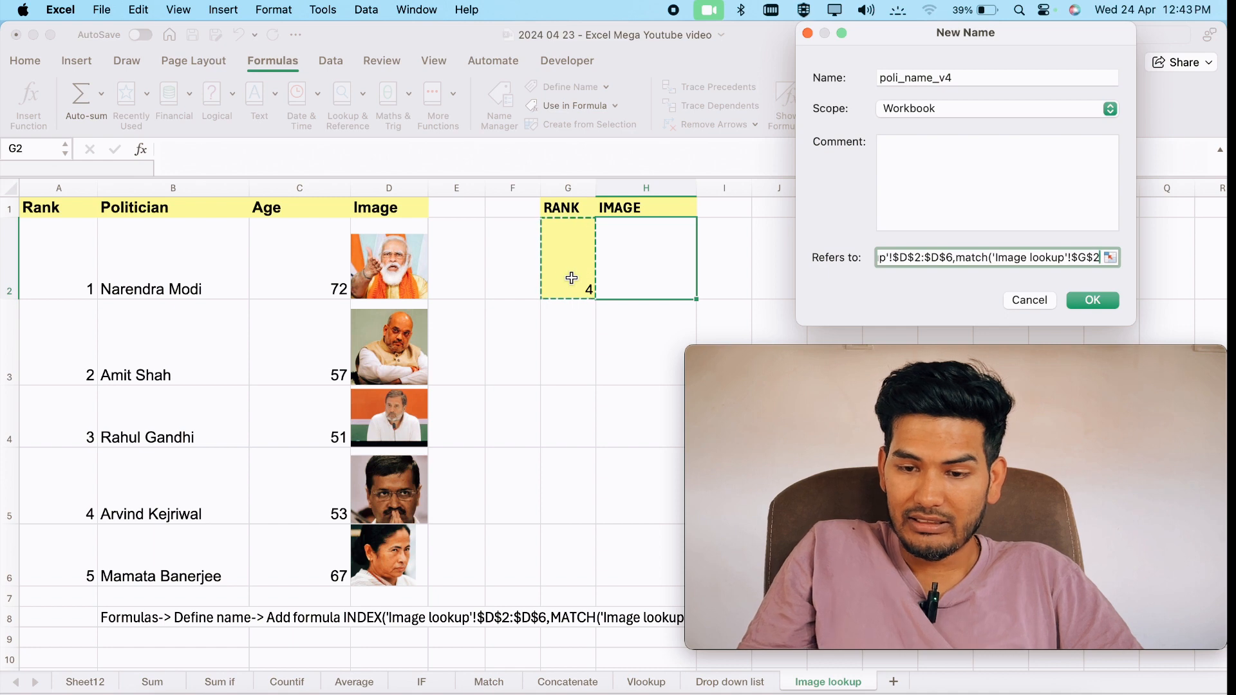
pyautogui.write(',')
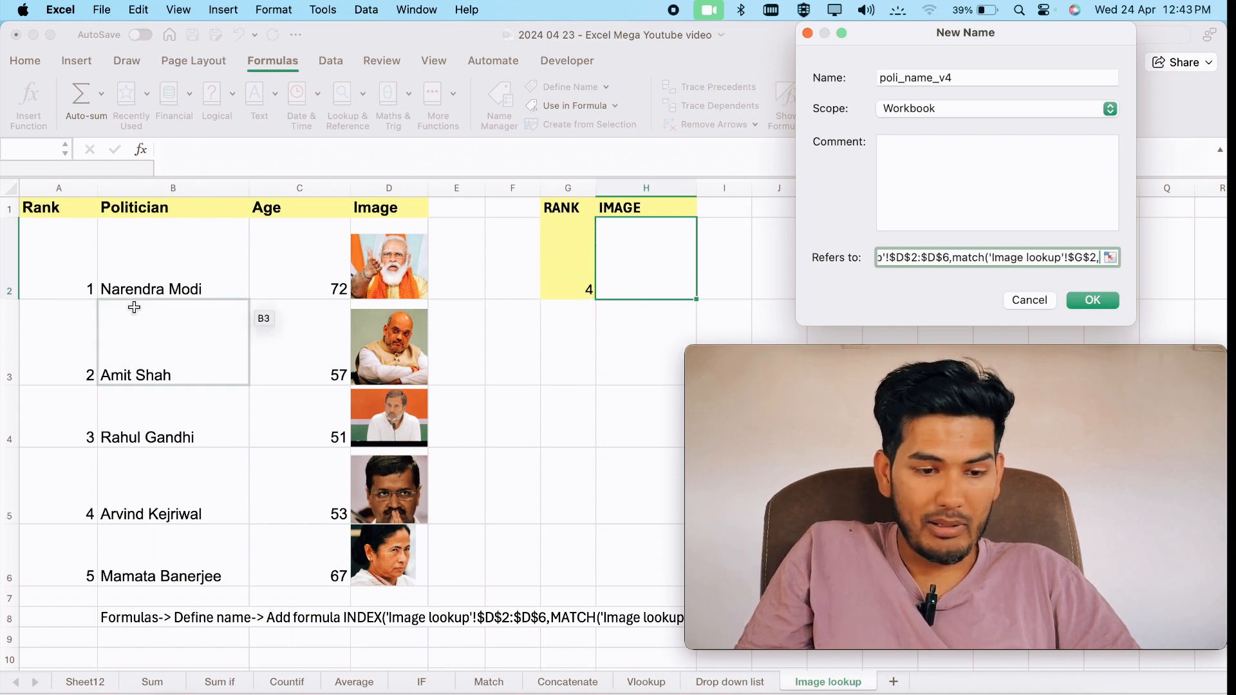
pyautogui.moveTo(50, 232); pyautogui.dragTo(49, 566)
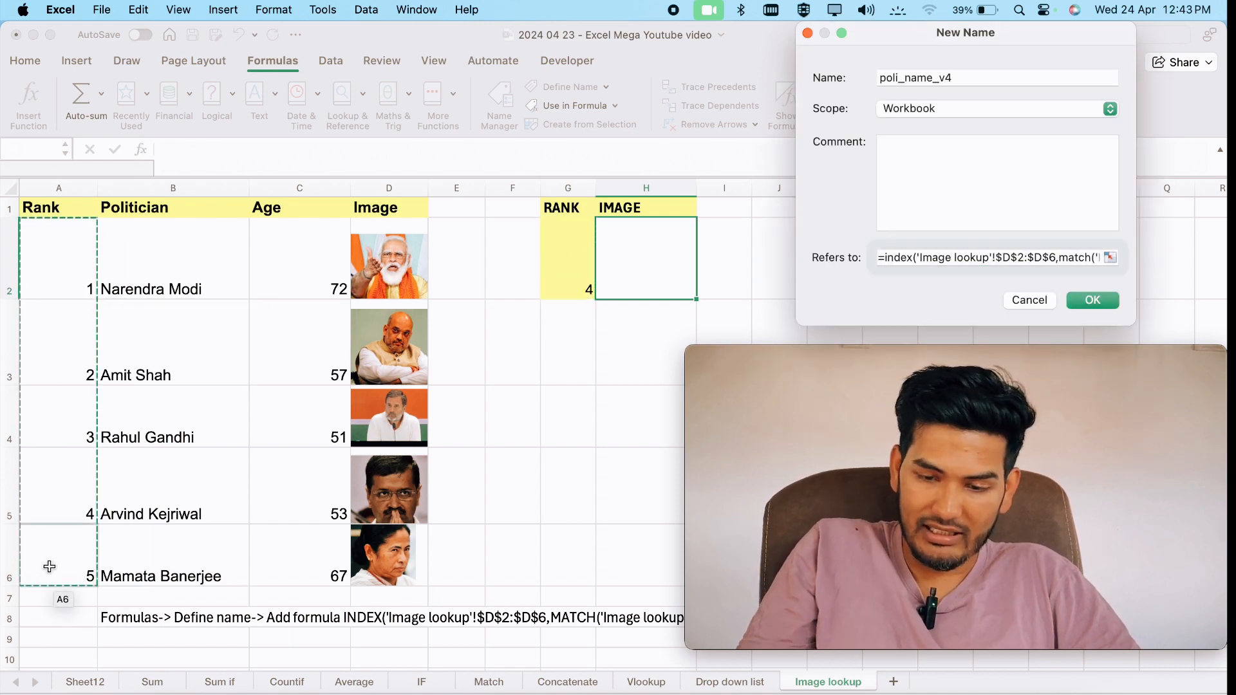
pyautogui.write('))')
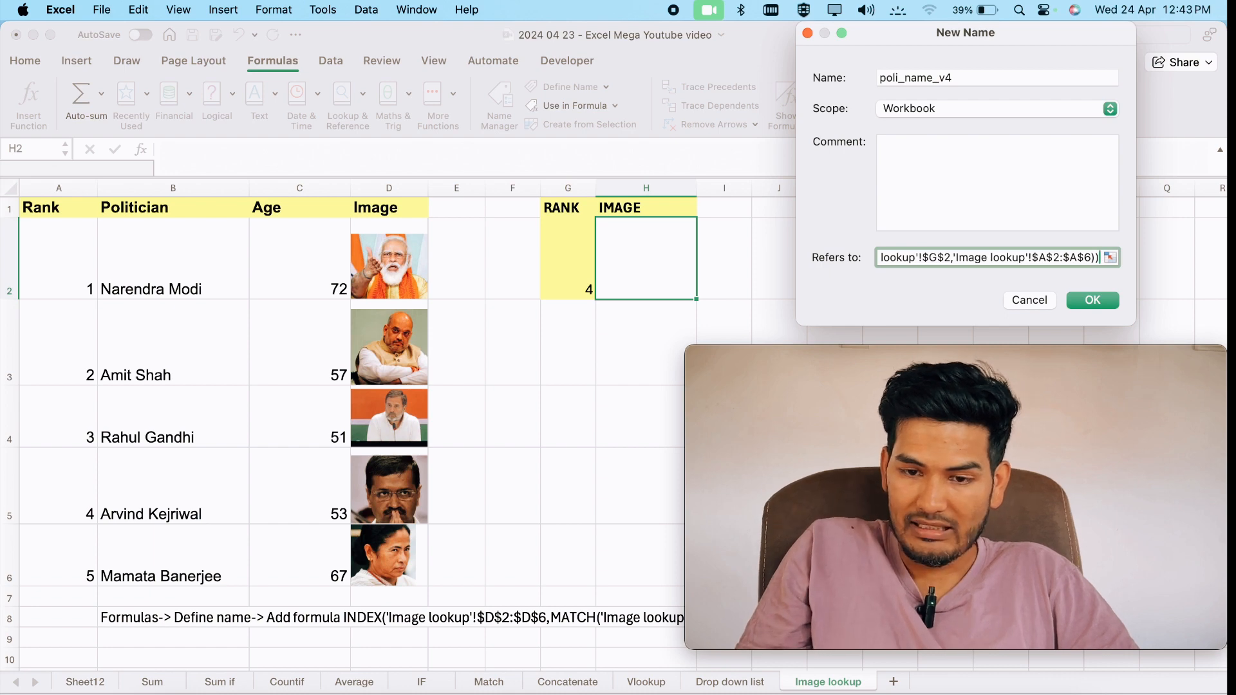
pyautogui.press('Return')
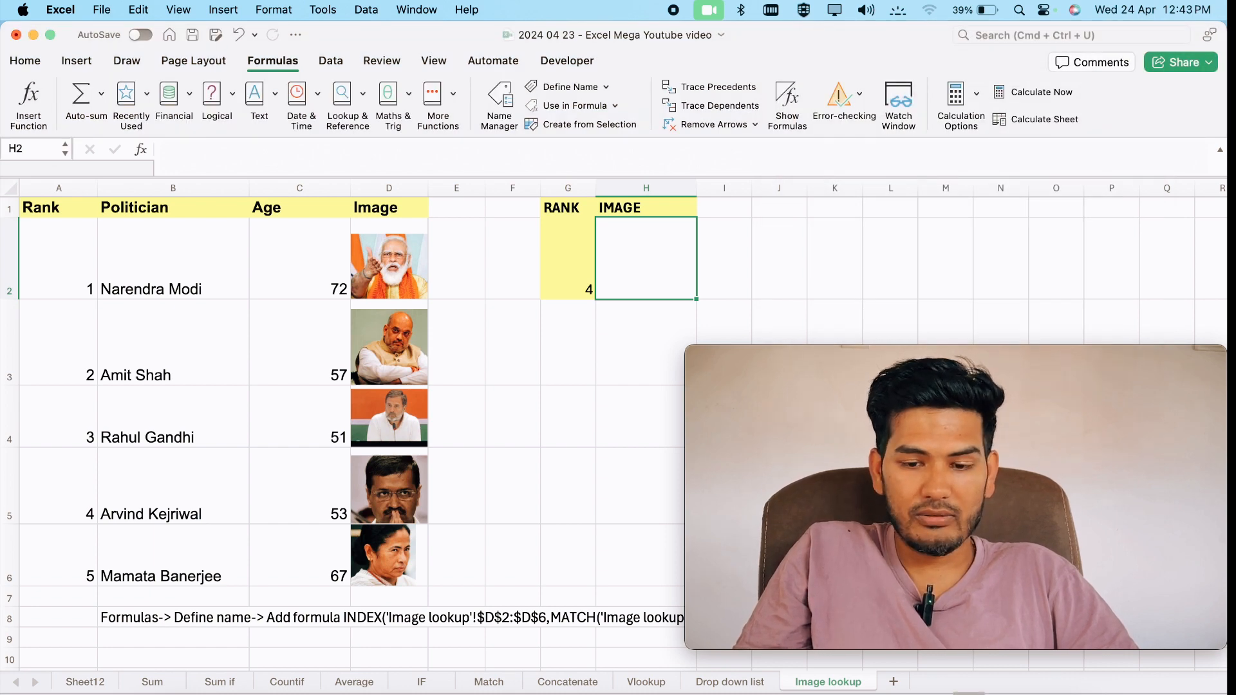
# Enter the formula =poli_name_v4 in cell H2 under IMAGE.
pyautogui.click(449, 410)
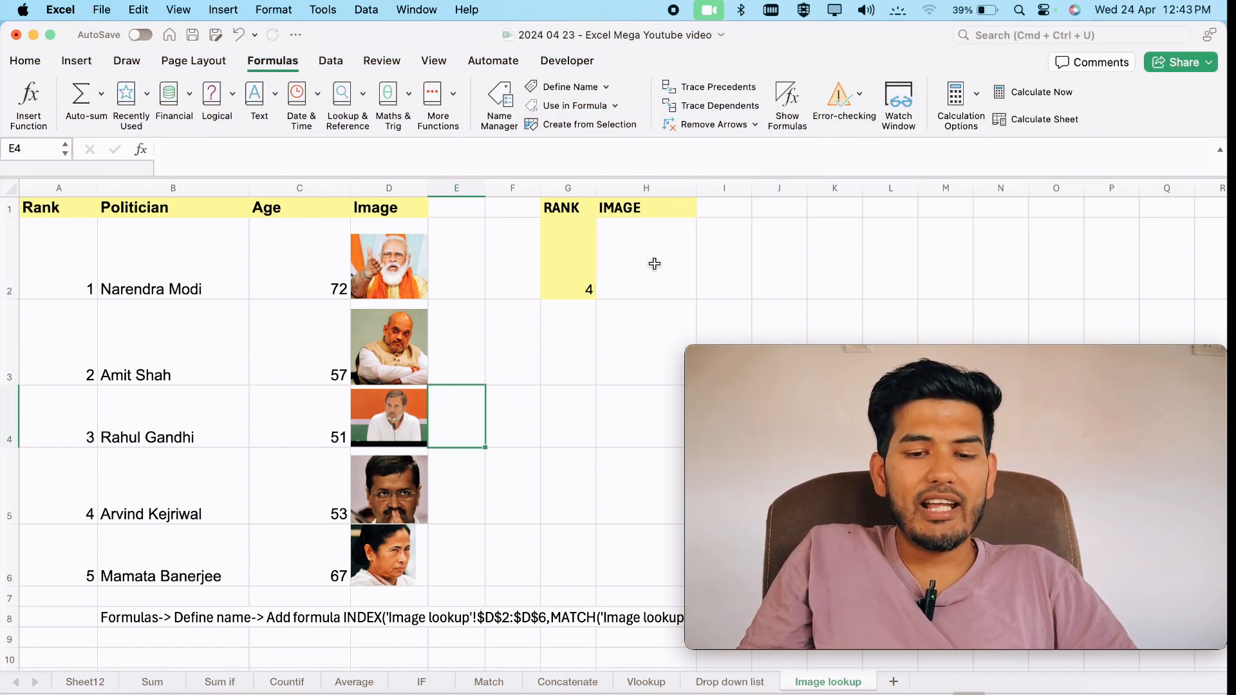
pyautogui.click(653, 264)
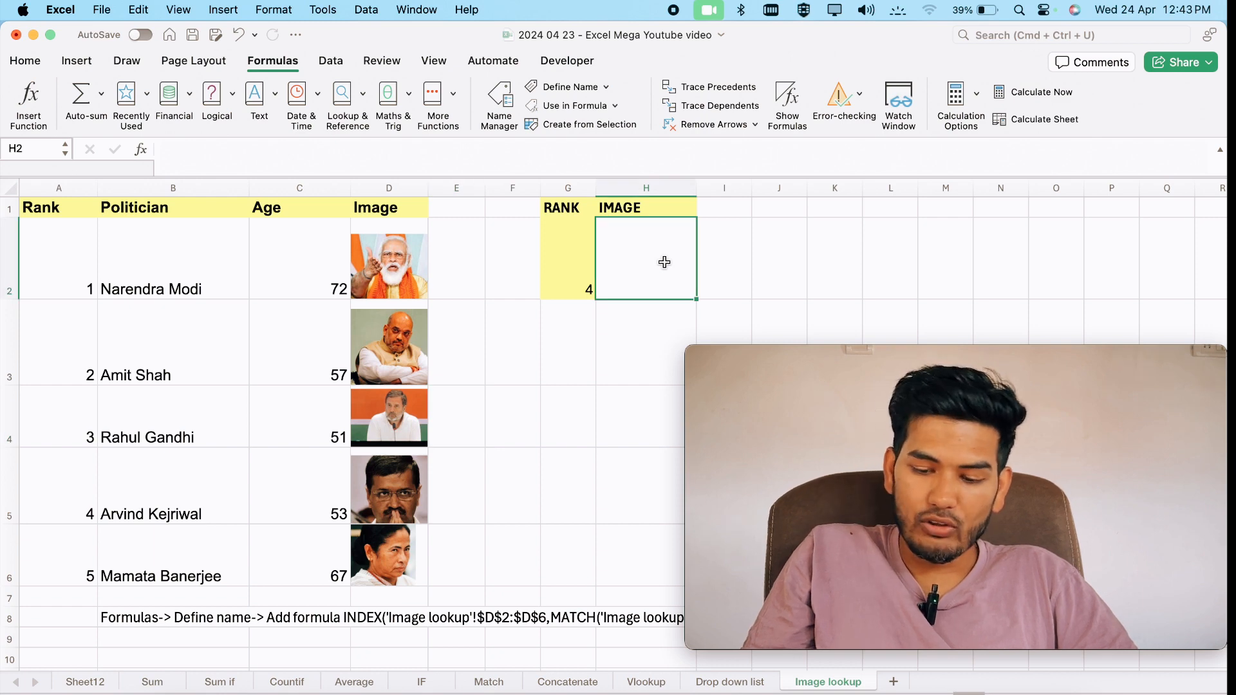
pyautogui.write('=')
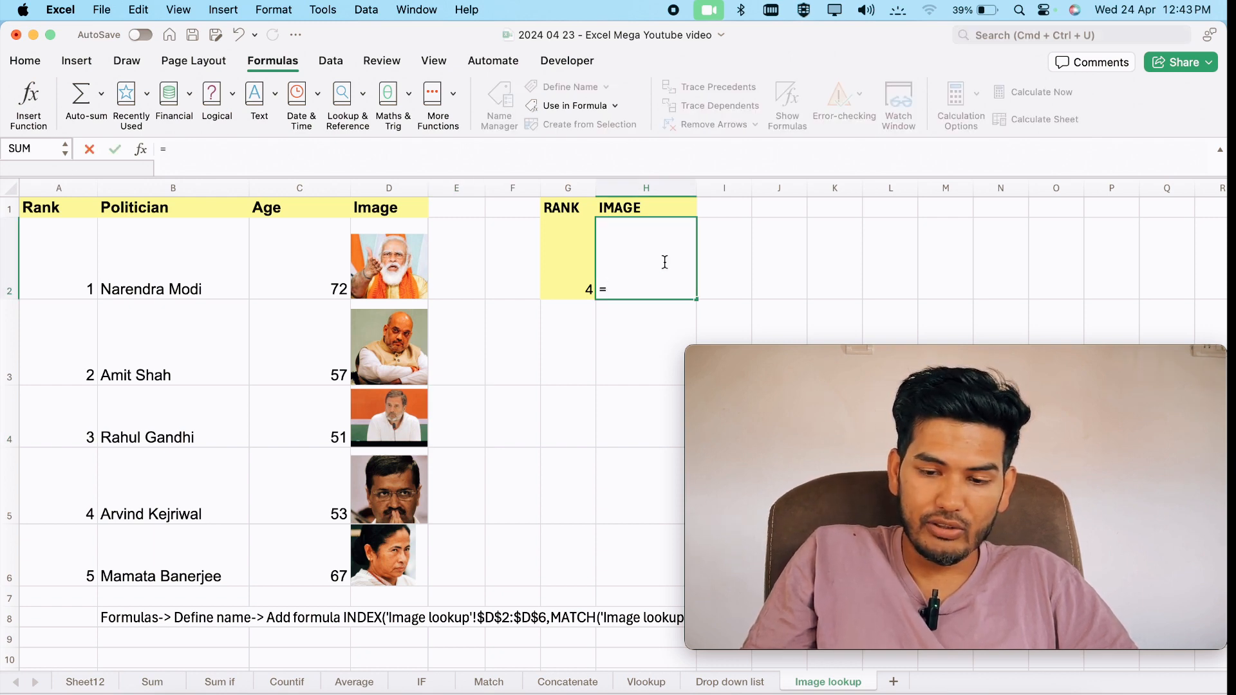
pyautogui.write('pi')
pyautogui.press('BackSpace')
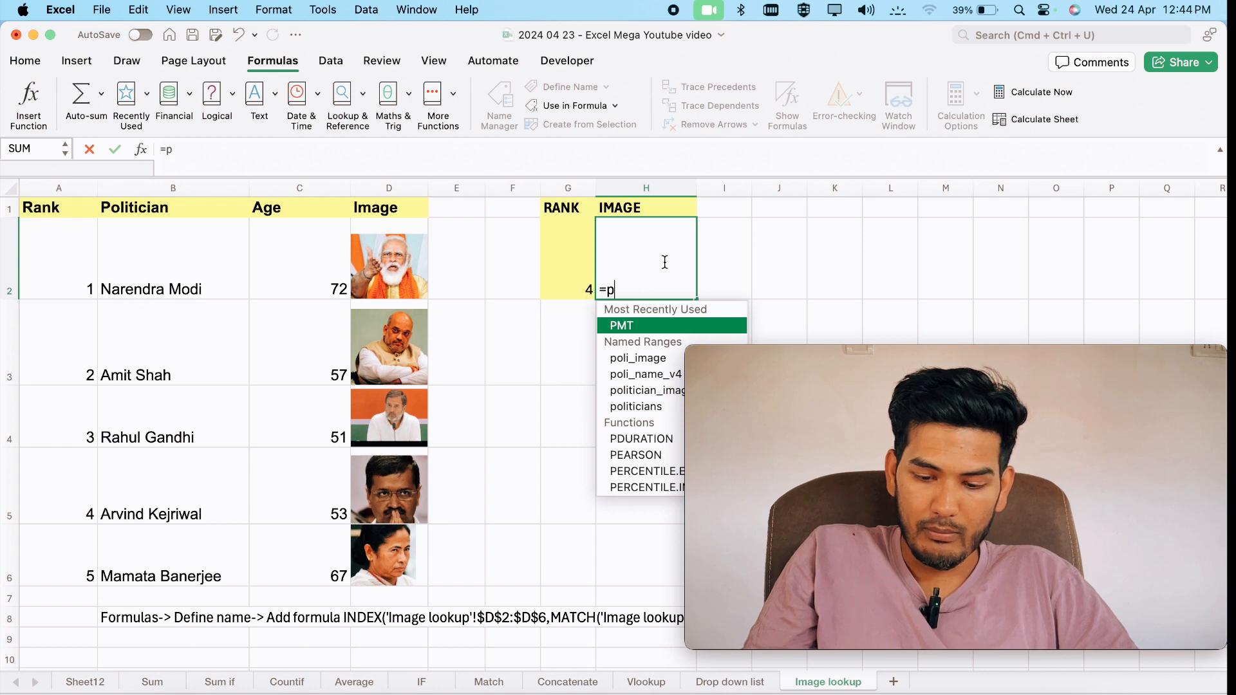
pyautogui.write('ol')
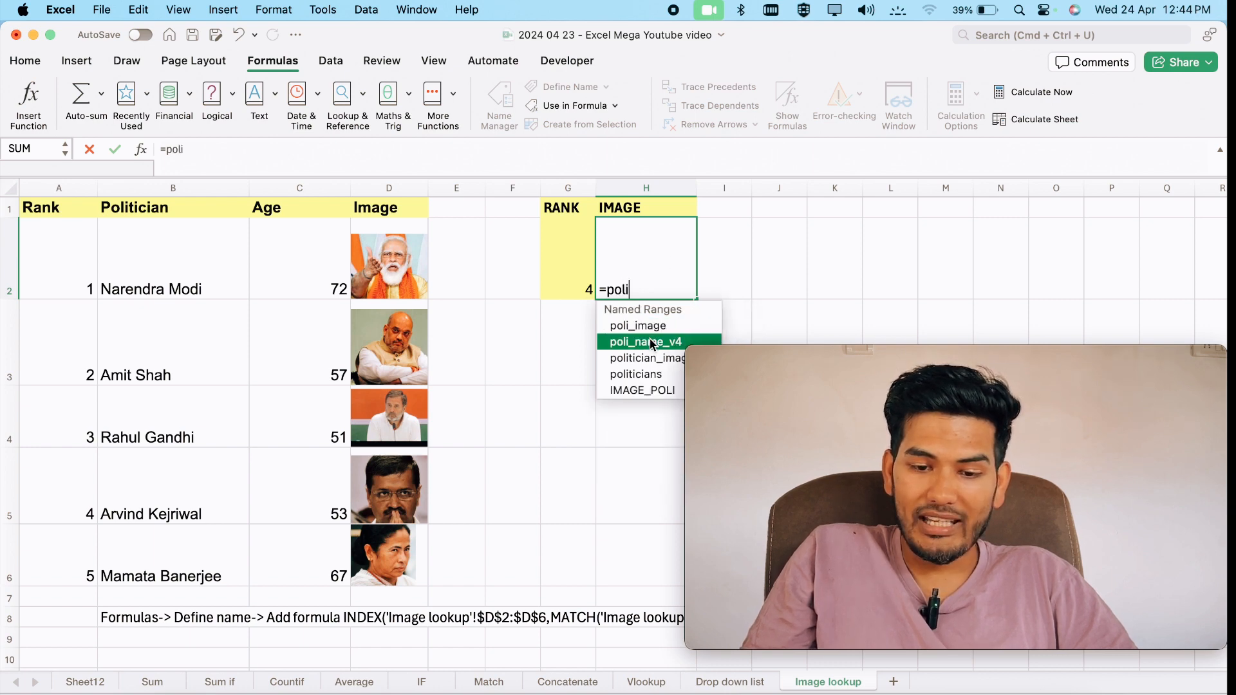
pyautogui.write('i')
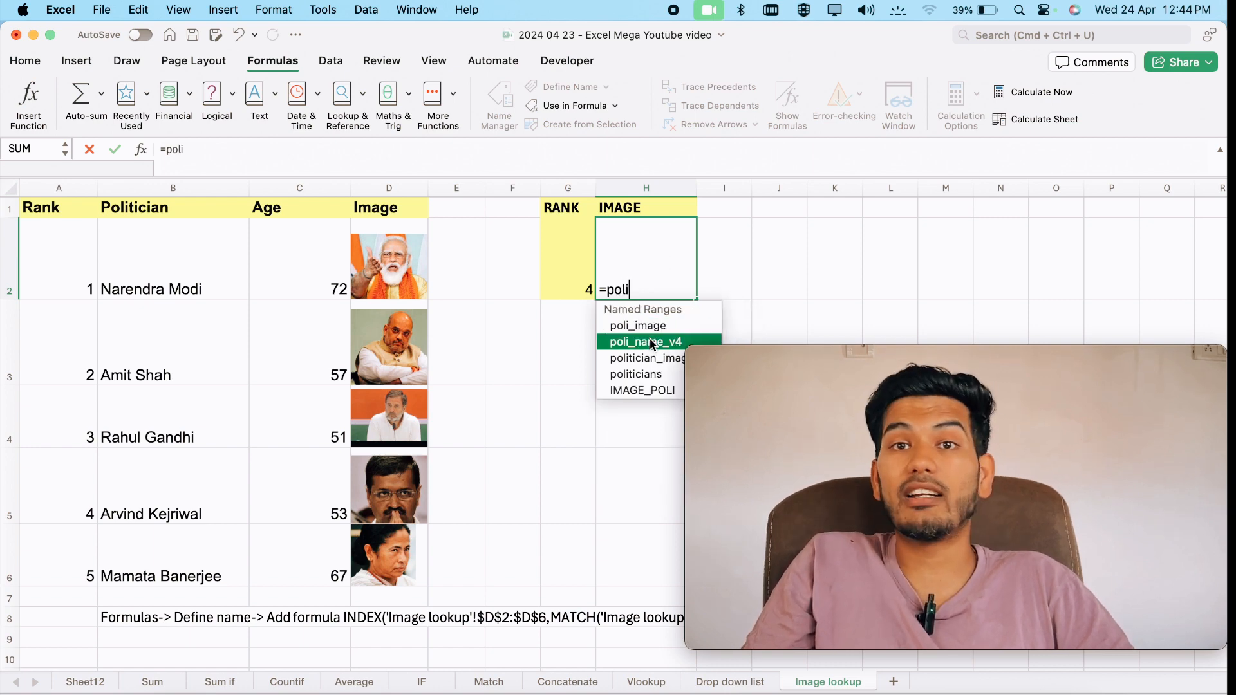
pyautogui.doubleClick(651, 341)
pyautogui.press('Return')
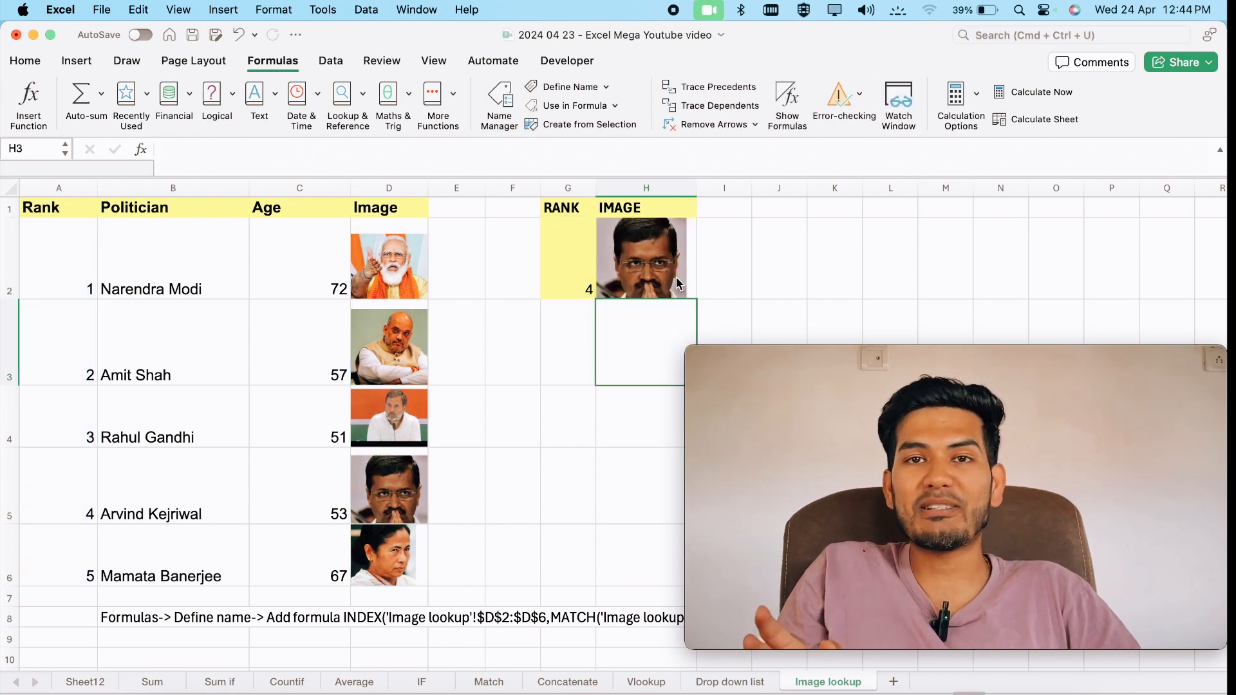
# Change the RANK value in cell G2 to 3.
pyautogui.click(561, 233)
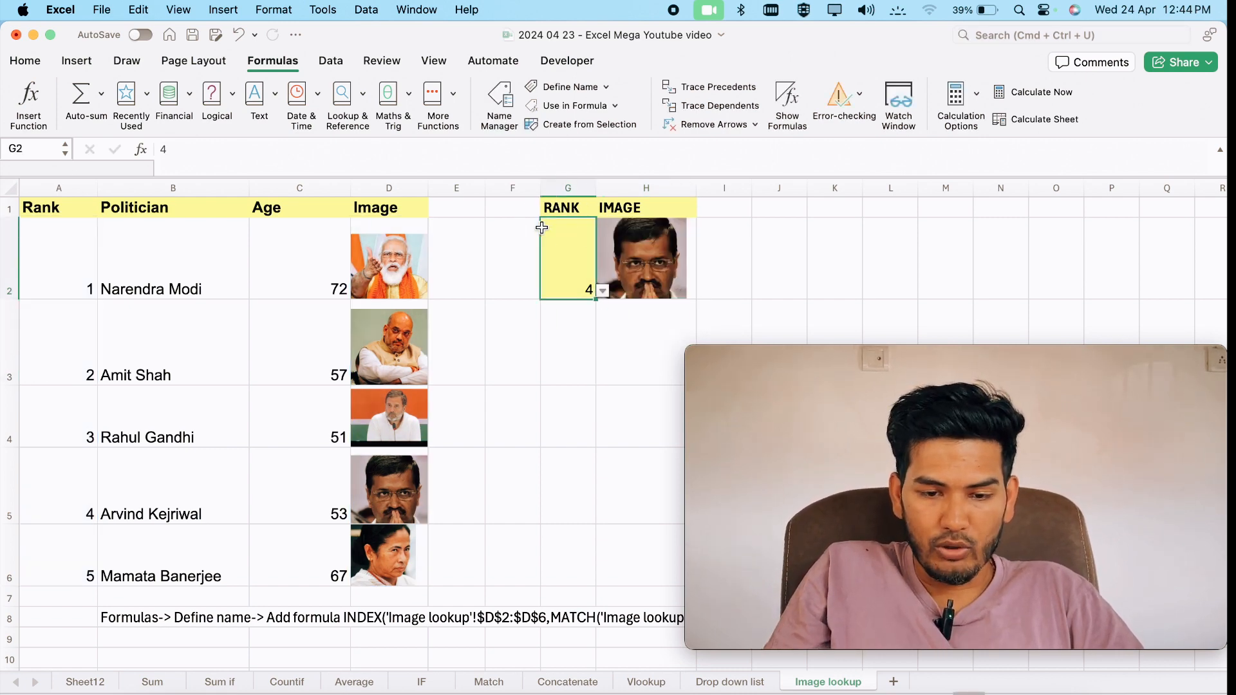
pyautogui.click(576, 280)
pyautogui.doubleClick(575, 281)
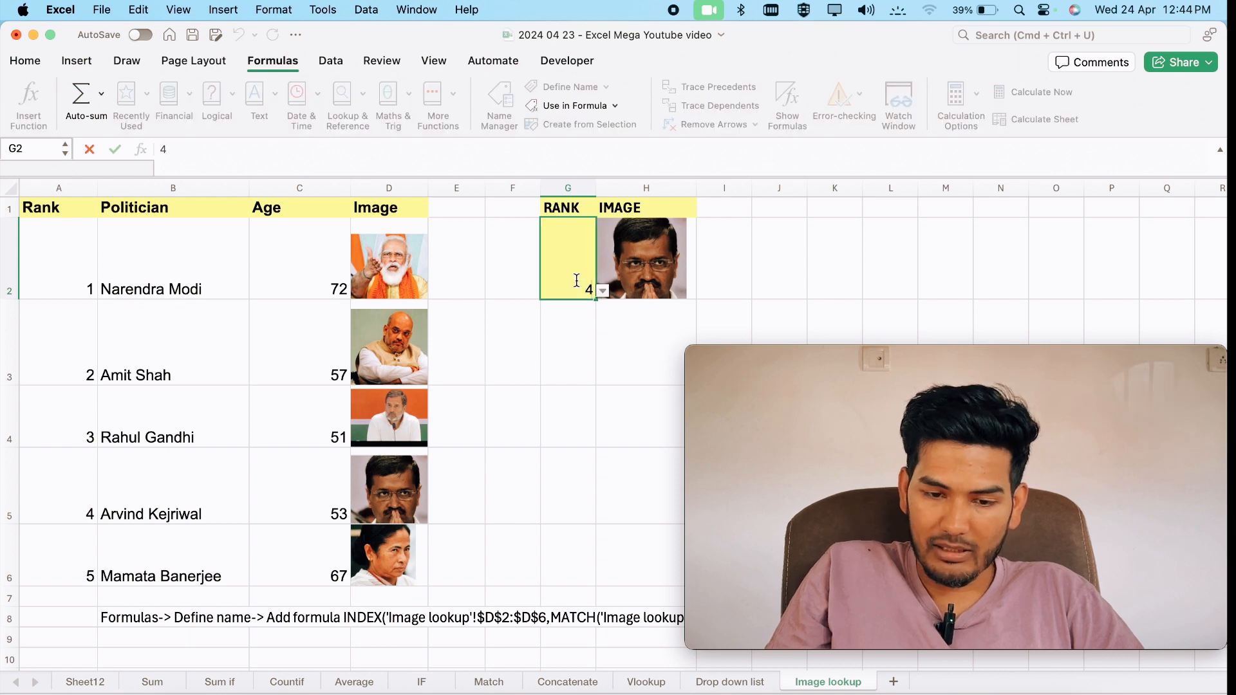
pyautogui.press('BackSpace')
pyautogui.write('3')
pyautogui.press('Return')
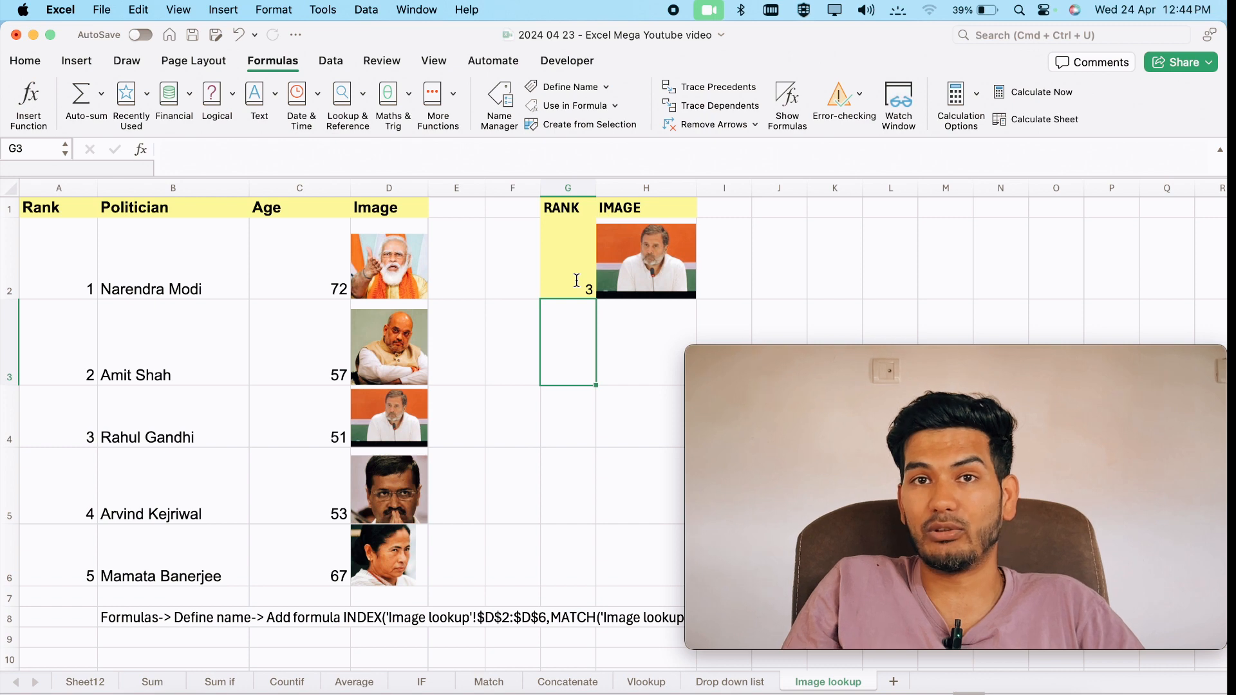
# View the rank choices in cell G2's drop-down list and close it without picking one.
pyautogui.doubleClick(576, 280)
pyautogui.click(554, 323)
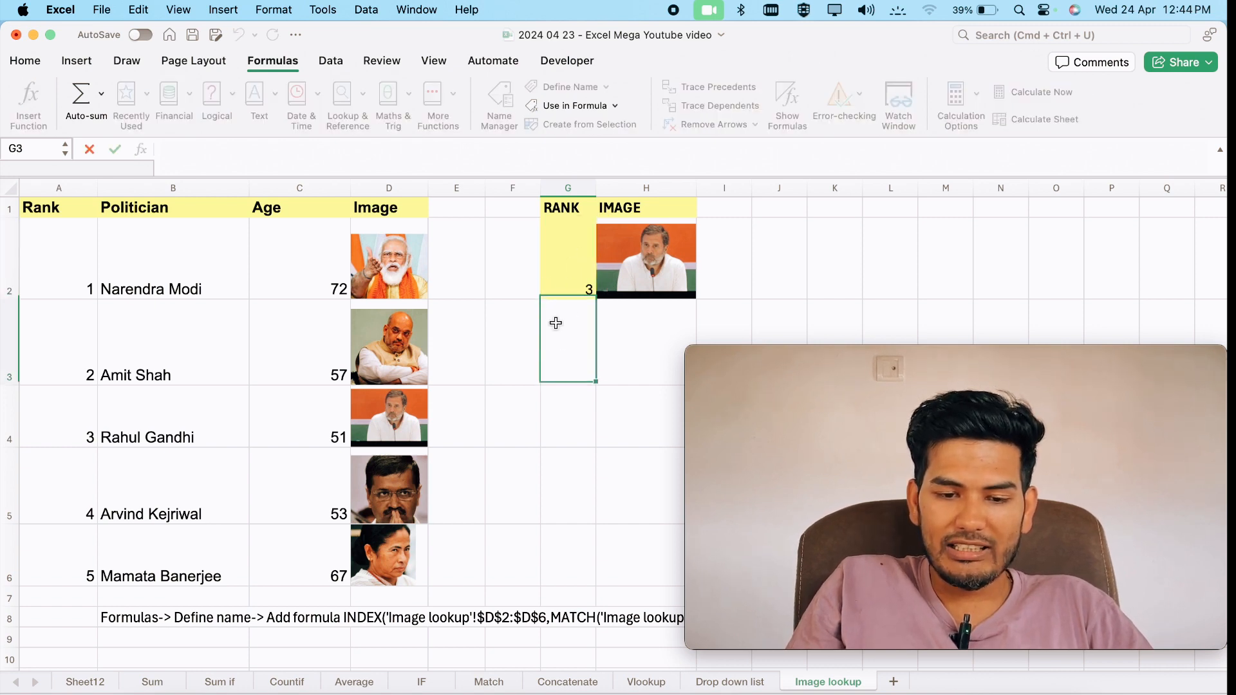
pyautogui.click(572, 265)
pyautogui.click(601, 290)
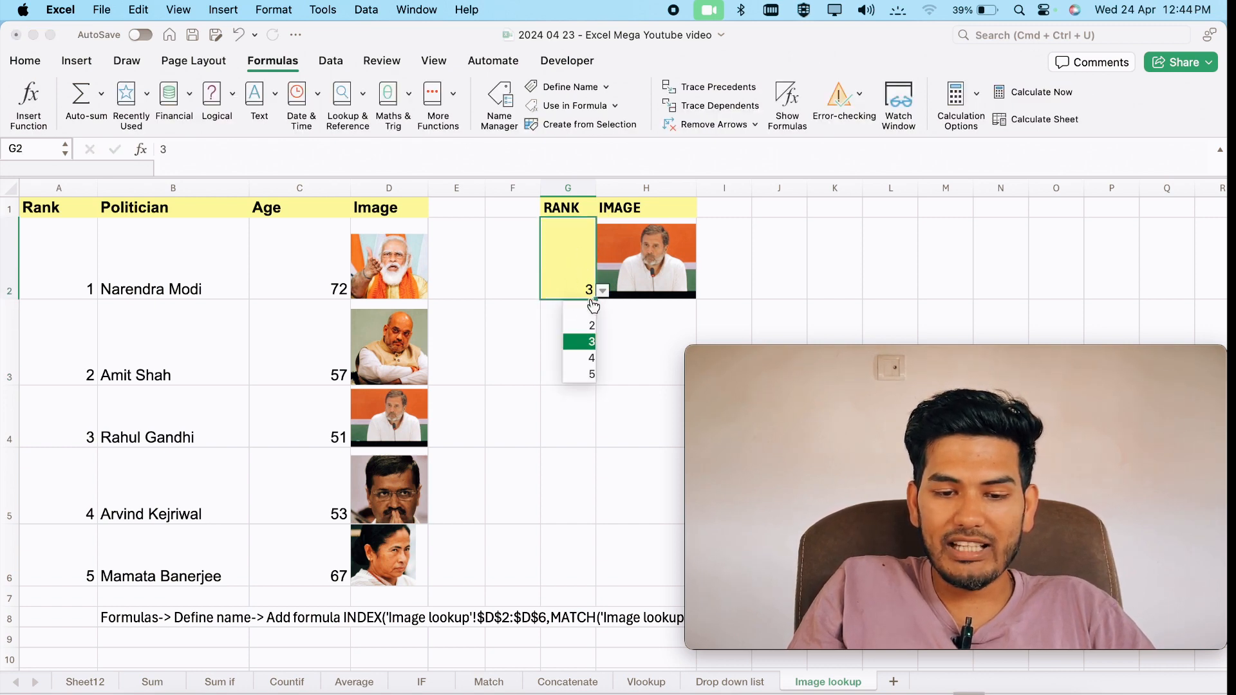
pyautogui.click(568, 510)
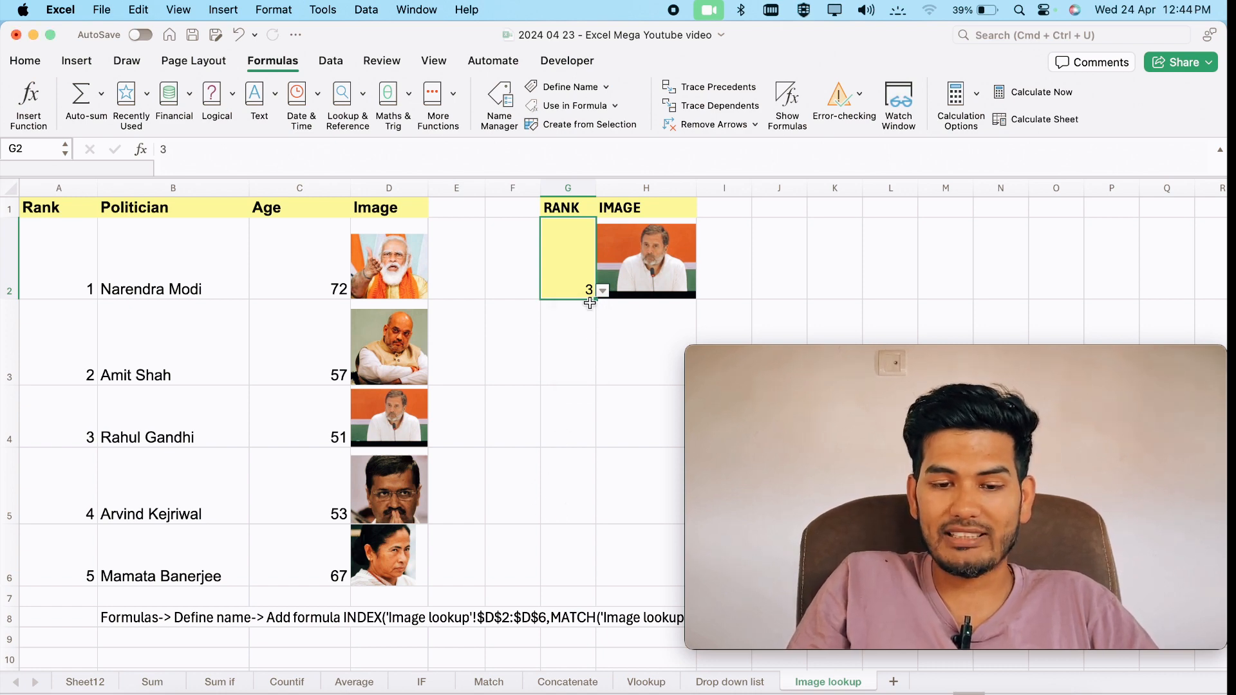
pyautogui.click(580, 341)
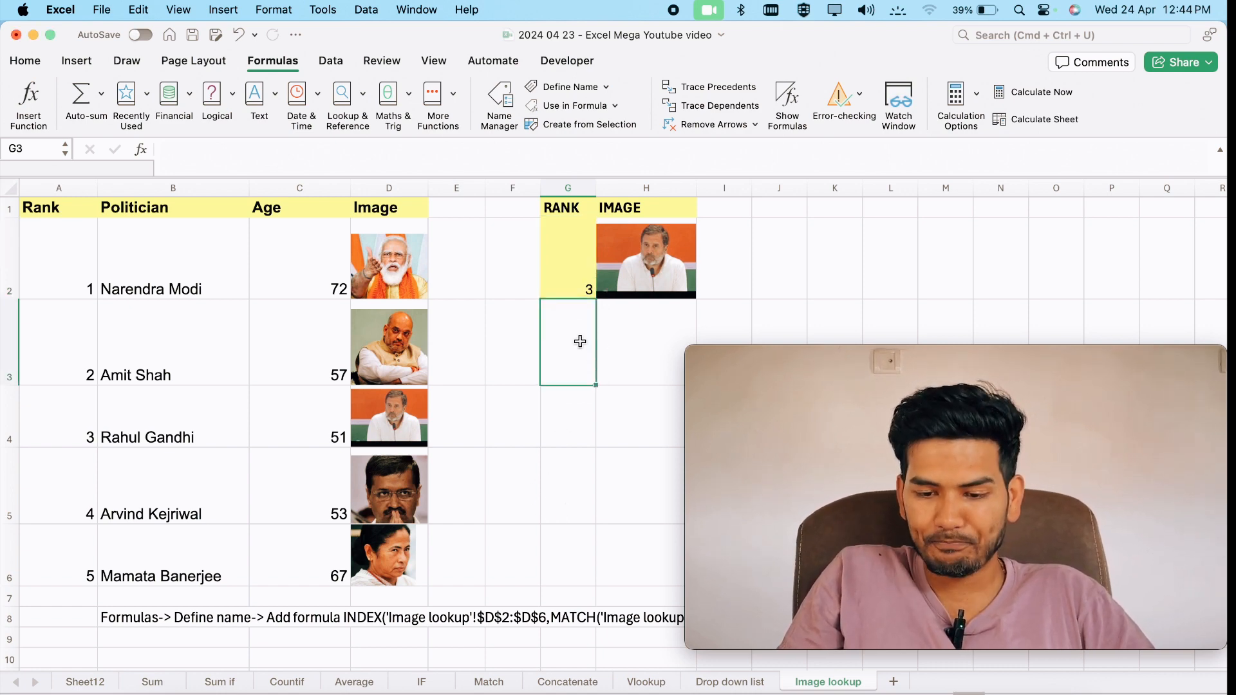